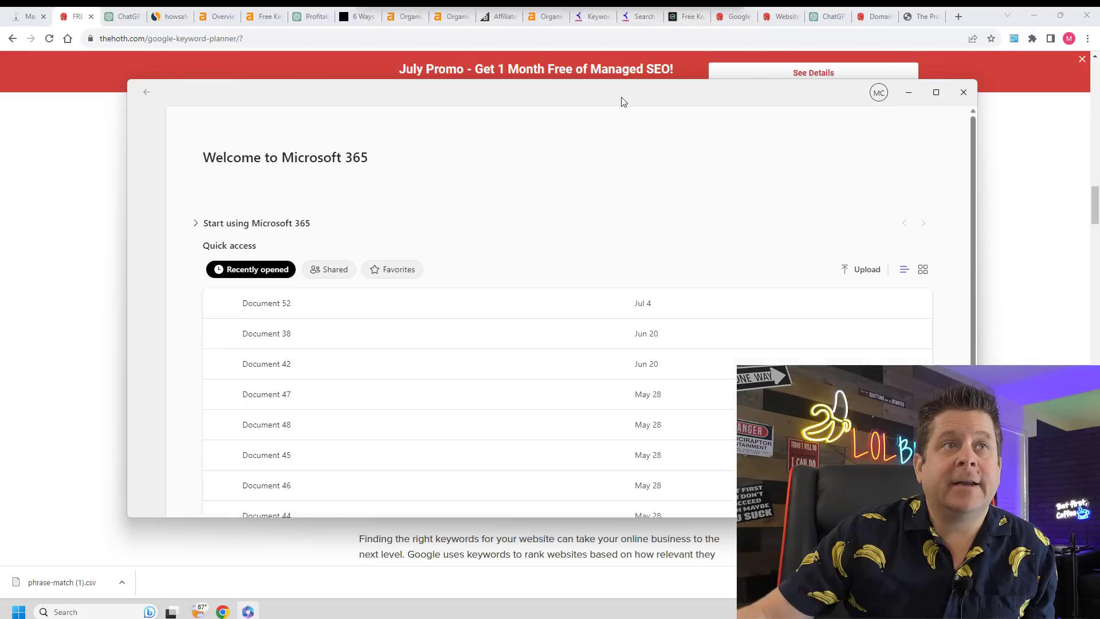
Start Excel with a blank workbook and open the downloaded phrase-match (1).csv in it.
click(146, 282)
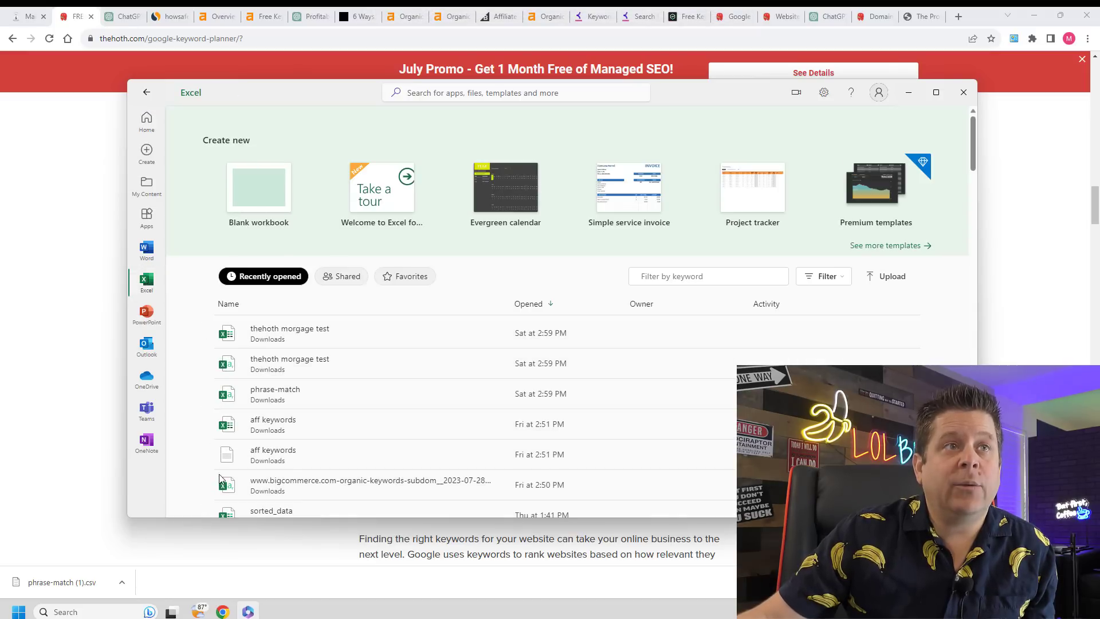
click(87, 587)
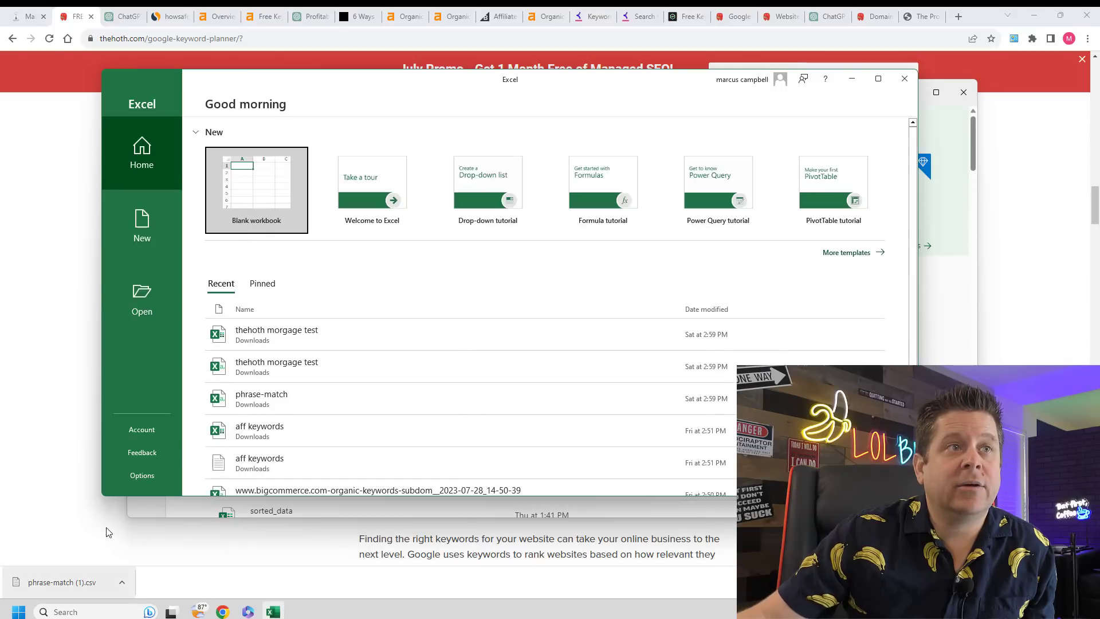
click(246, 208)
drag(86, 580, 451, 84)
Save a copy of phrase-match (1) in the Downloads folder as an Excel Workbook.
click(132, 111)
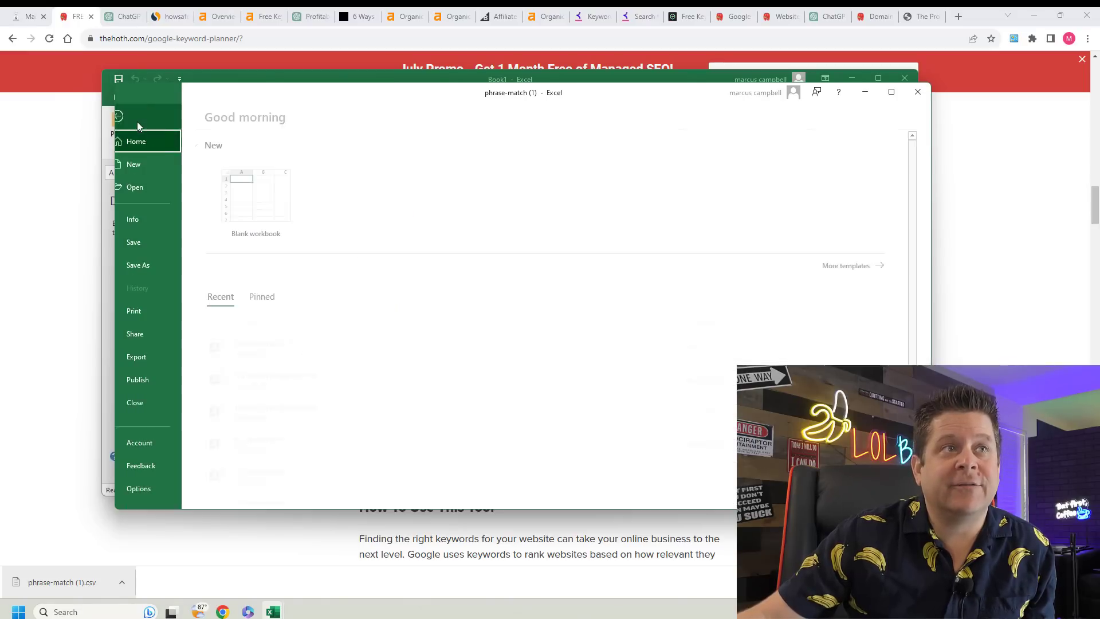
click(150, 262)
click(495, 211)
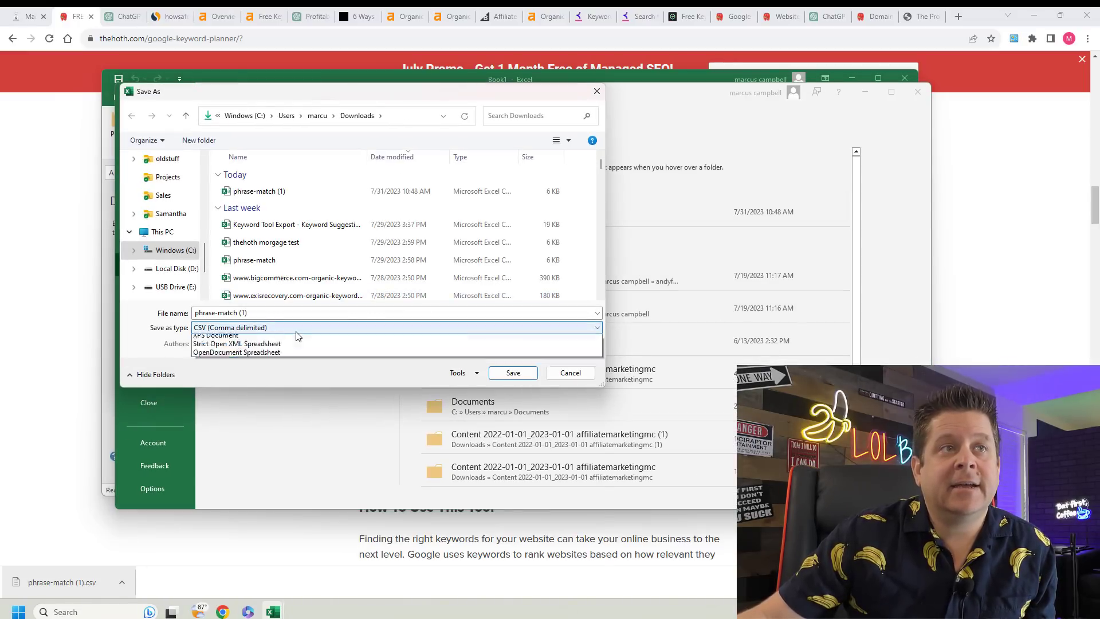
click(241, 327)
click(229, 338)
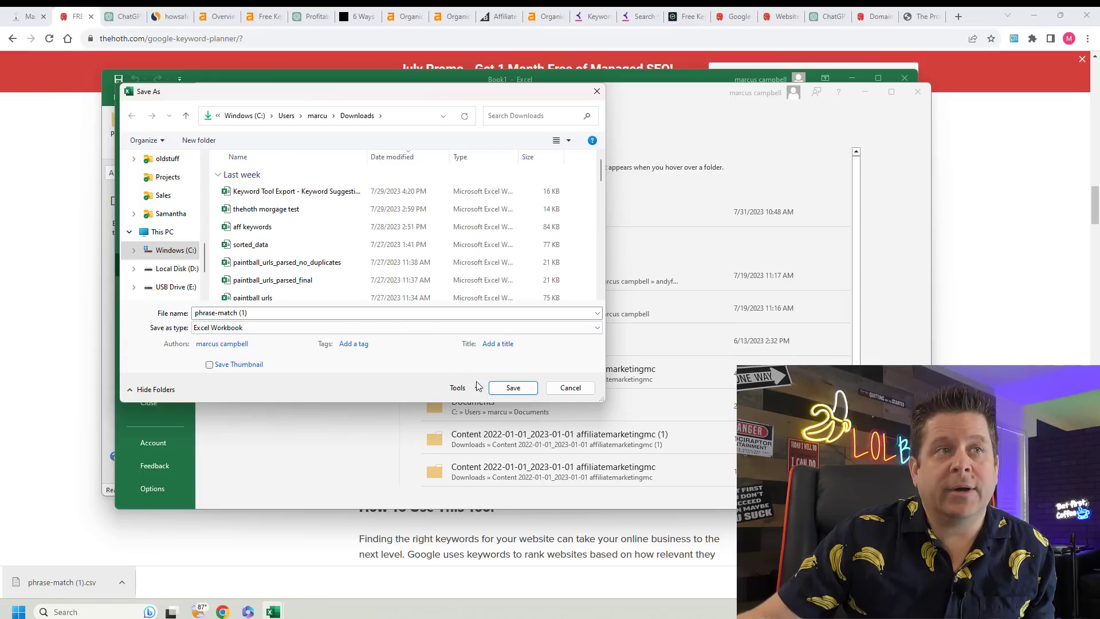
click(497, 388)
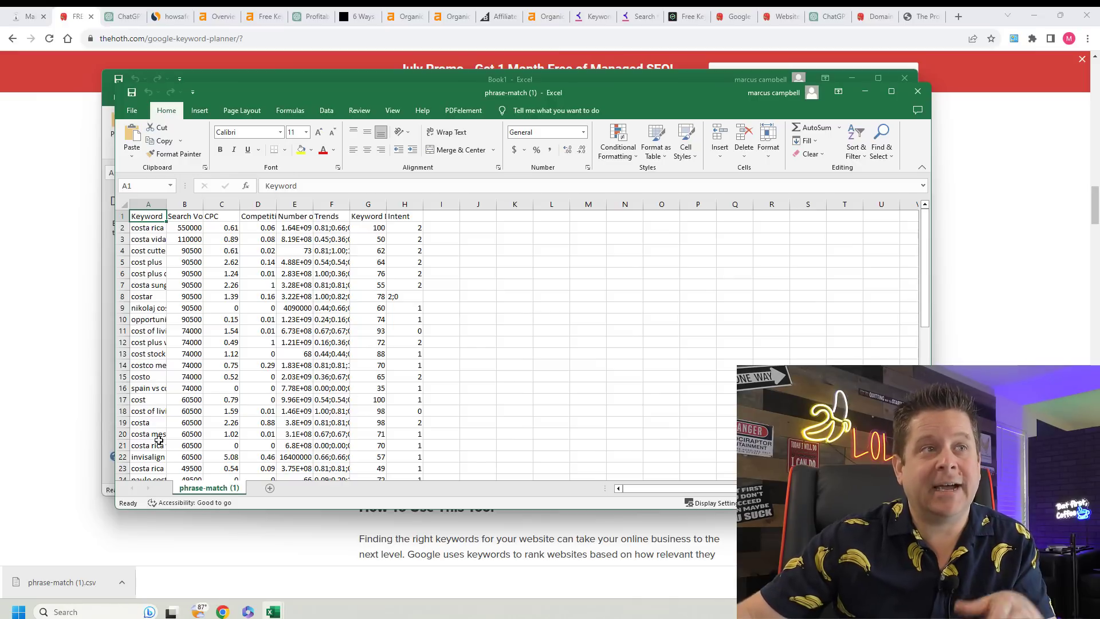
Switch to ChatGPT in the browser and attach phrase-match (1).xlsx to a new GPT-4 message.
click(60, 374)
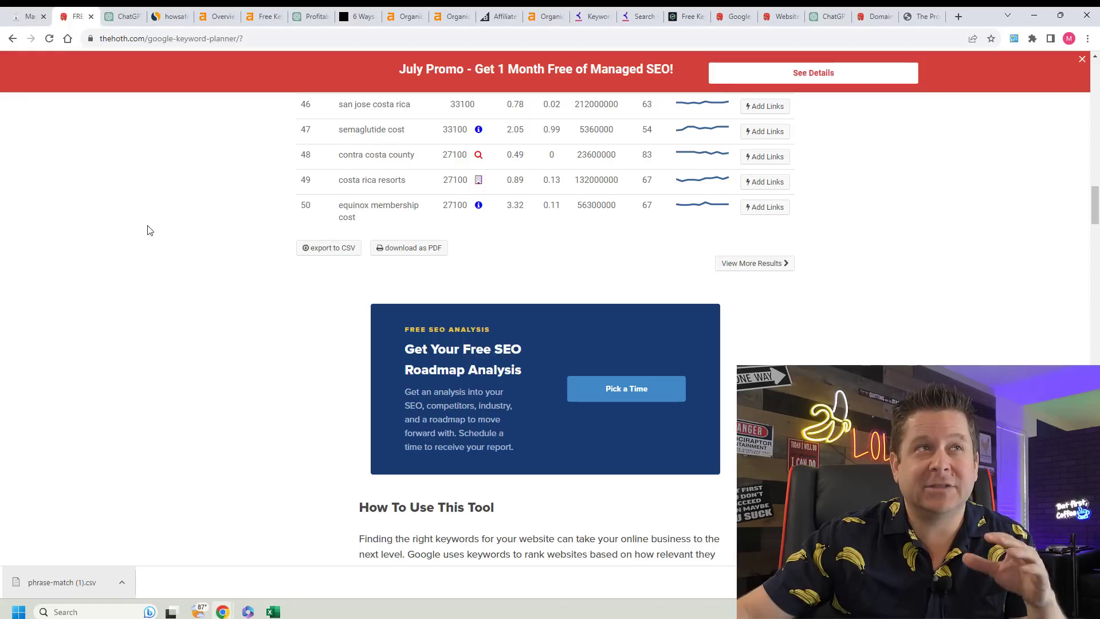
click(125, 16)
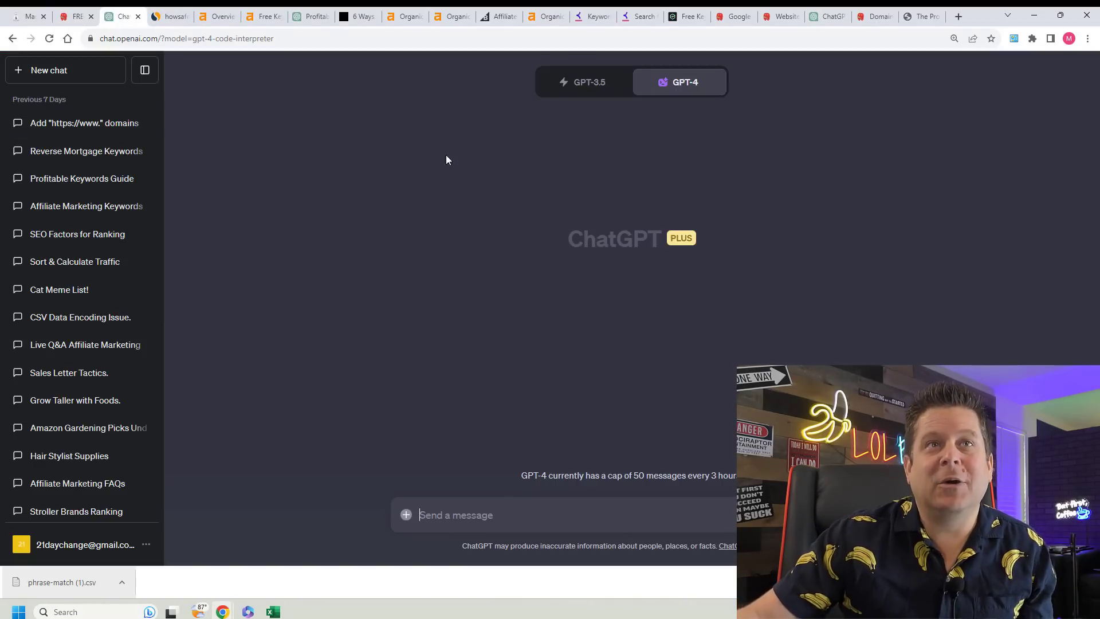
mouse_move(692, 89)
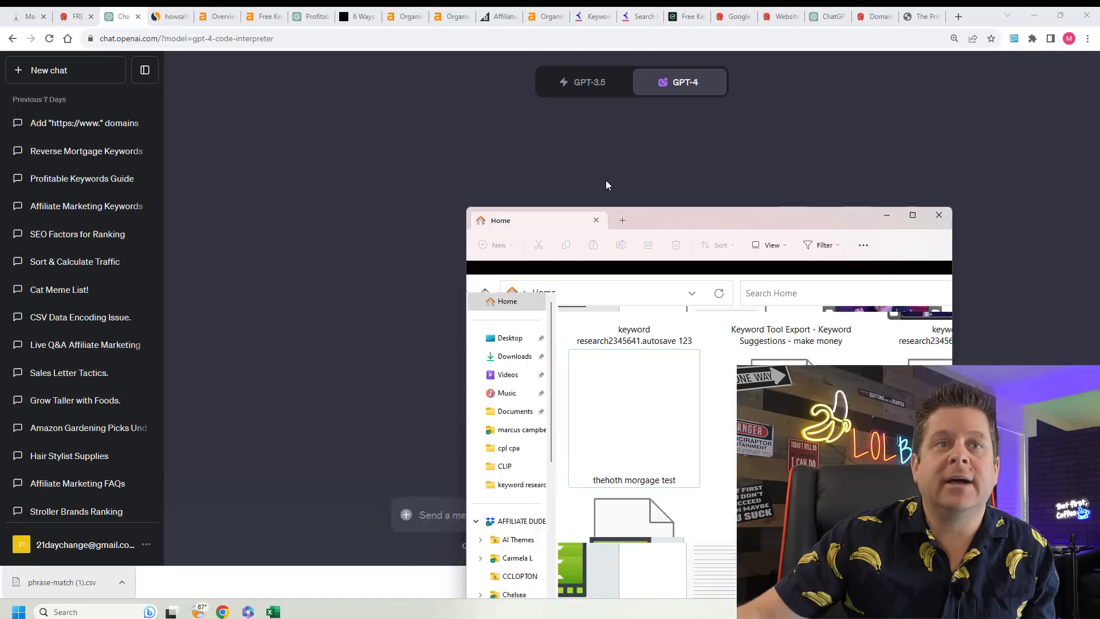
drag(606, 106, 765, 75)
click(733, 269)
drag(733, 269, 445, 511)
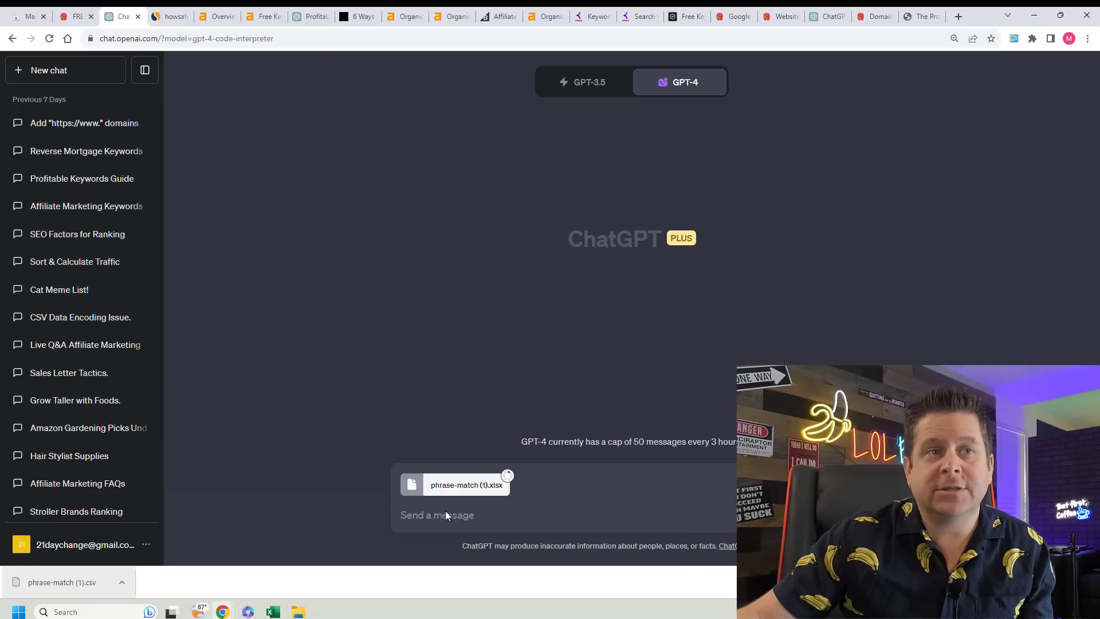
Ask for a table of these keywords with the difficulty and the search intent based on what the user wants.
click(474, 516)
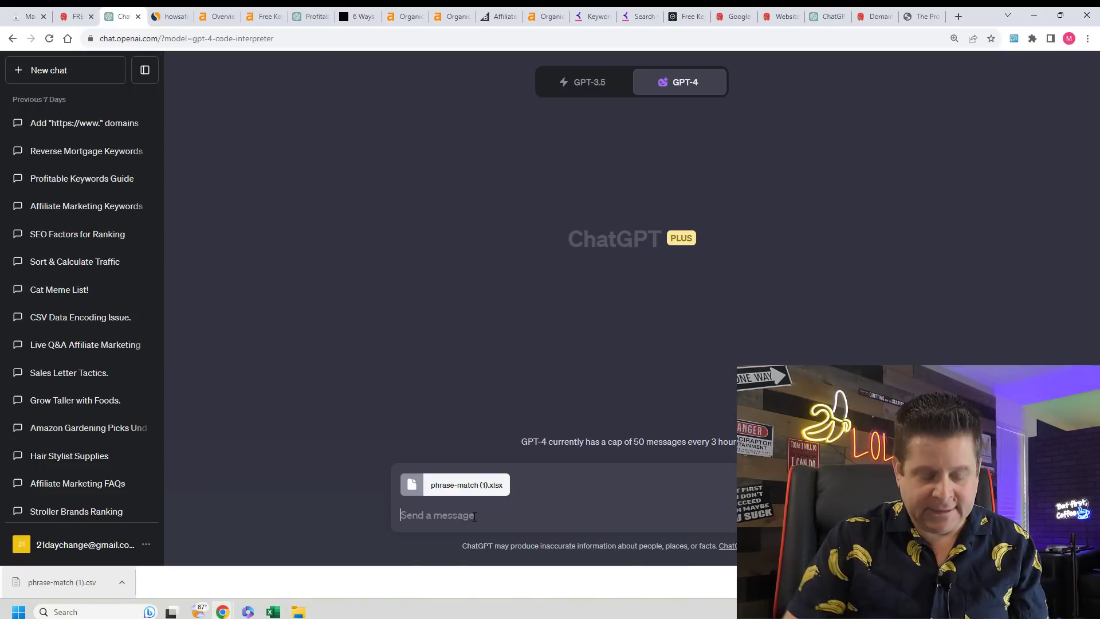
text(please make a table of thes)
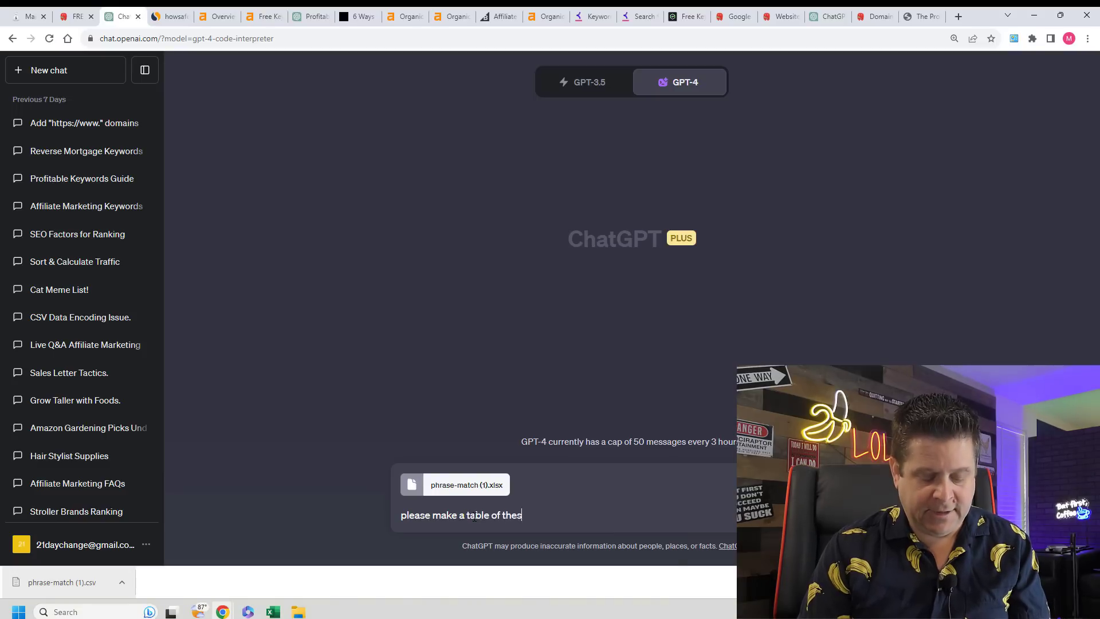
text(e keywords with)
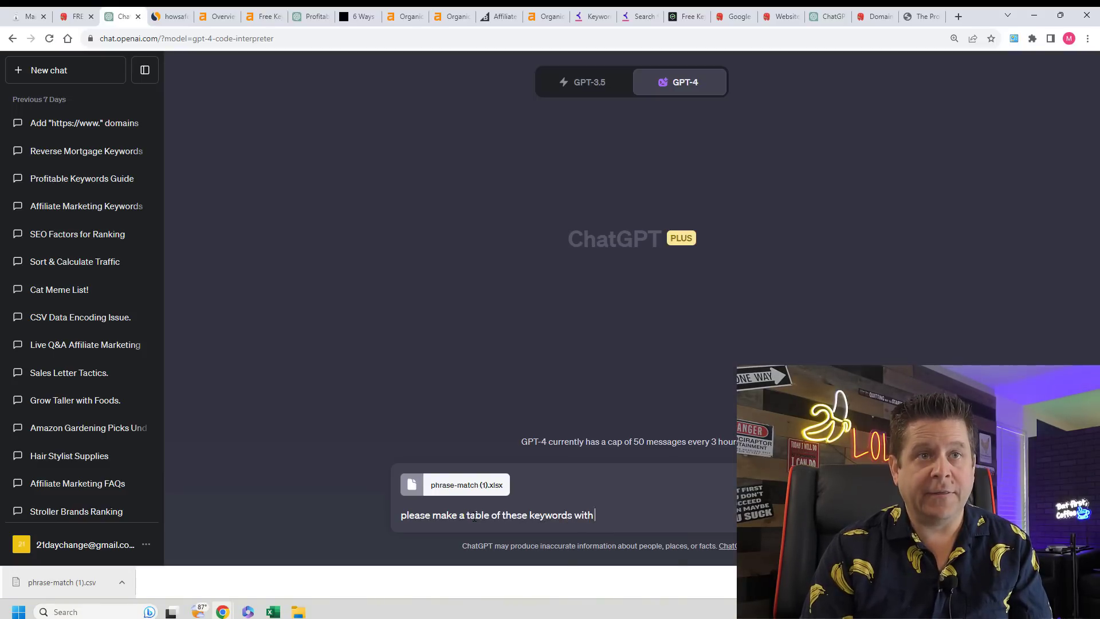
text( the difficul)
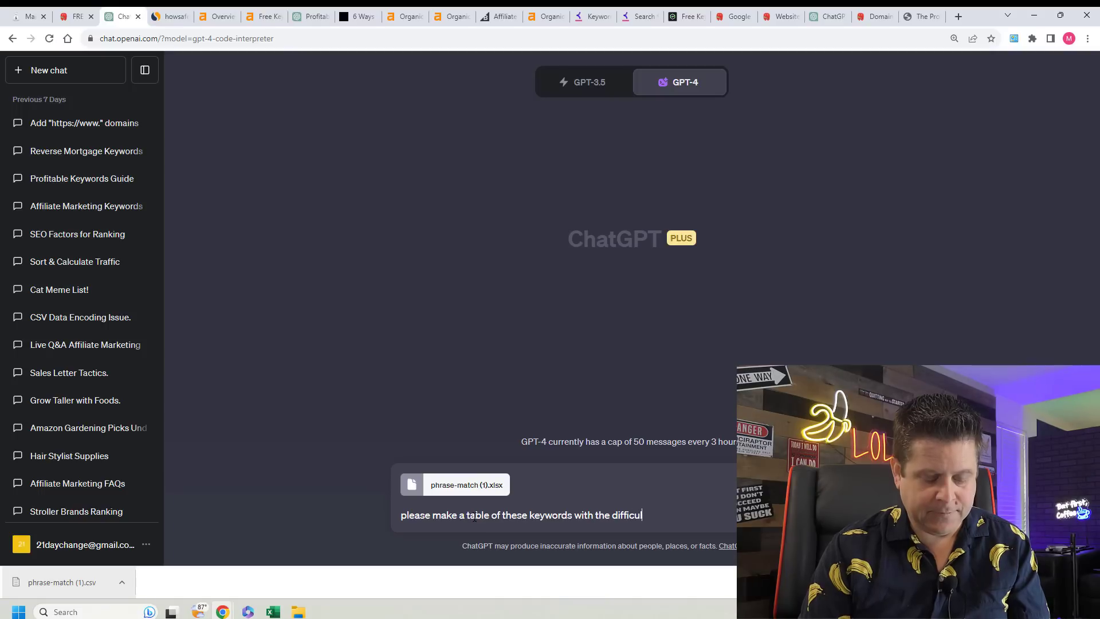
text(ty and please add a c )
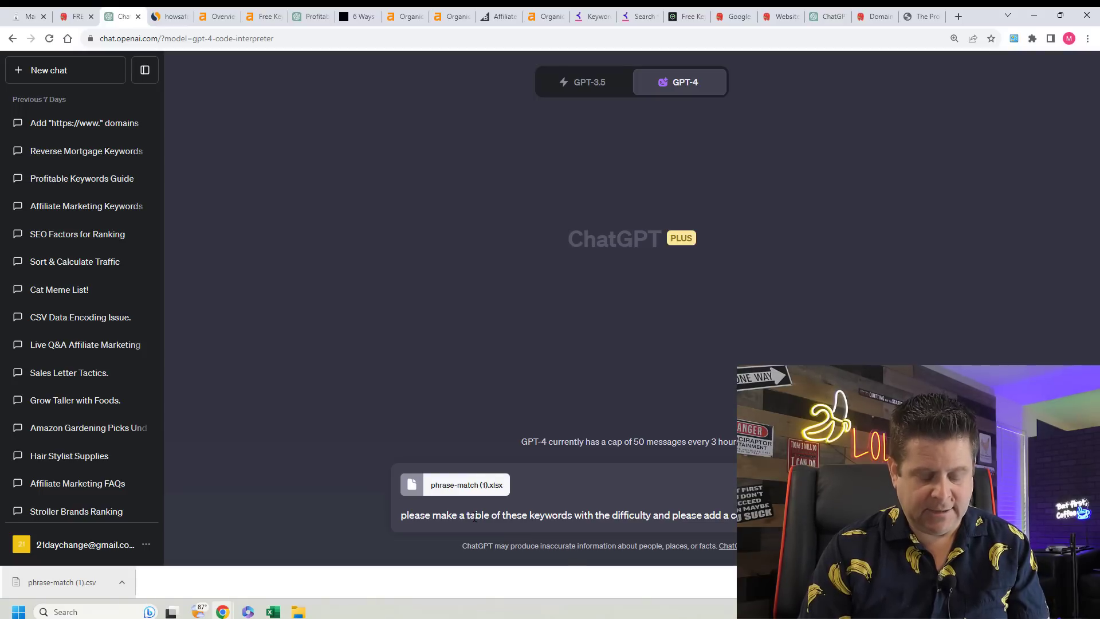
text(based on what the user wants)
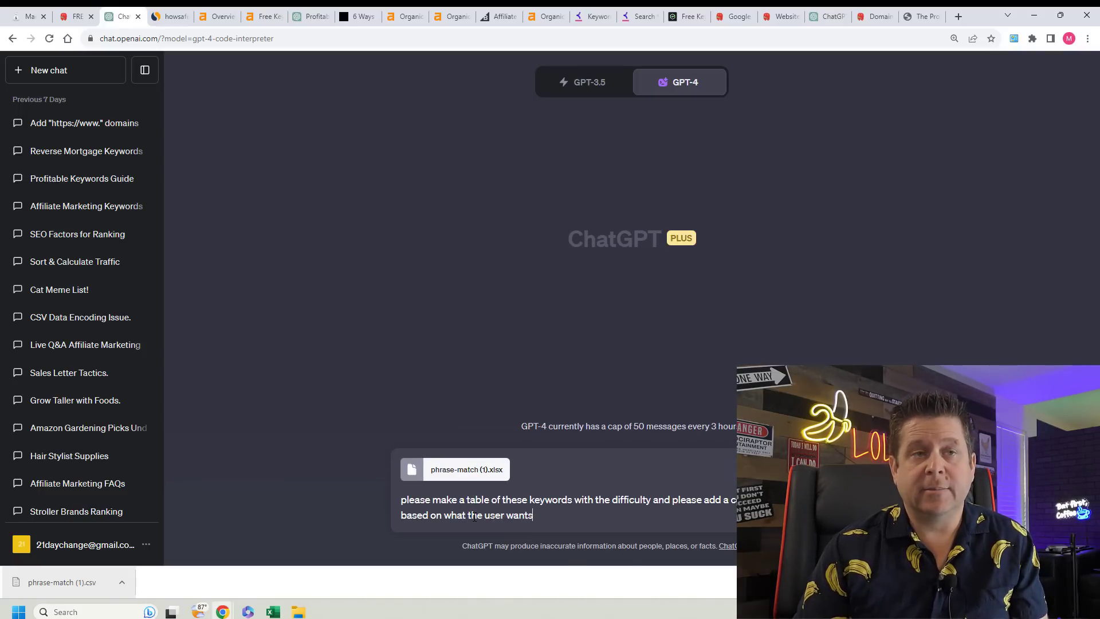
key(Return)
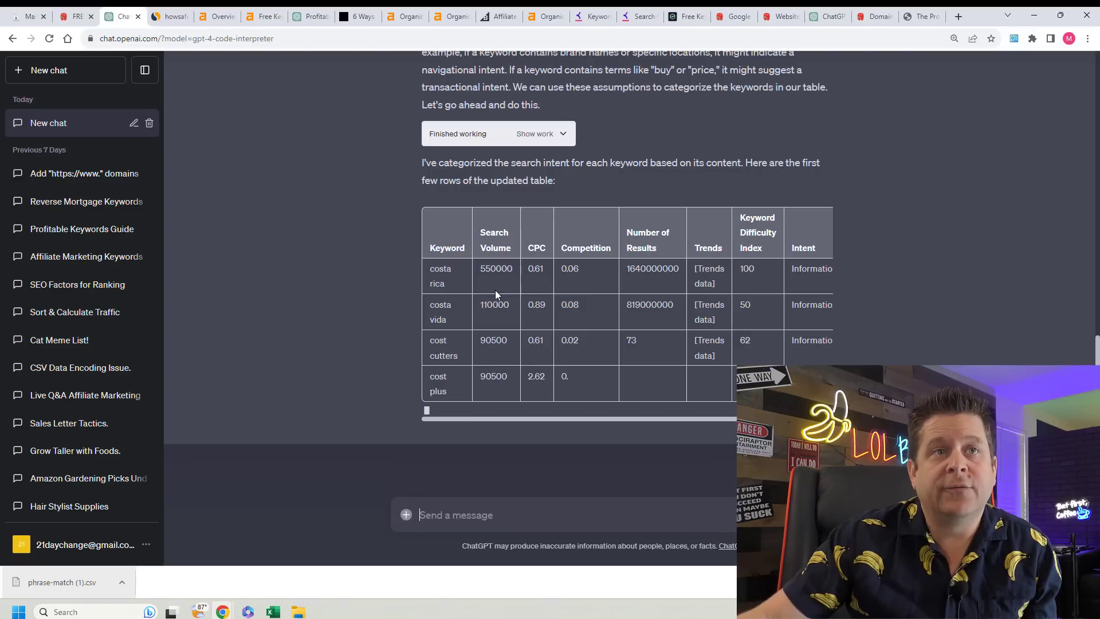
Request this on the entire file, with another column for something usable to make money with each keyword's traffic, and a downloadable file.
drag(602, 420, 665, 420)
click(874, 284)
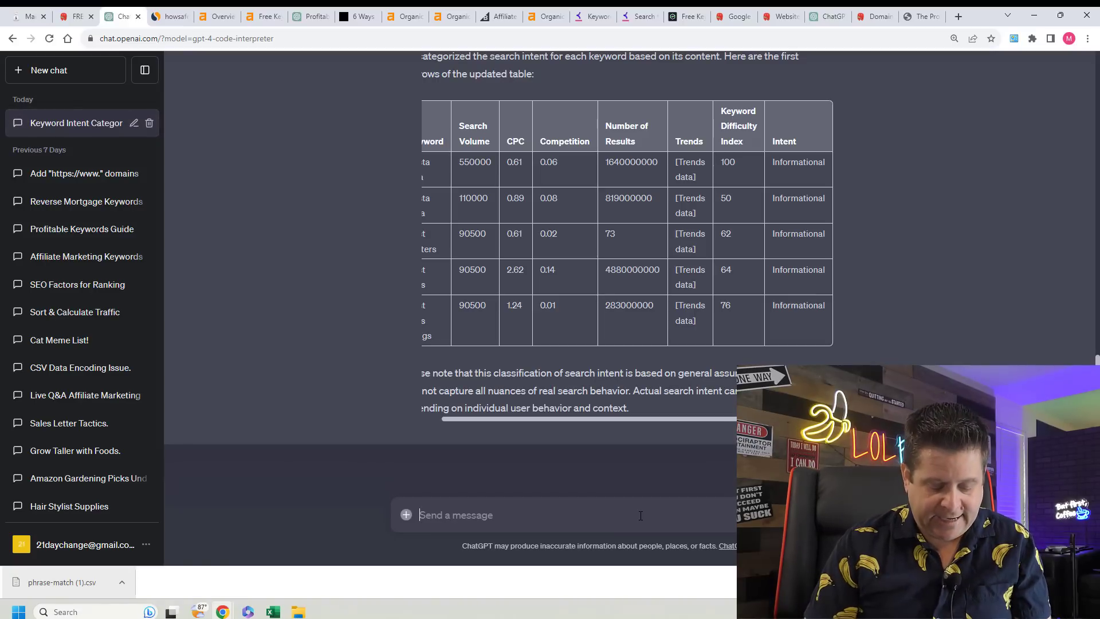
text(now ple)
text(ase do this)
key(BackSpace)
text(do this on the entire file)
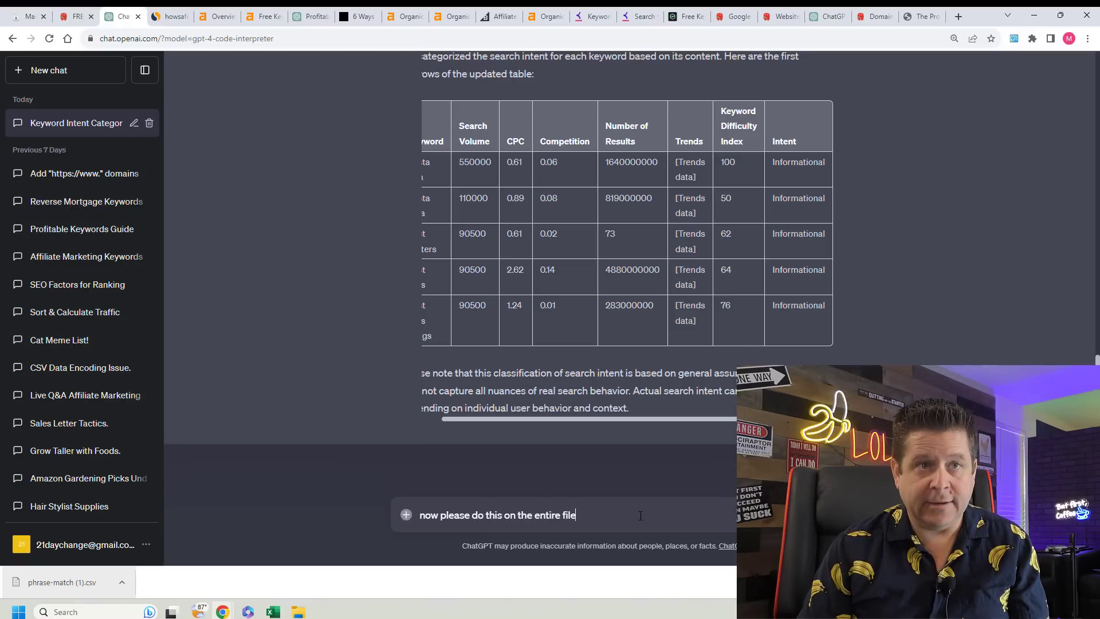
text(, add another colu)
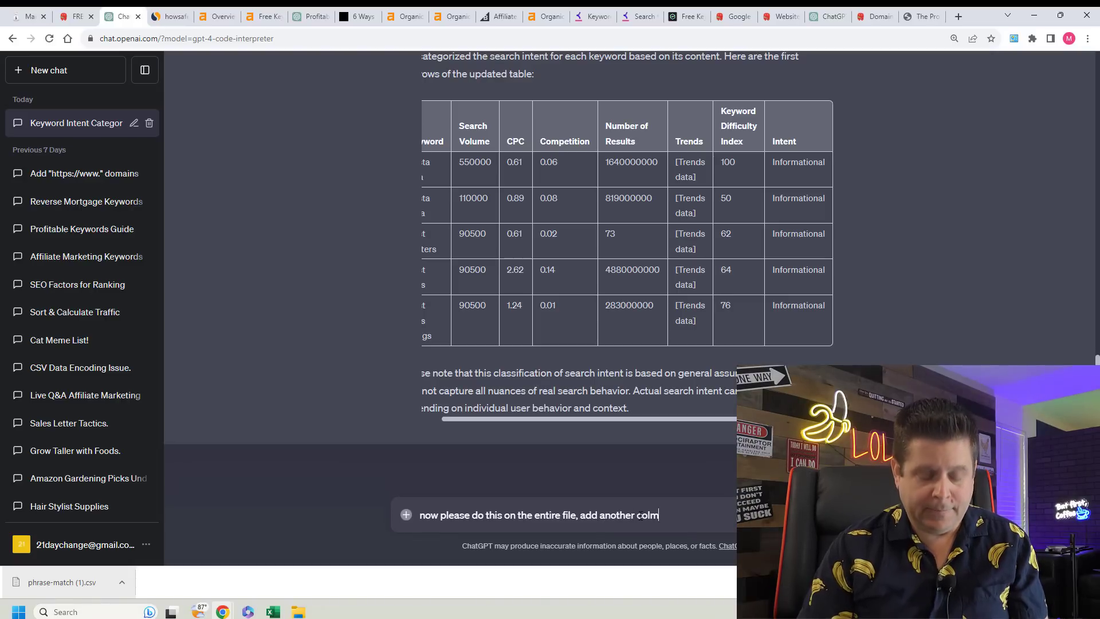
text(mn for something )
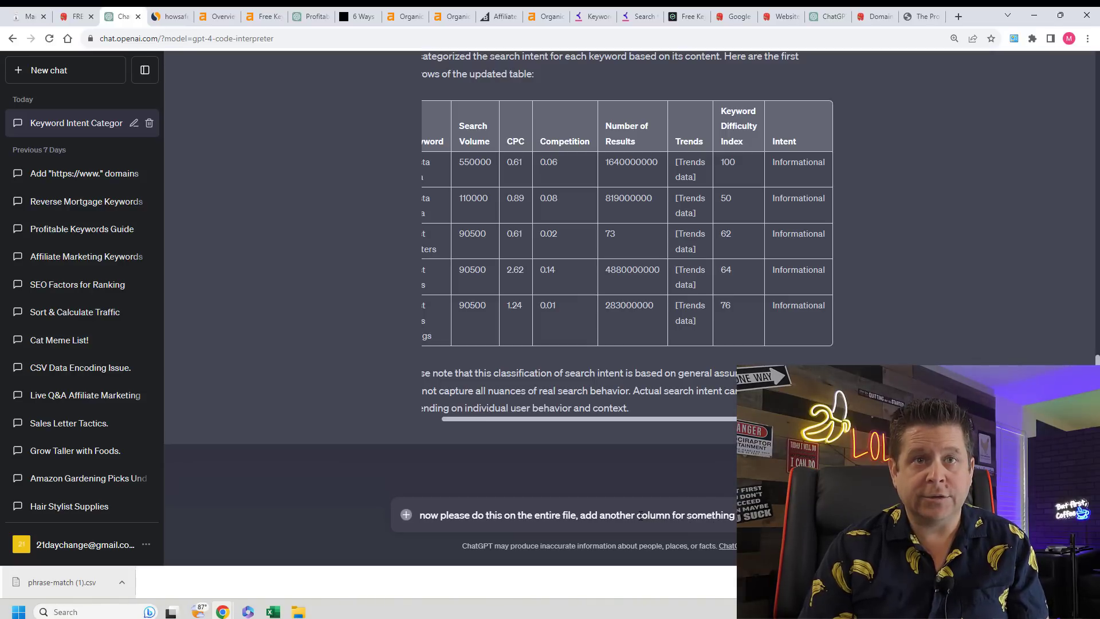
text(money with the)
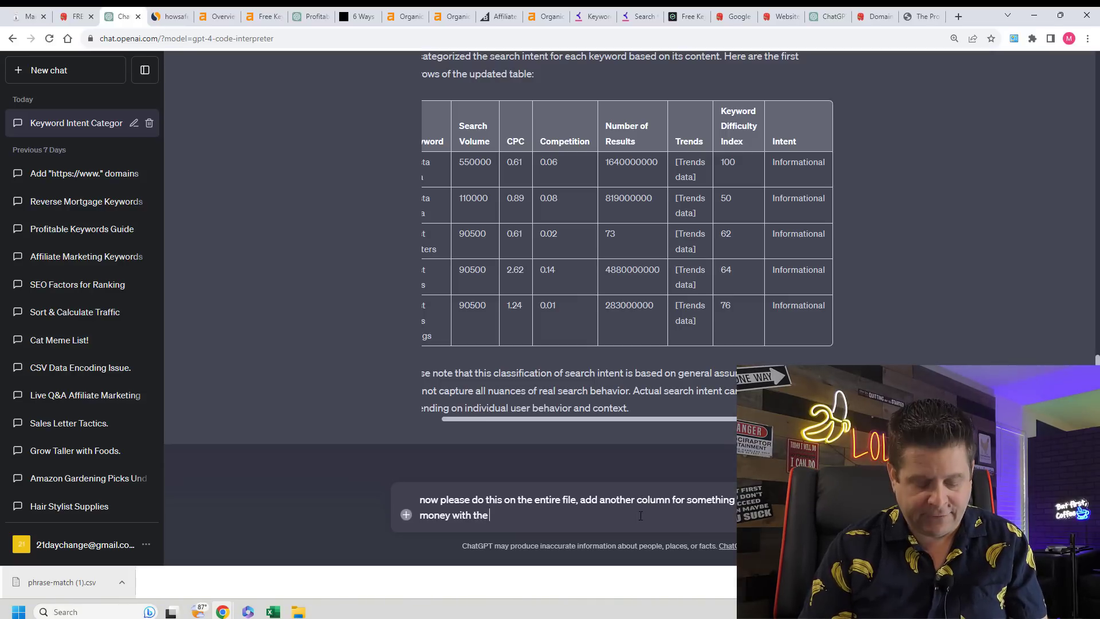
text( traffic for ea)
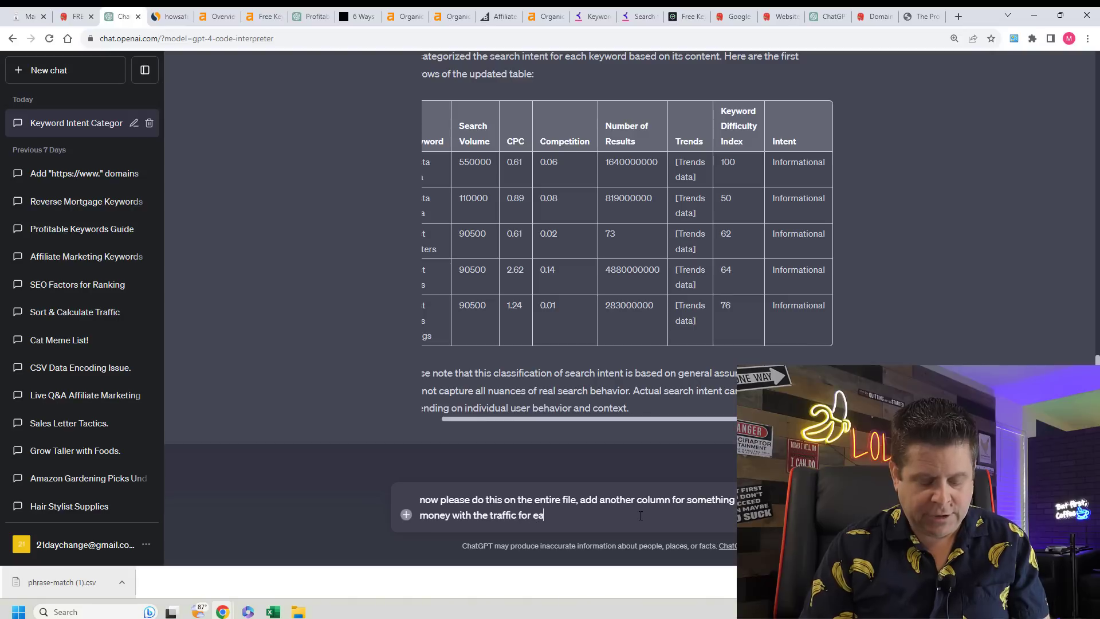
text(ch keyword and )
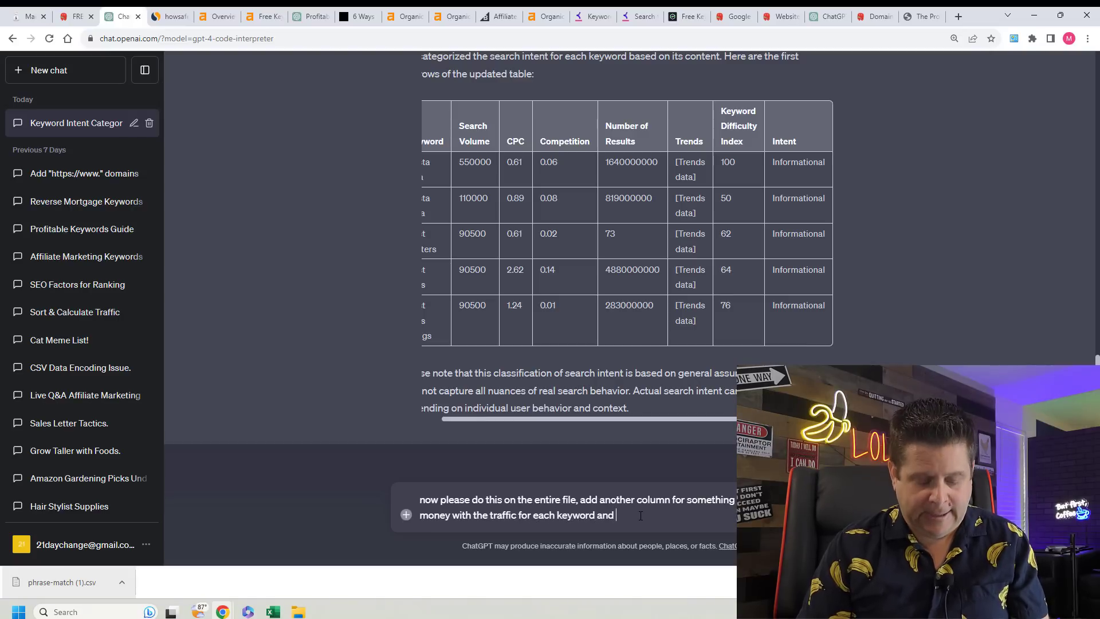
text(make the file donwloadble)
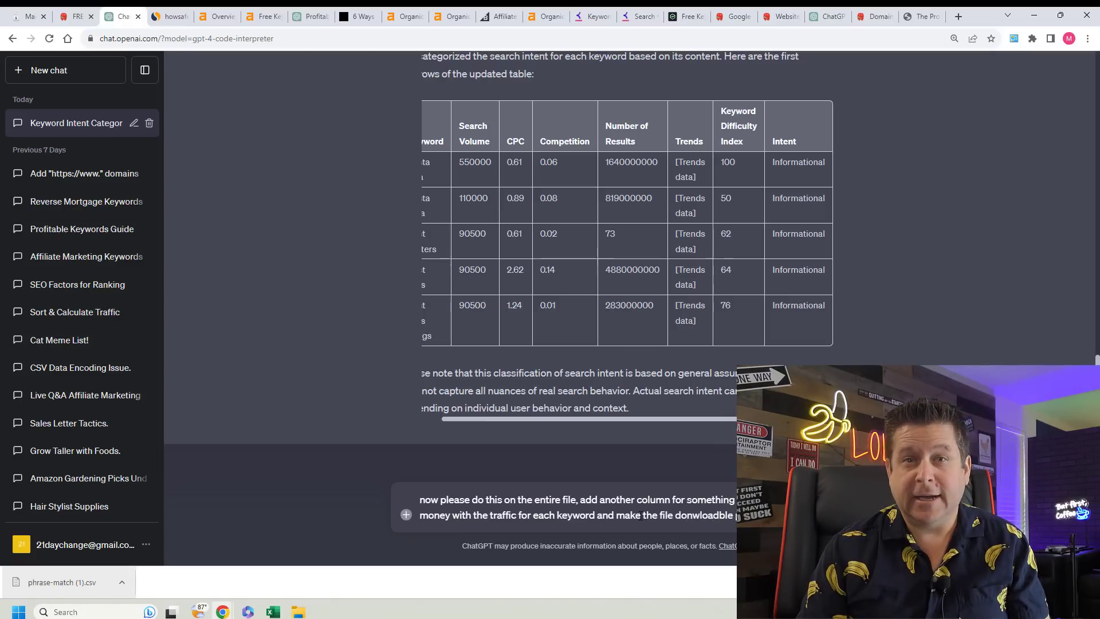
key(Return)
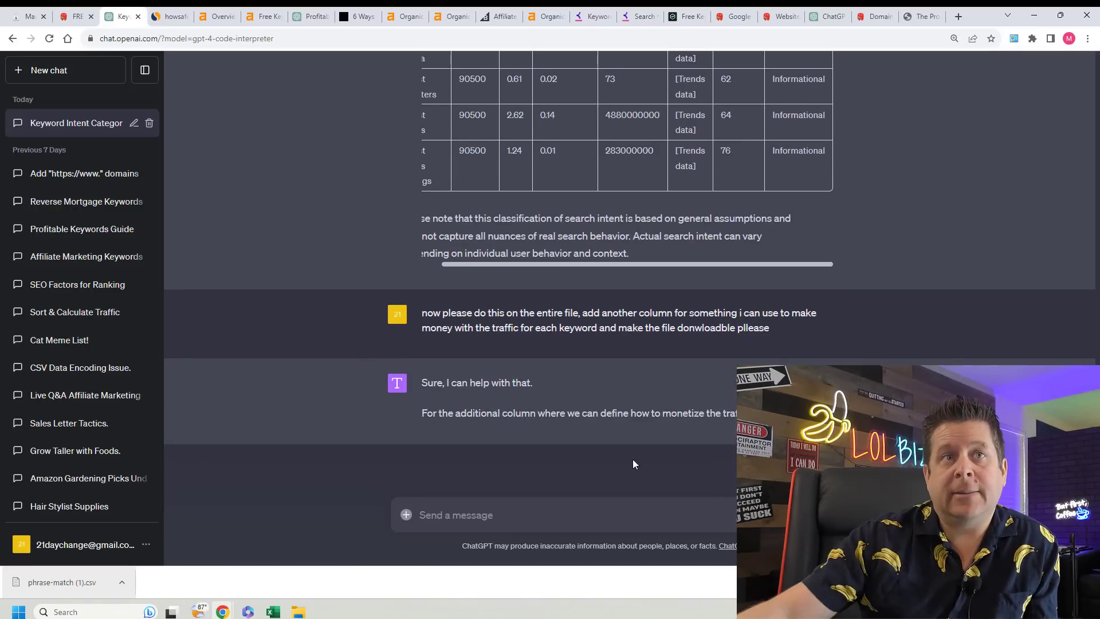
Download the updated Excel file from the reply with the Monetization Strategy column and open it in Excel.
scroll(624, 335, up, 3)
drag(654, 436, 586, 437)
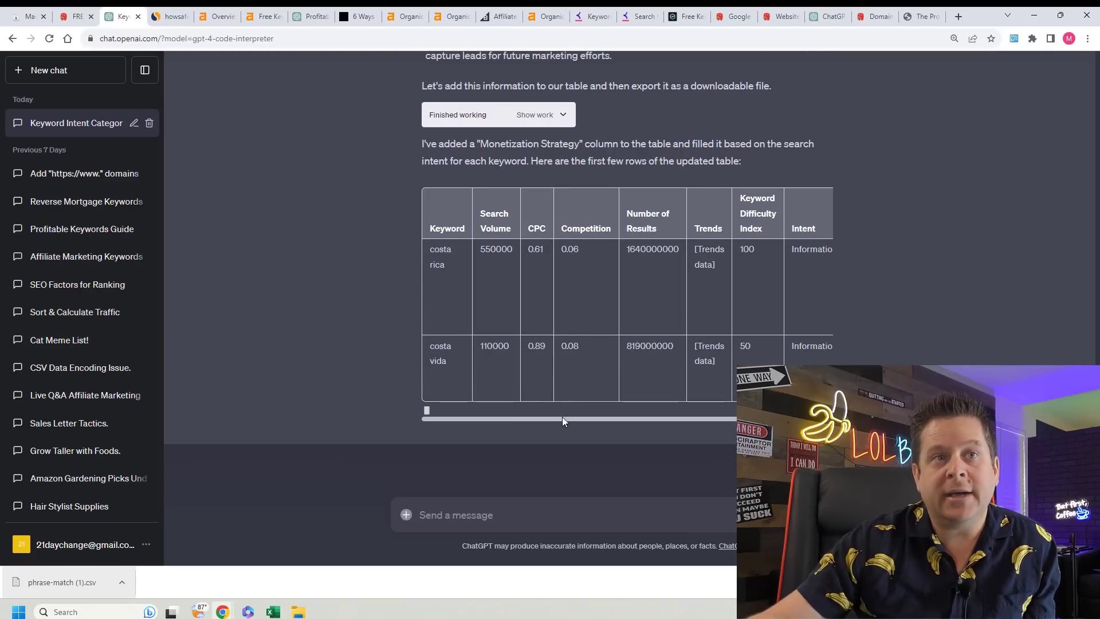
drag(561, 418, 637, 417)
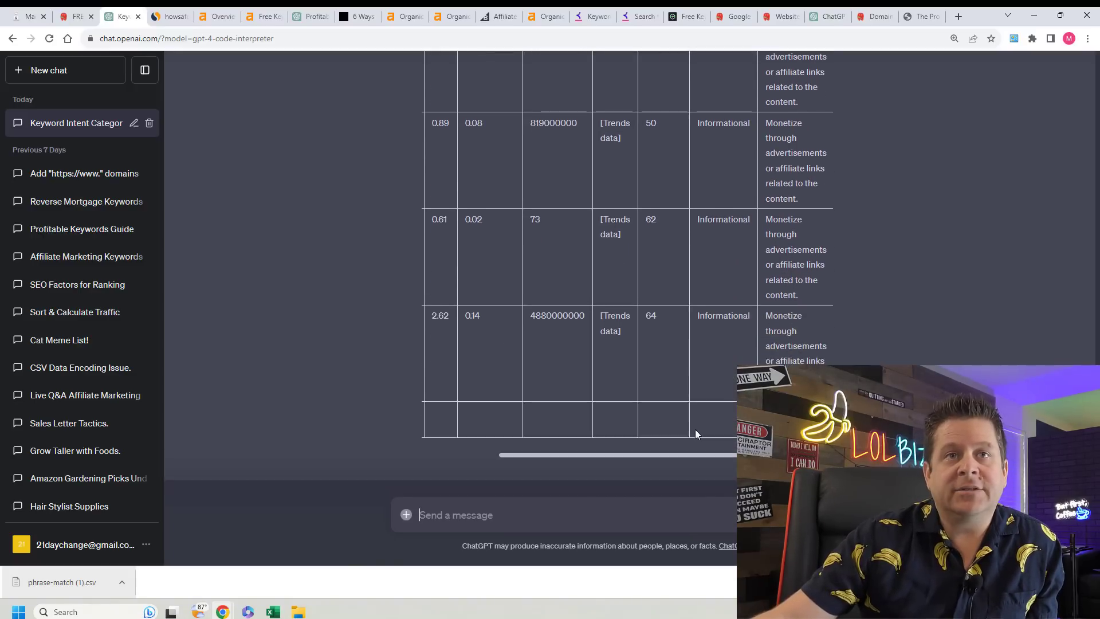
drag(693, 427, 558, 375)
scroll(550, 343, up, 6)
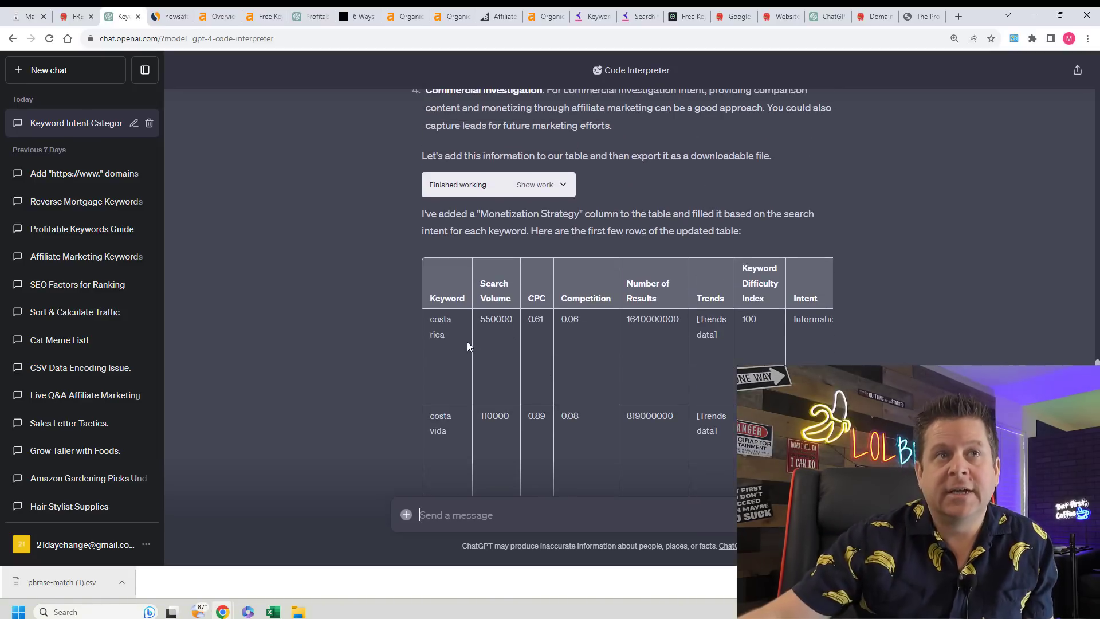
scroll(614, 395, down, 7)
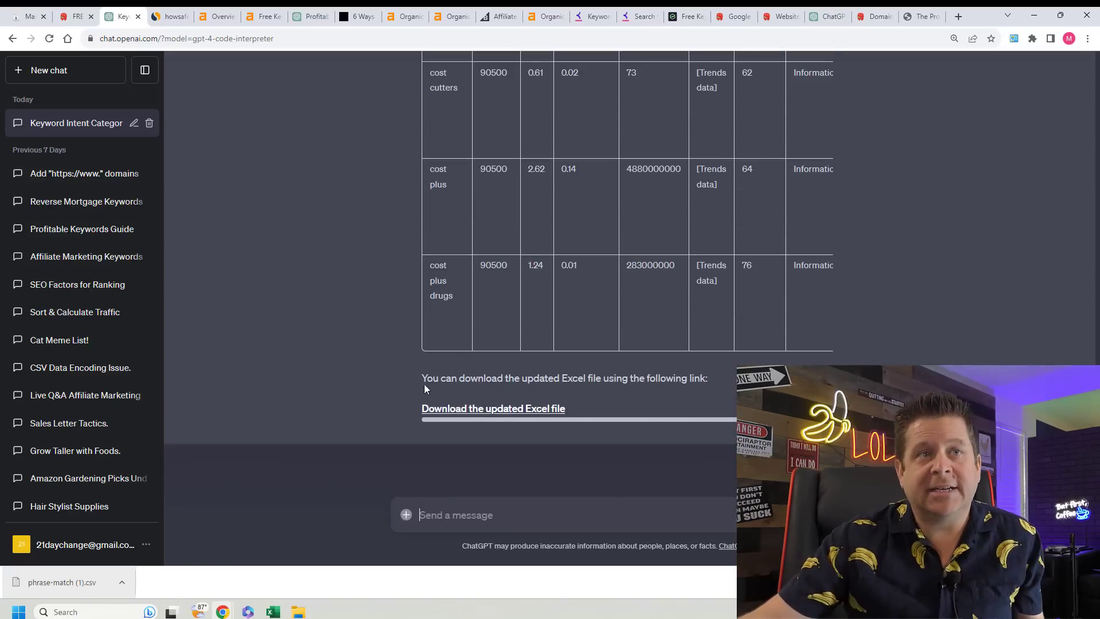
click(550, 408)
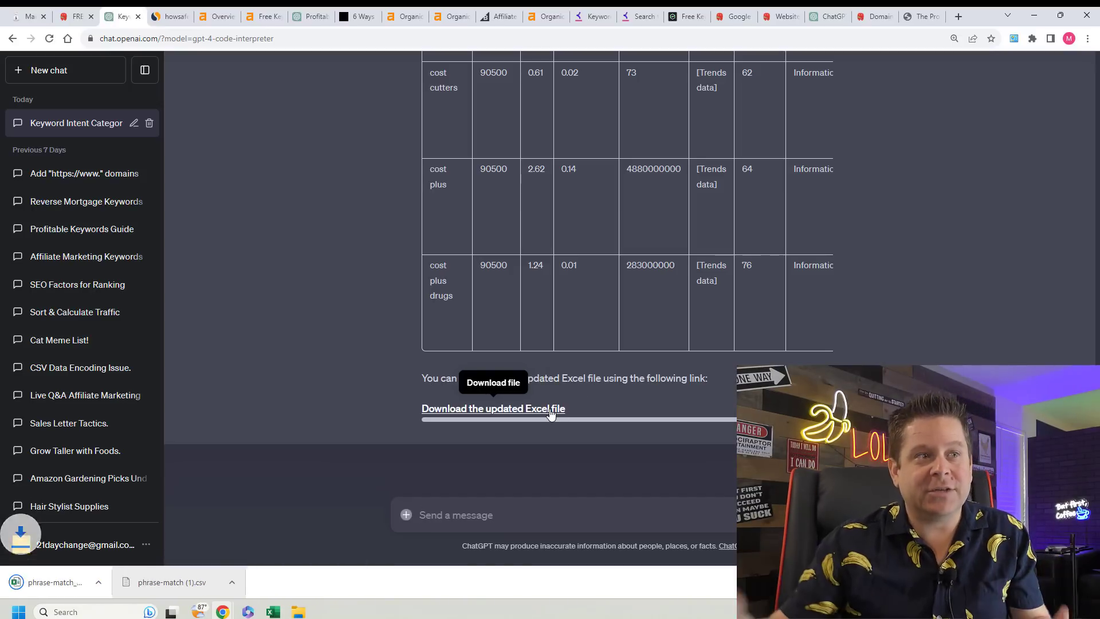
click(72, 583)
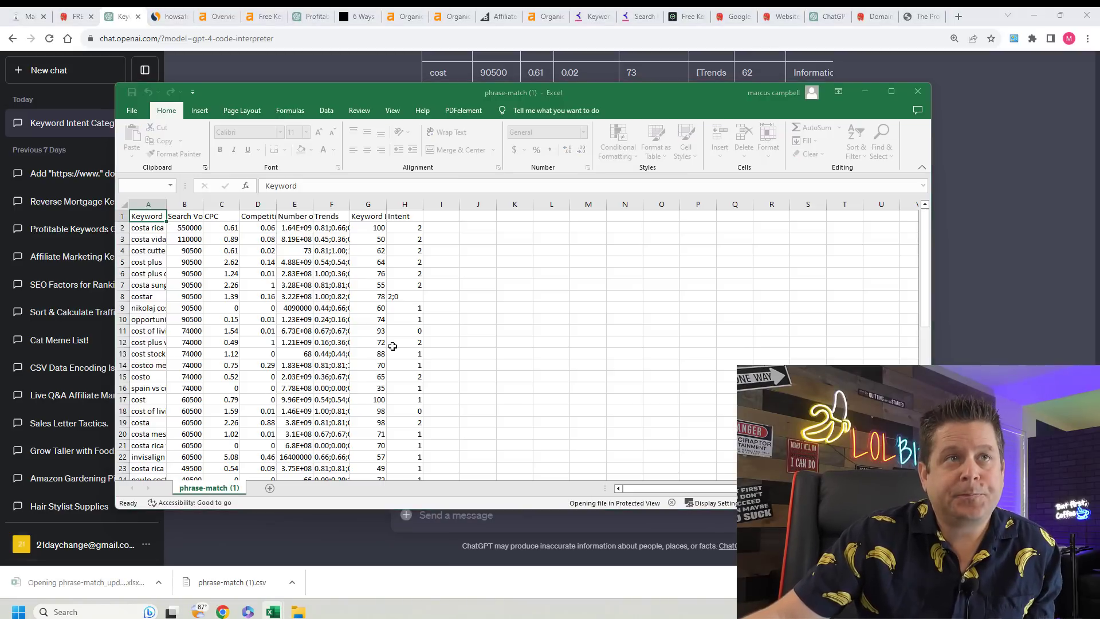
Widen the Intent and Keyword columns in phrase-match_updated so their full text can be read down to the last row.
click(428, 252)
drag(437, 184, 618, 185)
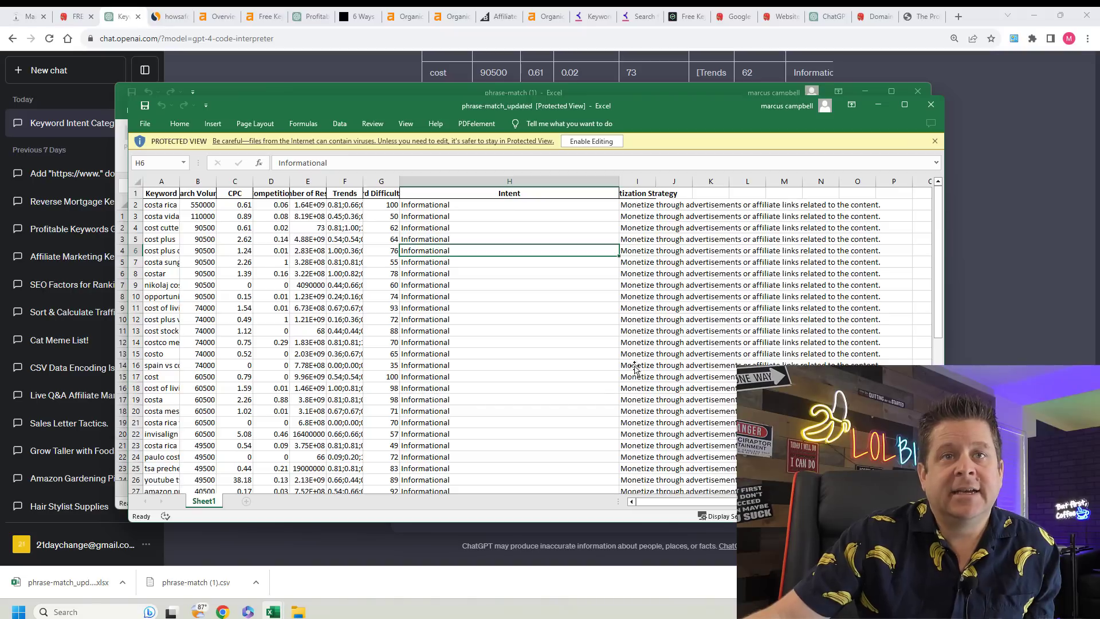
scroll(693, 315, down, 12)
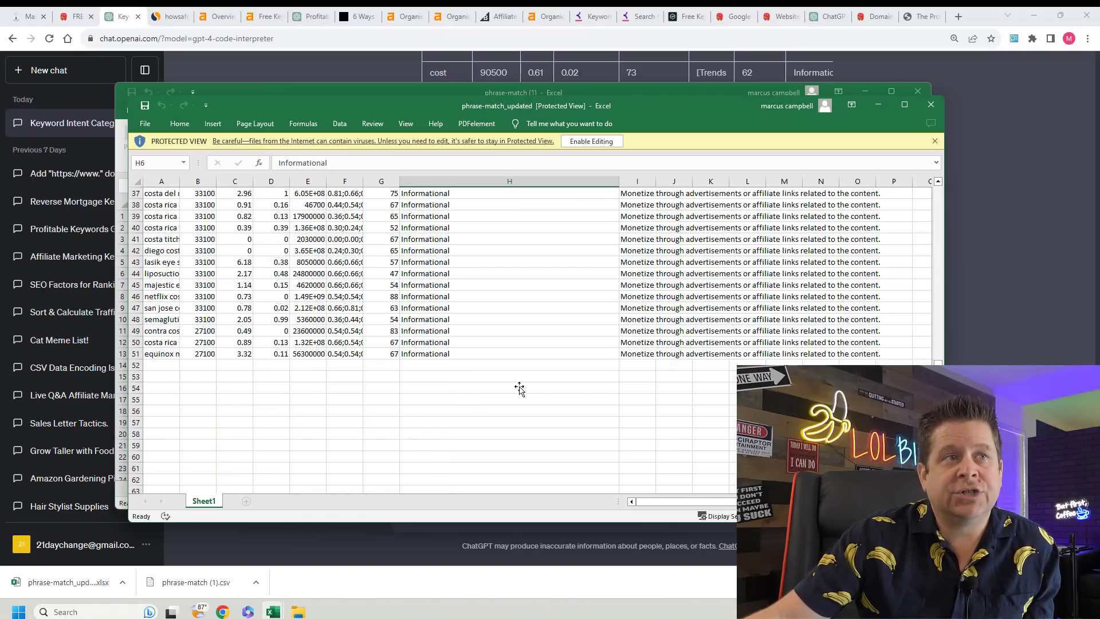
drag(179, 181, 280, 182)
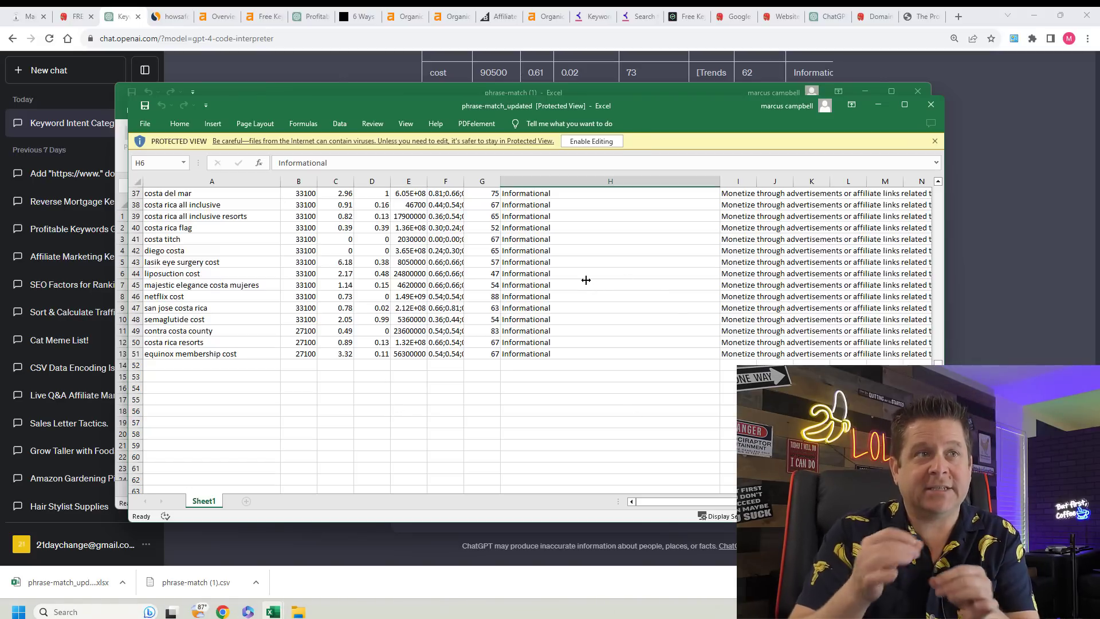
Return to The Hoth's Google Keyword Planner page and run keyword research for "mortgage".
click(75, 17)
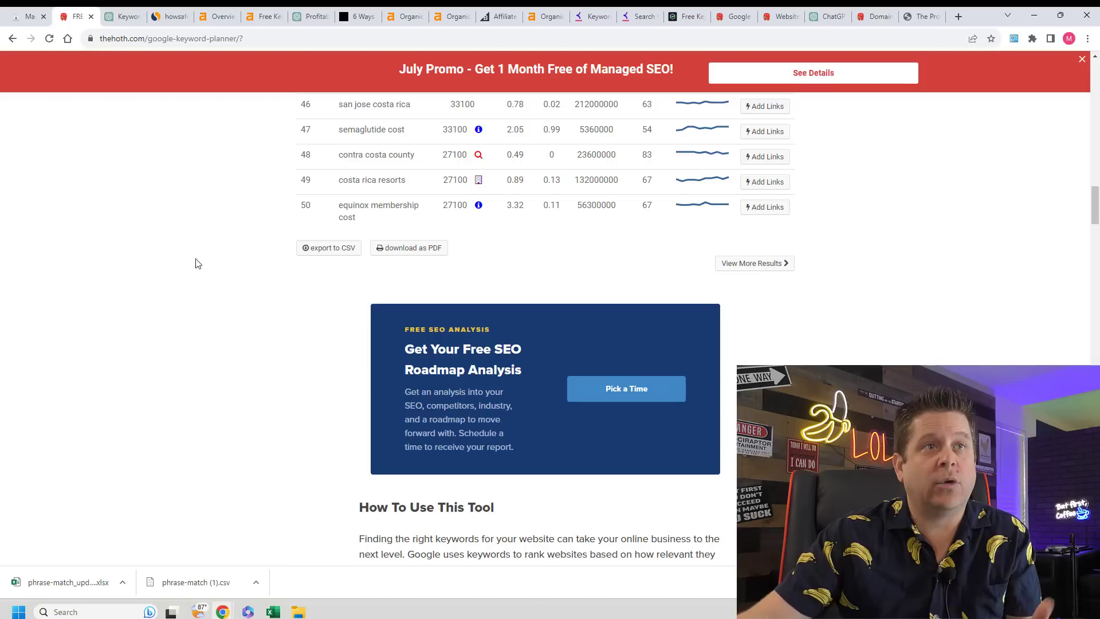
scroll(331, 271, up, 4)
scroll(331, 270, up, 20)
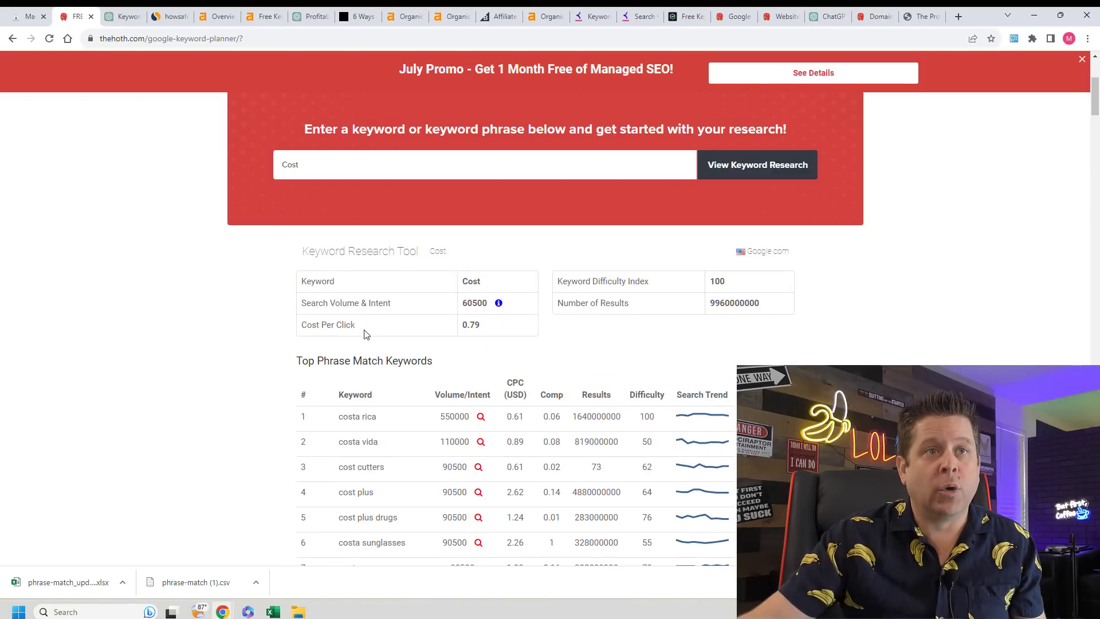
drag(383, 167, 194, 175)
text(mortgage)
key(Return)
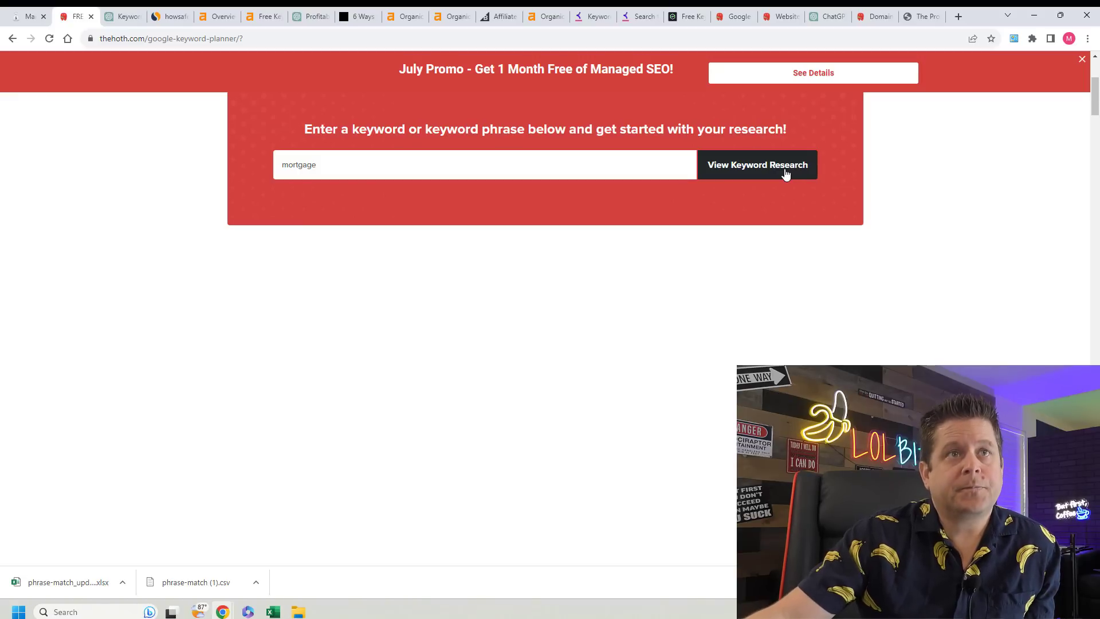
Export the mortgage keyword results to CSV and open the downloaded phrase-match (2) file in Excel.
scroll(485, 284, down, 20)
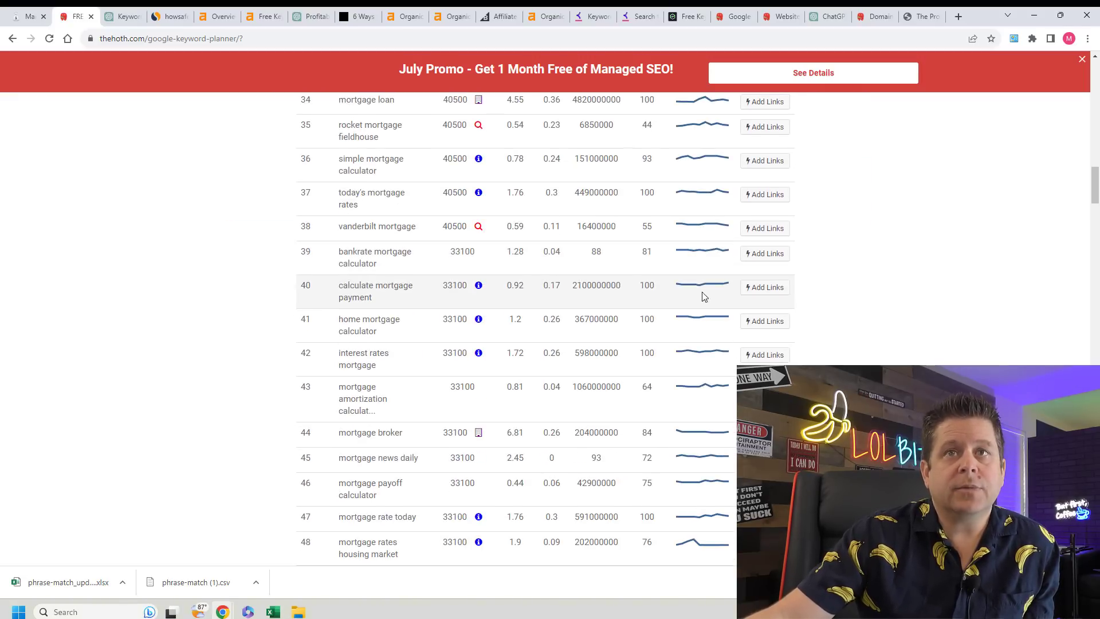
mouse_move(1092, 184)
mouse_down()
mouse_move(1094, 338)
mouse_move(1096, 195)
mouse_up()
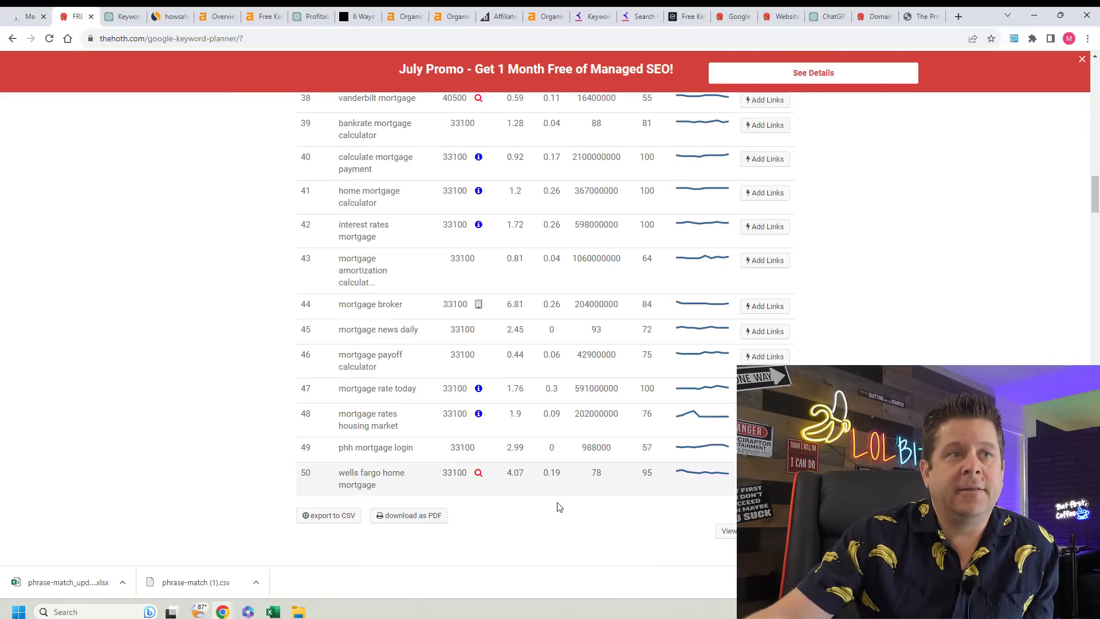
click(351, 522)
click(272, 608)
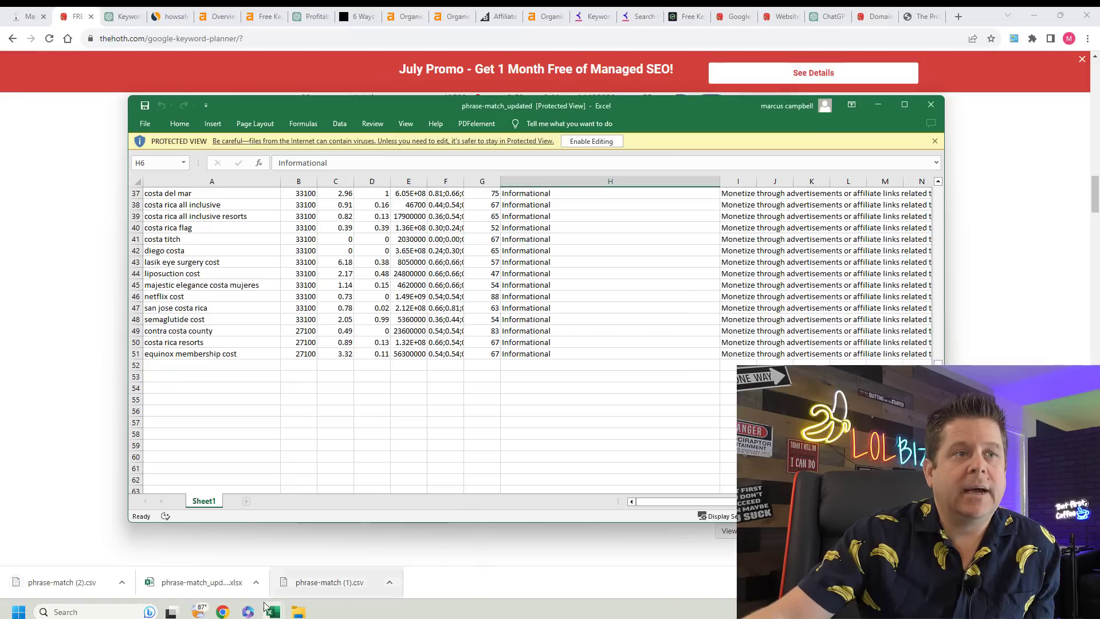
mouse_move(272, 608)
click(98, 550)
drag(62, 581, 409, 116)
Save phrase-match (2) in the Downloads folder as an Excel Workbook named "mortgage hoth".
click(131, 110)
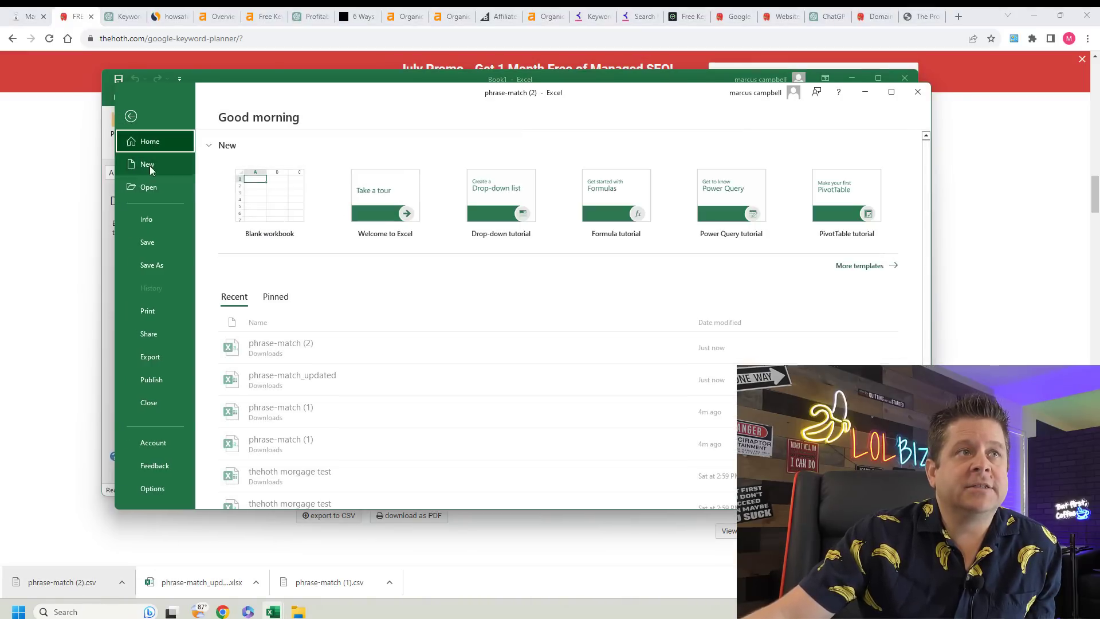
click(156, 262)
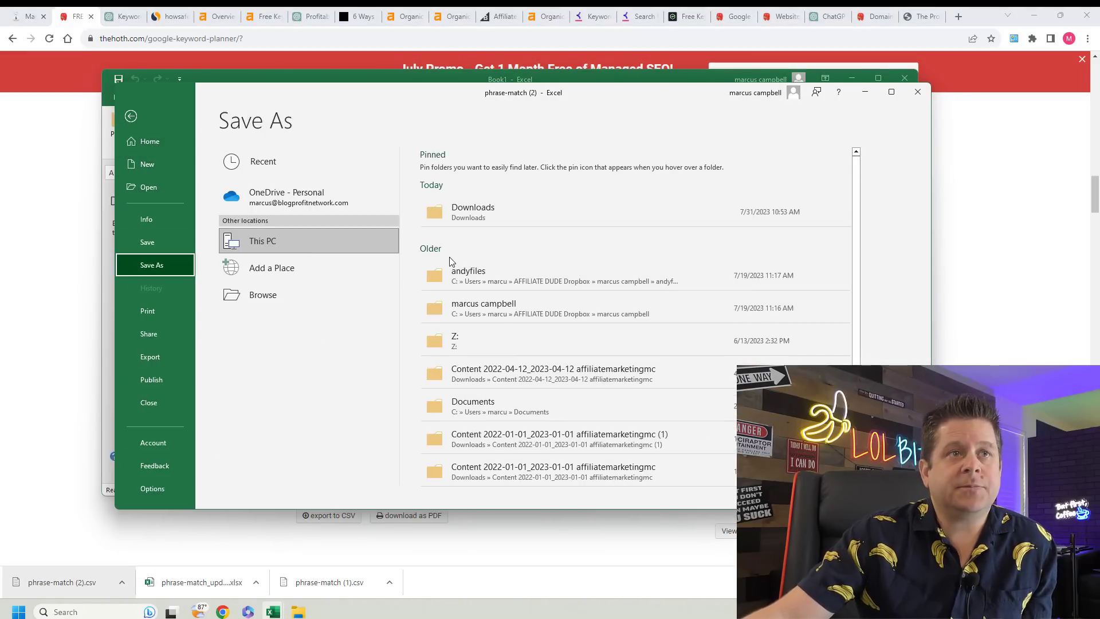
click(510, 212)
click(339, 327)
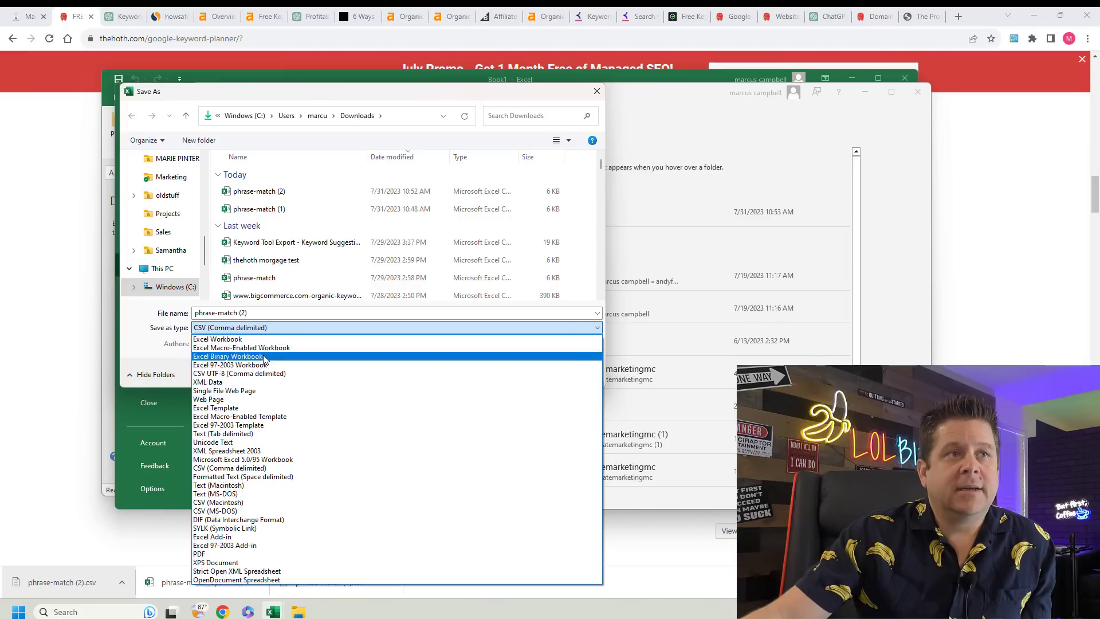
click(262, 343)
key(shift+Tab)
text(mort)
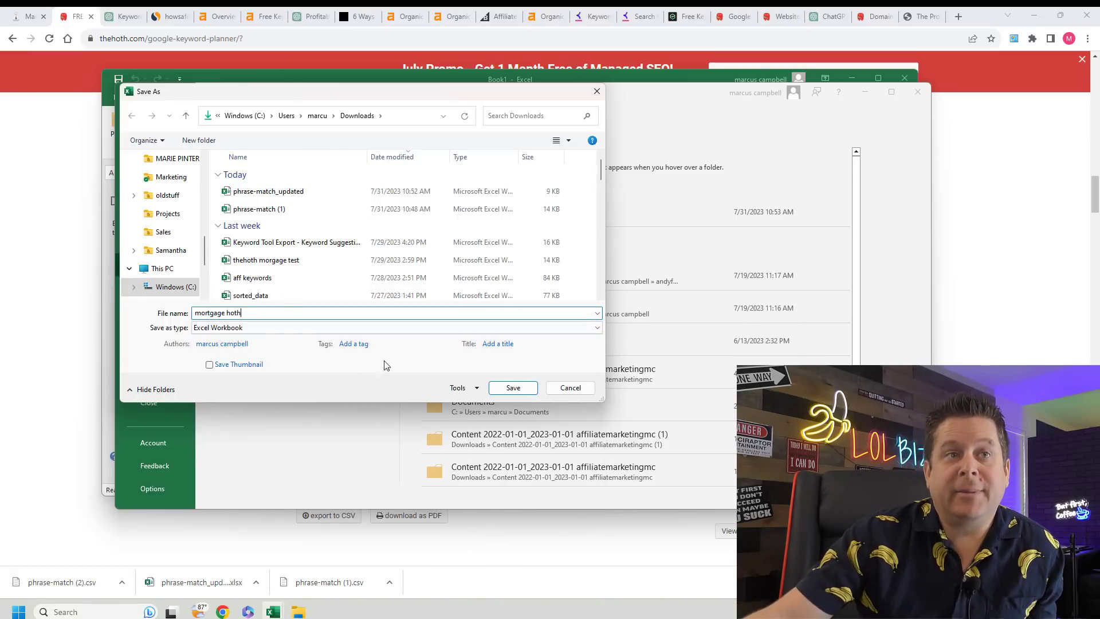
click(516, 388)
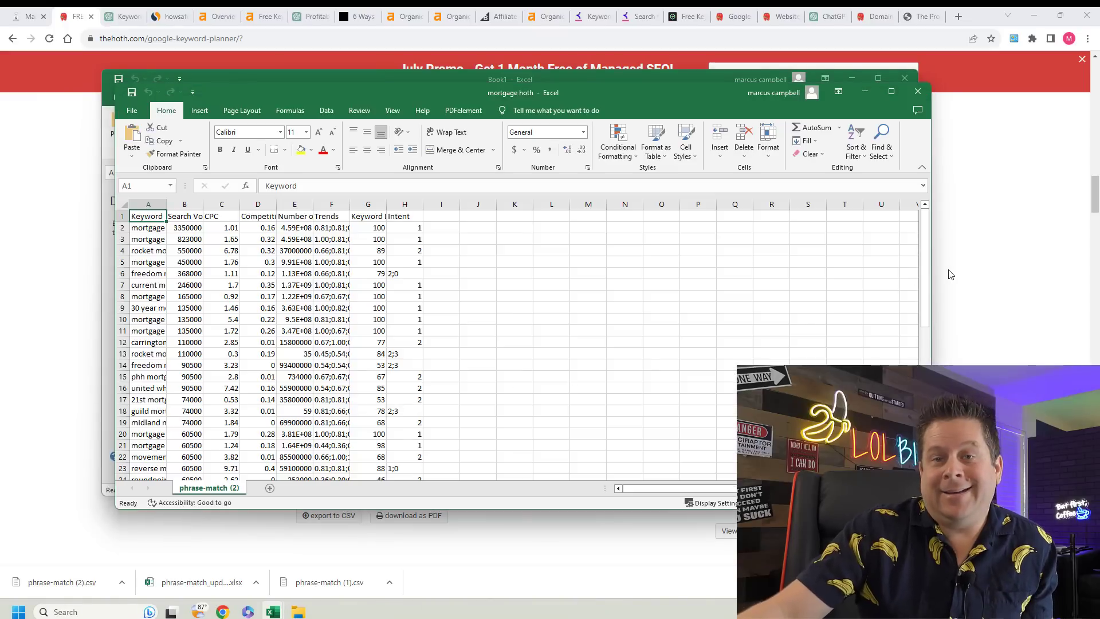
Return to the ChatGPT keyword chat and attach the mortgage hoth file from File Explorer to a new message.
click(1040, 249)
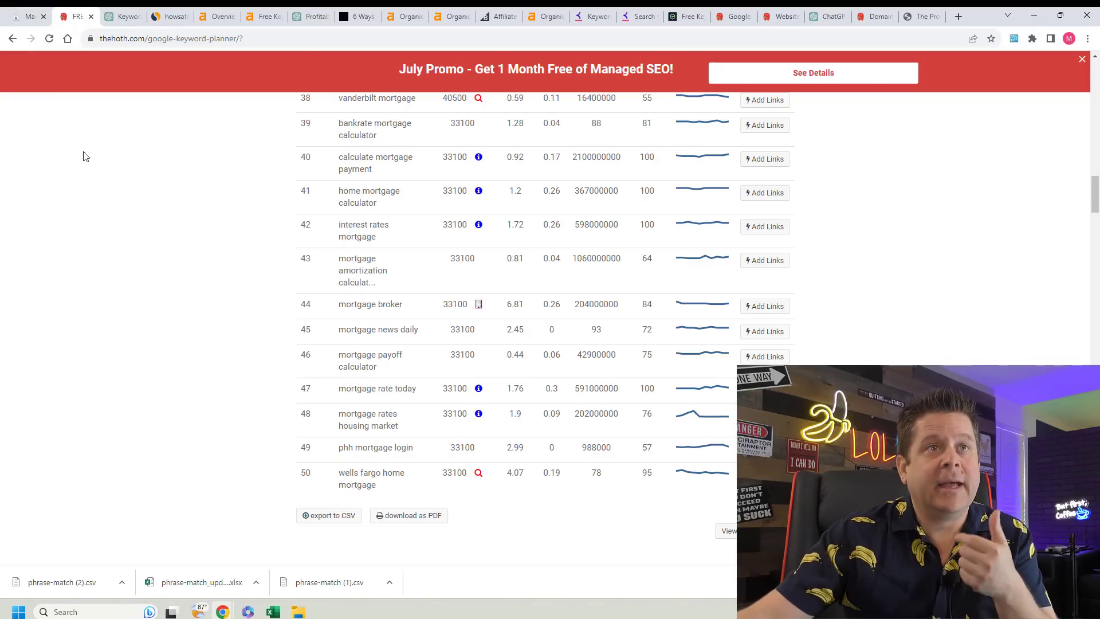
click(124, 16)
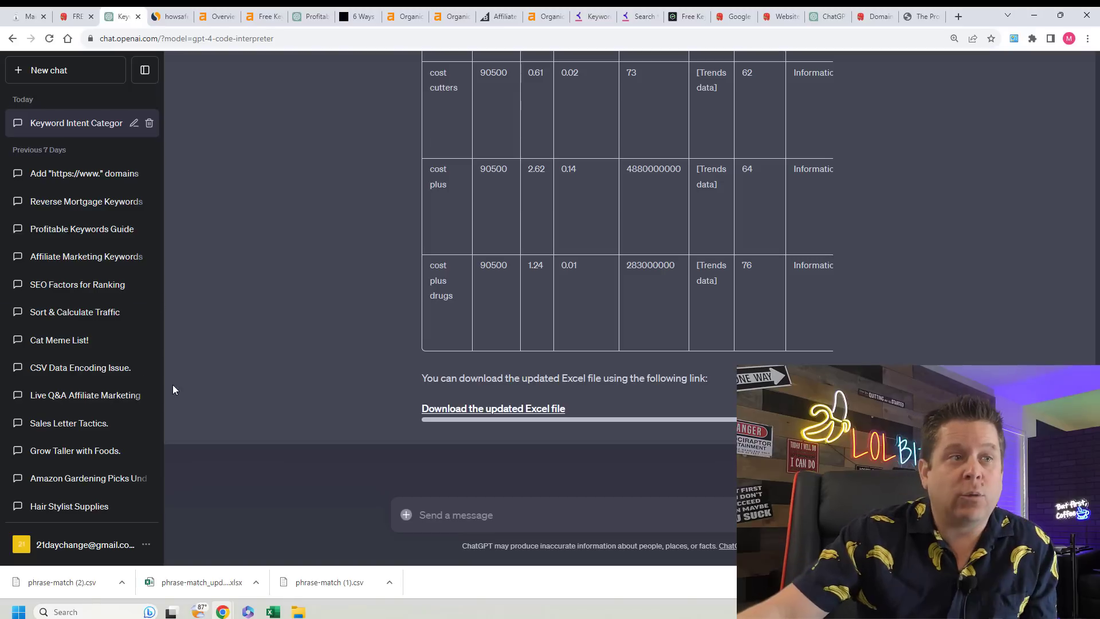
click(298, 611)
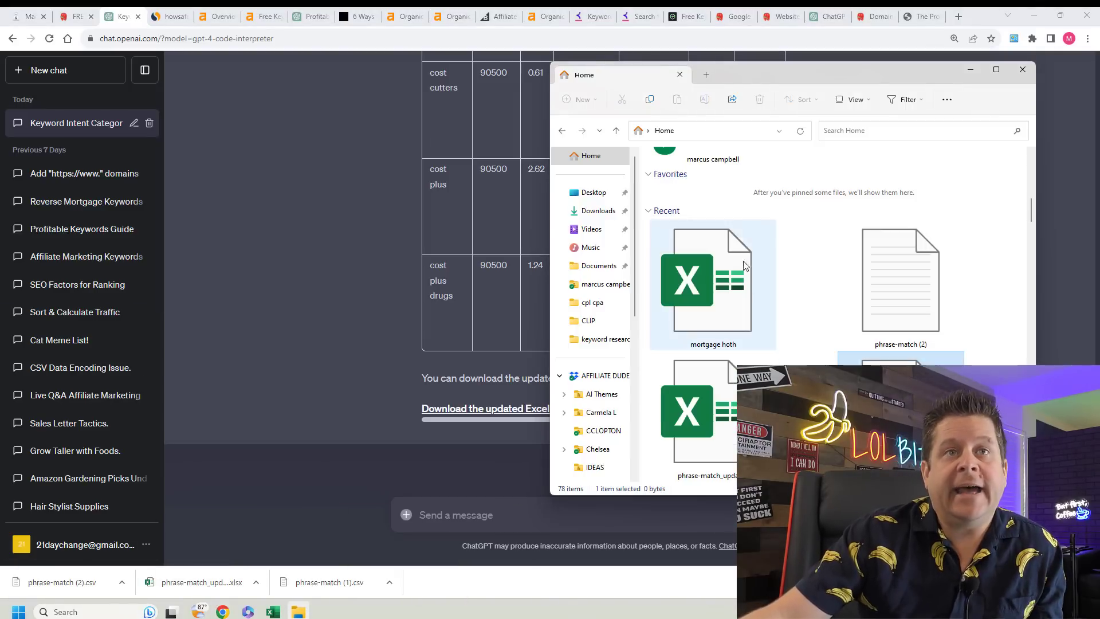
drag(713, 289, 465, 509)
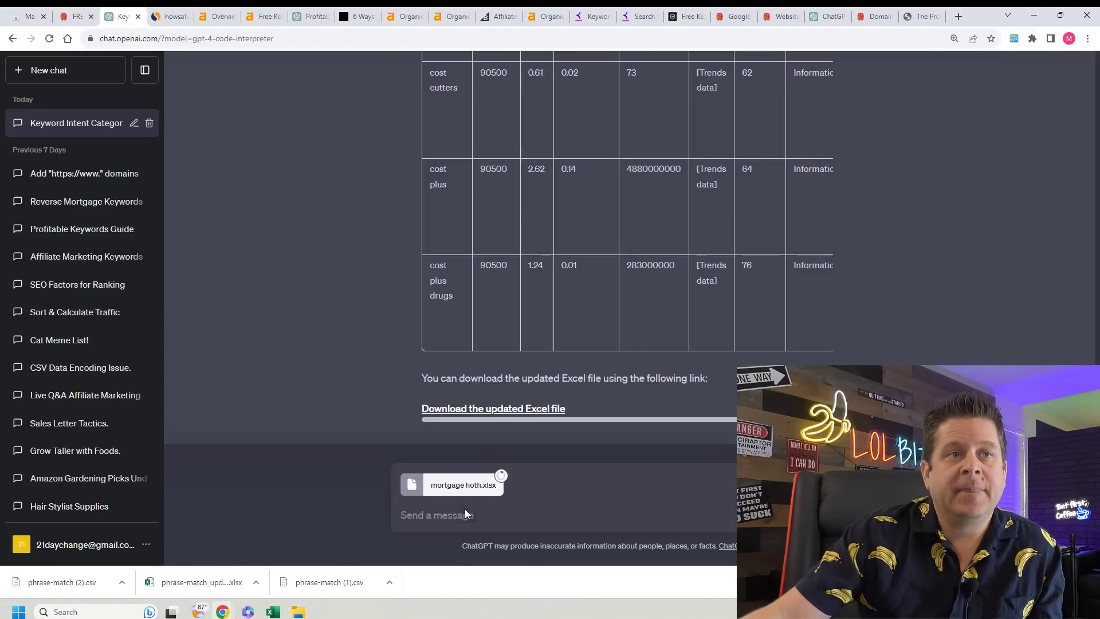
Send the request "now please do the same thing on this one but add the type of affiliate offer that might work best".
text(now please )
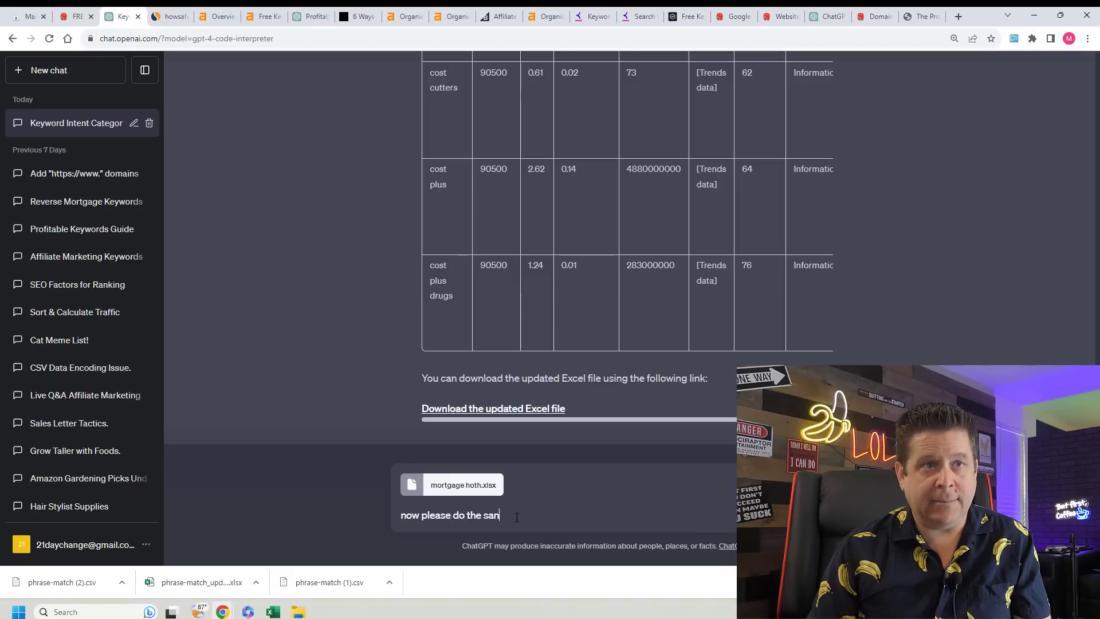
text(do the same thing on this one but add the type off)
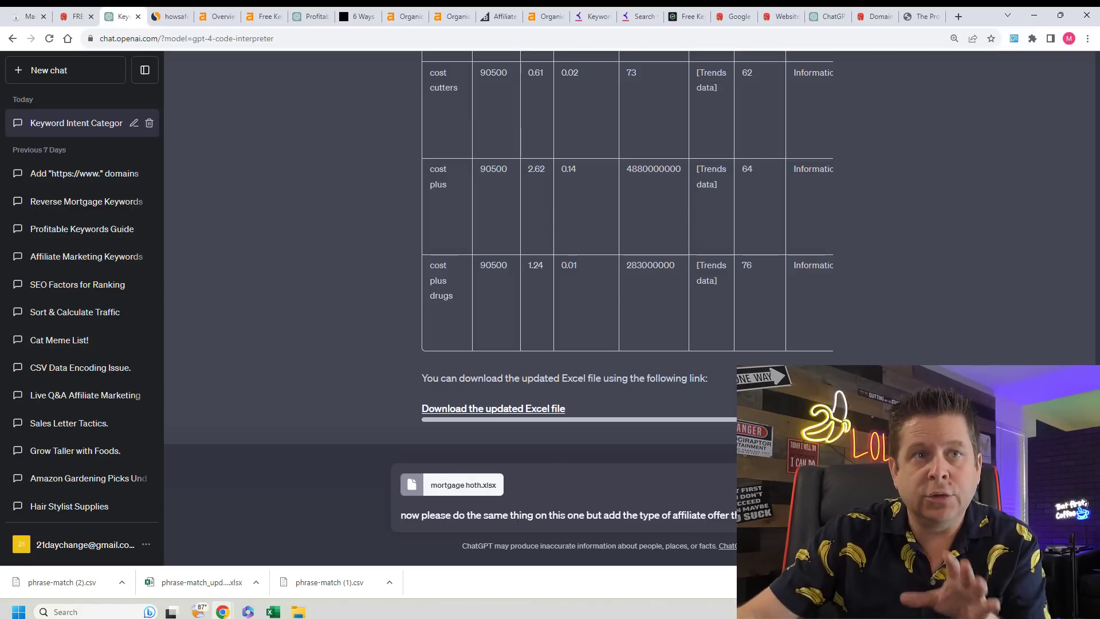
key(Return)
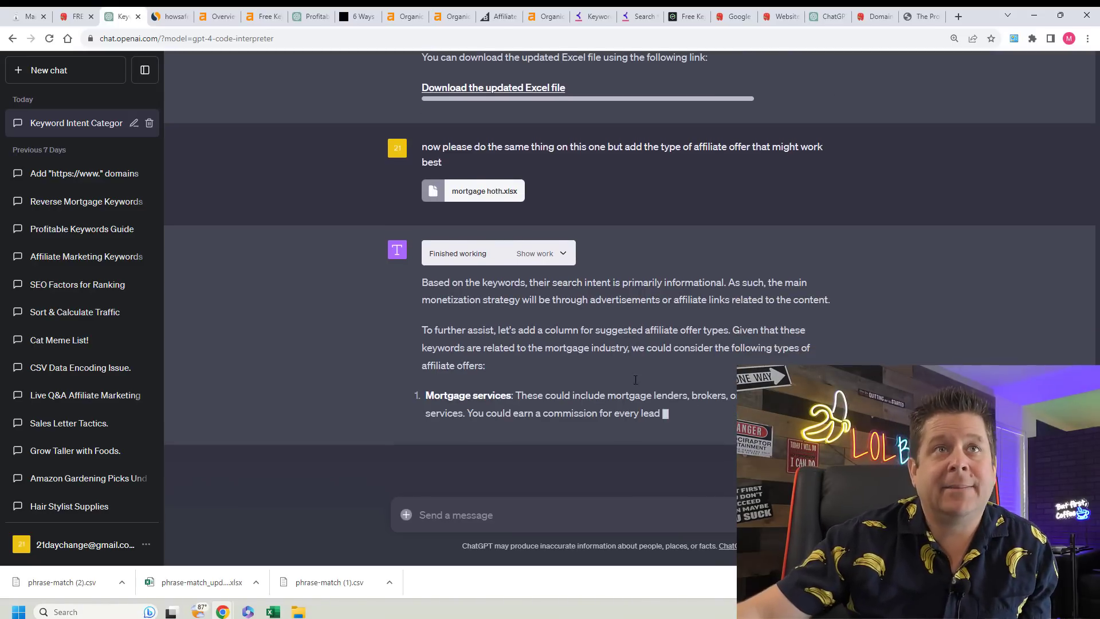
Switch to the keywordtool.io page, search for "mortgage" and export the keyword suggestions as an Excel file.
drag(593, 16, 163, 14)
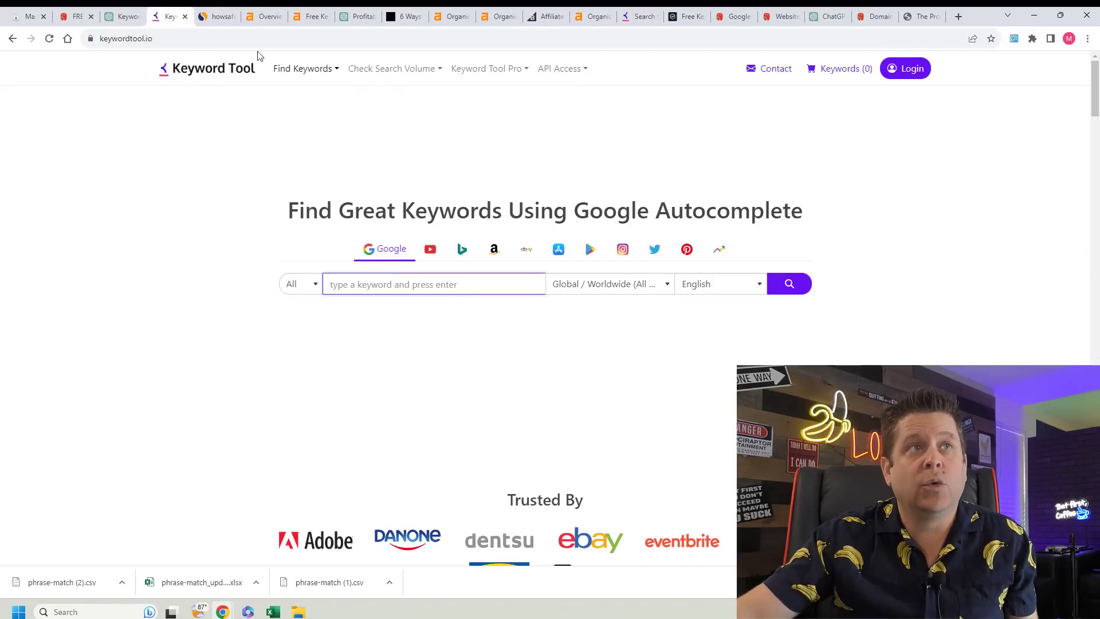
text(mortgage)
key(Return)
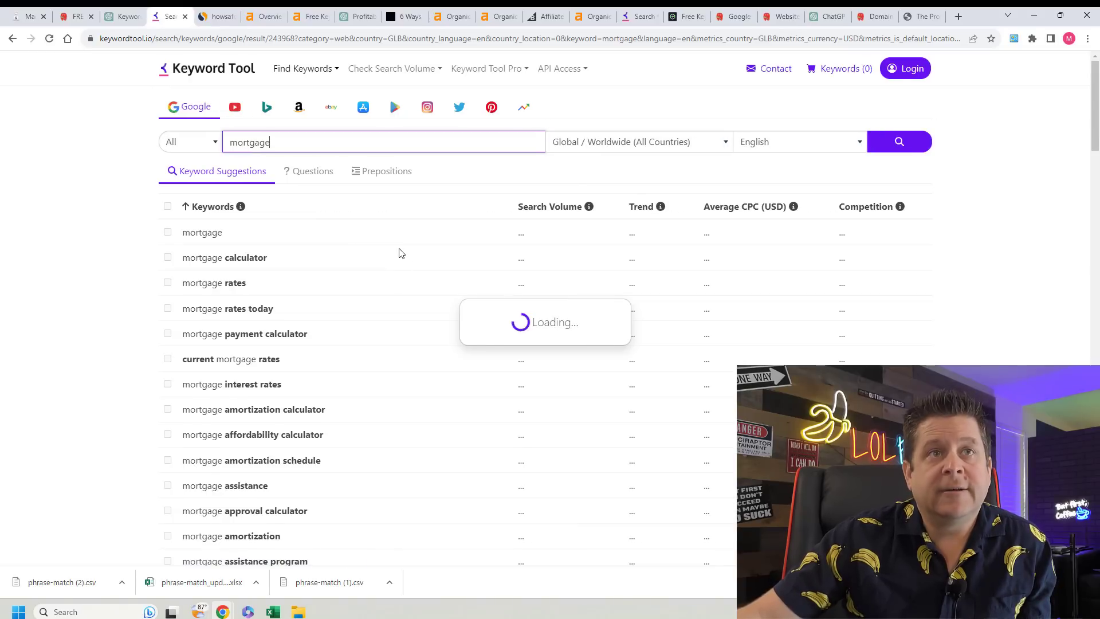
scroll(512, 298, down, 3)
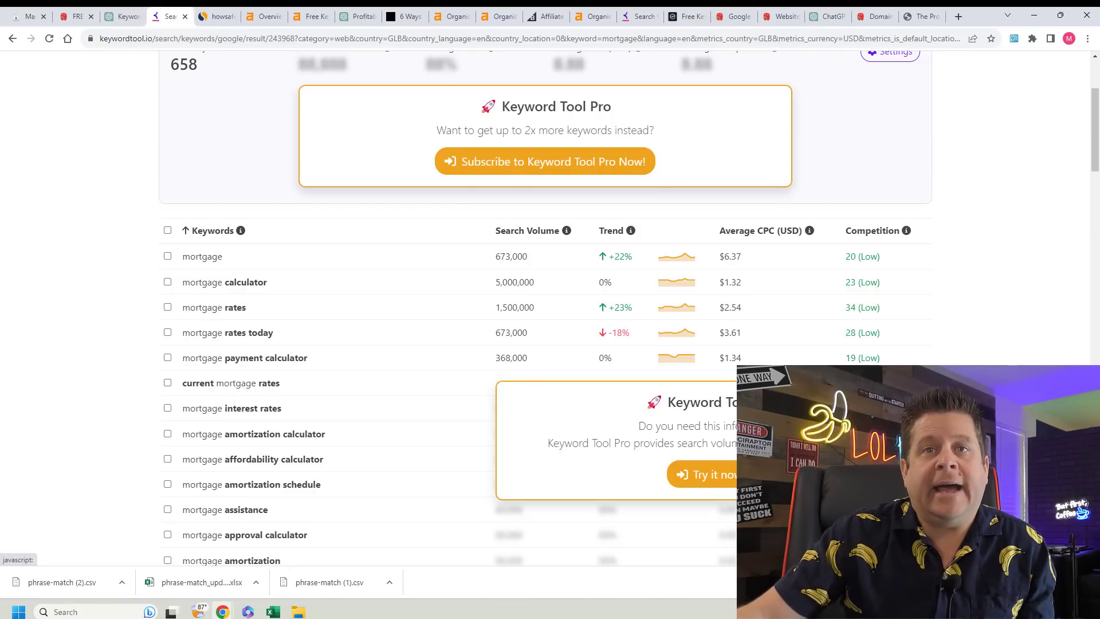
click(1019, 550)
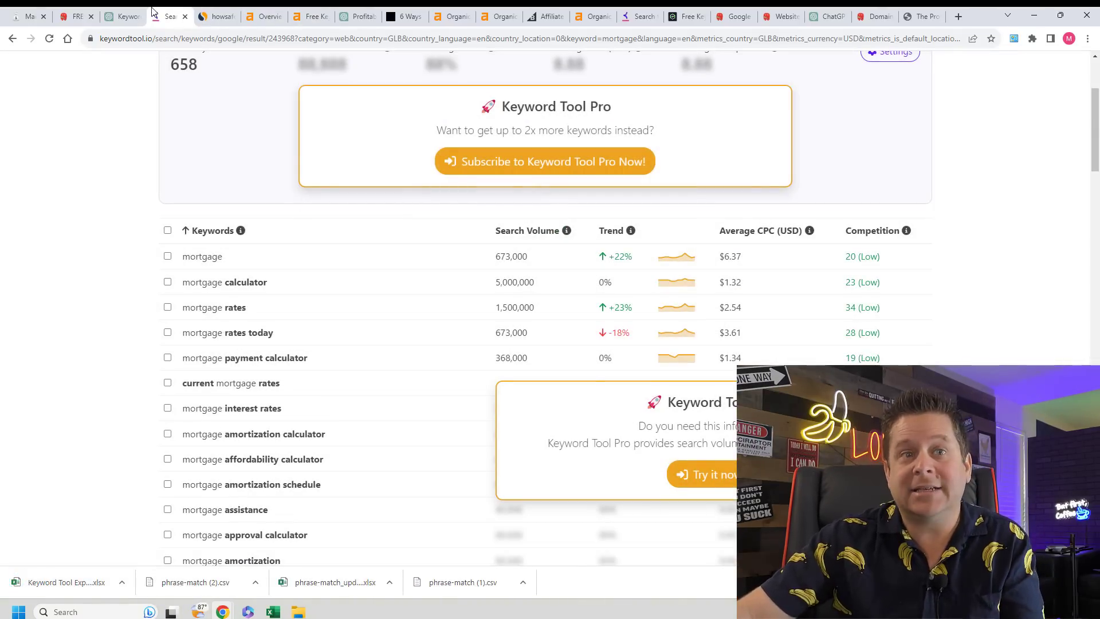
Return to the ChatGPT reply and review the mortgage table's Monetization Strategy and Affiliate Offer Type columns.
click(137, 12)
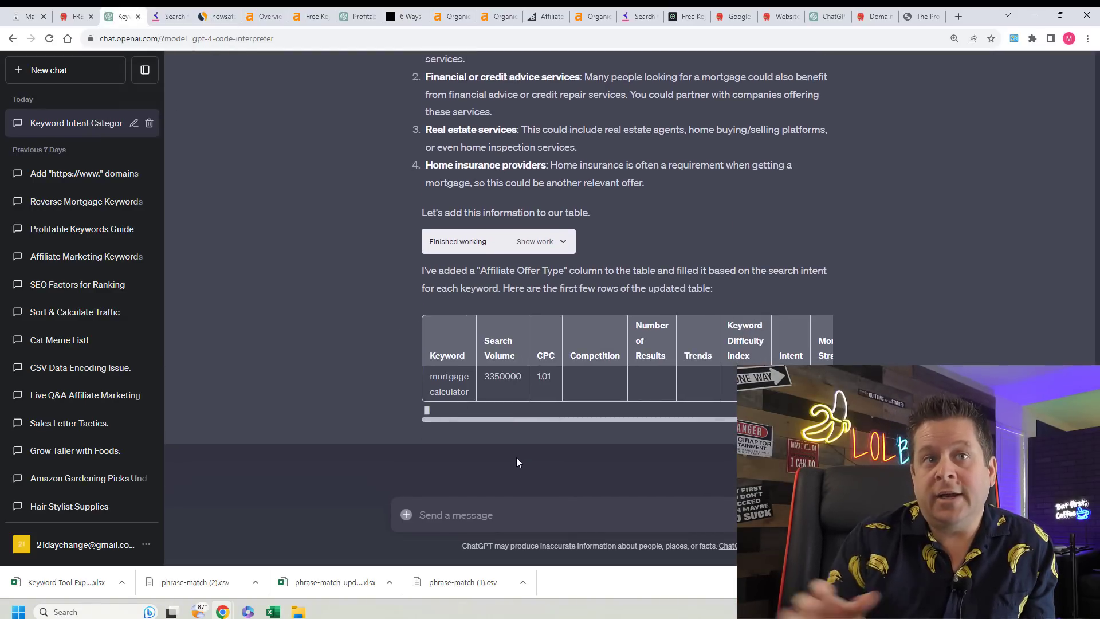
drag(497, 416, 669, 415)
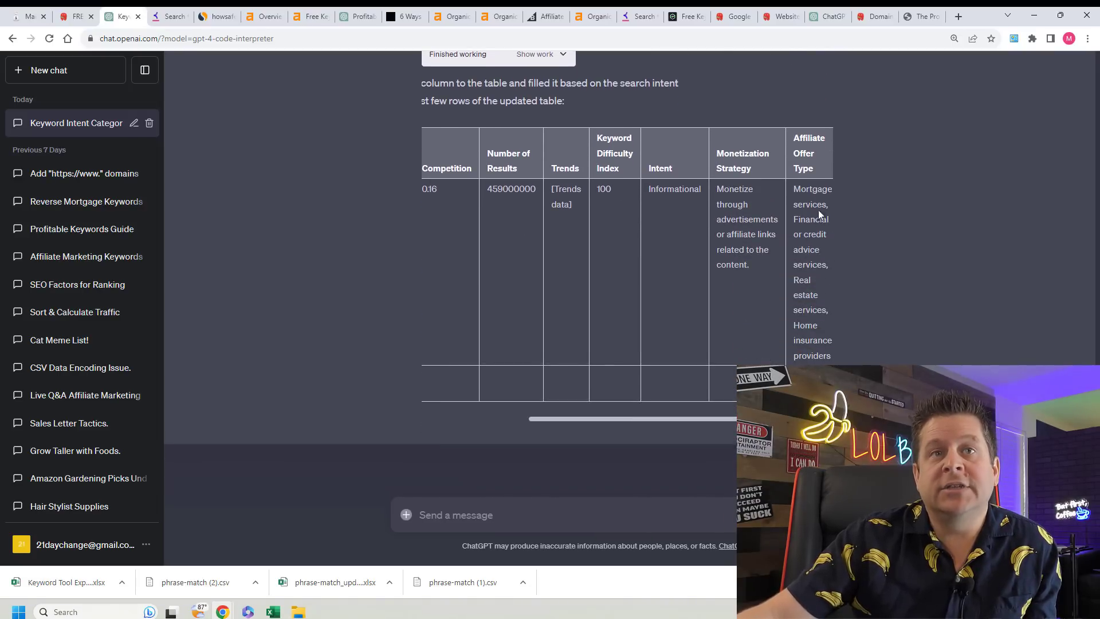
scroll(801, 325, down, 3)
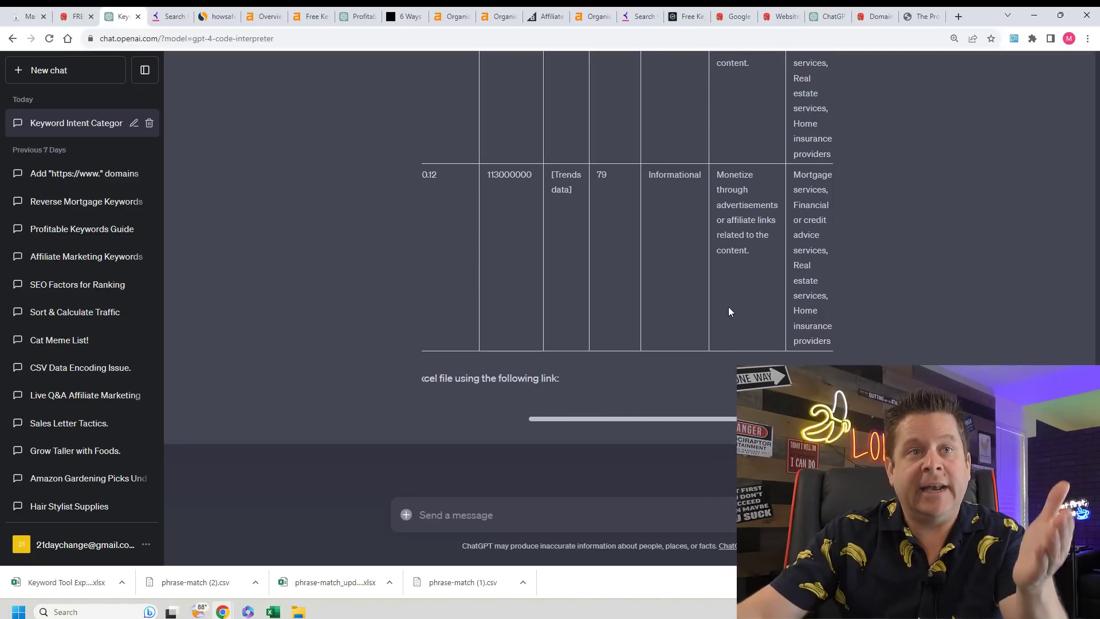
Download the updated Excel file from the mortgage reply and open it in Excel.
drag(548, 421, 435, 421)
click(464, 408)
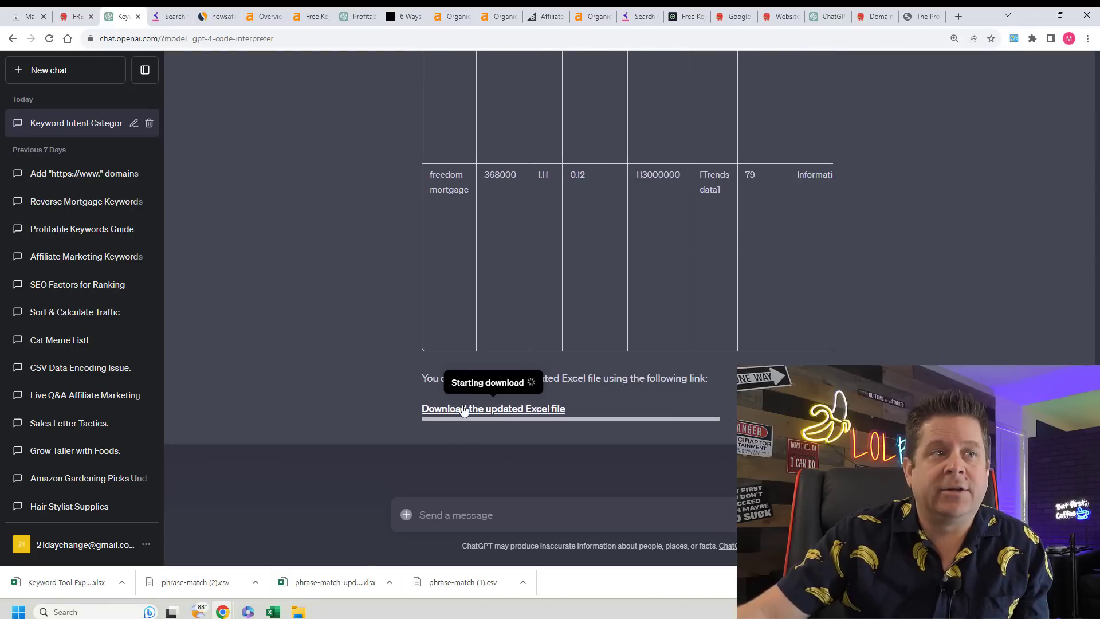
click(52, 582)
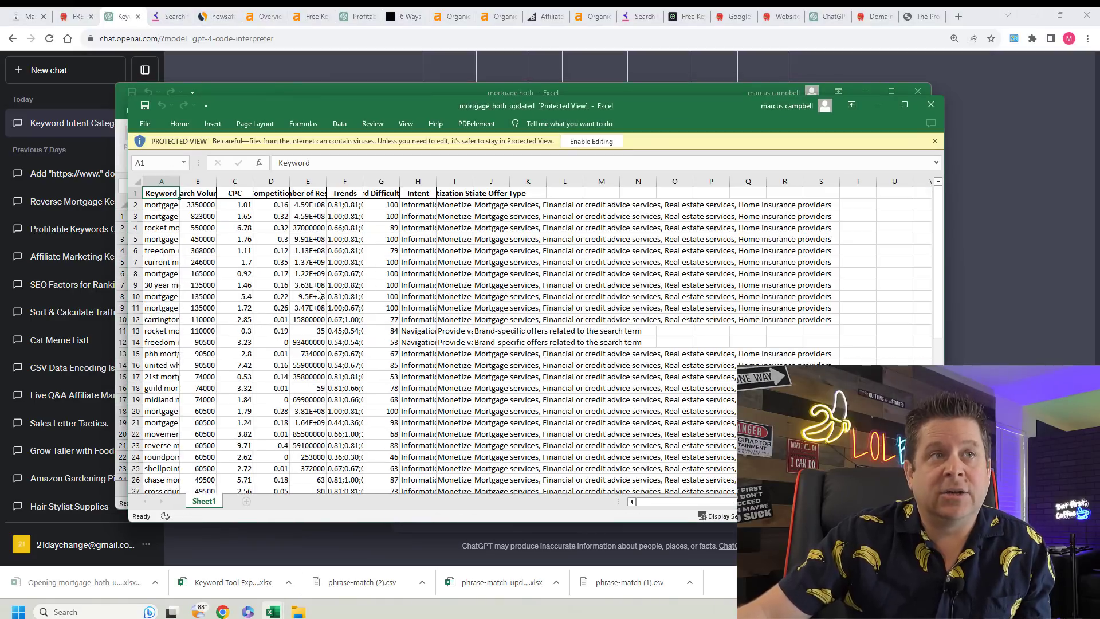
Check the offer for the rocket mortgage login row, then widen the Keyword column and review the list down to the last row.
click(490, 332)
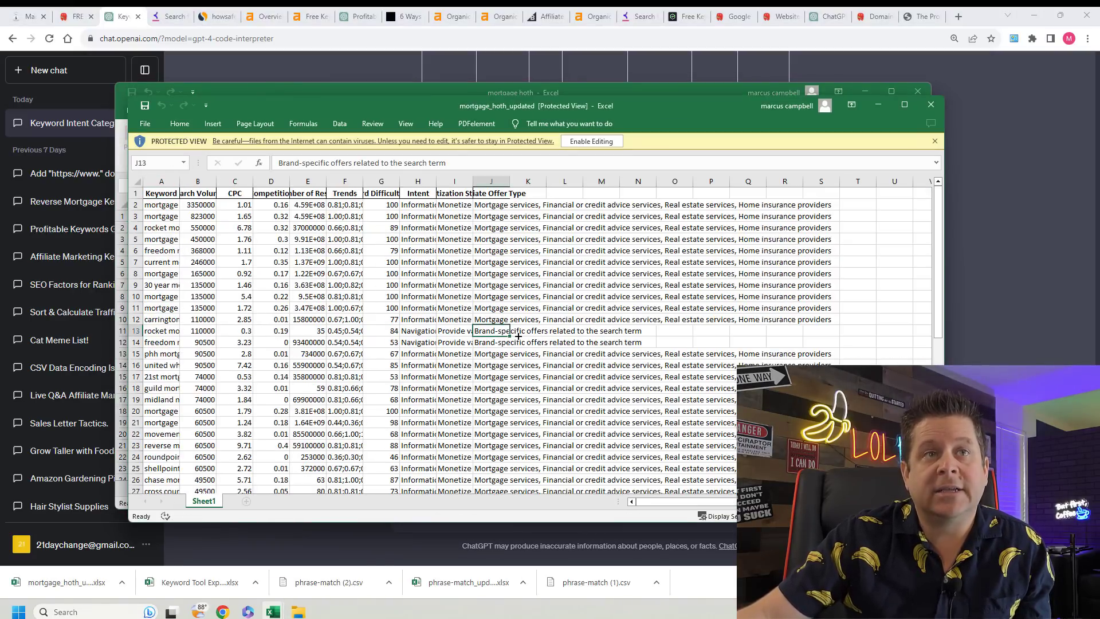
click(165, 331)
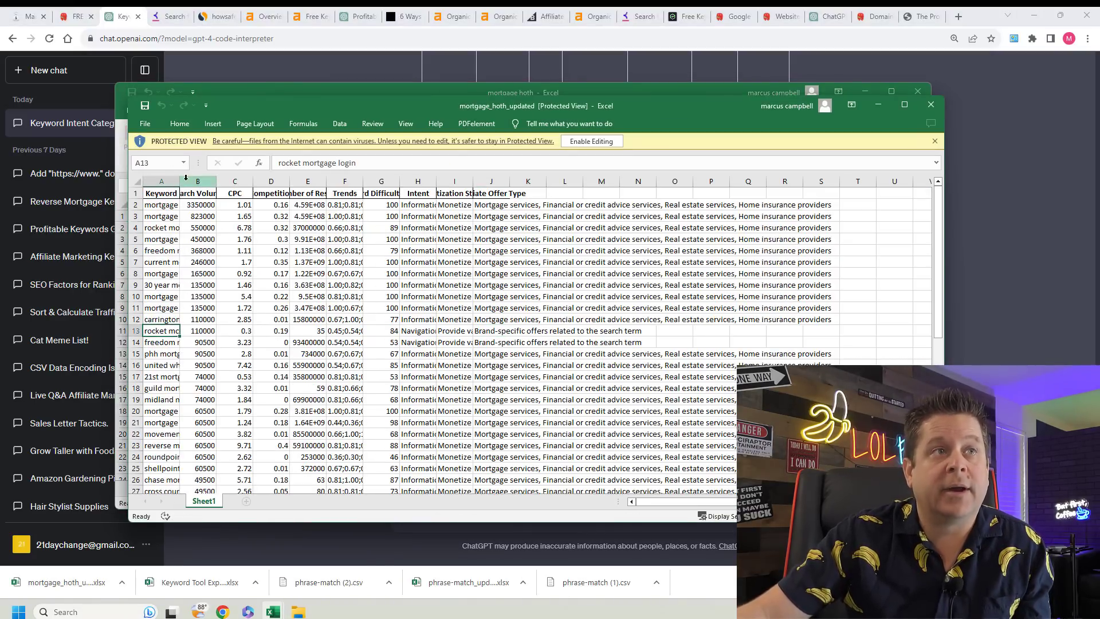
drag(180, 182, 307, 187)
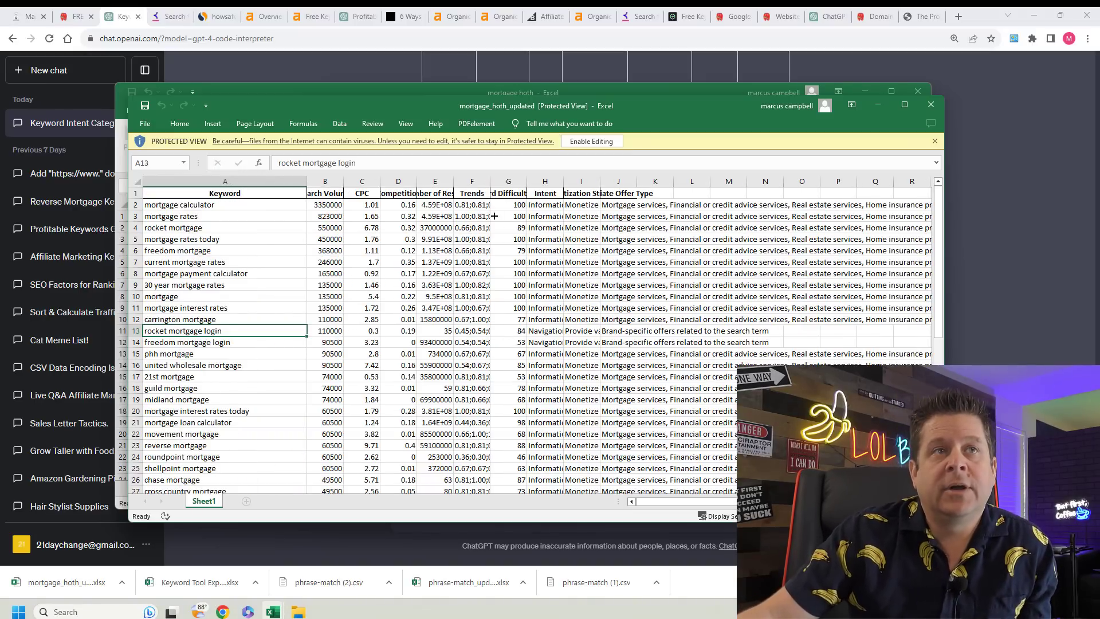
scroll(547, 374, down, 11)
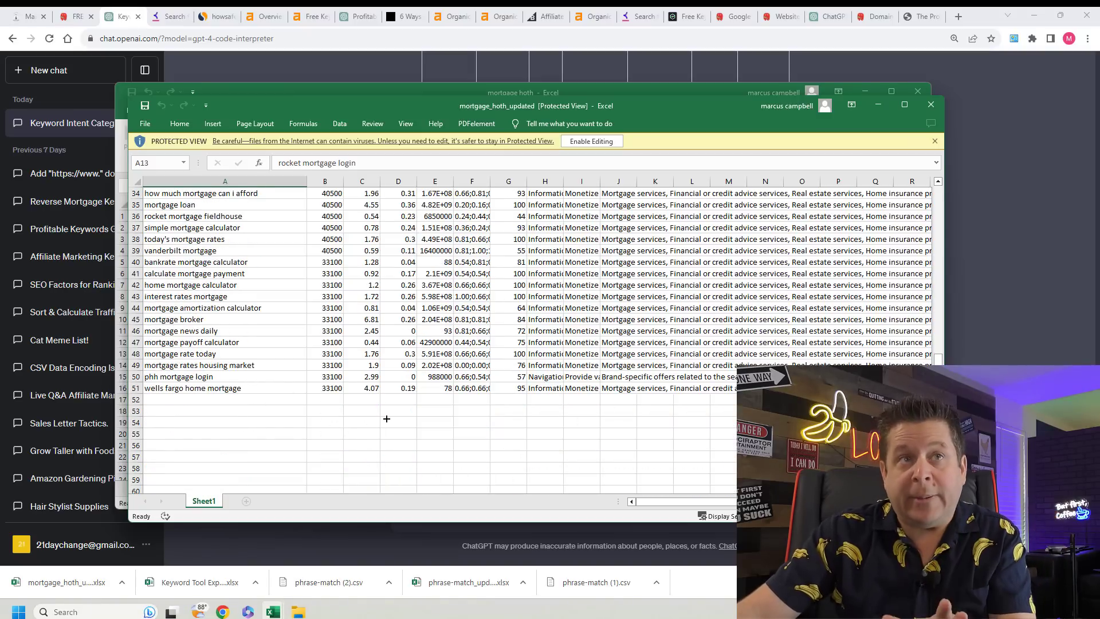
Go back to ChatGPT and draft the message "now please do the same for this list" without sending it.
click(994, 184)
click(505, 510)
text(now please)
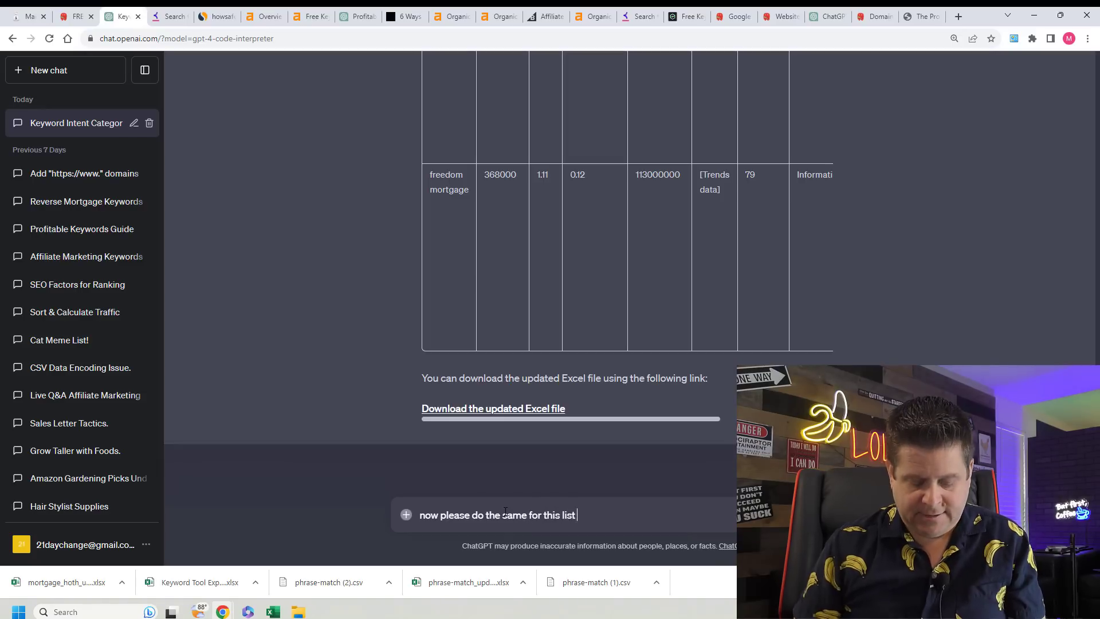
text(do the same for this list)
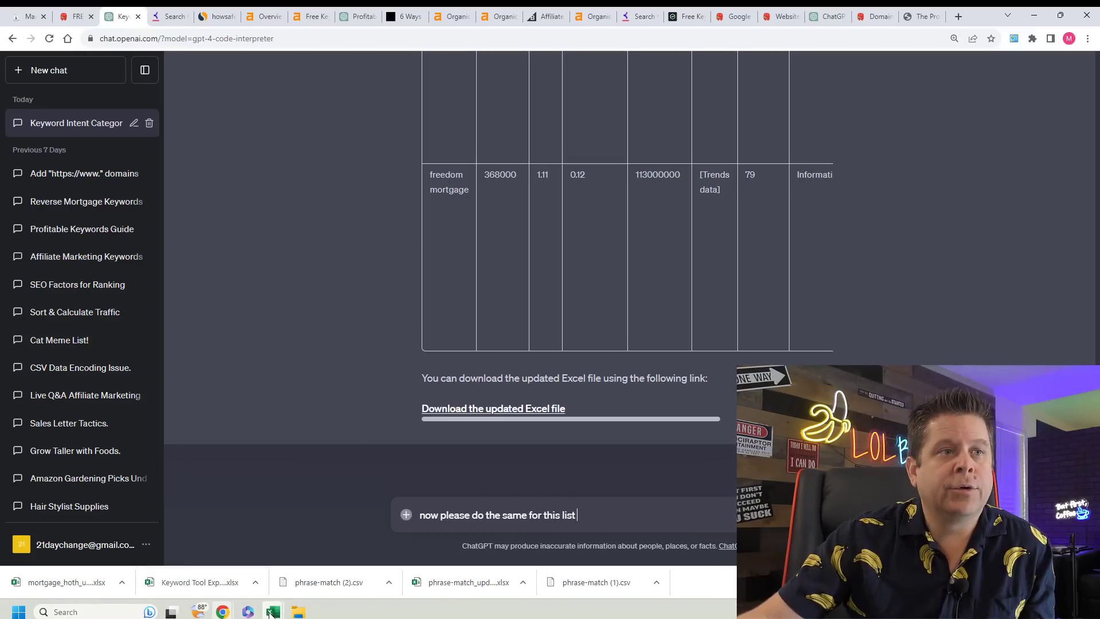
Look through the recent files and folders in File Explorer for another keyword list.
click(298, 611)
click(736, 299)
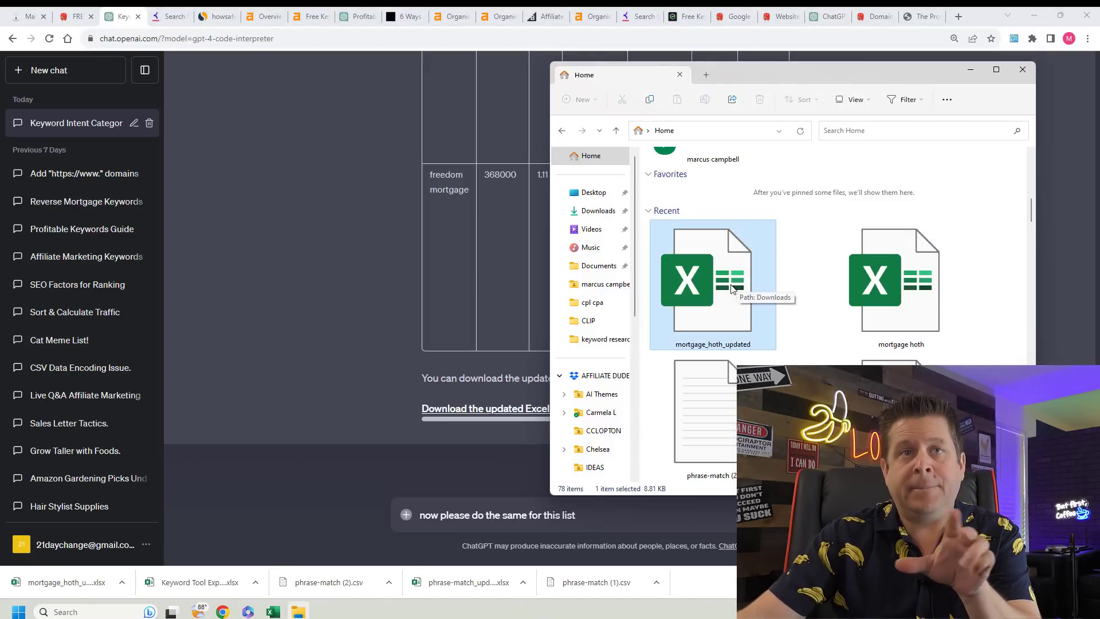
scroll(743, 324, up, 3)
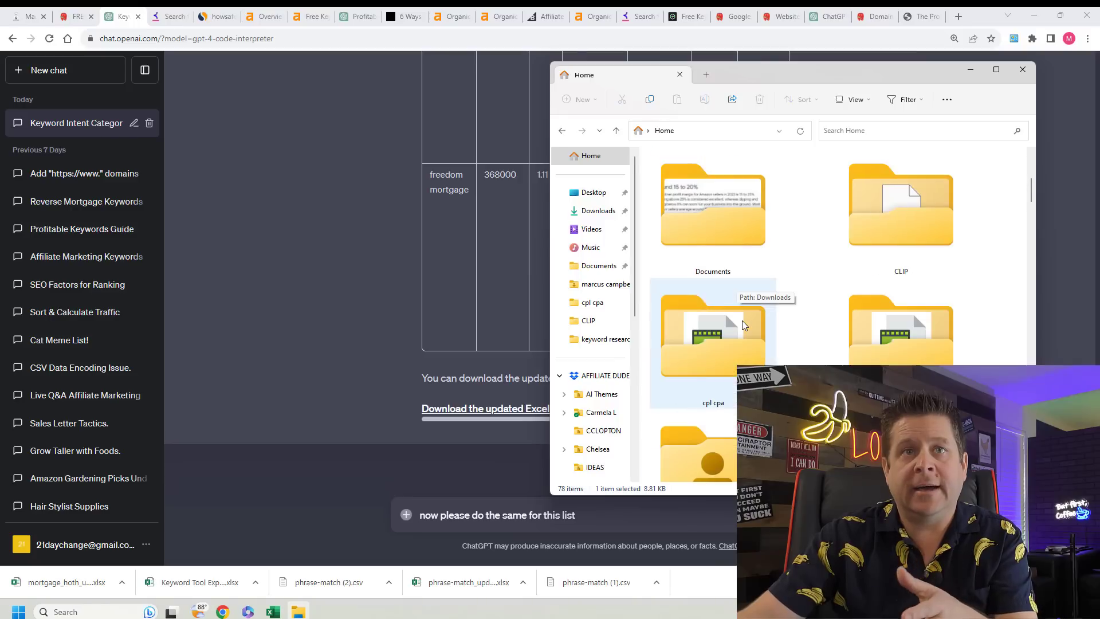
scroll(743, 324, down, 3)
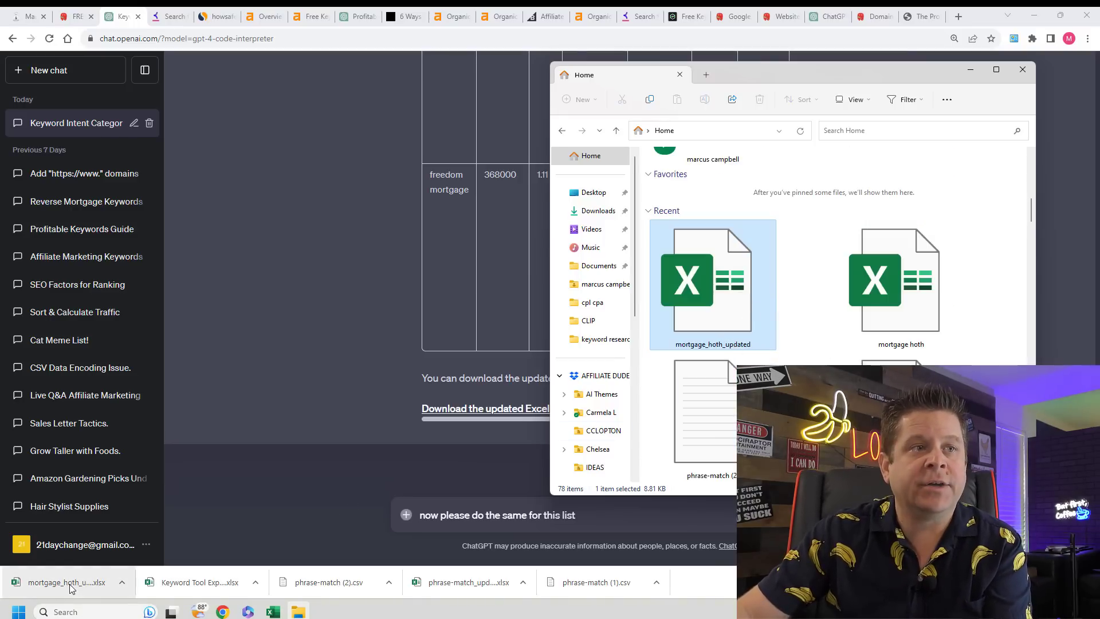
Go back to the Keyword Tool mortgage results, open the exported keyword workbook in Excel and copy its whole Keywords column.
click(170, 16)
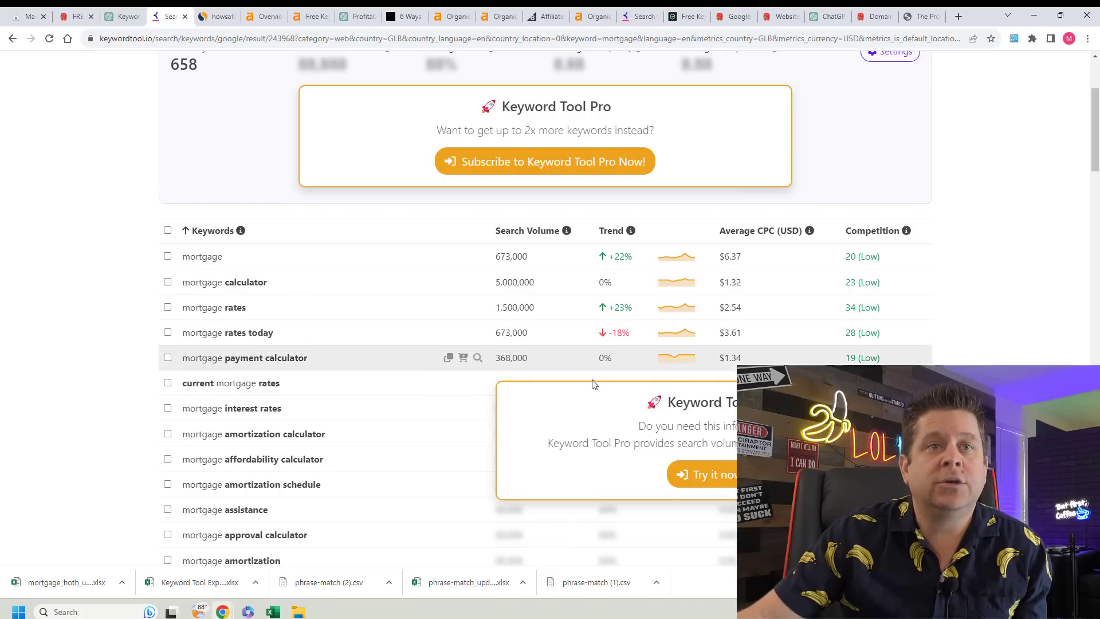
scroll(337, 502, down, 2)
scroll(457, 305, up, 3)
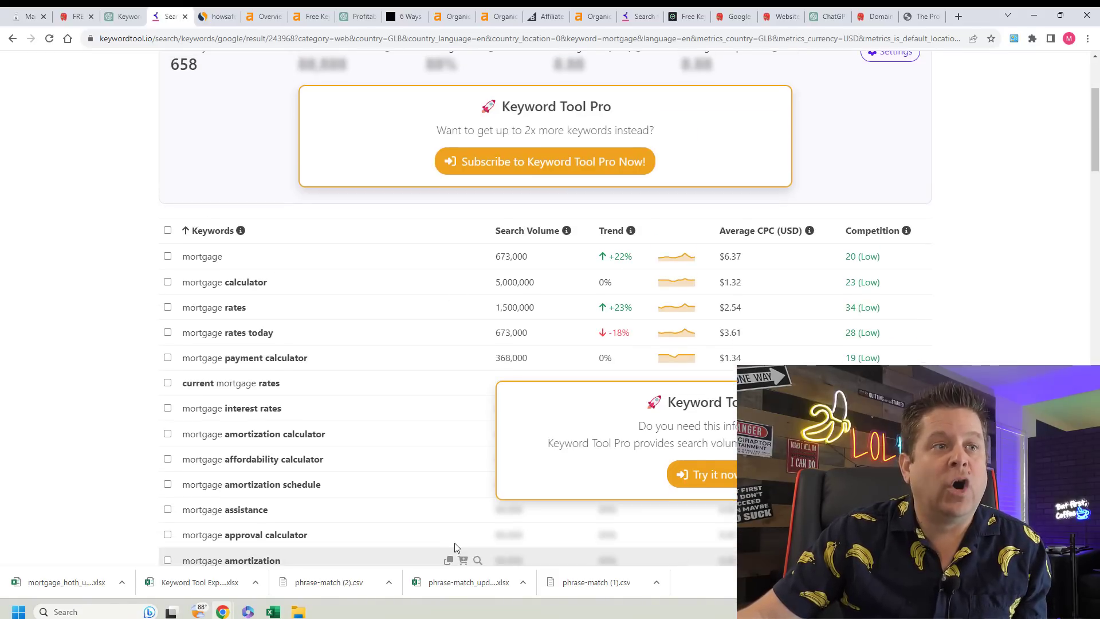
click(229, 582)
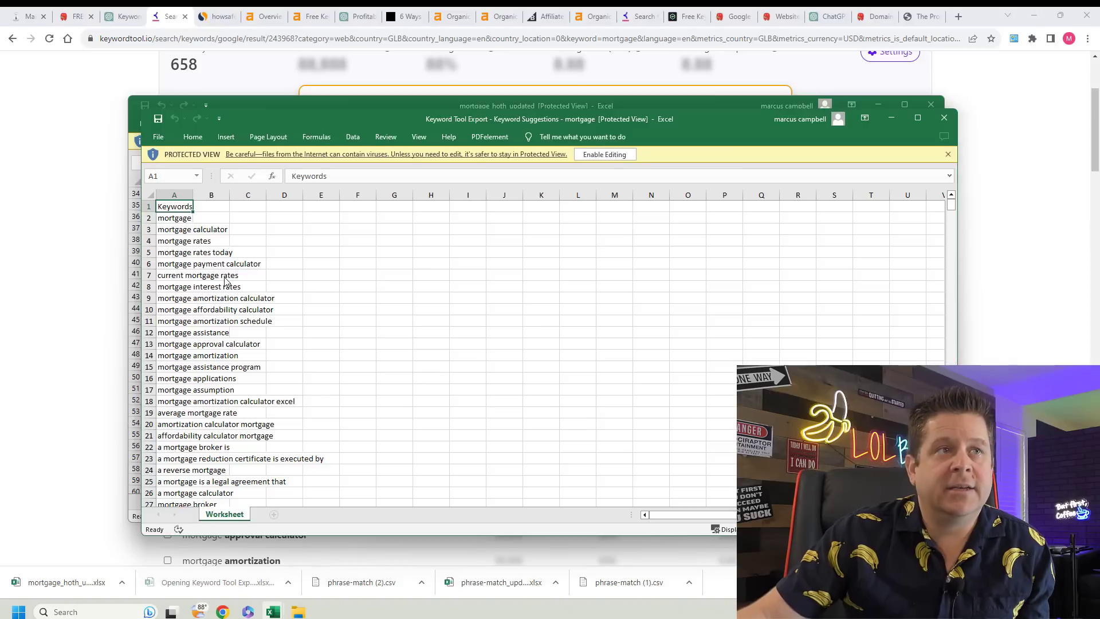
click(177, 195)
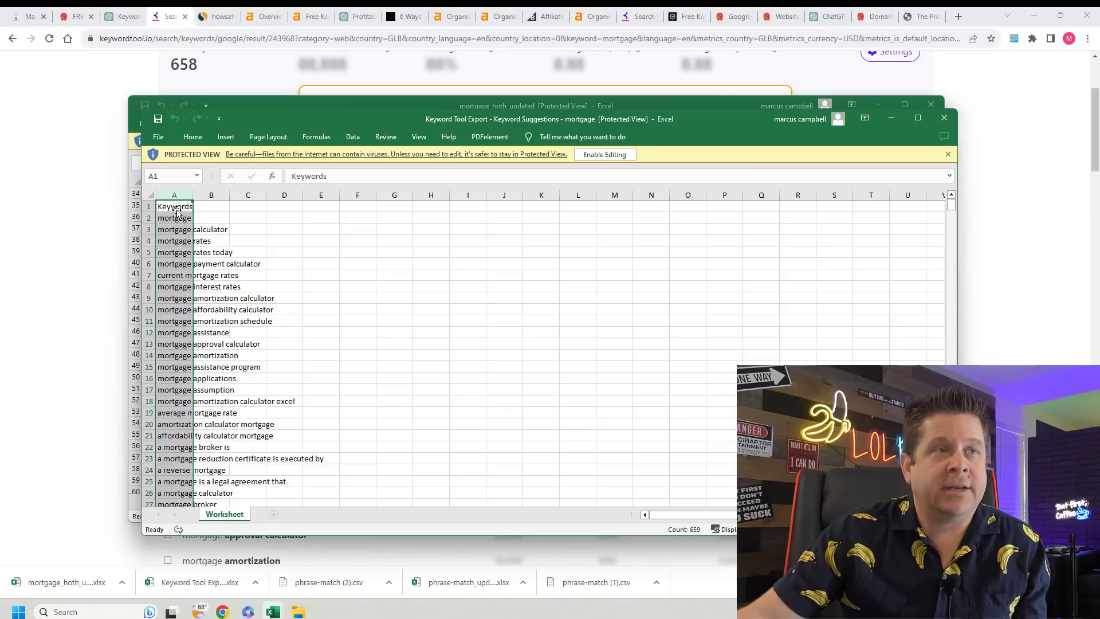
key(ctrl+c)
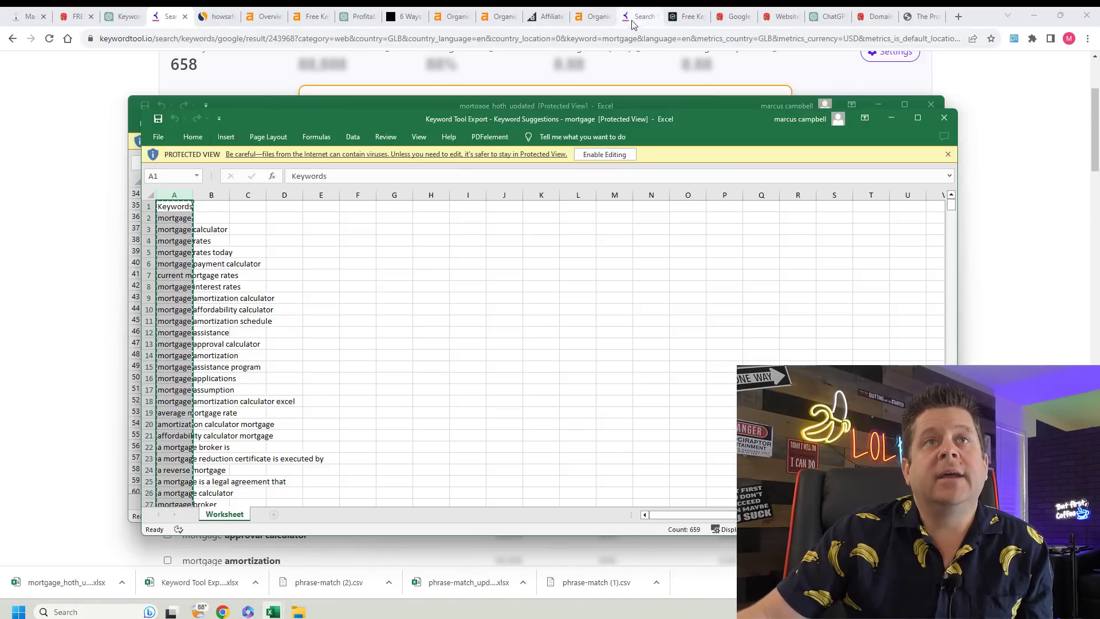
Paste the copied keywords into the searchvolume.io keyword box and remove the "Keywords" heading line.
click(235, 12)
click(310, 16)
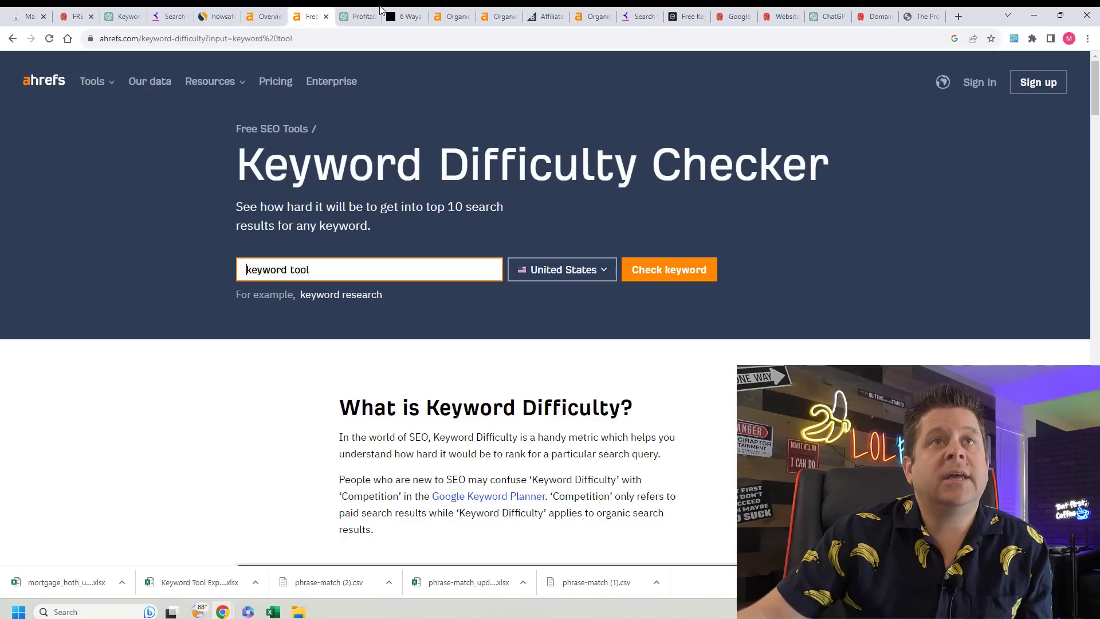
click(686, 16)
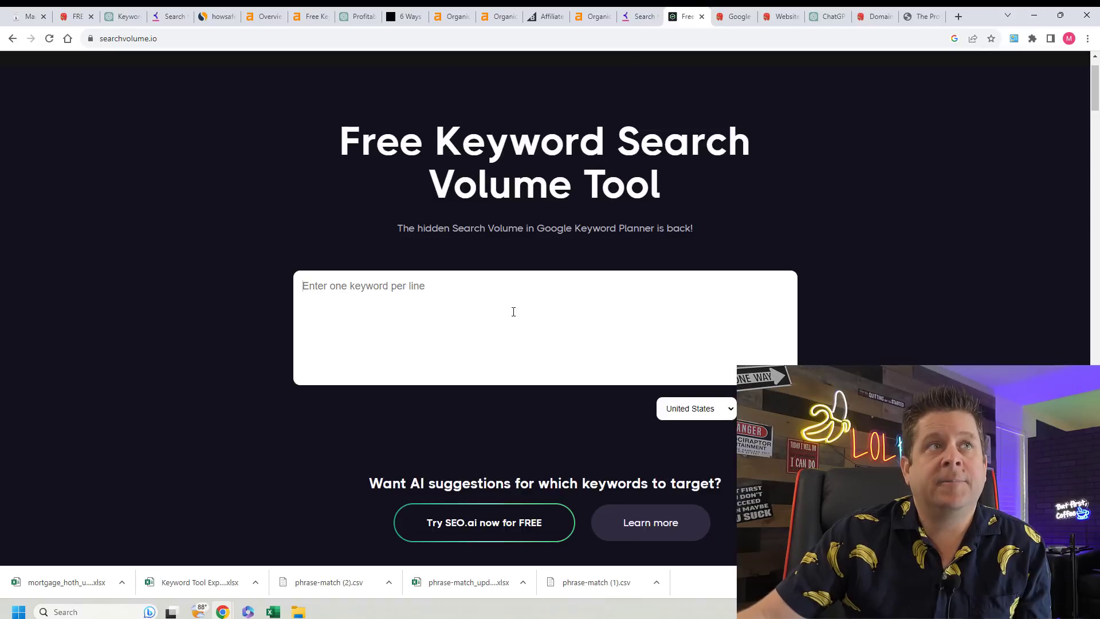
click(441, 305)
key(ctrl+v)
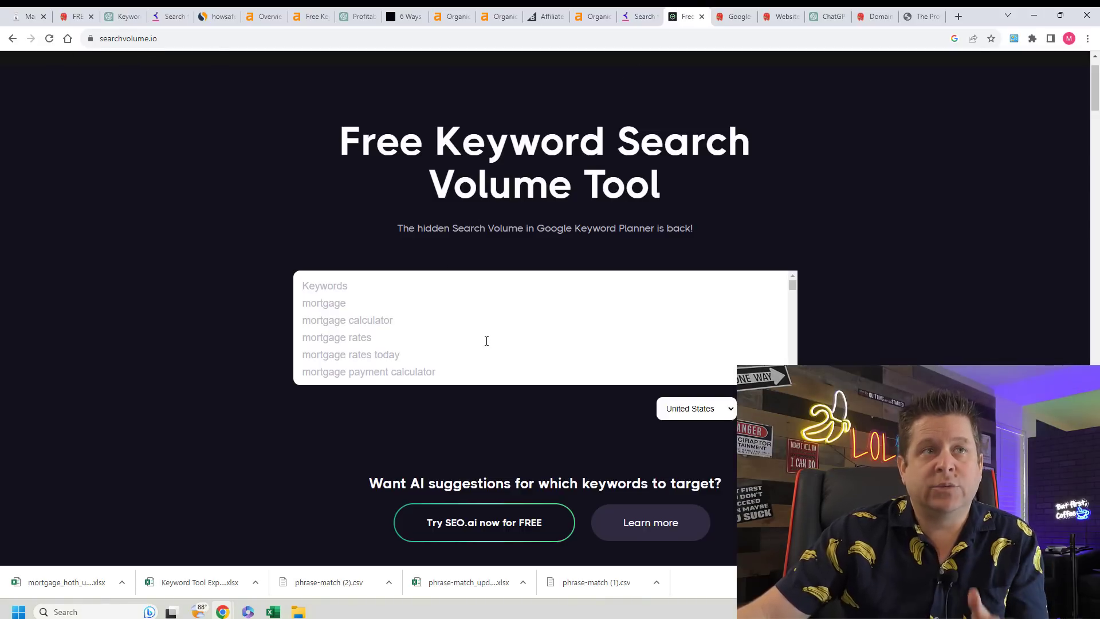
drag(424, 285, 299, 285)
key(BackSpace)
key(Delete)
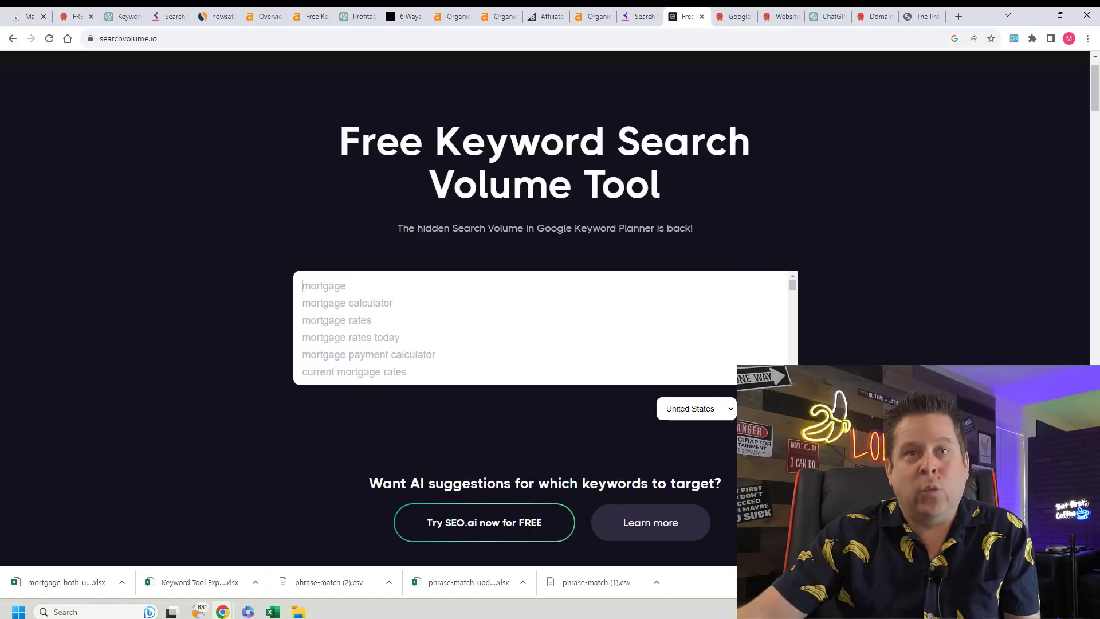
Submit the keyword list for United States search volumes and download the results as CSV.
click(767, 408)
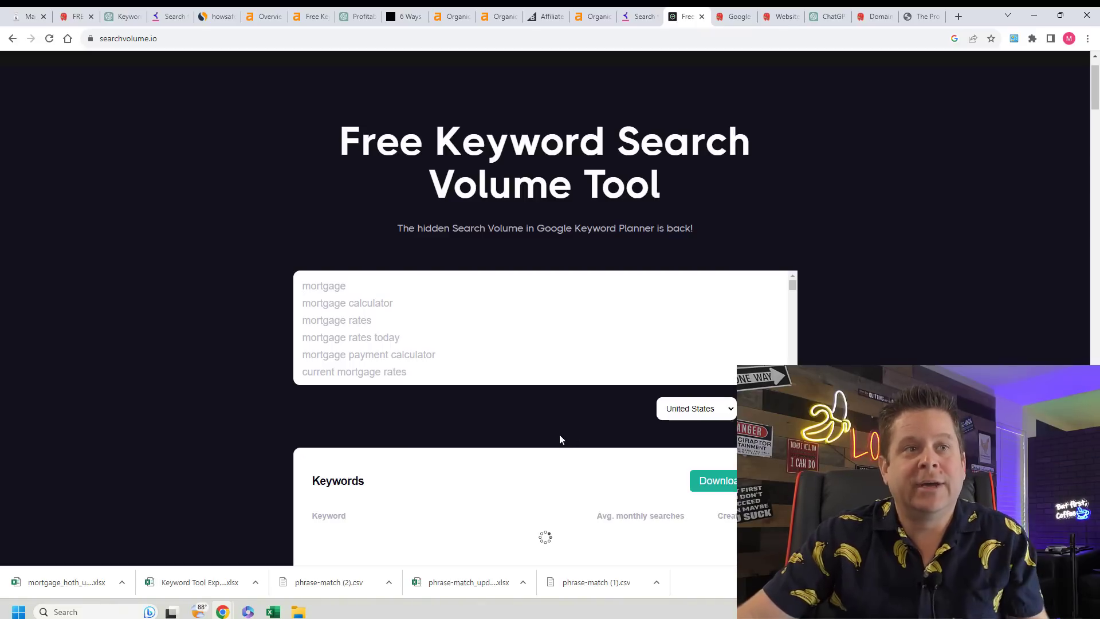
scroll(533, 429, down, 3)
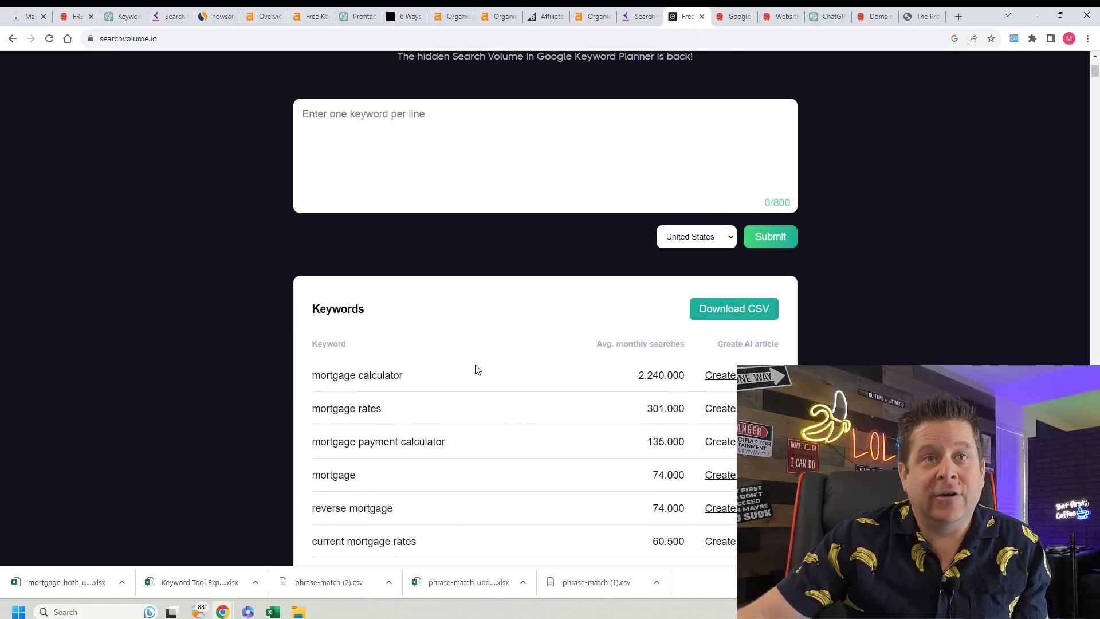
scroll(478, 370, down, 1)
click(744, 258)
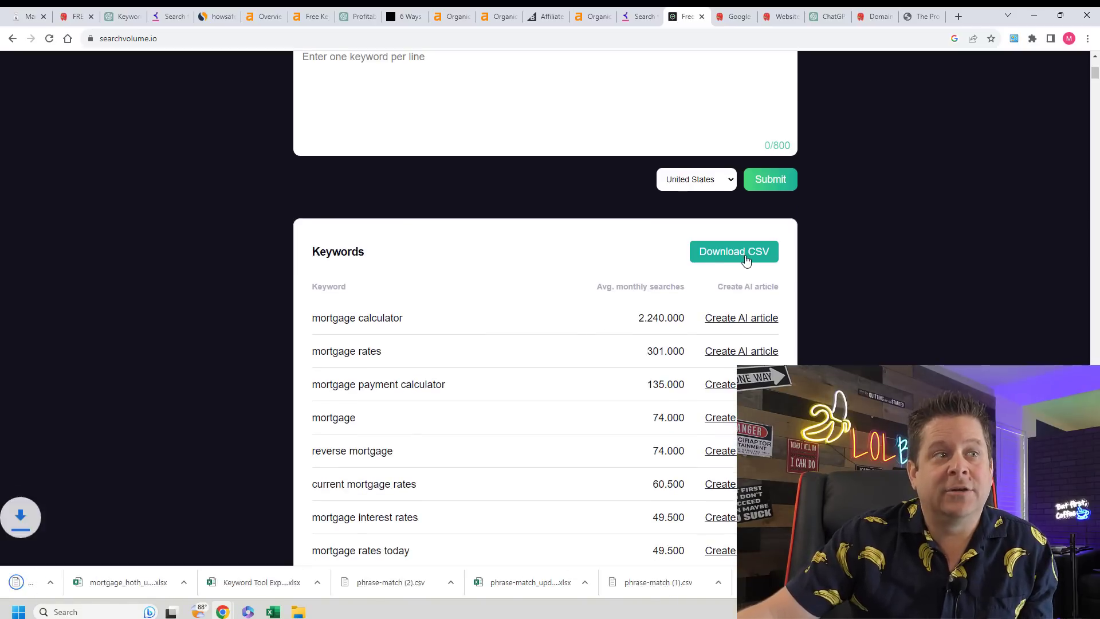
Open the downloaded export.csv in Excel to check its contents, then return to the browser.
mouse_move(274, 611)
click(95, 567)
drag(62, 594, 392, 86)
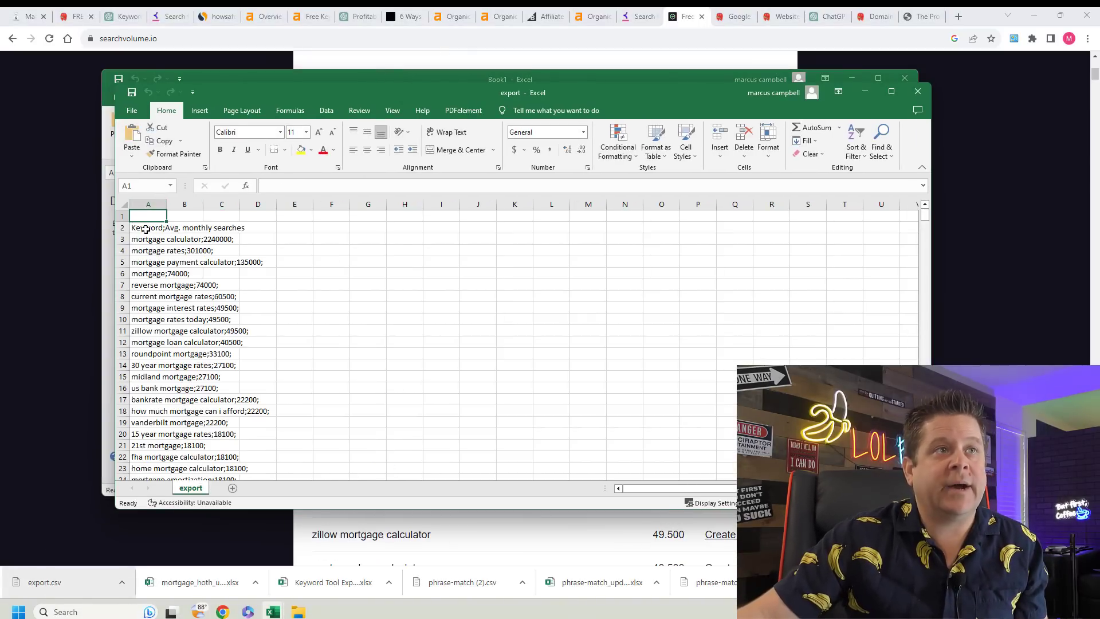
click(42, 500)
Attach export.csv to the drafted ChatGPT message "now please do the same for this list" and send it.
click(115, 15)
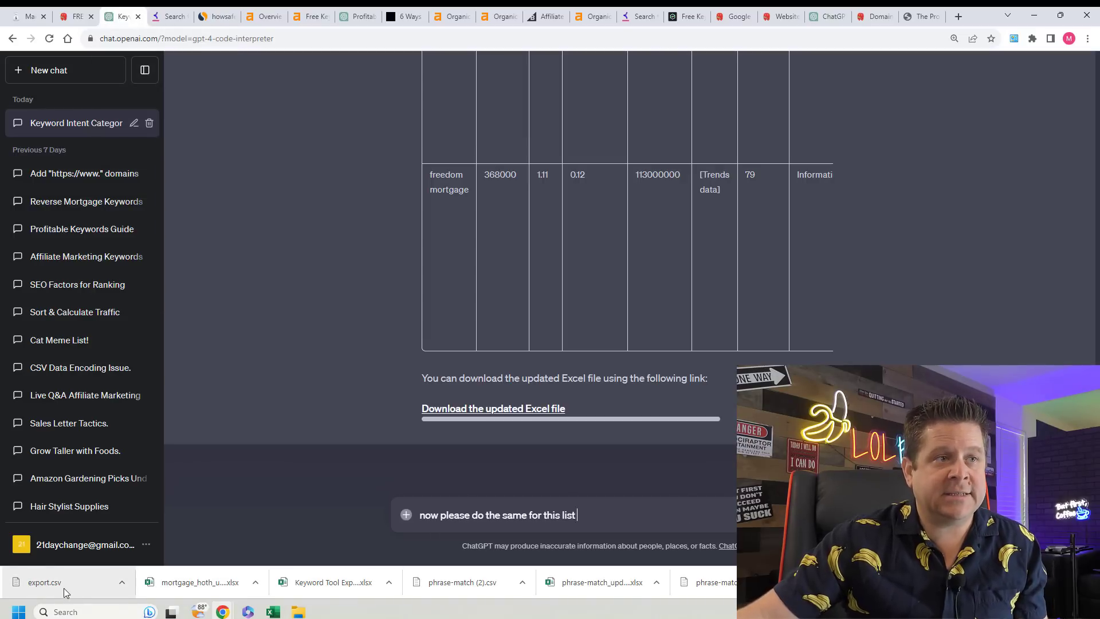
drag(67, 588, 607, 517)
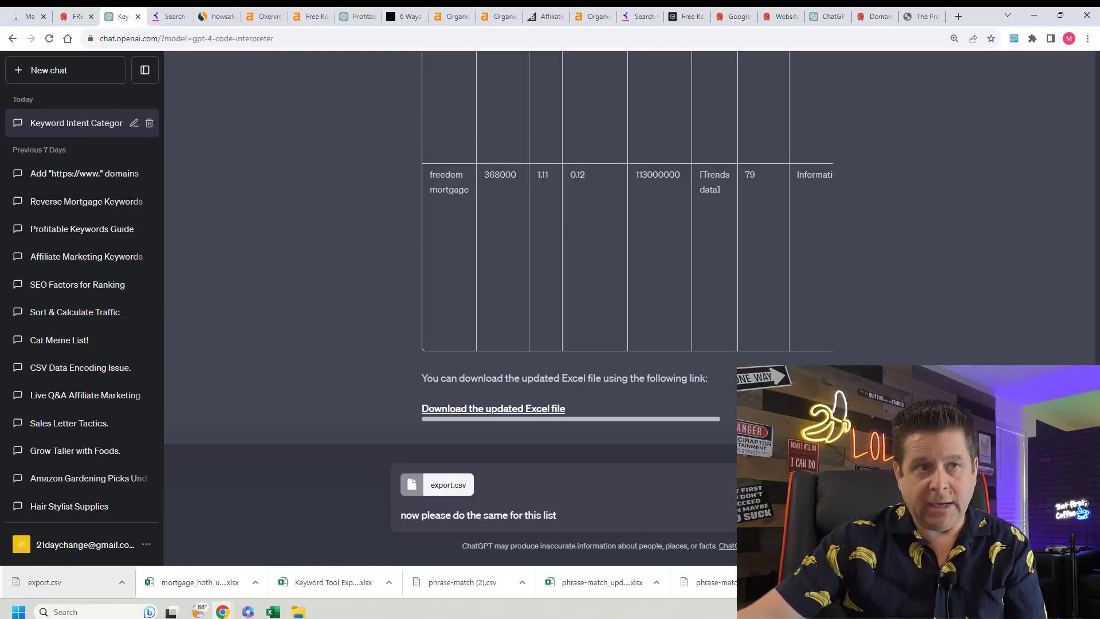
key(Return)
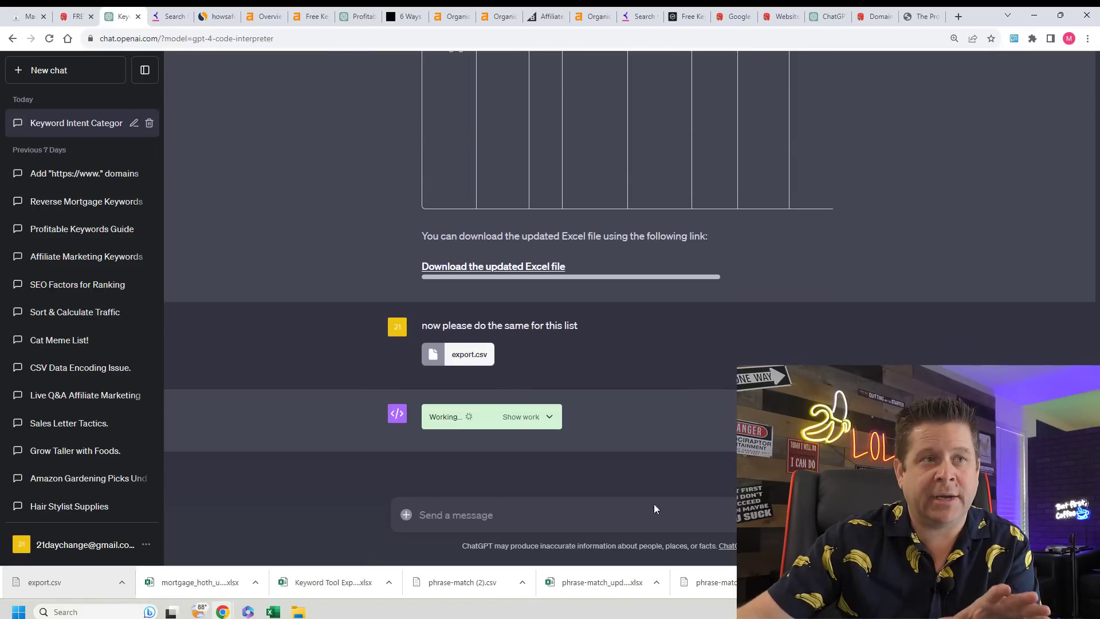
Inspect how export.csv lays out keywords and monthly searches in Excel, then return to ChatGPT.
mouse_move(272, 611)
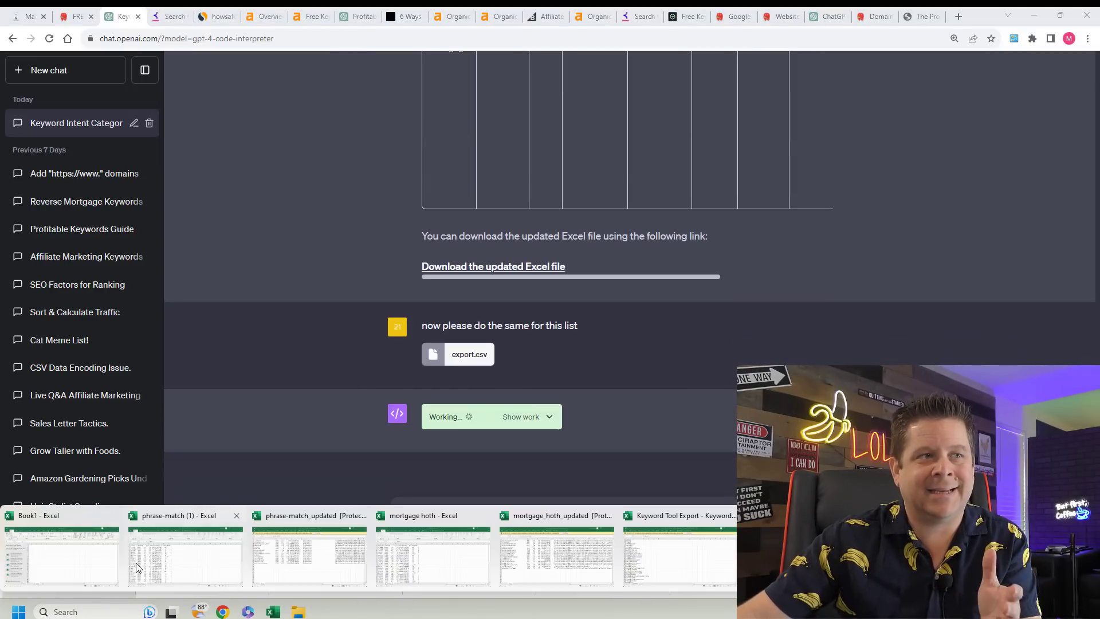
click(105, 566)
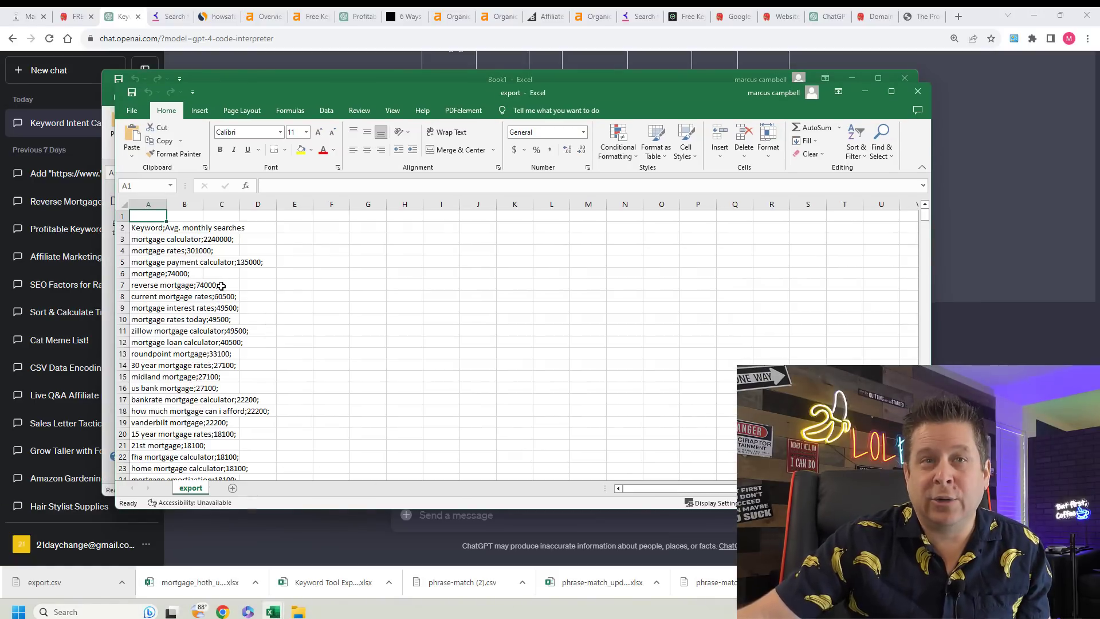
click(945, 221)
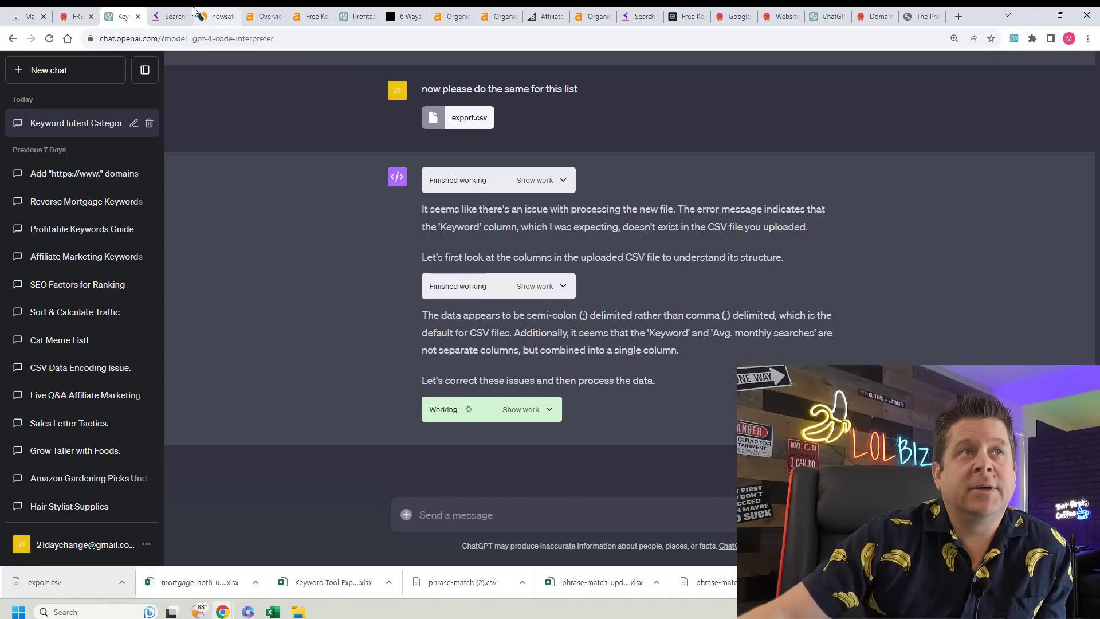
Browse the mortgage keyword suggestions on keywordtool.io, then go back to the ChatGPT conversation.
click(171, 16)
scroll(314, 366, down, 10)
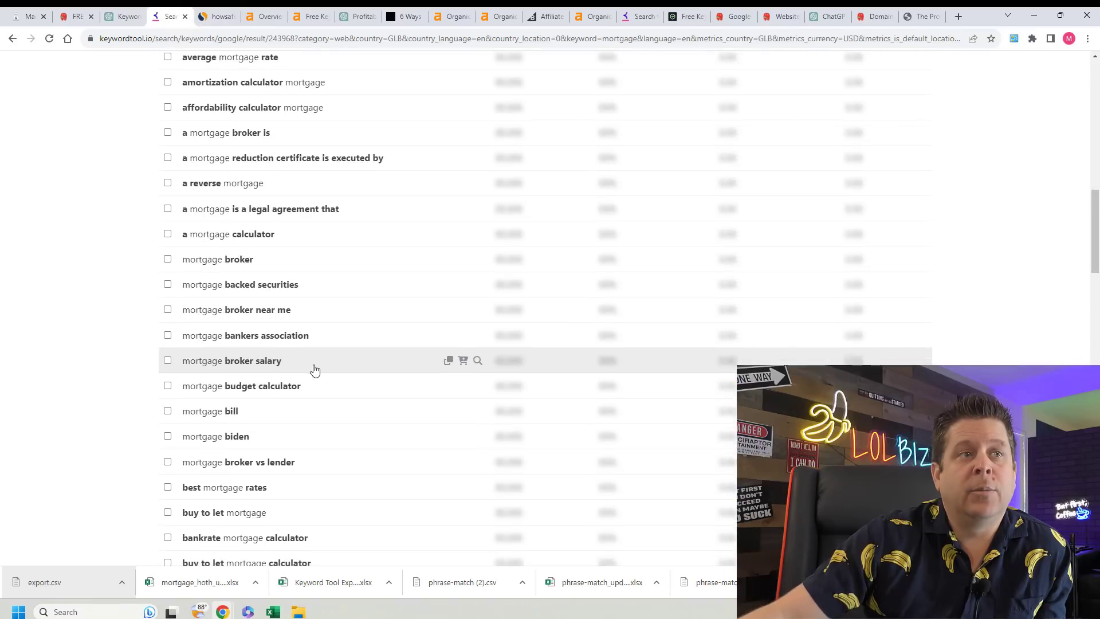
click(128, 15)
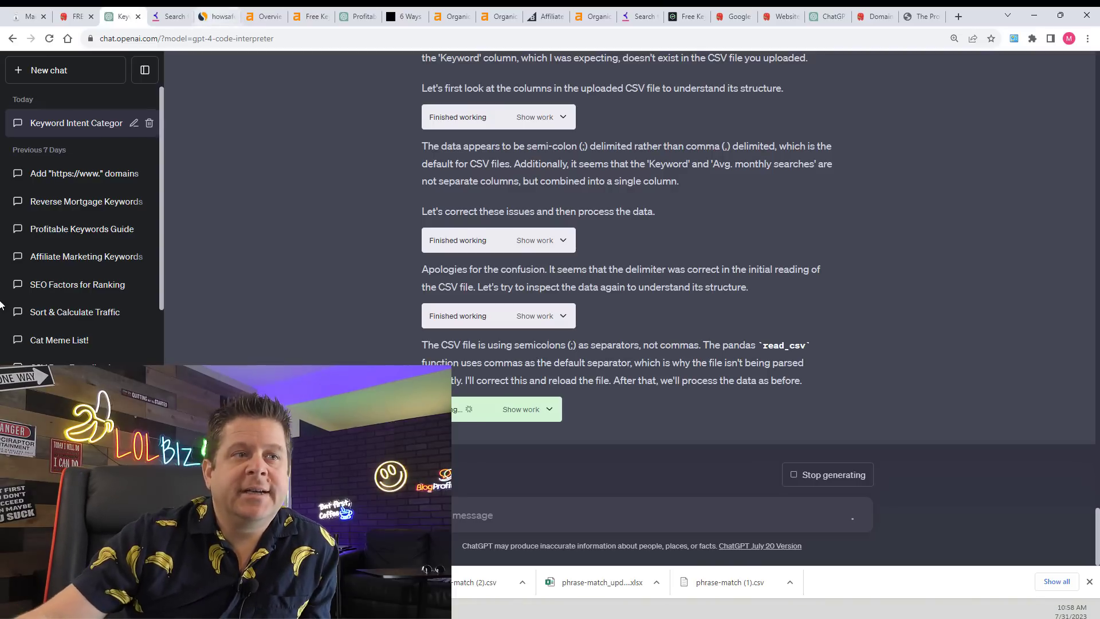
Bring up the export workbook in Excel and check the combined keyword and volume entries from the heading row down.
mouse_move(663, 608)
click(779, 511)
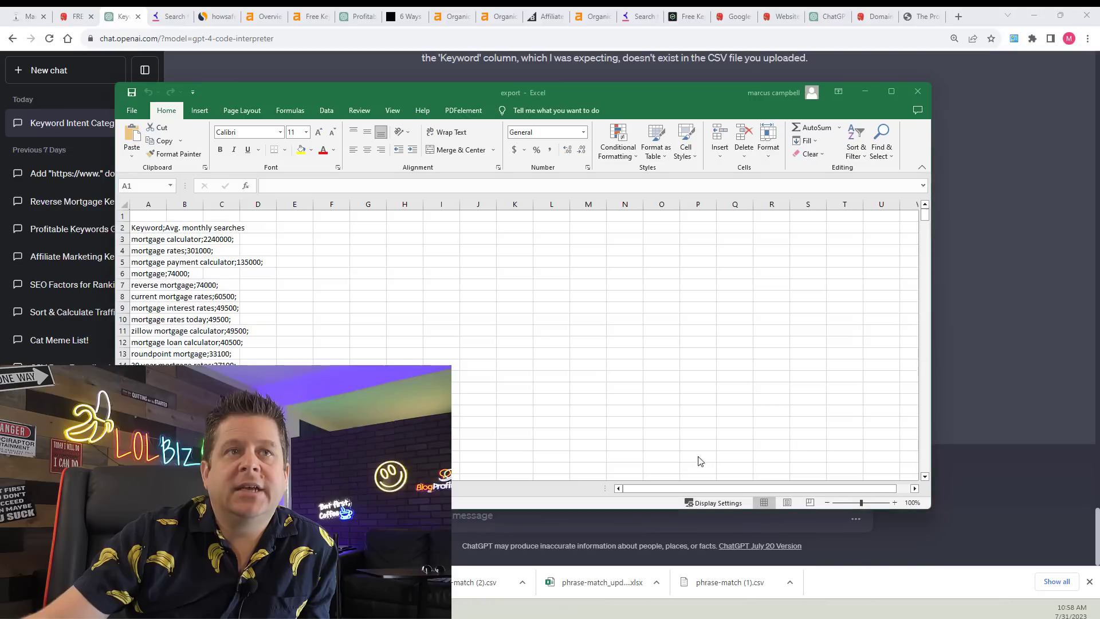
drag(148, 227, 149, 402)
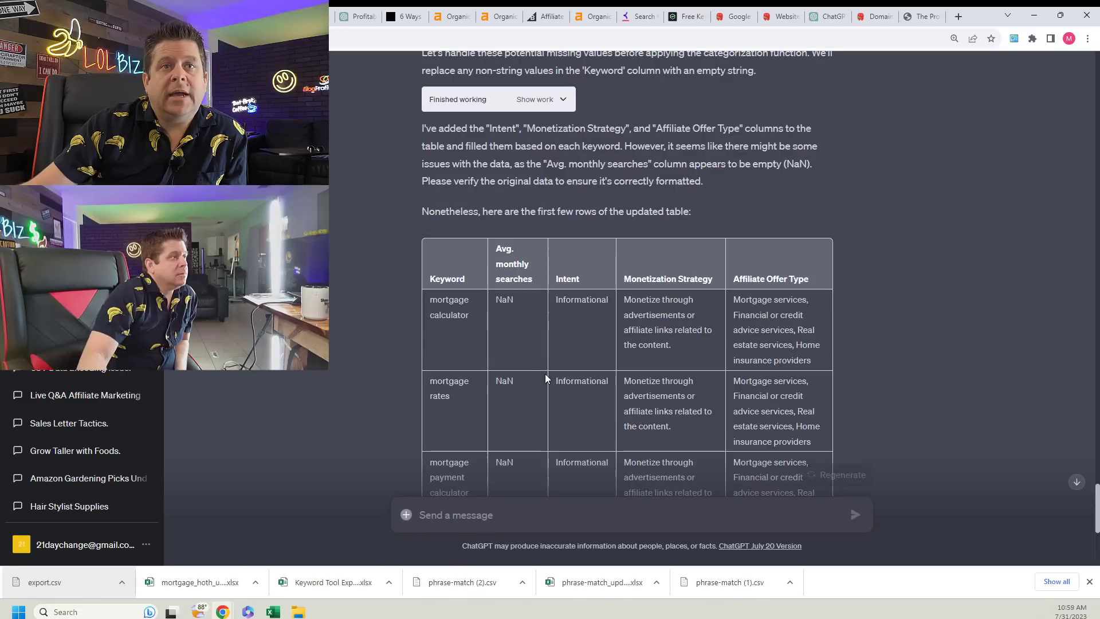
Review the reply's table, then draft the ChatGPT message "please correct where search volume on mortgage calculator = 2240000".
scroll(603, 365, down, 2)
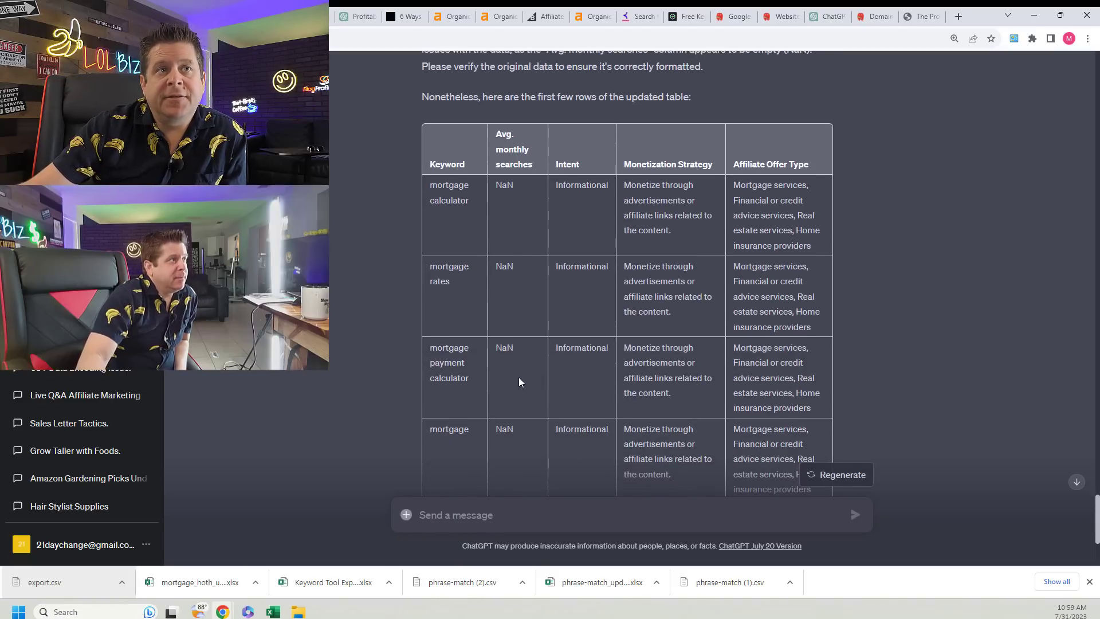
scroll(519, 381, down, 4)
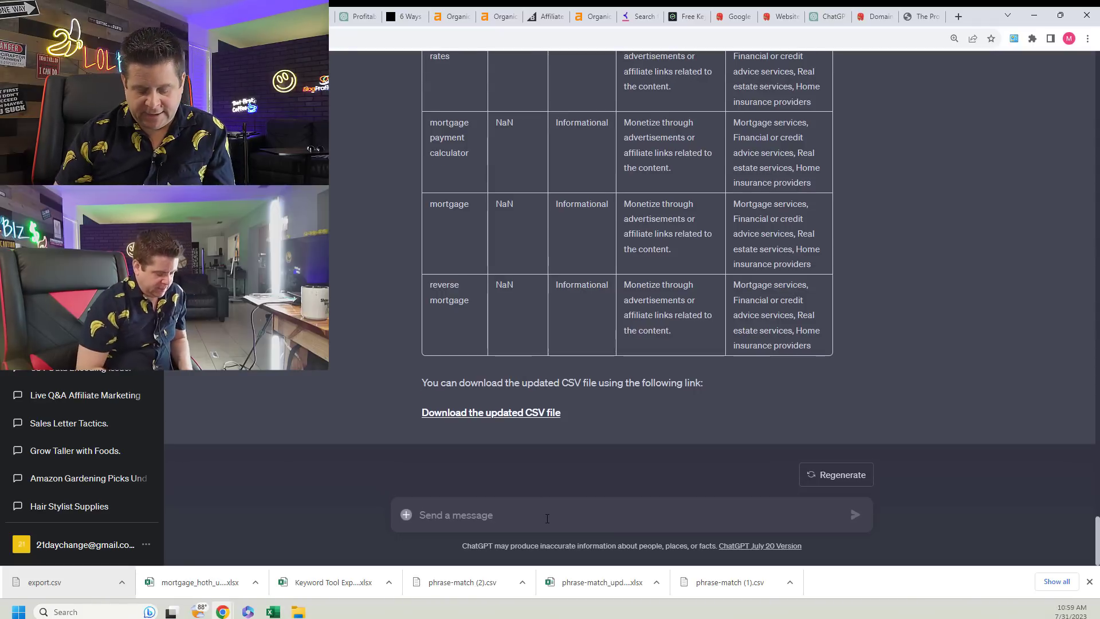
text(please correct where)
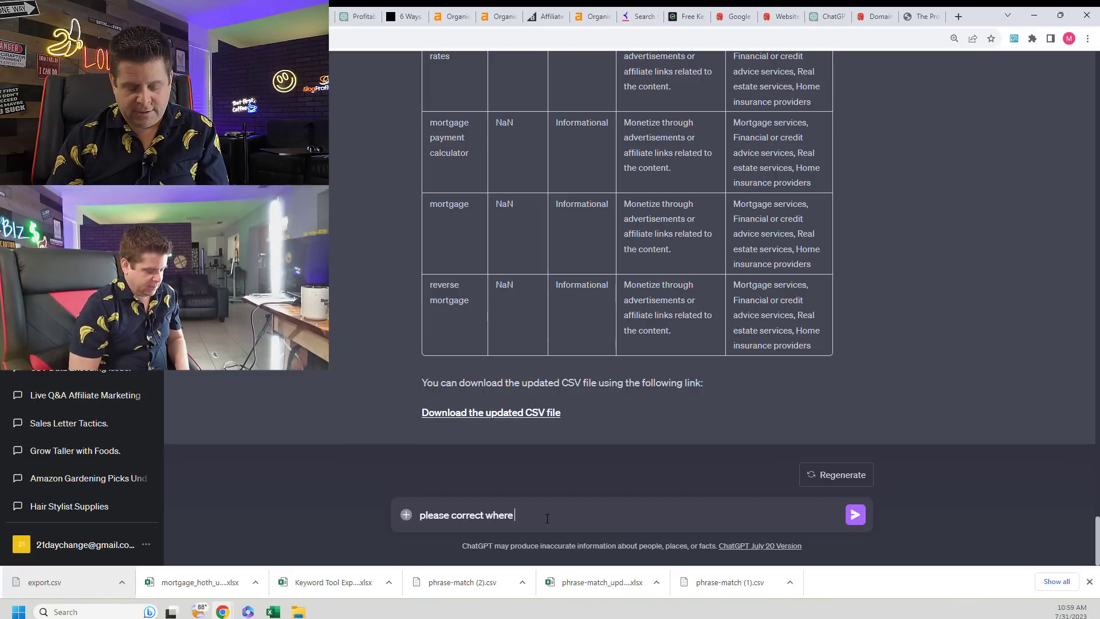
text( search volume on)
text(mortgage calculator;2240000;)
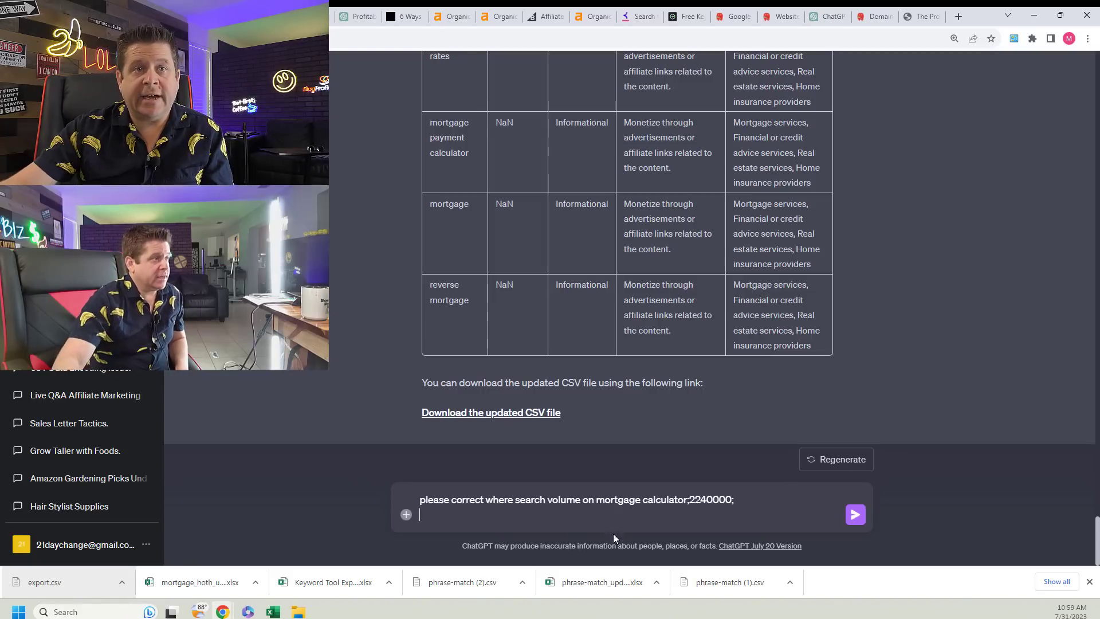
click(687, 499)
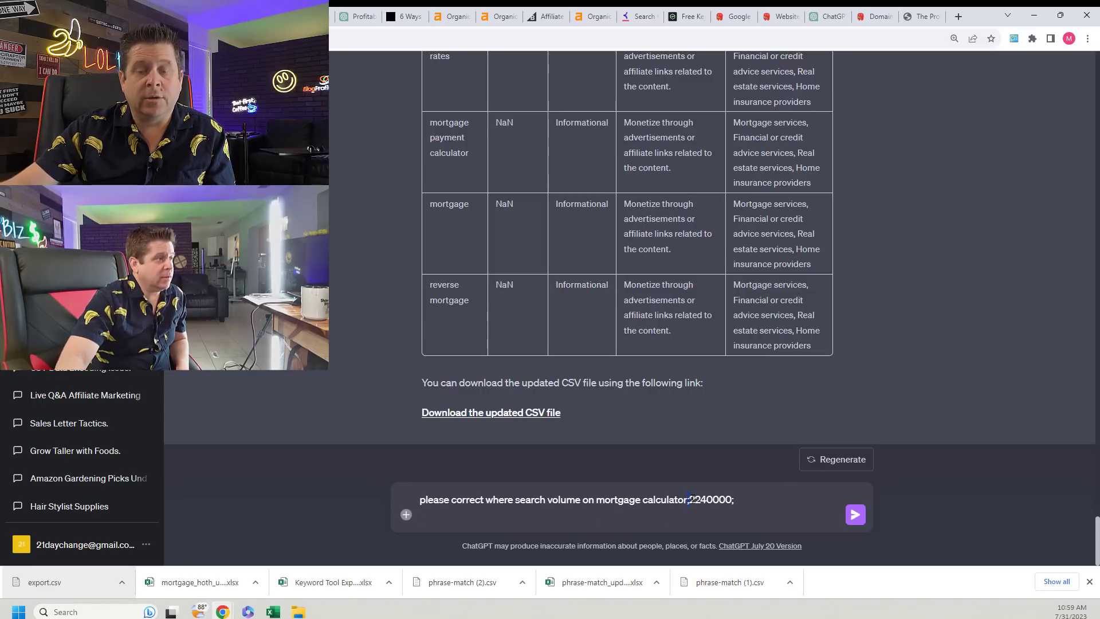
key(BackSpace)
text(=)
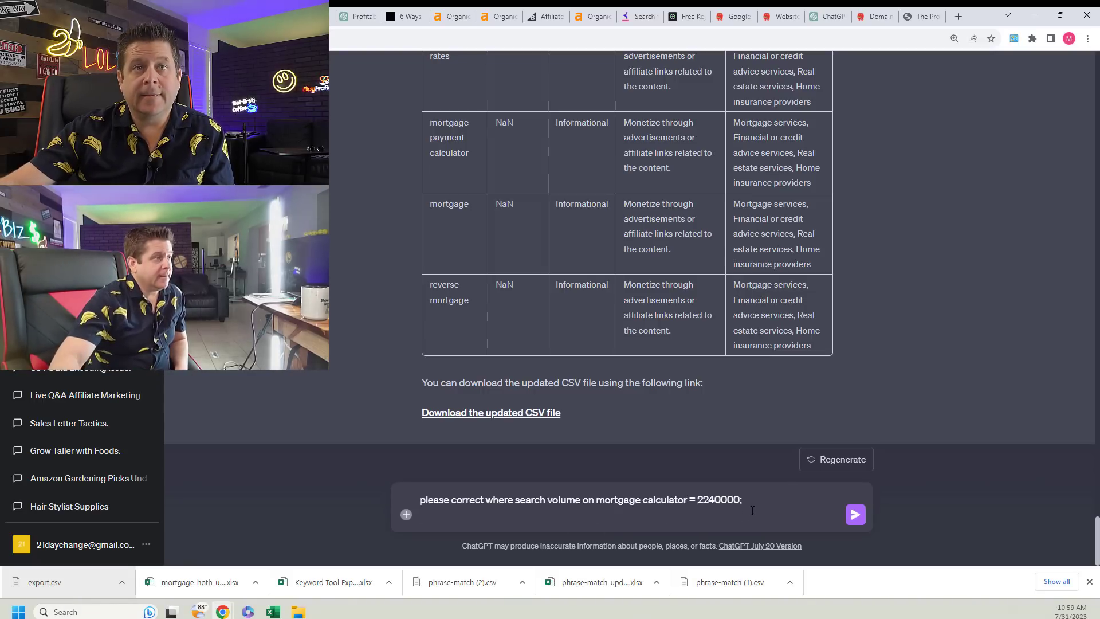
key(BackSpace)
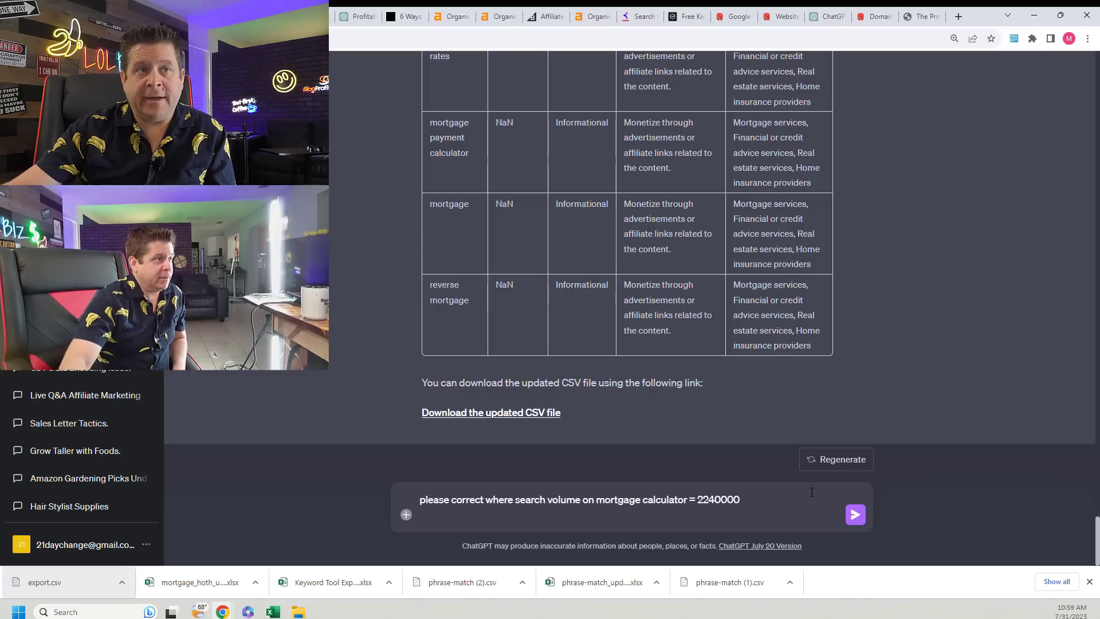
Add a second line to the draft: "here is what it looks like on each word mortgage calculator;2240000;".
key(shift+Return)
text(here is what it looks like on each word)
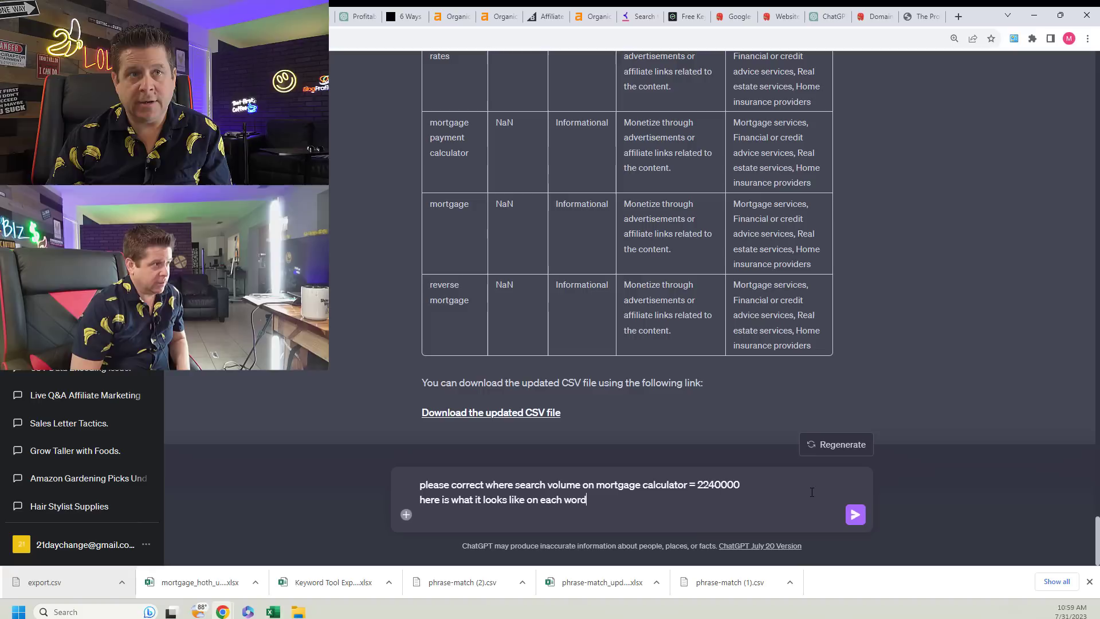
text(mortgage calculator;2240000;)
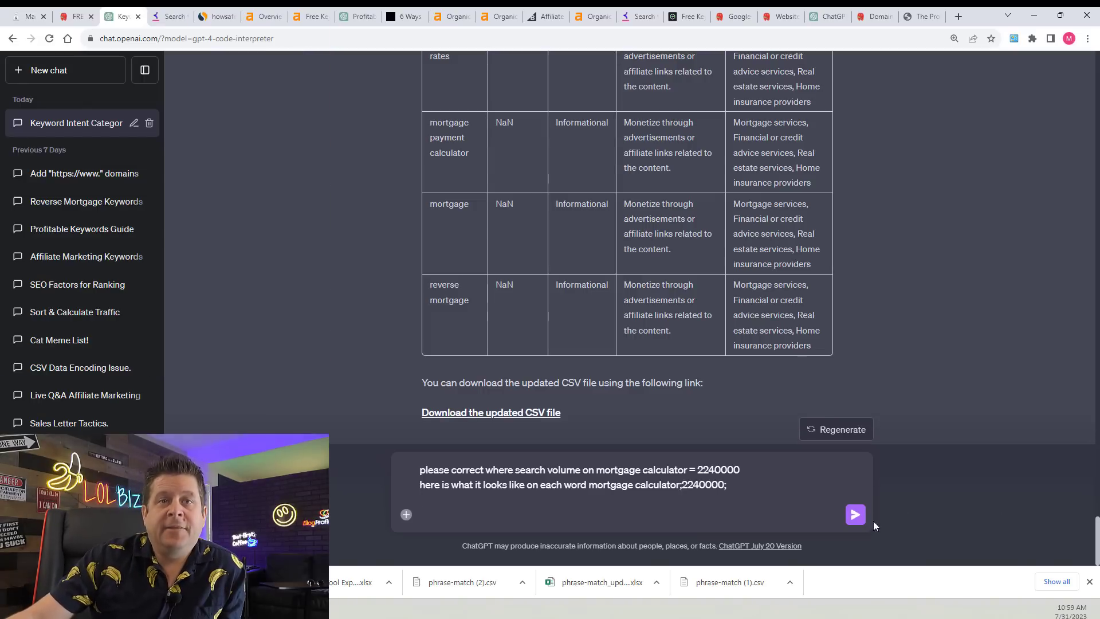
Send the drafted search volume correction and look back over the earlier keyword table while the reply is generated.
click(855, 515)
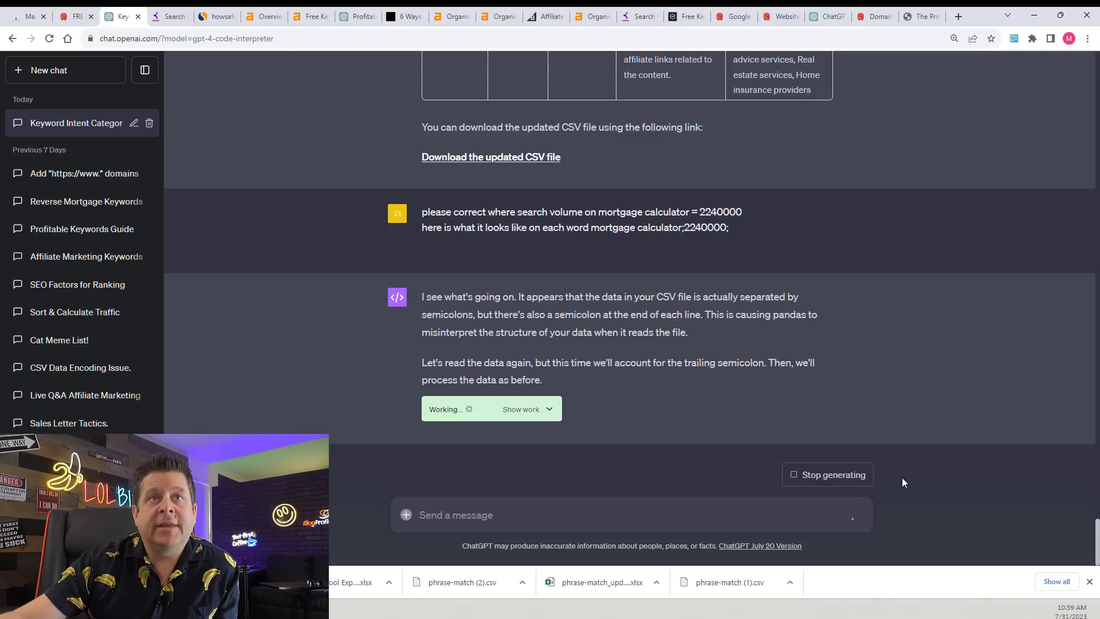
scroll(945, 280, up, 4)
scroll(806, 107, up, 5)
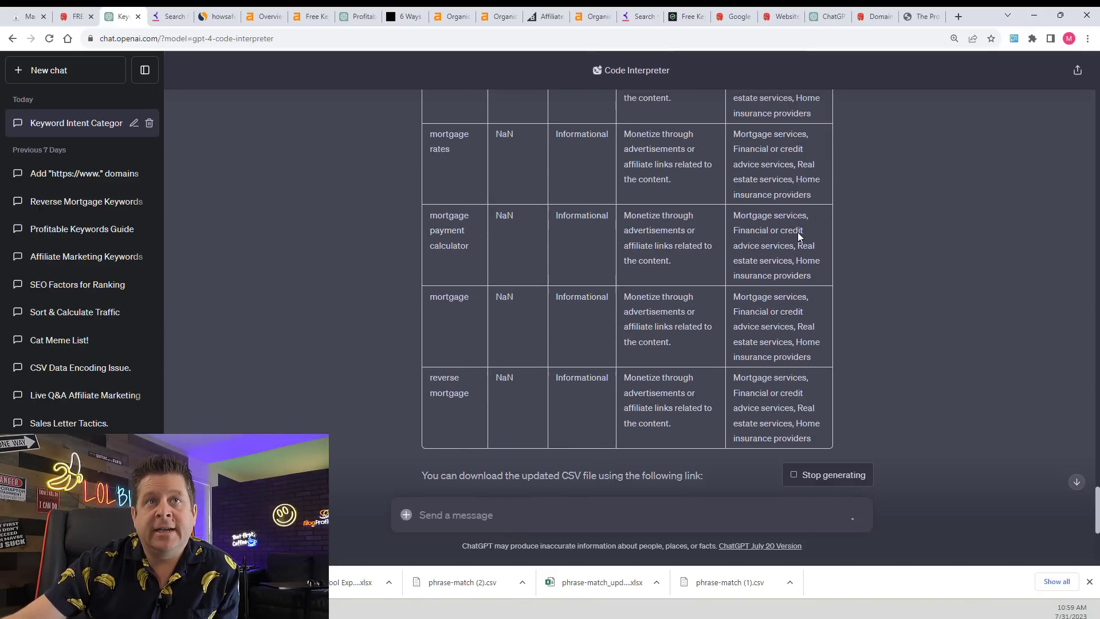
scroll(779, 258, down, 9)
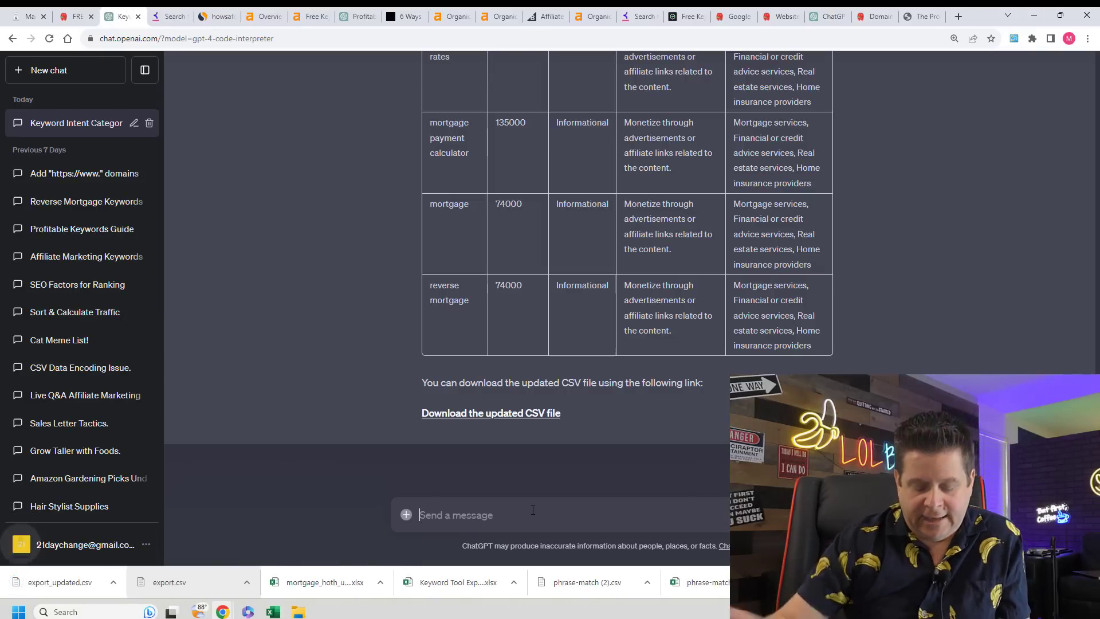
Ask ChatGPT "now please make a chart based on the top keyword by intent".
click(533, 509)
text(now please make a)
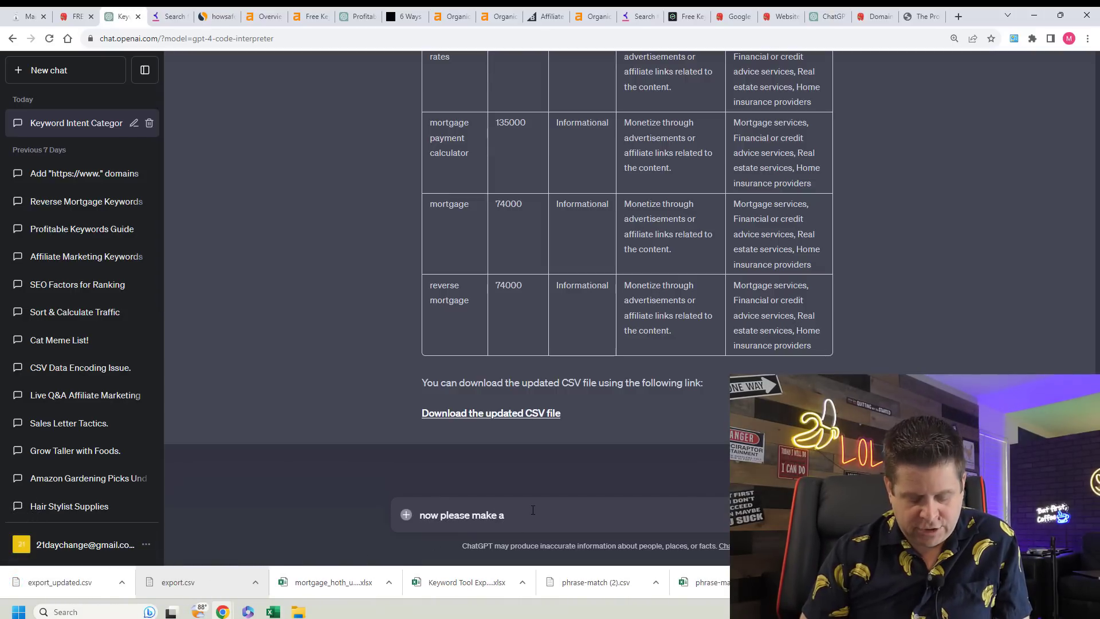
text( chart based on the top keyword by intent)
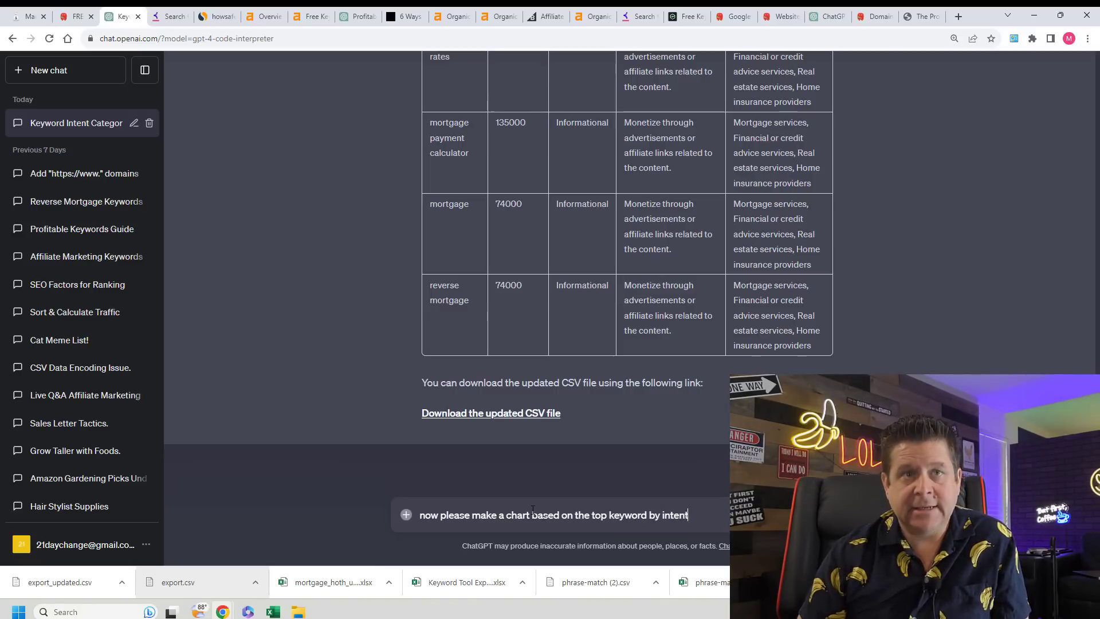
key(Return)
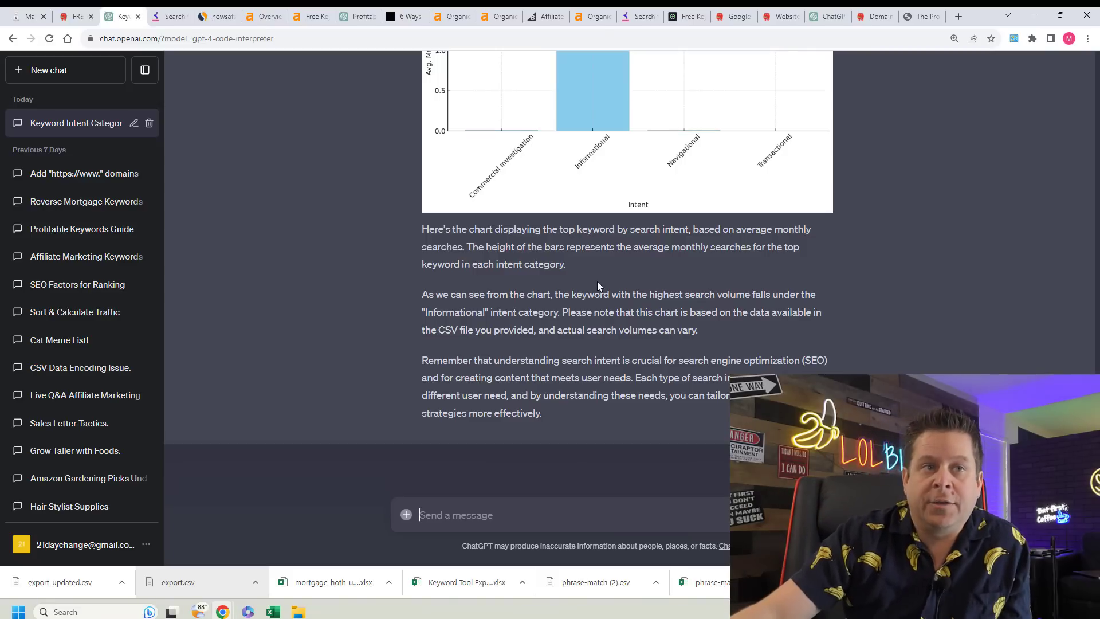
Ask ChatGPT "what are some commercial intent keywords in this market".
text(what)
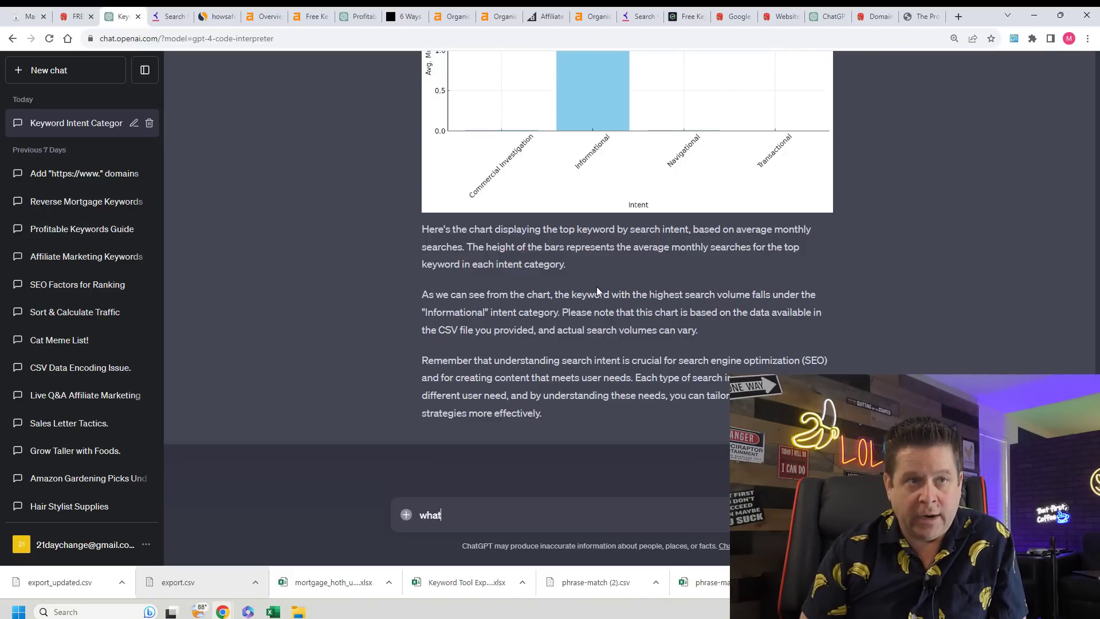
text( are some commercial intent)
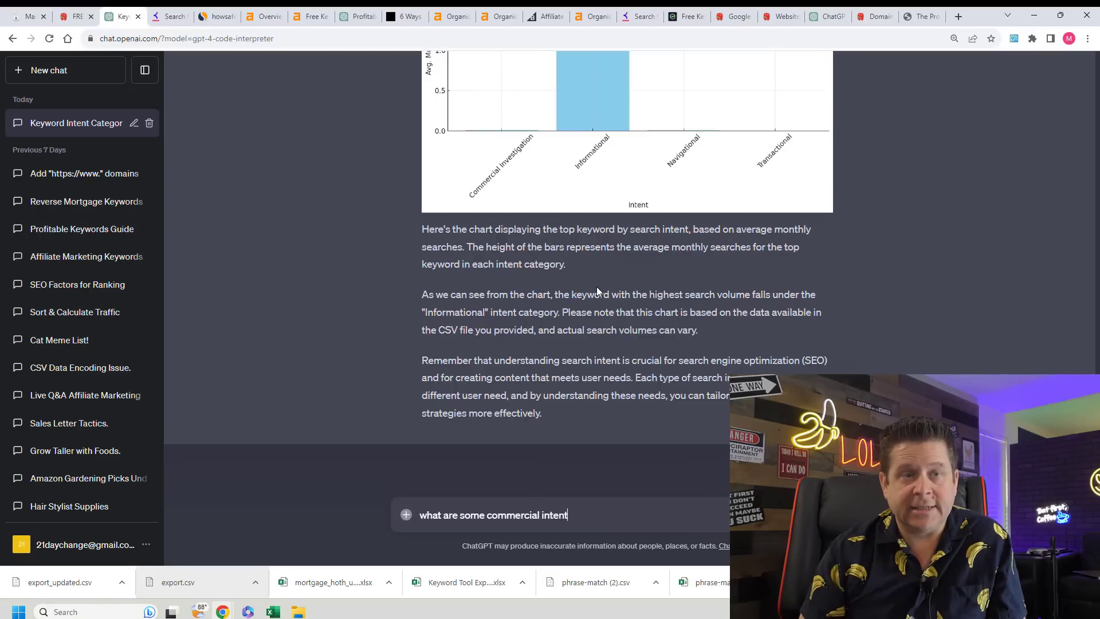
text( keywords in)
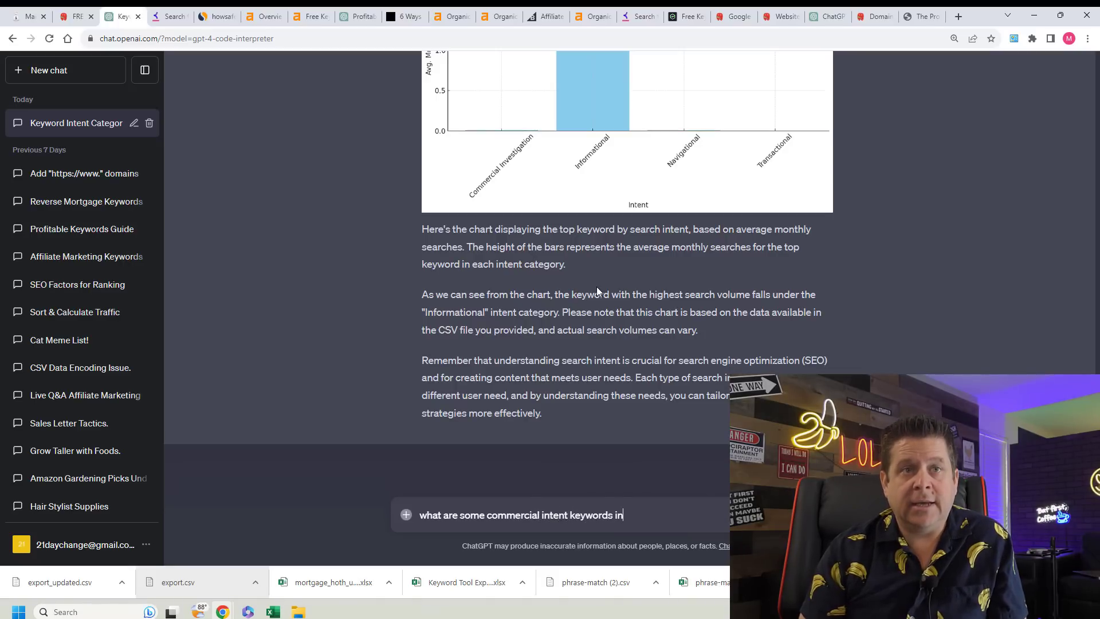
text( this market)
key(Return)
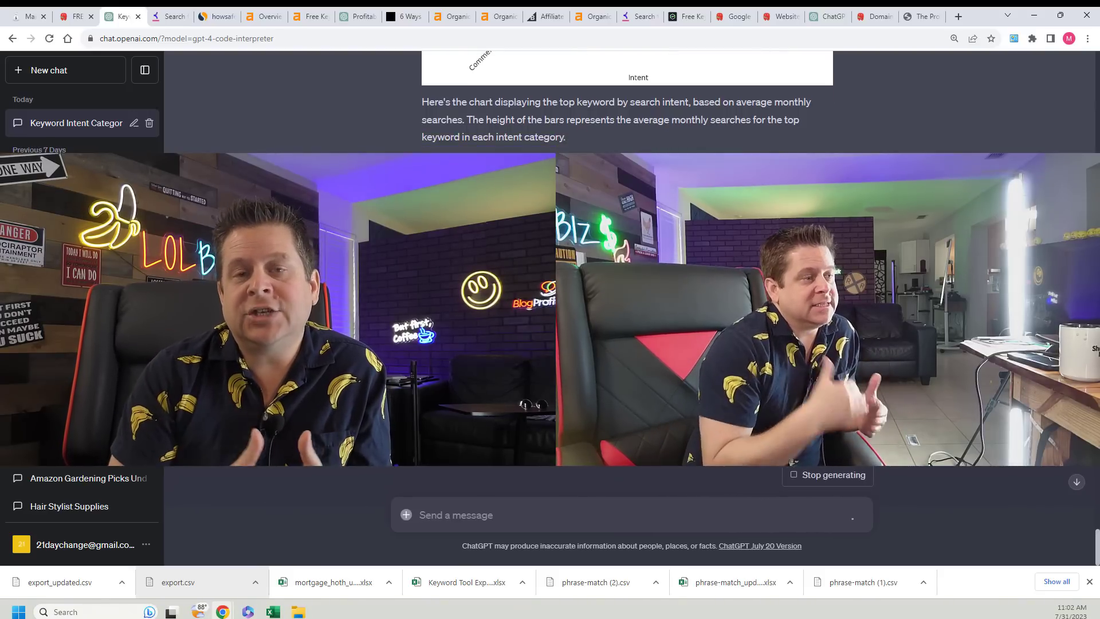
Review the suggested commercial intent keywords and compare them with the corrected keyword table earlier in the conversation.
scroll(603, 122, up, 5)
scroll(603, 123, up, 2)
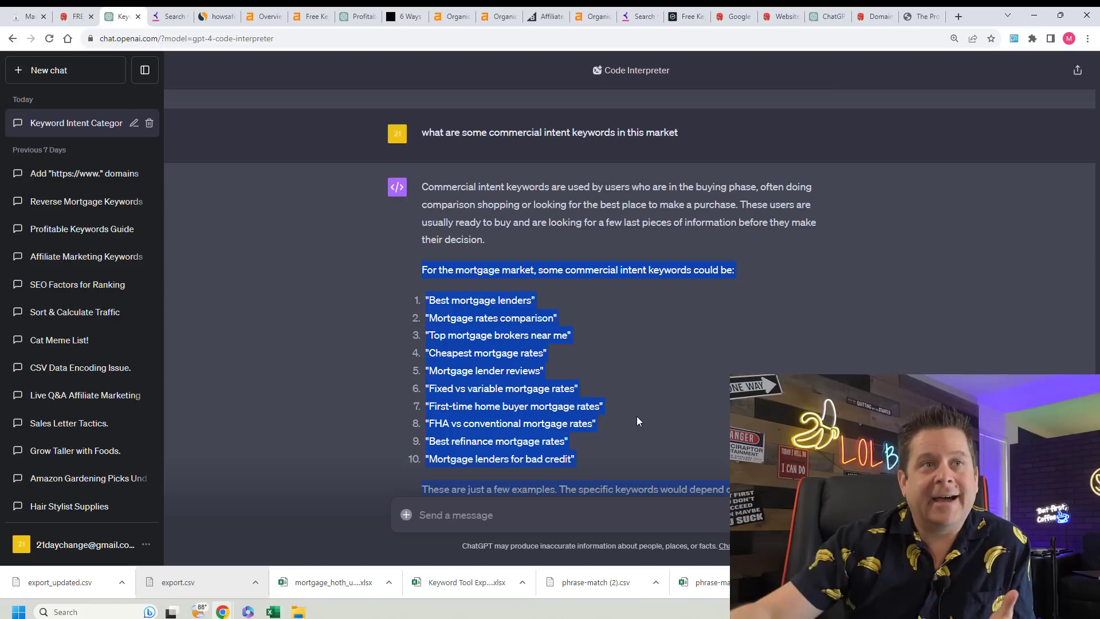
click(694, 316)
scroll(519, 295, down, 1)
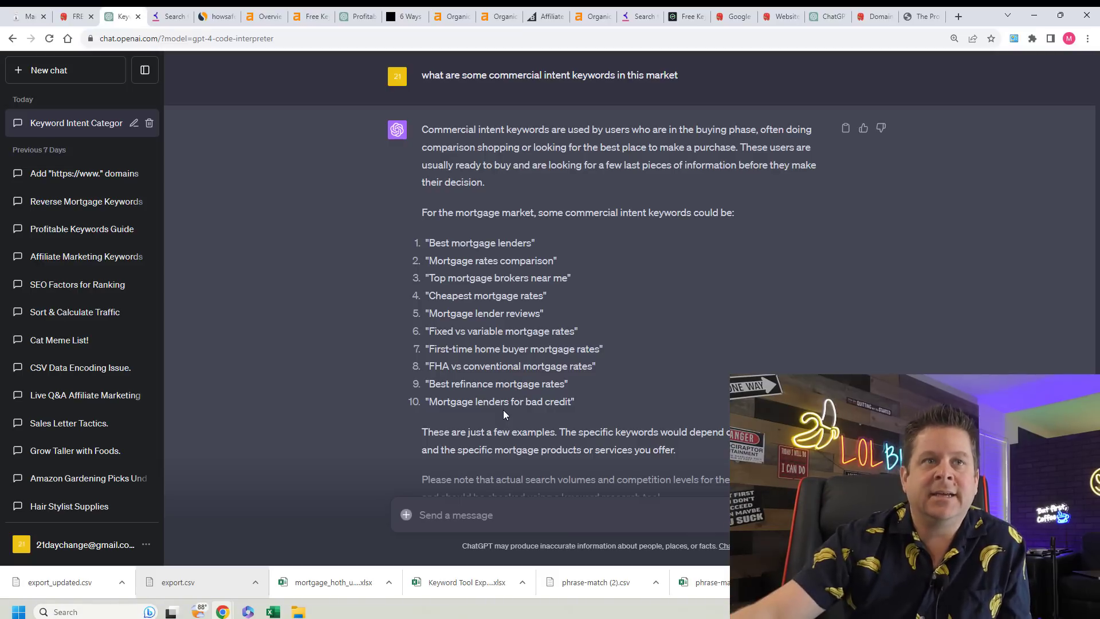
scroll(582, 321, down, 15)
scroll(583, 321, up, 5)
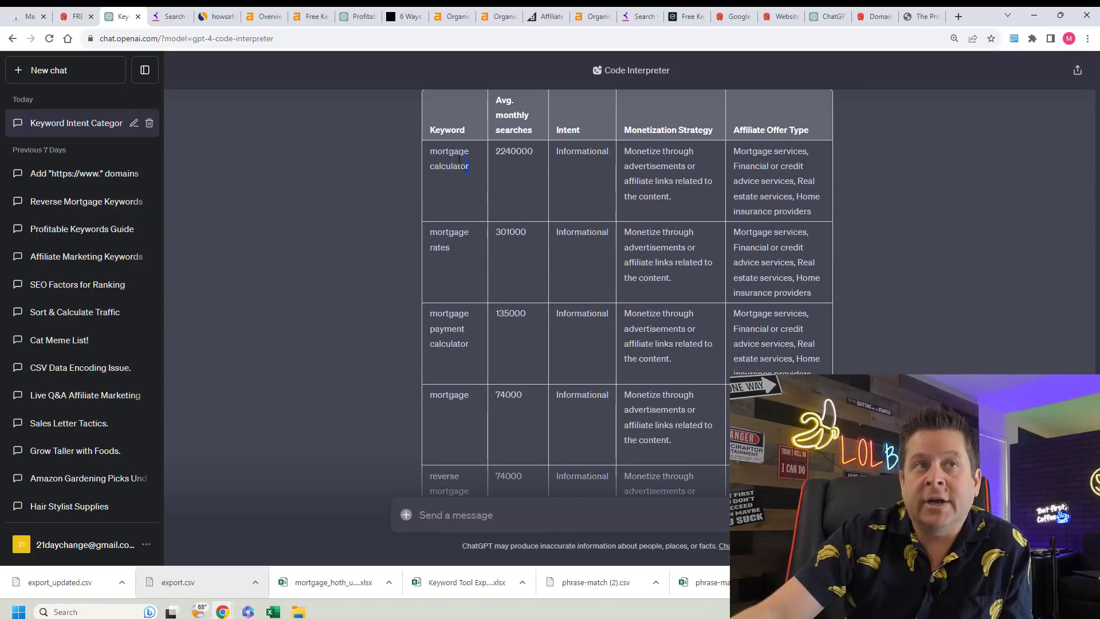
scroll(661, 331, down, 20)
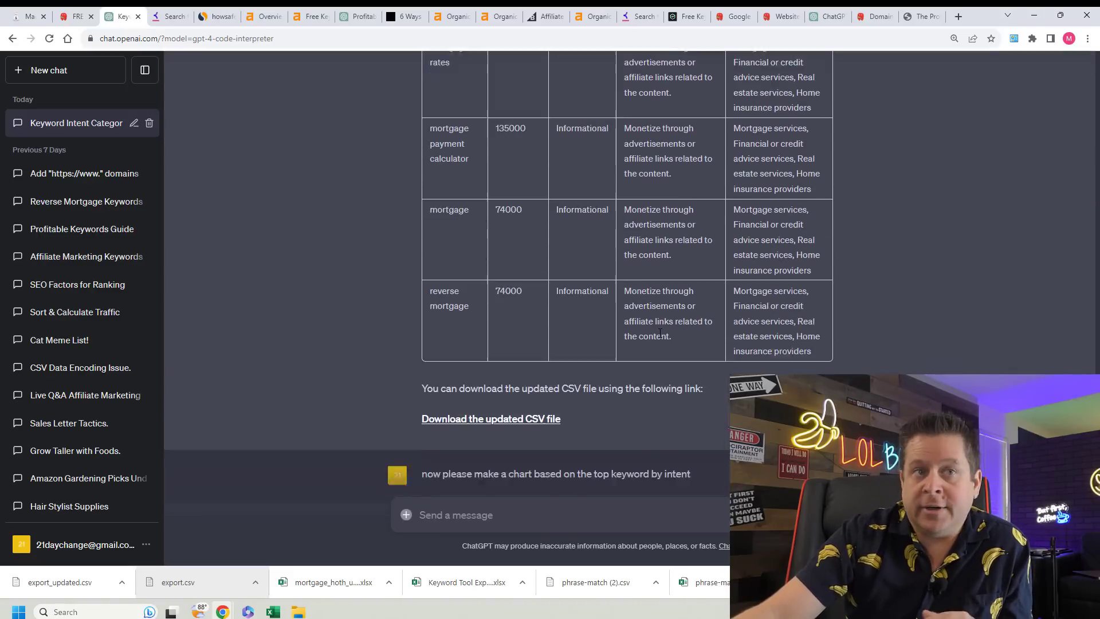
scroll(641, 349, down, 7)
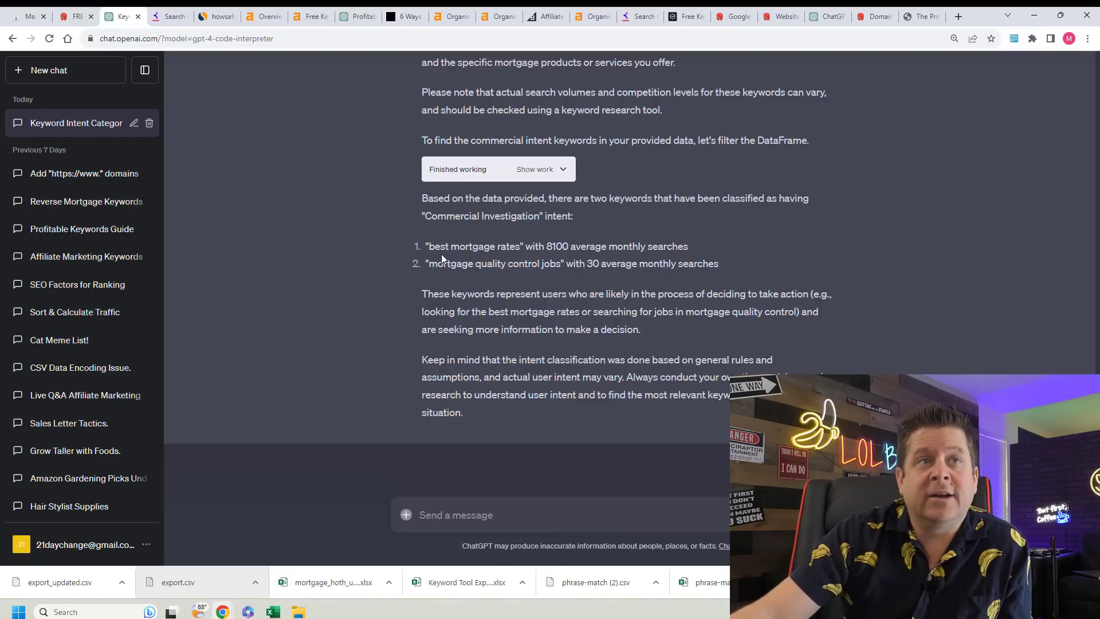
Highlight the "best mortgage rates" entry in the commercial investigation list, then go back up to the keyword table.
drag(718, 247, 429, 247)
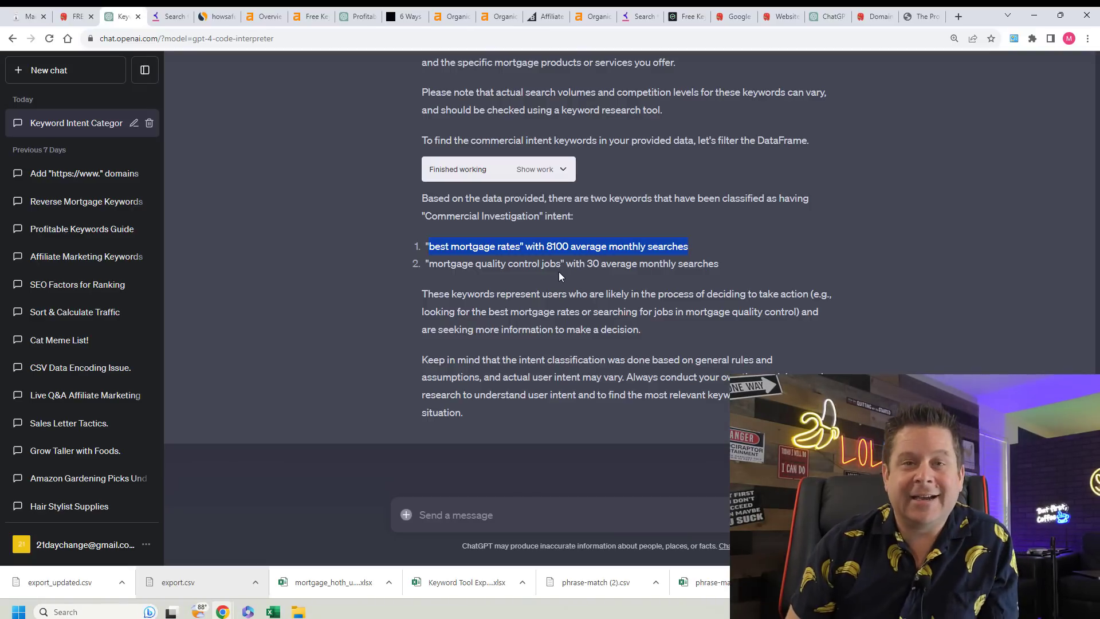
scroll(599, 265, up, 5)
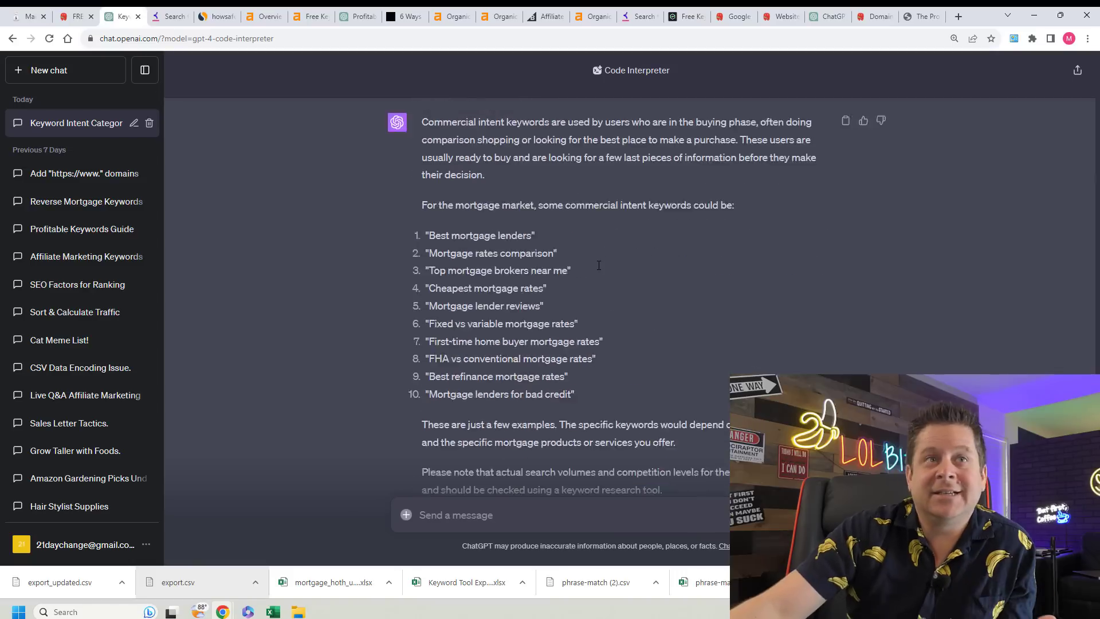
scroll(598, 266, up, 15)
scroll(593, 274, up, 1)
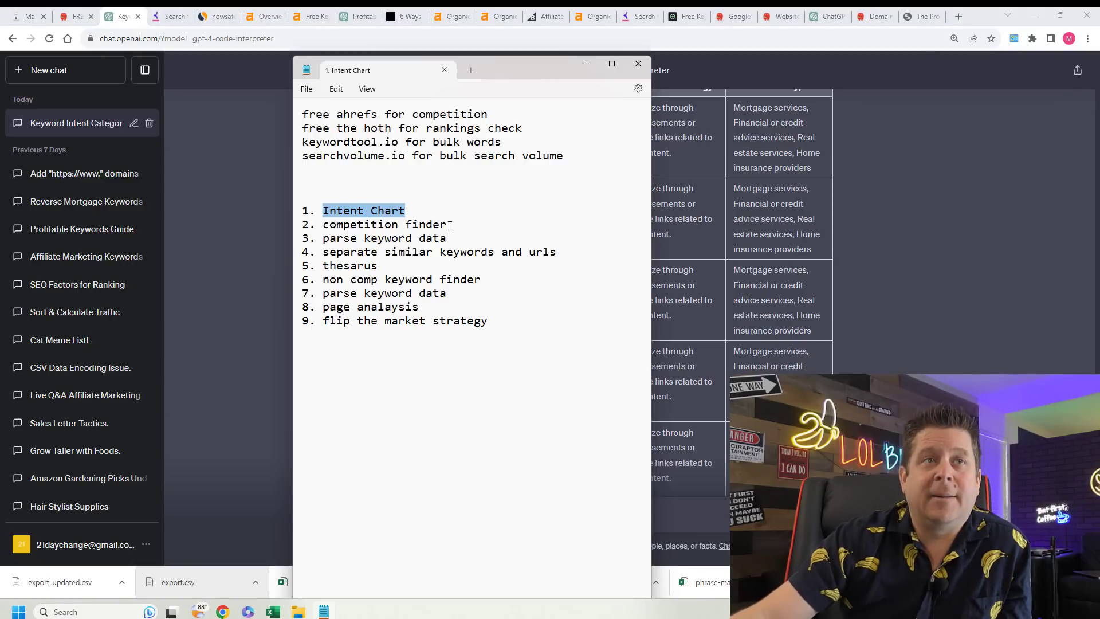
Highlight the "competition finder" item in the notes and move the notes window out of the way.
drag(450, 225, 325, 226)
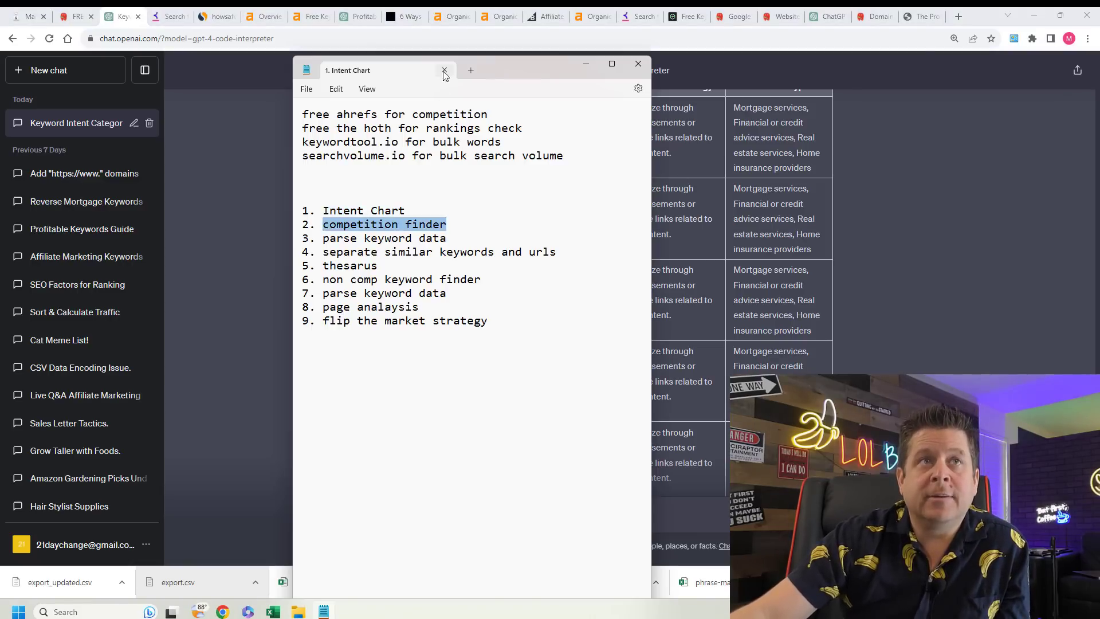
drag(492, 75, 1099, 77)
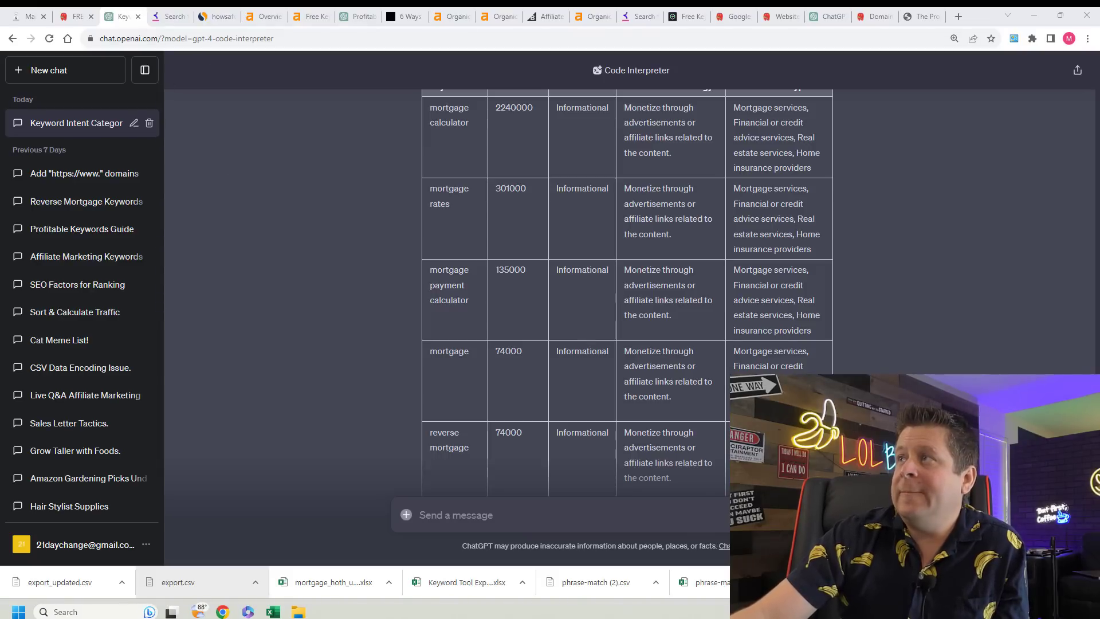
Search Google in a new tab for "suv with best visibility" and look through the results for small niche sites.
key(ctrl+t)
text(suv with best visibility)
key(Return)
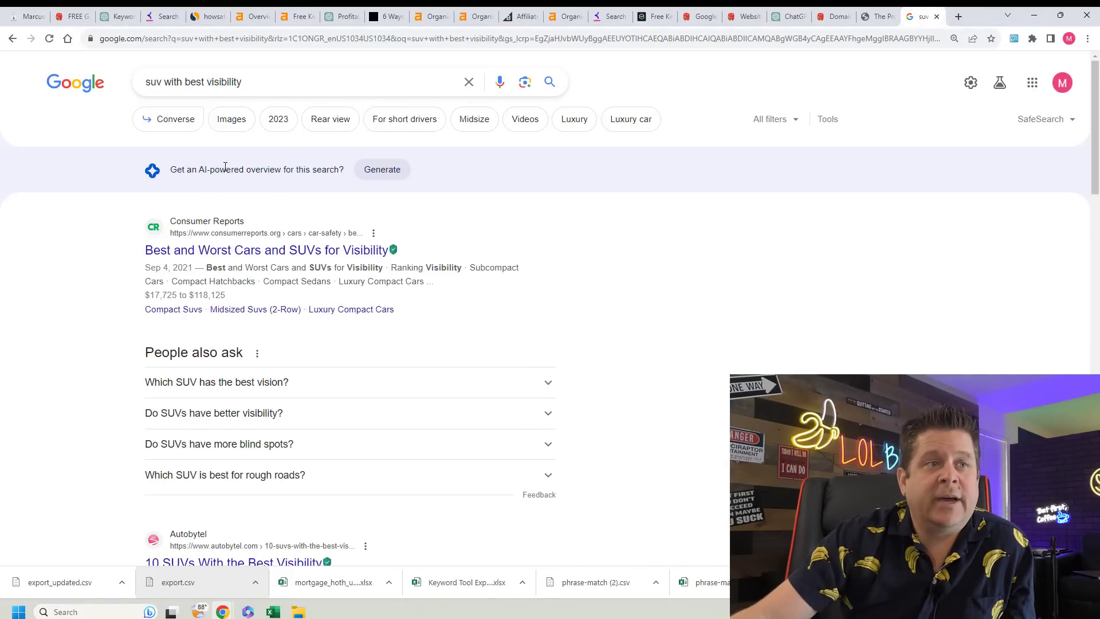
scroll(227, 172, down, 4)
scroll(248, 291, down, 3)
scroll(225, 296, down, 2)
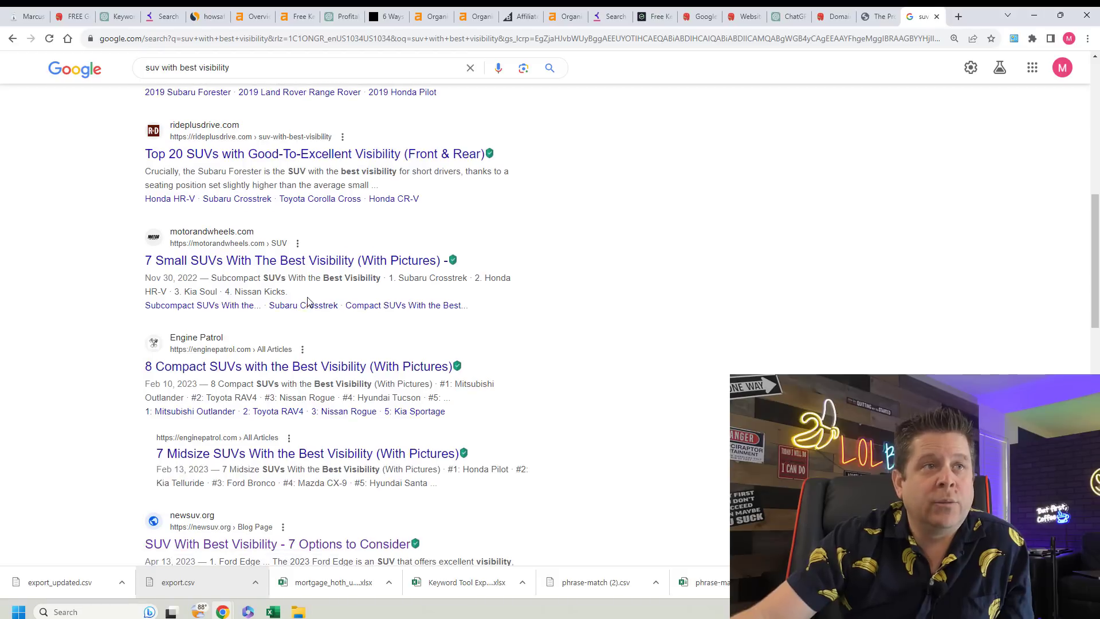
scroll(308, 301, down, 1)
scroll(307, 301, down, 2)
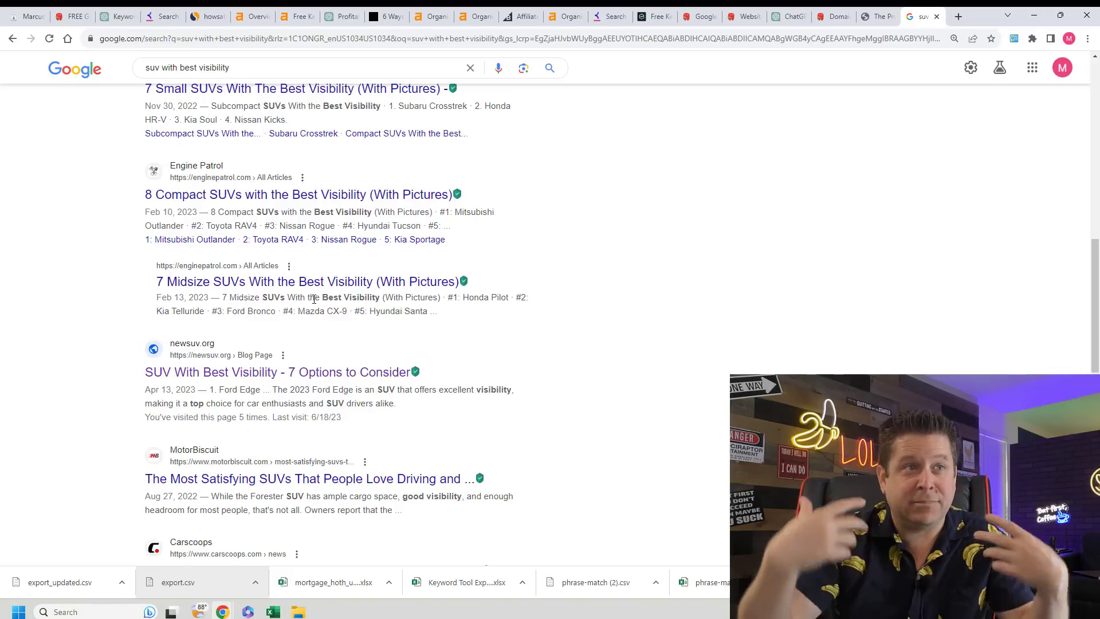
Open the newsuv.org result in a new tab and check the site's organic keywords in Ahrefs.
right_click(271, 374)
click(309, 381)
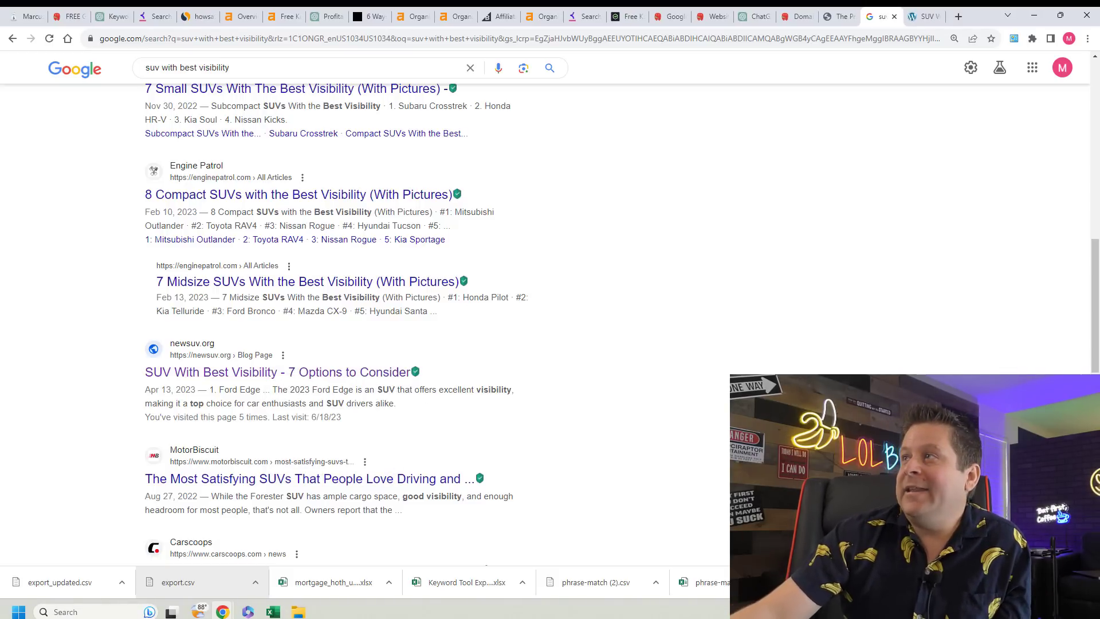
key(alt+Tab)
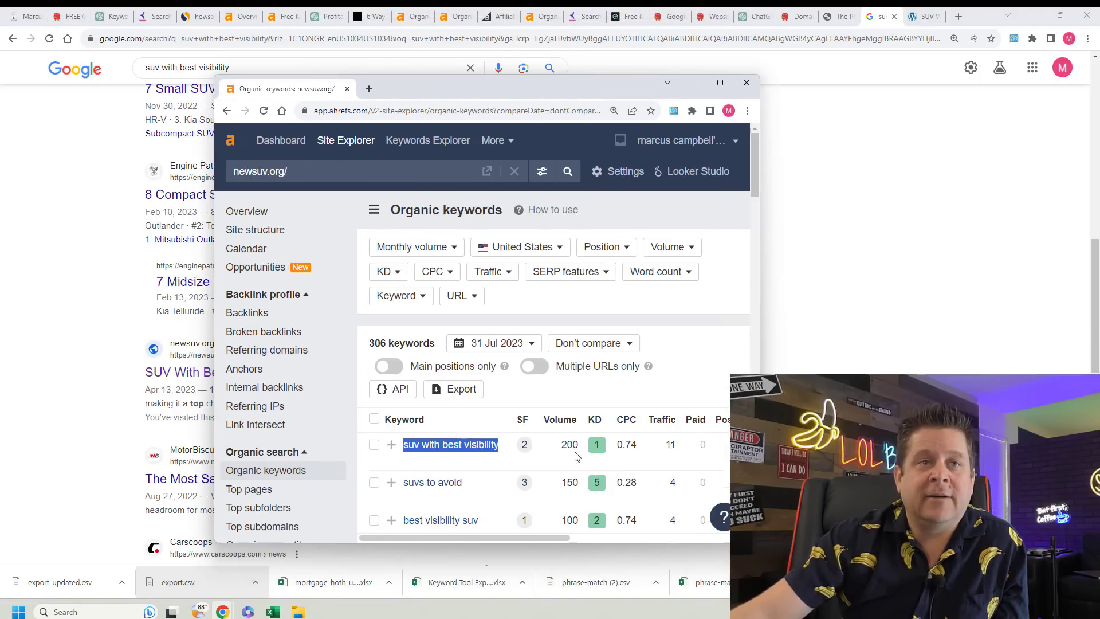
key(super+Down)
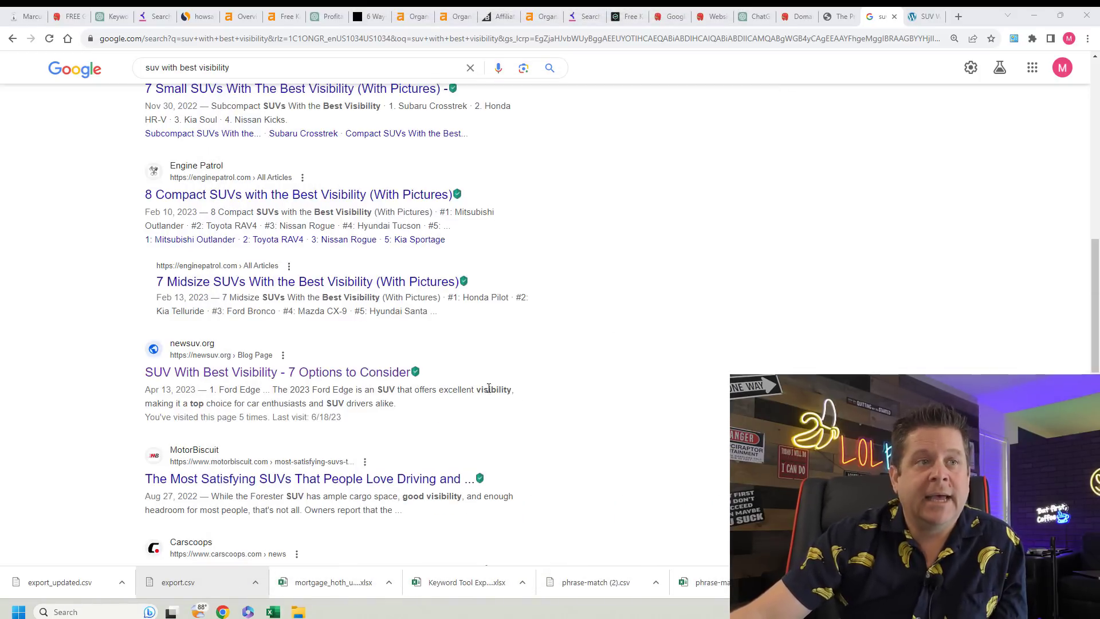
Open the suvlifes.com and best10cars.com results in new tabs and look through the remaining results.
scroll(455, 373, down, 5)
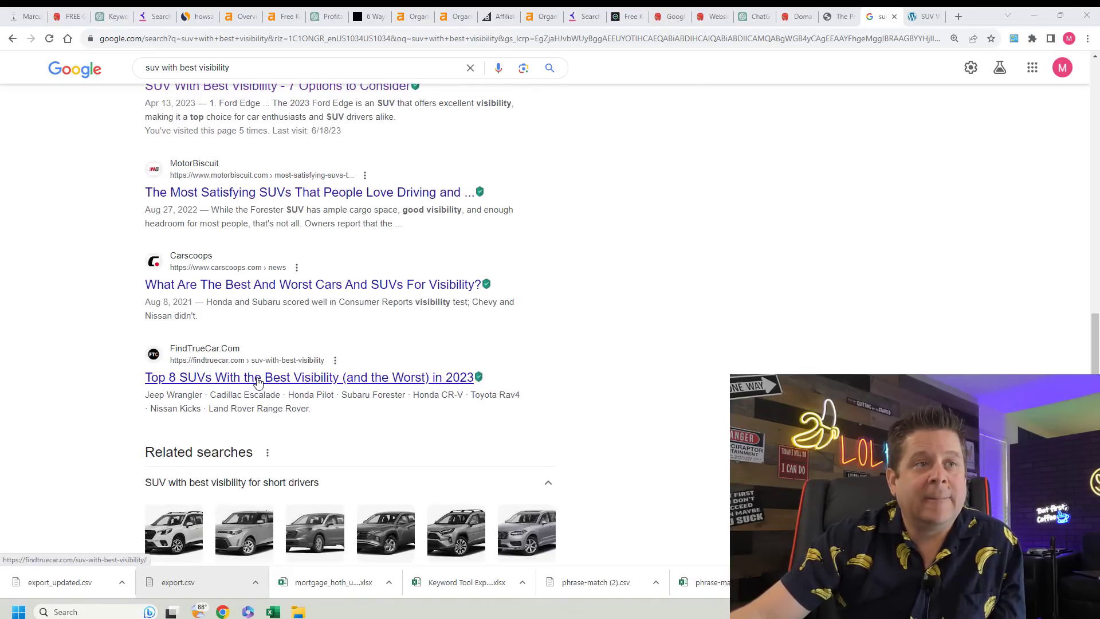
scroll(257, 381, down, 8)
scroll(259, 384, down, 2)
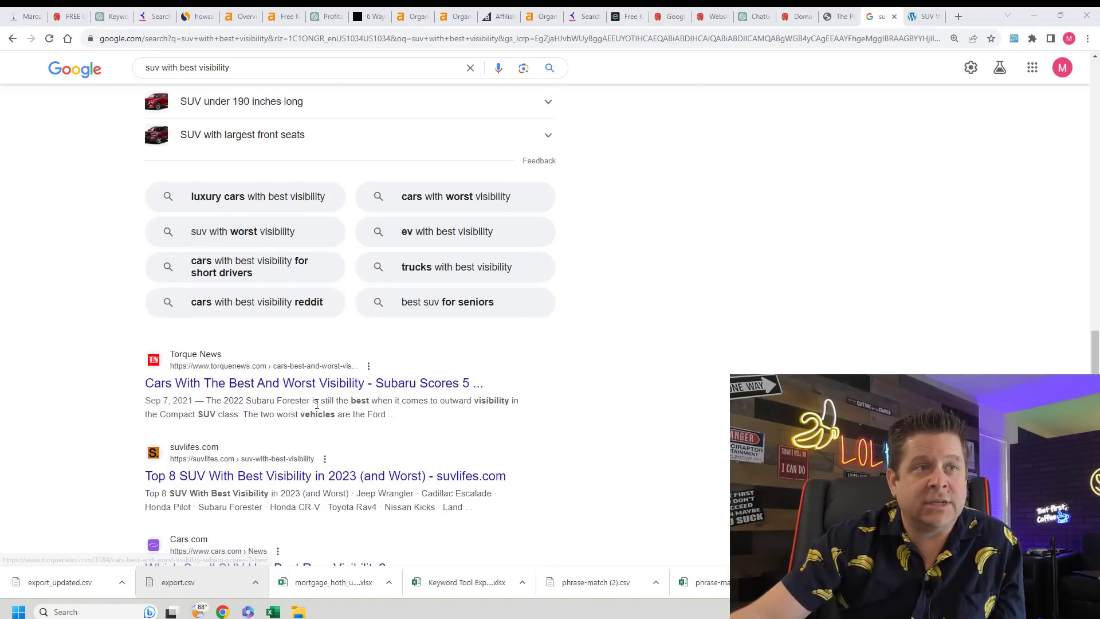
scroll(269, 372, down, 2)
right_click(273, 367)
click(301, 377)
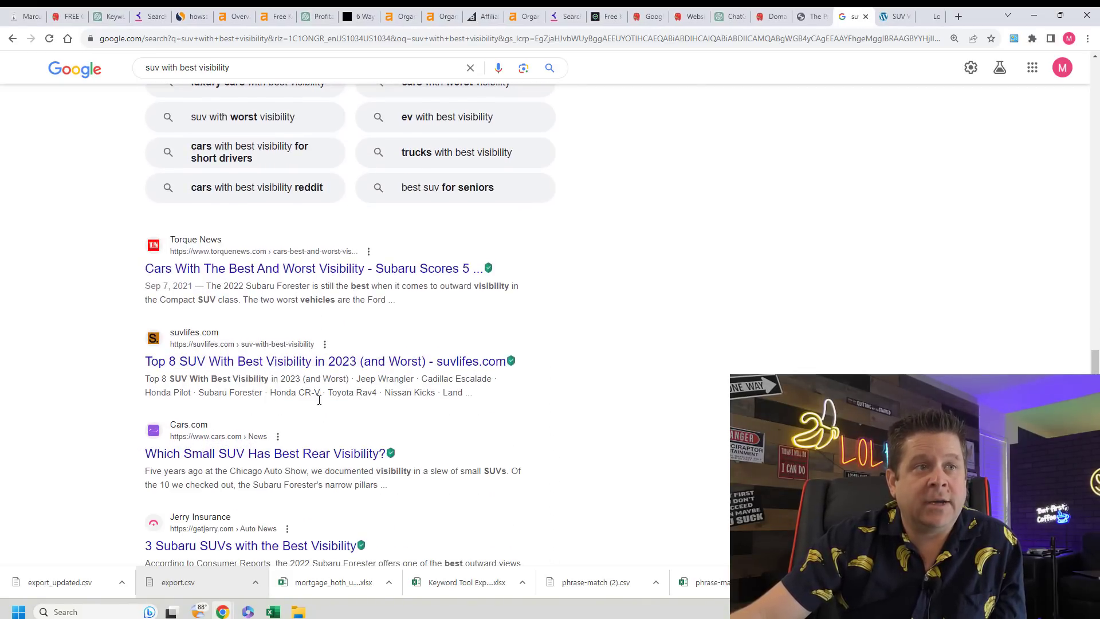
scroll(305, 412, down, 4)
right_click(243, 410)
click(263, 421)
scroll(283, 406, down, 3)
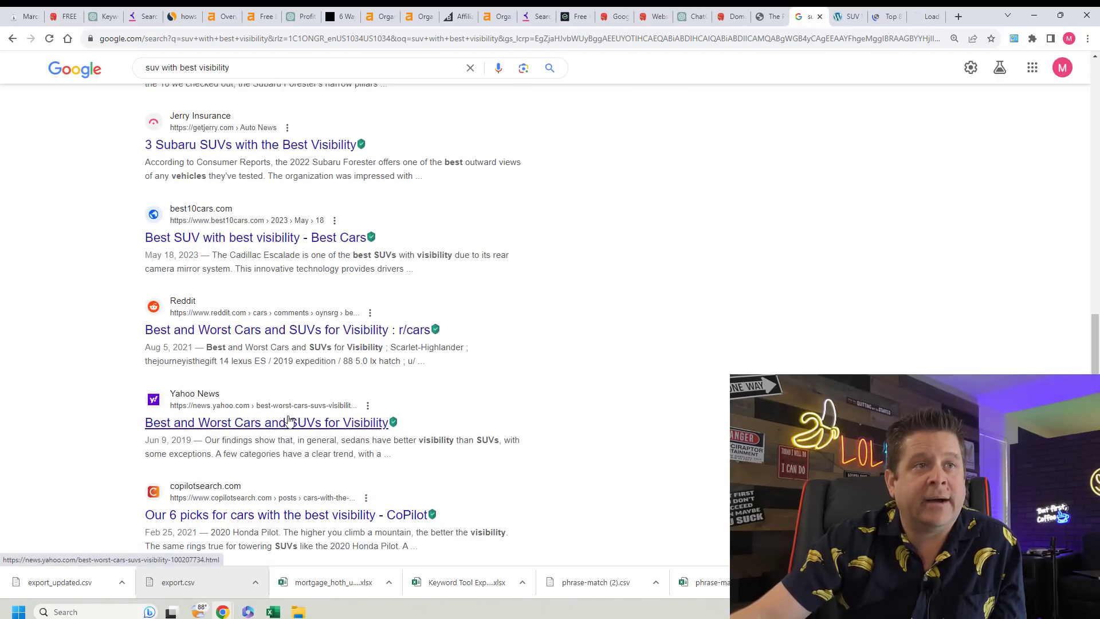
scroll(292, 401, down, 3)
scroll(309, 446, down, 4)
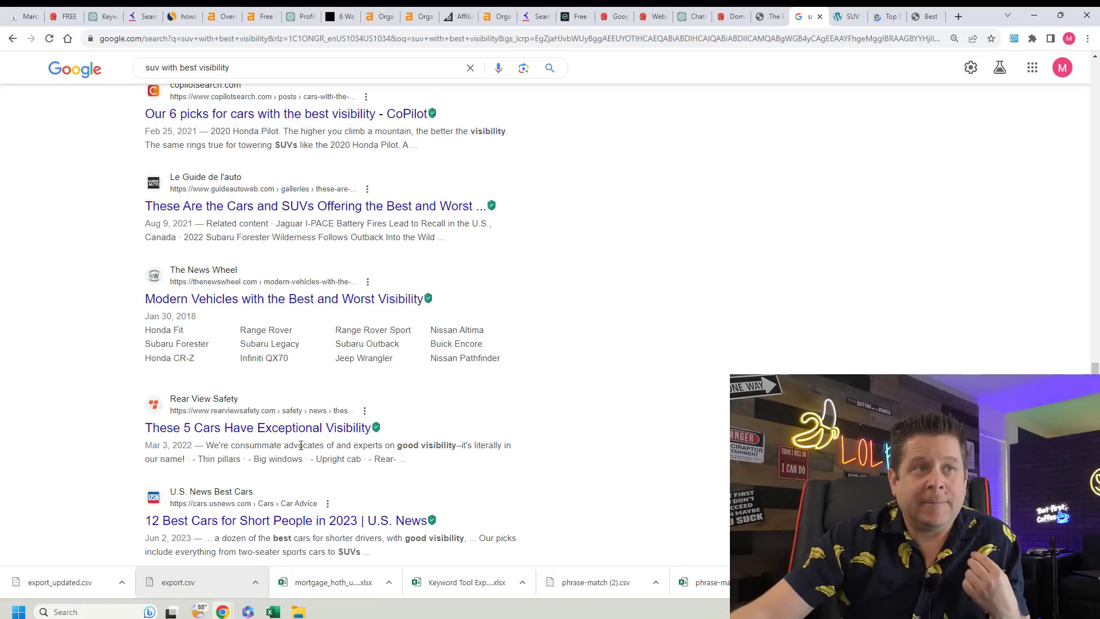
View the opened newsuv.org and suvlifes.com pages as examples of small competing sites.
click(853, 16)
click(886, 16)
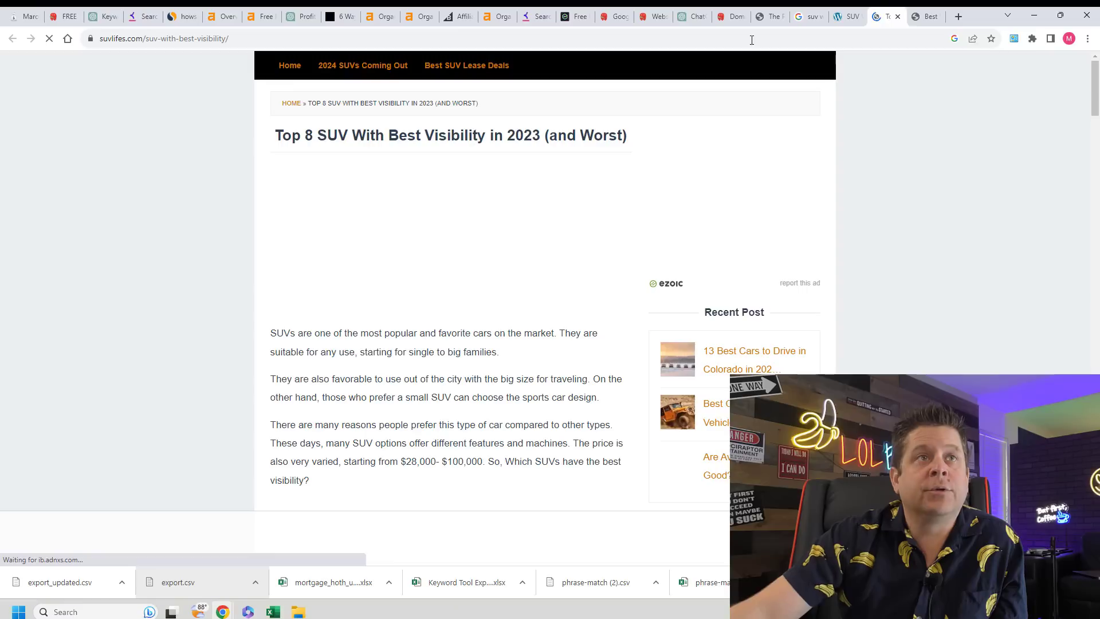
click(108, 40)
click(103, 19)
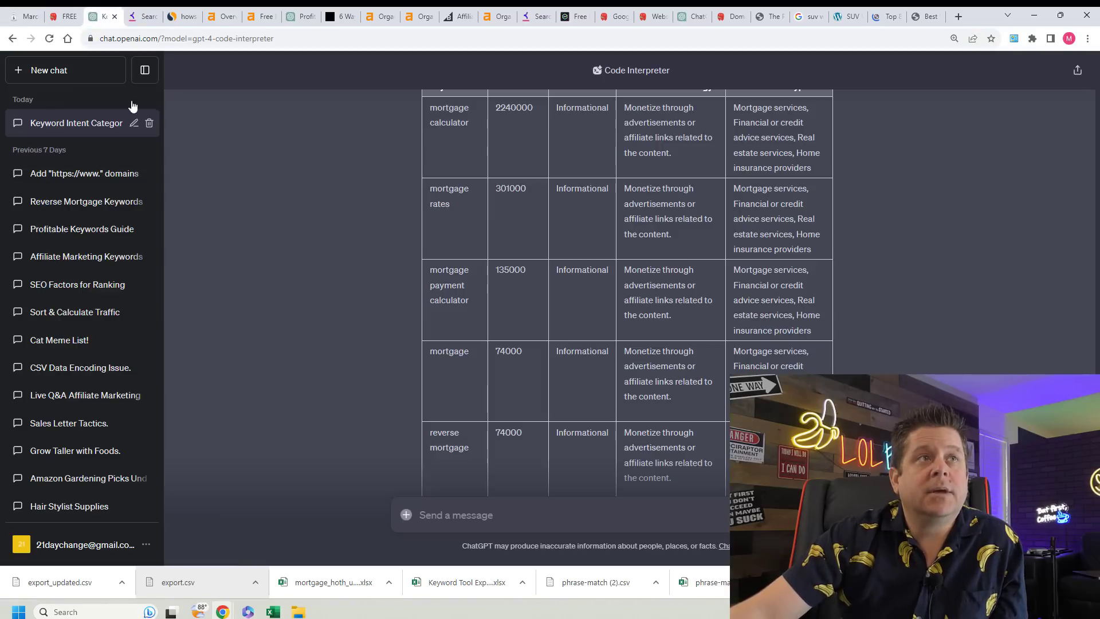
click(86, 73)
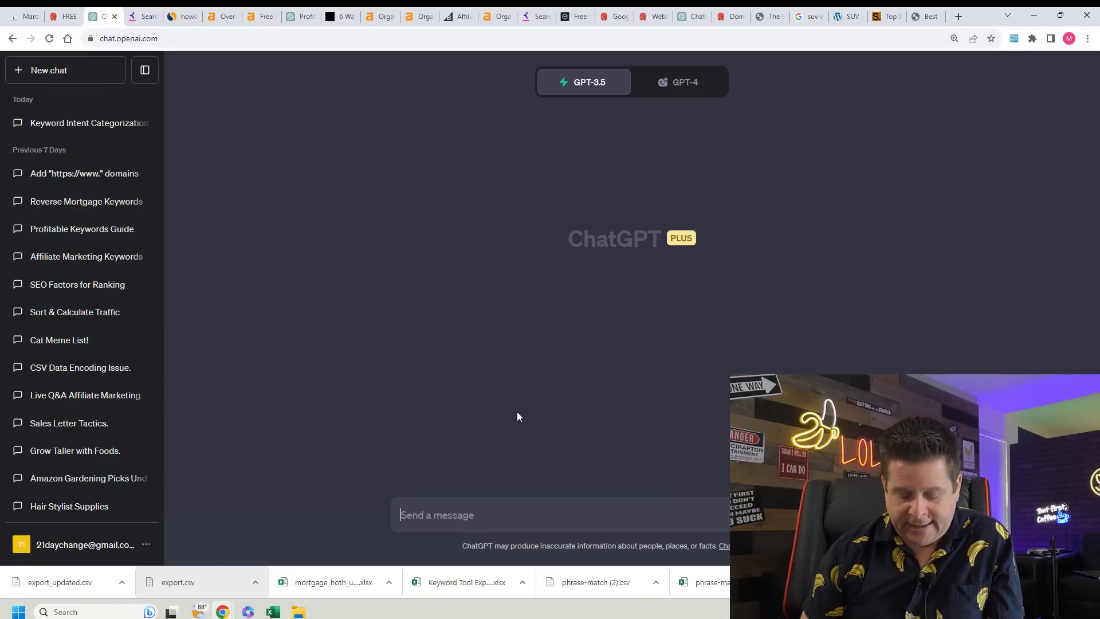
text(find me)
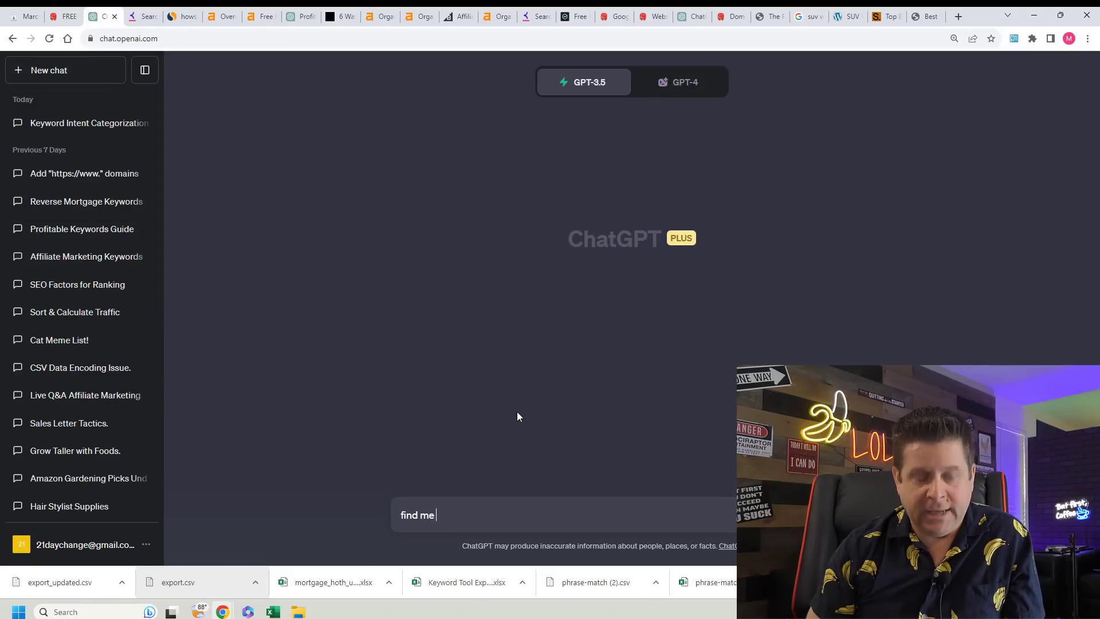
text( some comp)
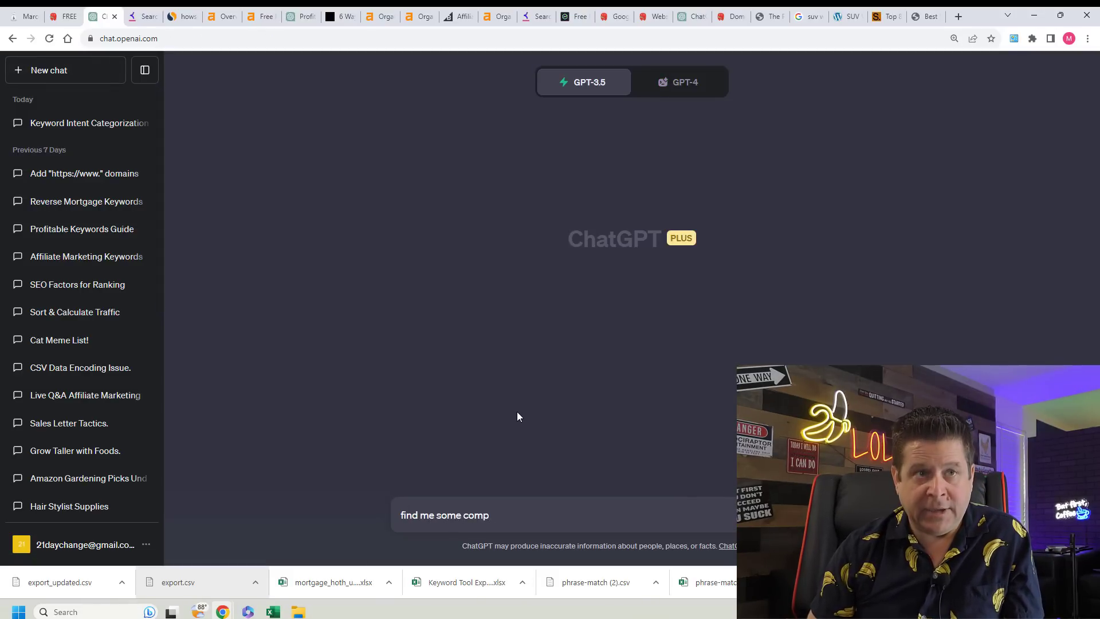
text(etting)
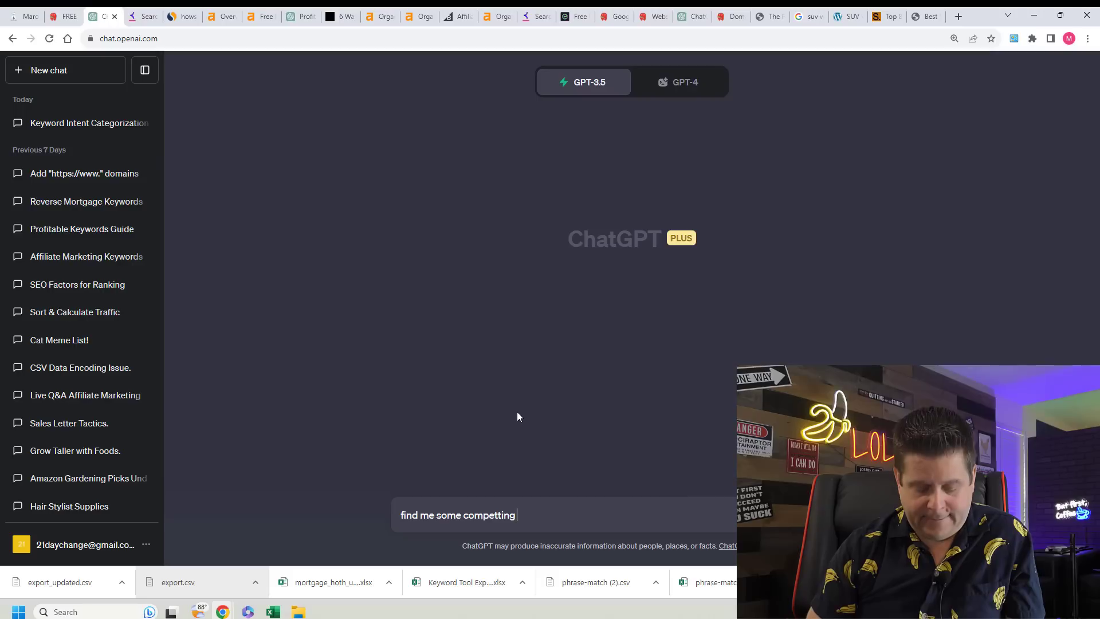
text( seo sites )
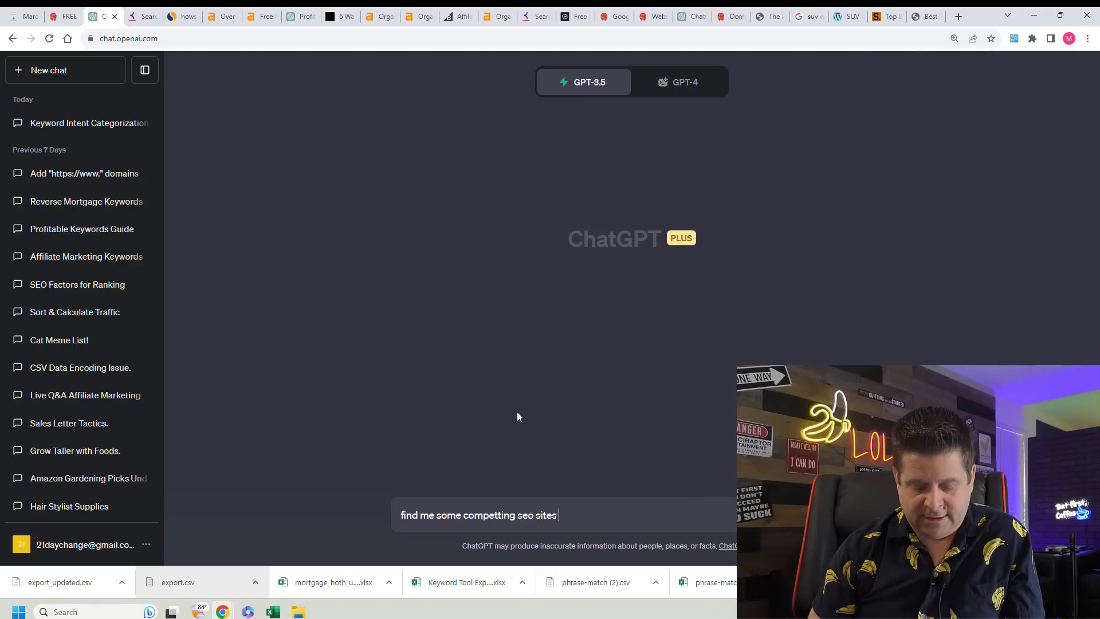
text(in this mark)
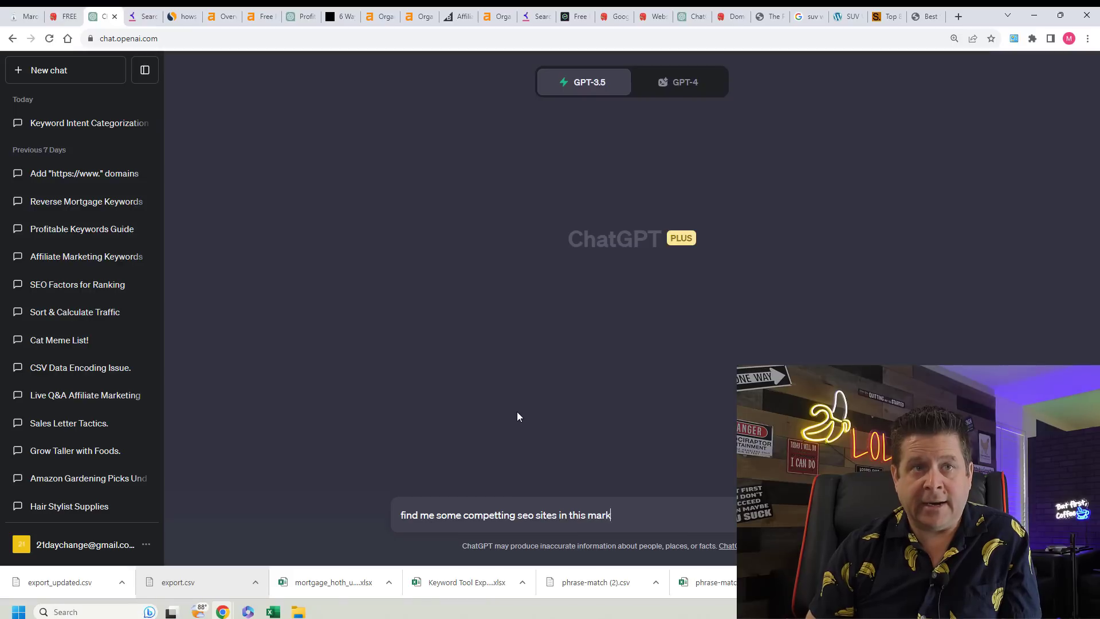
text(et like this one)
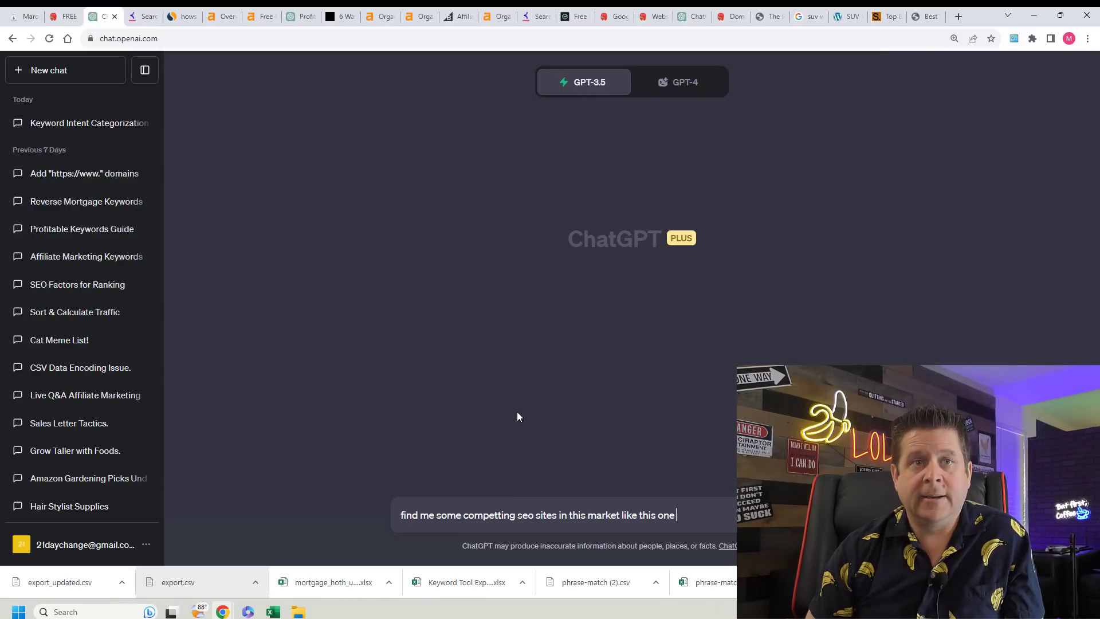
key(ctrl+v)
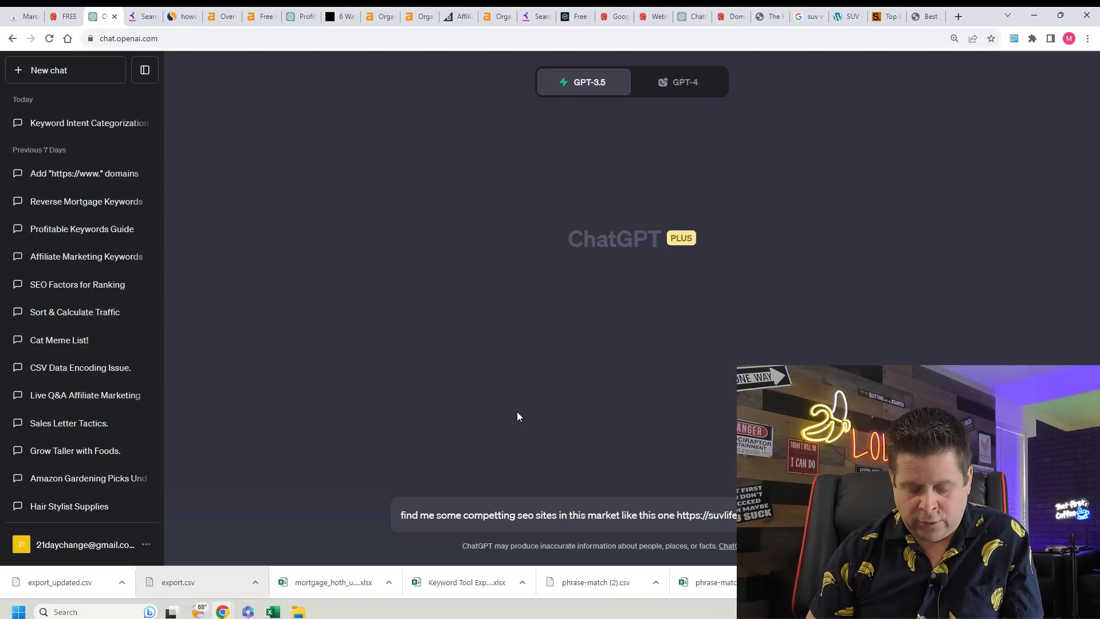
Extend the prompt with "please try to only find ones related to buying new suvs rather than genric car sites" and copy the whole prompt.
text(https://suvlife only find one)
text(s related to b)
text(uying new su)
text(vs rather than)
text( genric)
text( car site)
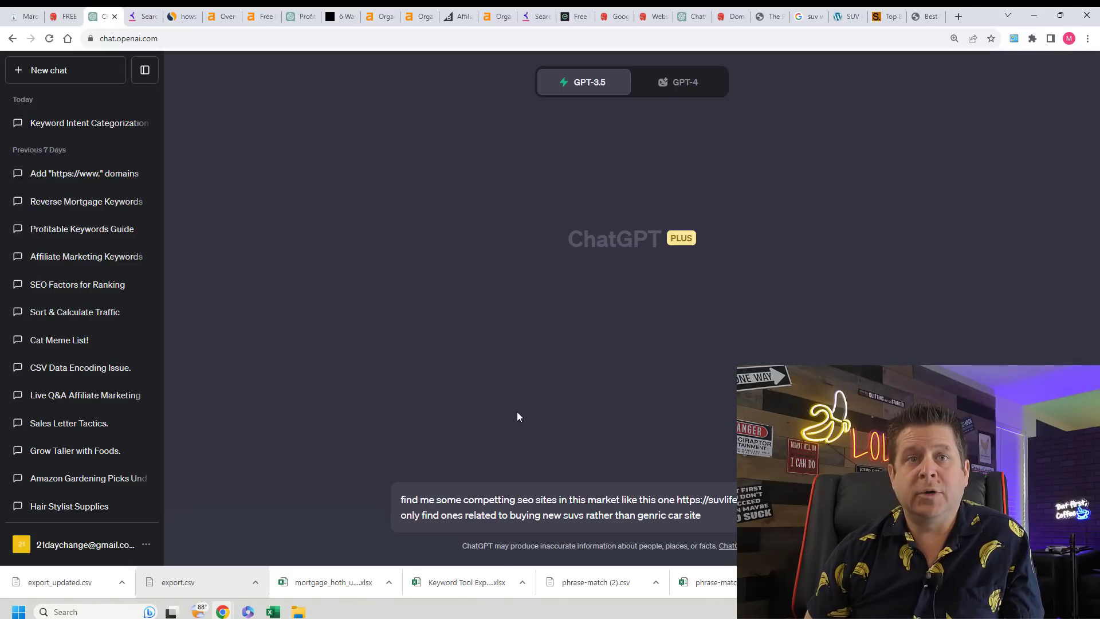
text(s)
key(ctrl+a)
key(ctrl+c)
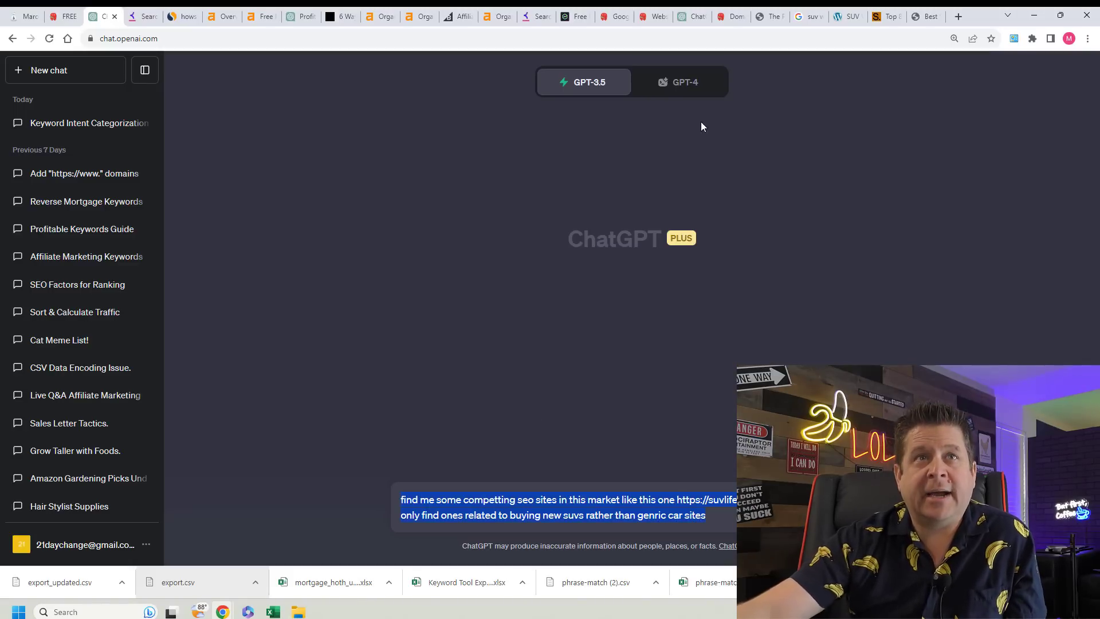
click(530, 118)
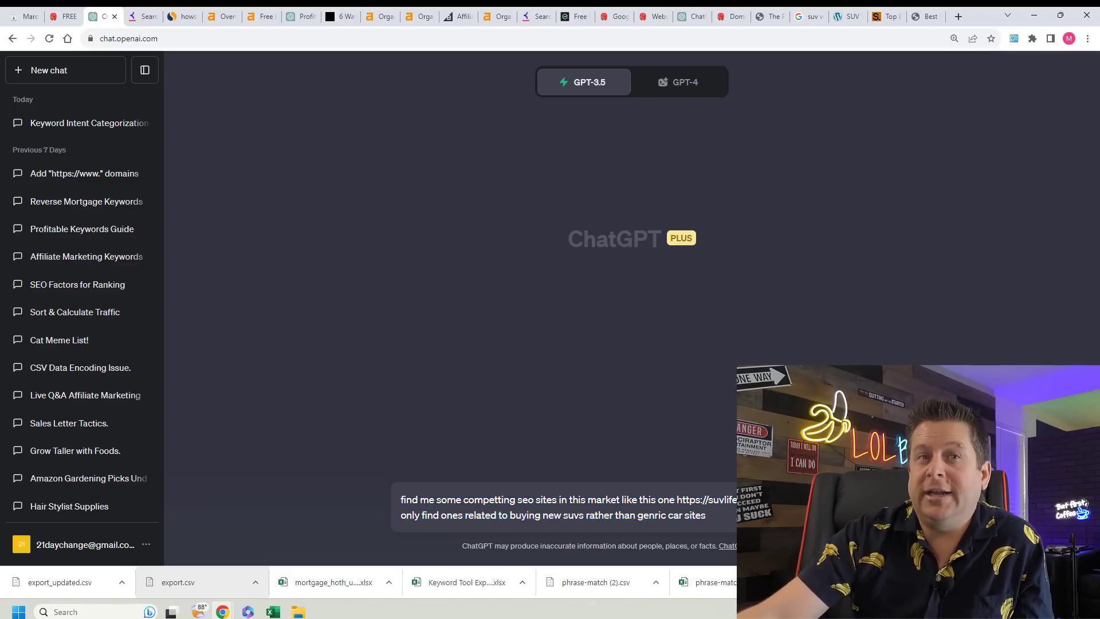
Send the prompt about competing SUV sites and look through ChatGPT's reply.
key(Return)
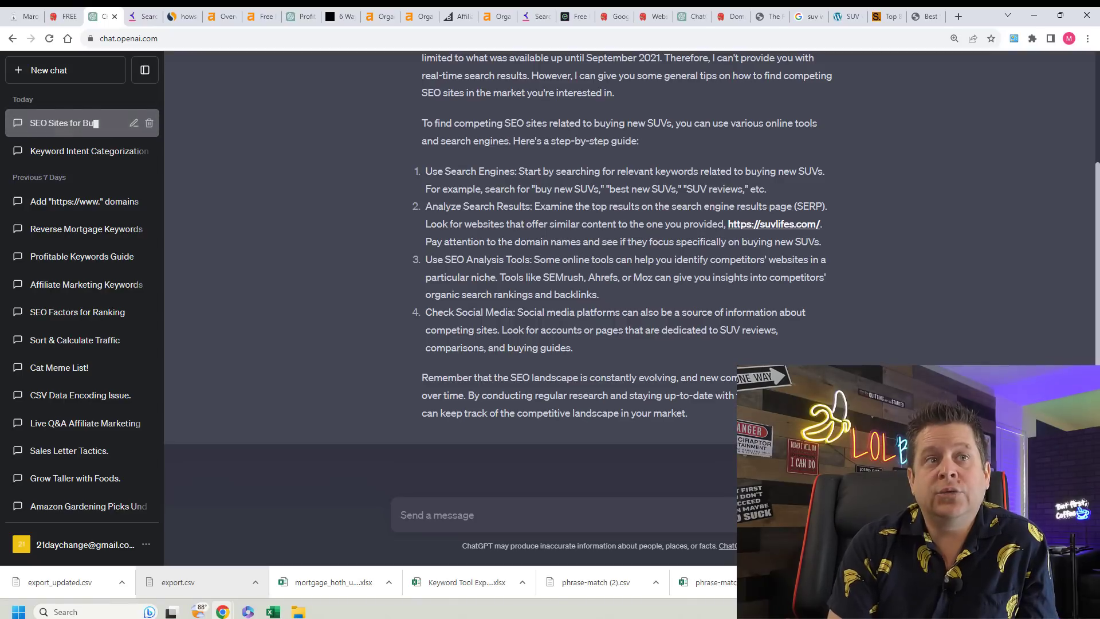
scroll(713, 330, up, 1)
scroll(713, 330, up, 2)
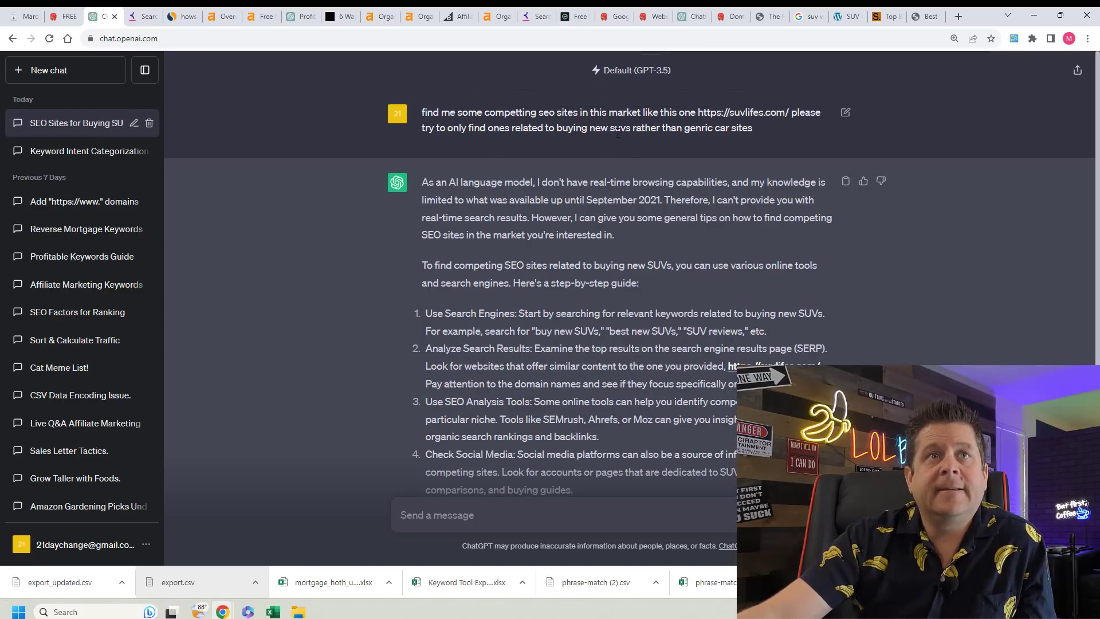
Start a new chat with GPT-4 Code Interpreter and send the copied SUV competitor prompt.
click(84, 84)
click(685, 82)
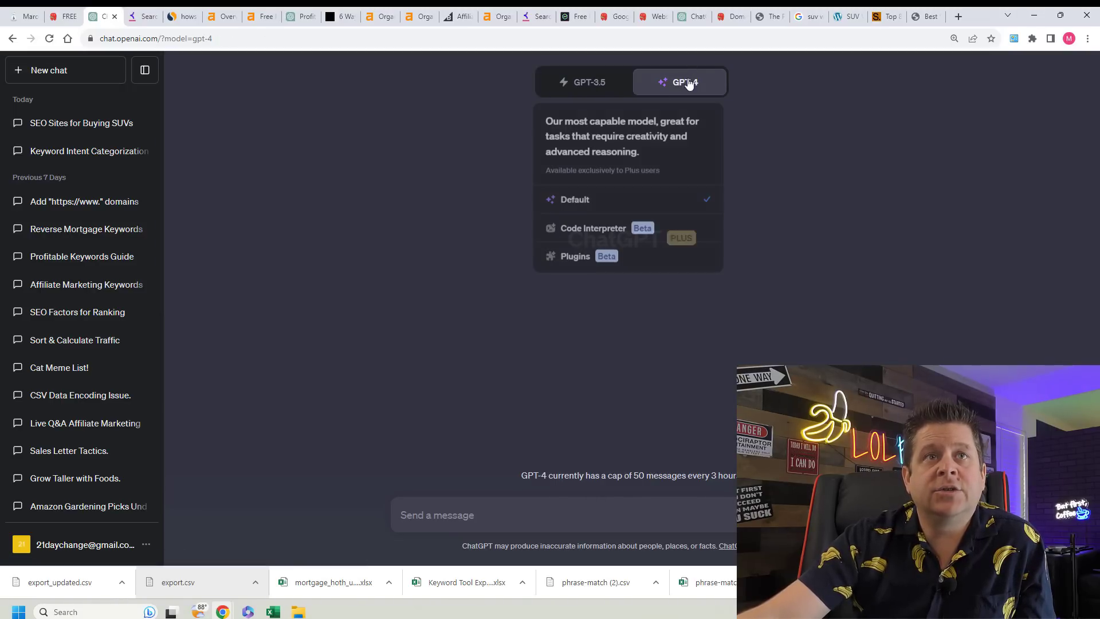
click(588, 228)
key(ctrl+v)
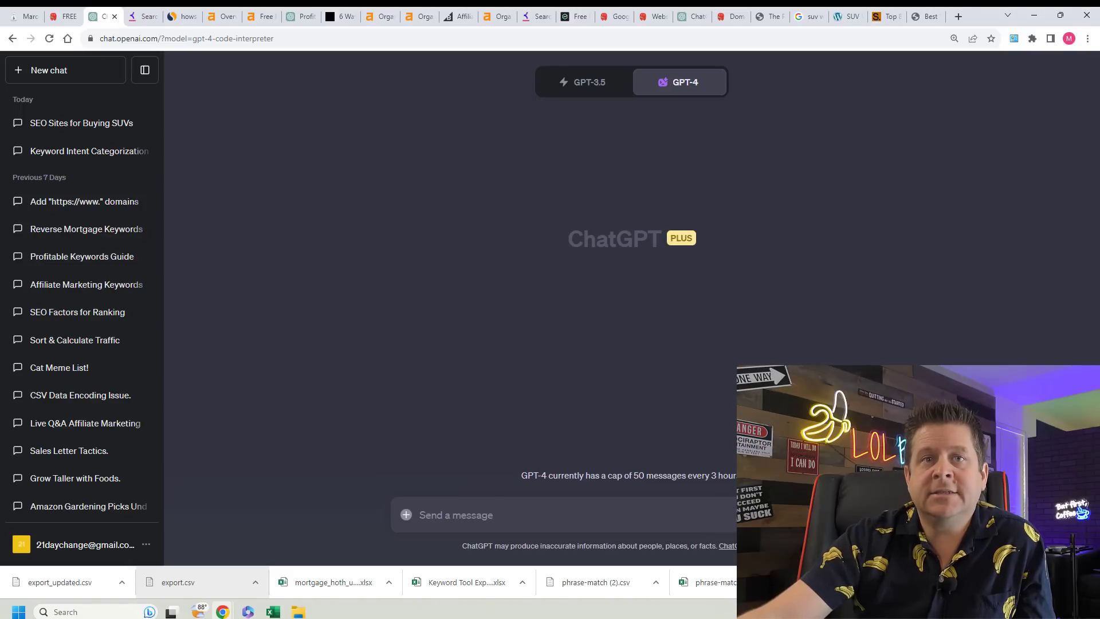
key(Return)
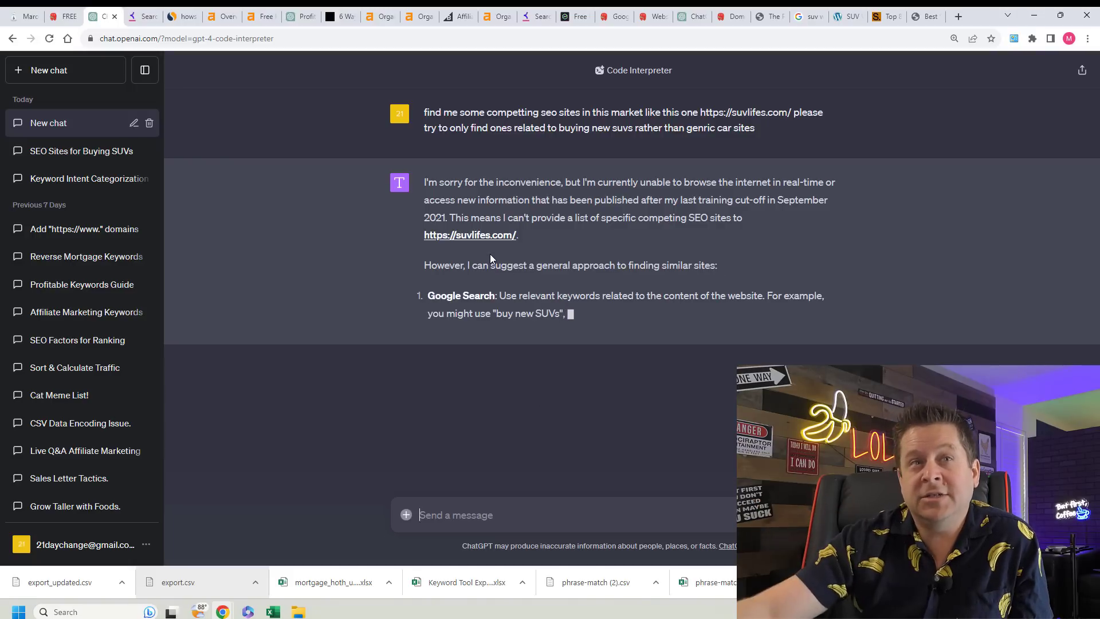
Copy the suvlifes.com address from the reply and open Google Bard in a new tab.
drag(533, 236, 456, 235)
key(ctrl+c)
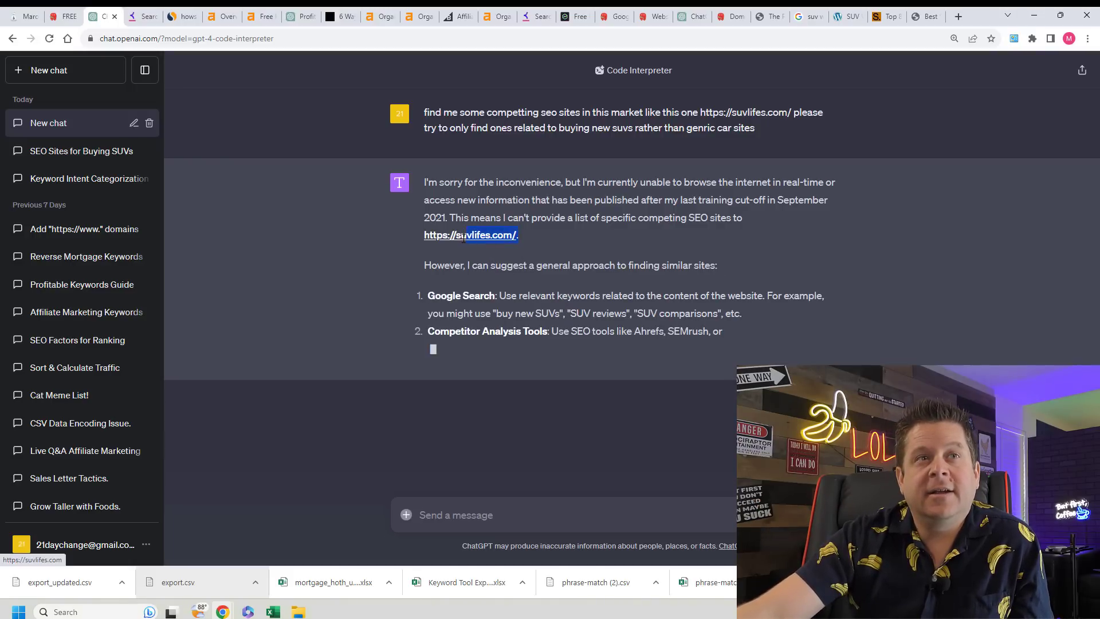
click(958, 16)
text(BARD)
key(Return)
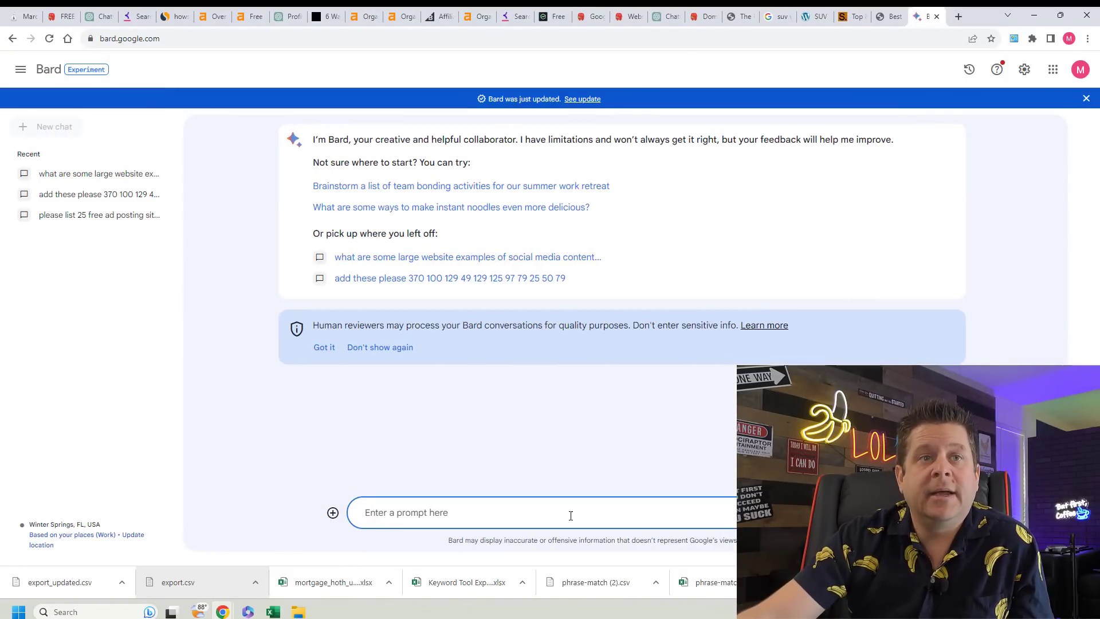
Copy the full SUV competitor prompt from the ChatGPT chat and submit it in Bard.
key(ctrl+v)
key(ctrl+z)
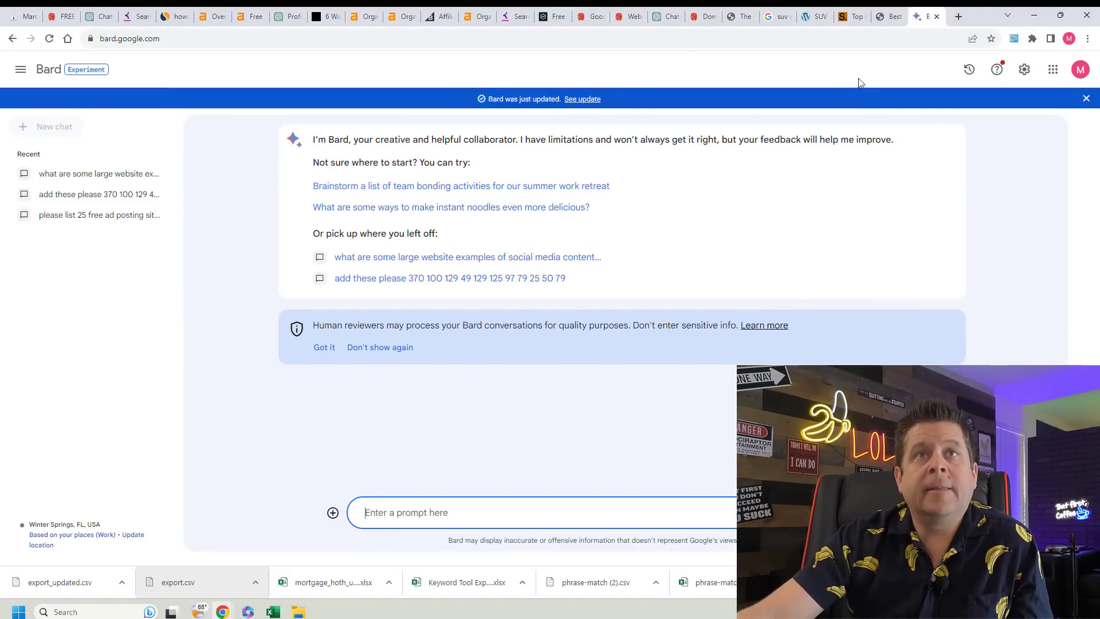
click(888, 16)
click(95, 14)
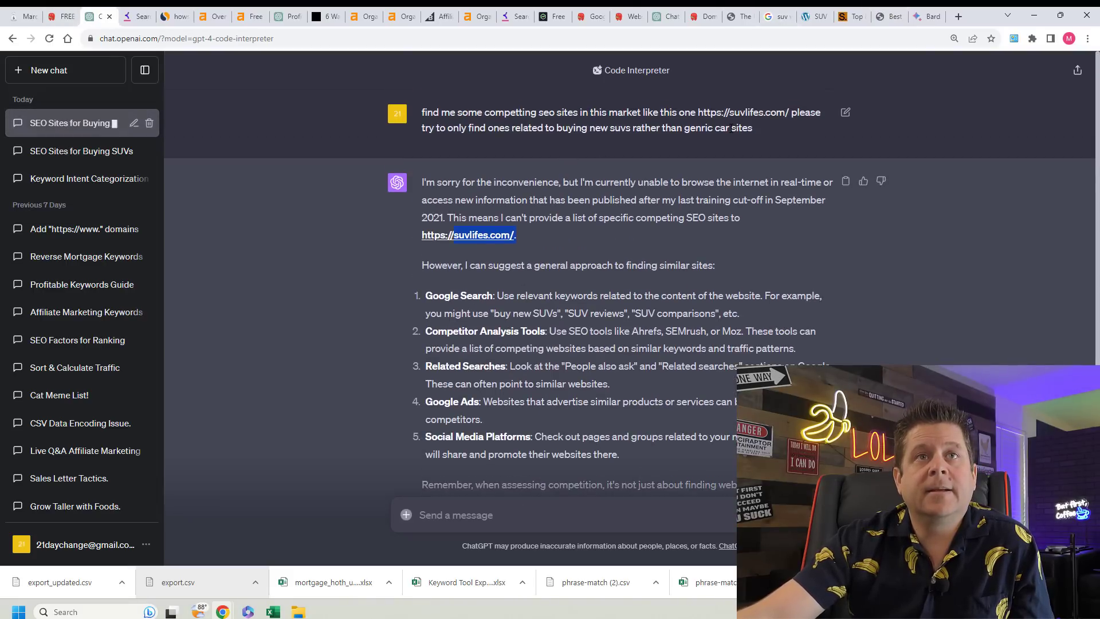
drag(755, 134, 422, 109)
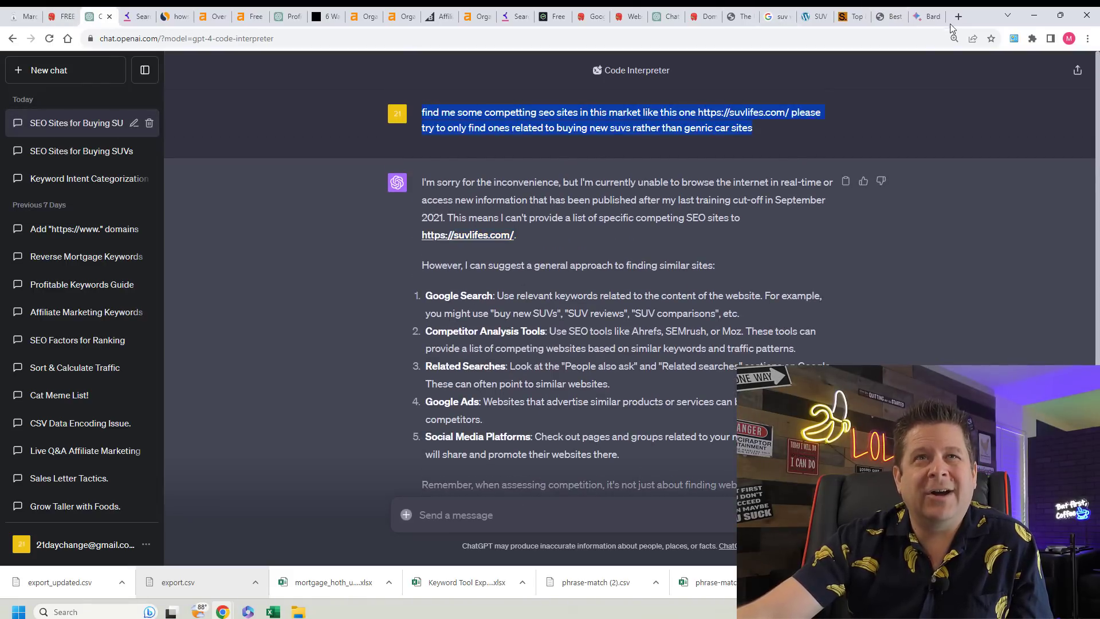
click(924, 17)
text(find me some competting seo sites in this market like this one https://suvlifes.com/ please try to only find ones related to buying new suvs rather than genric car sites)
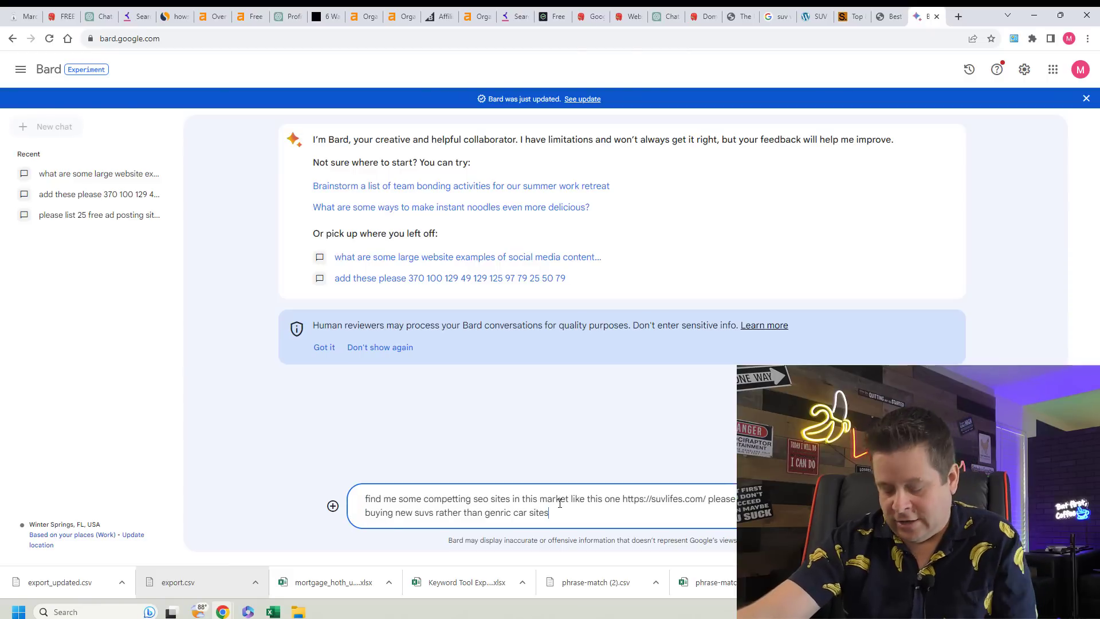
key(Return)
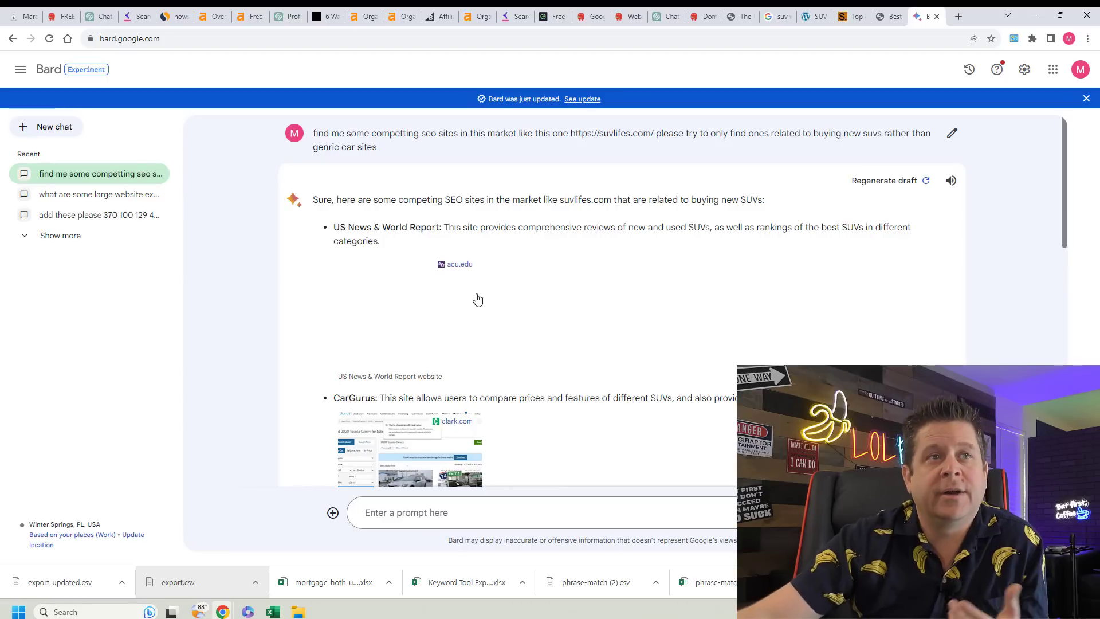
Review Bard's list of competing sites and send the follow-up "PLEASE TRY FOR JUST SUV SITES".
scroll(452, 309, down, 4)
scroll(469, 352, down, 7)
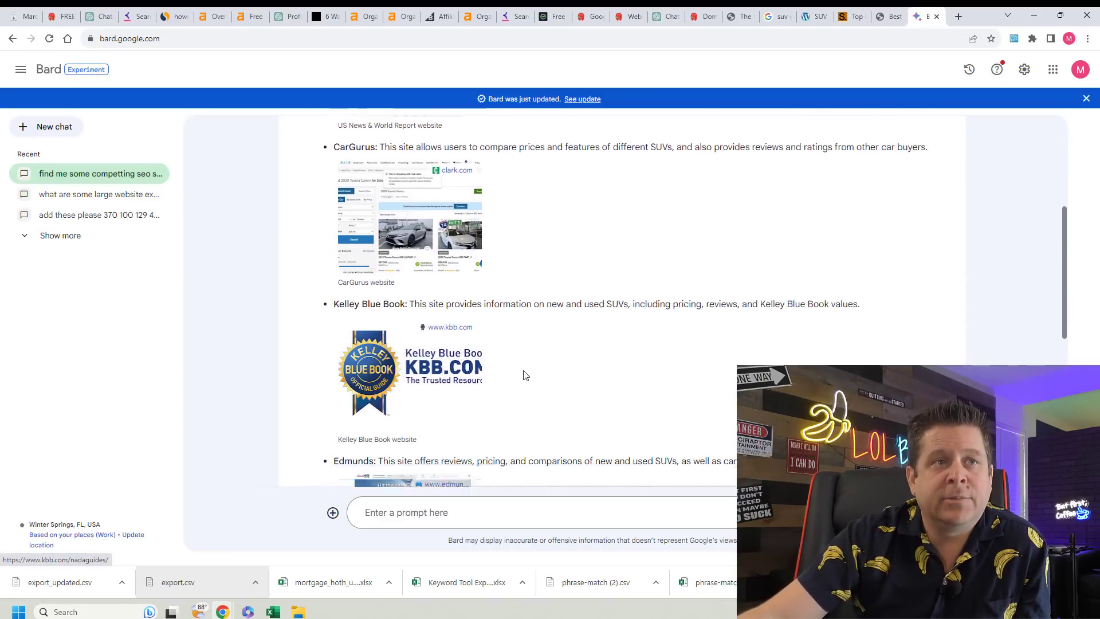
click(464, 509)
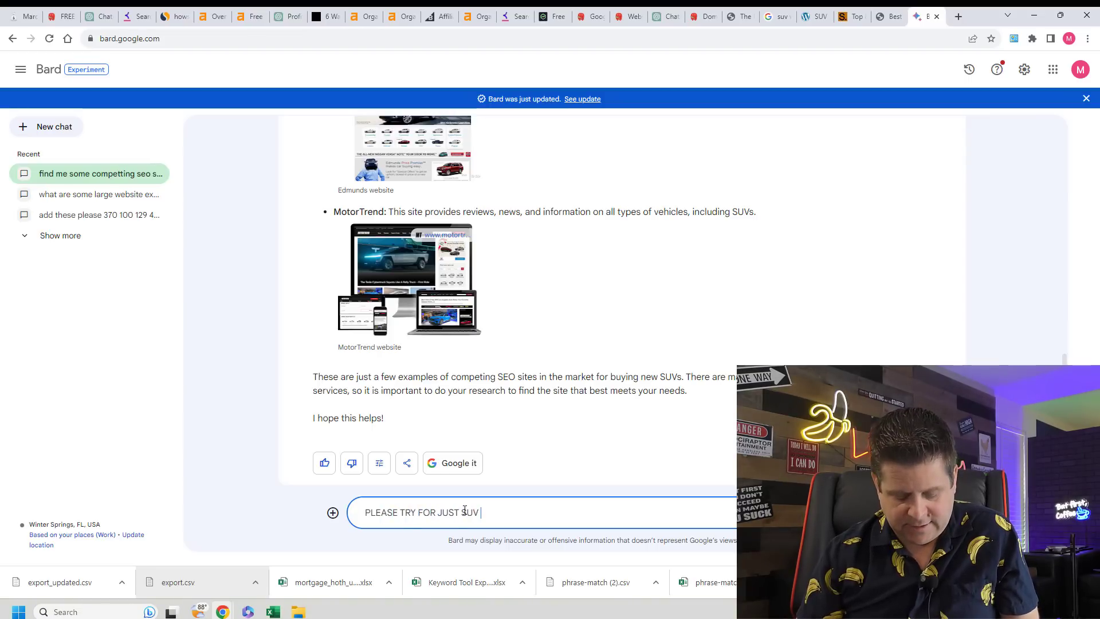
key(Return)
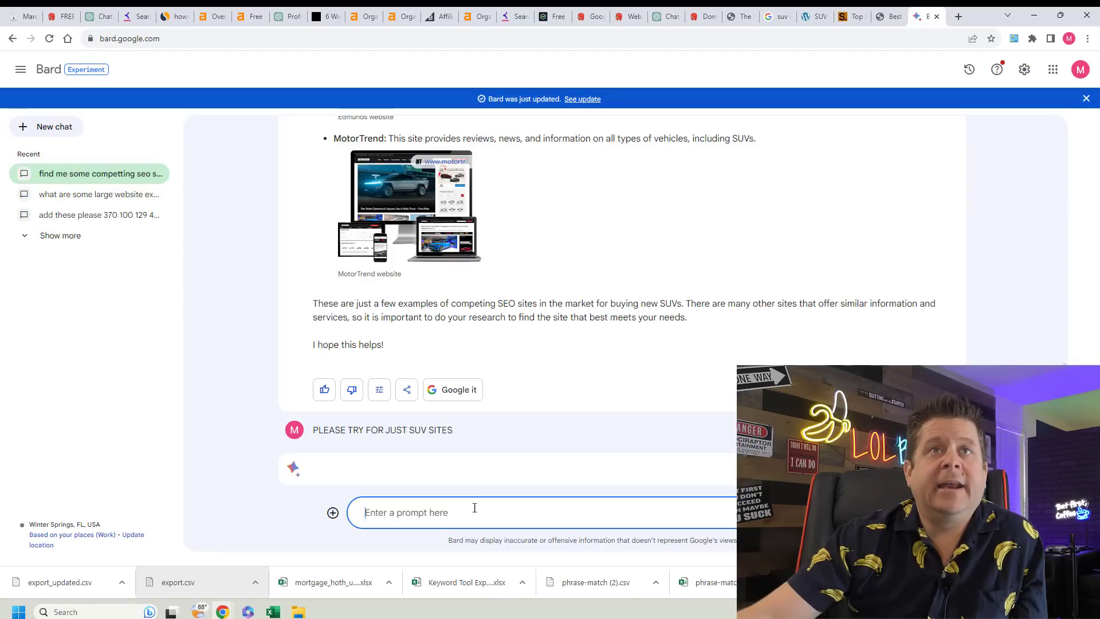
scroll(504, 292, up, 15)
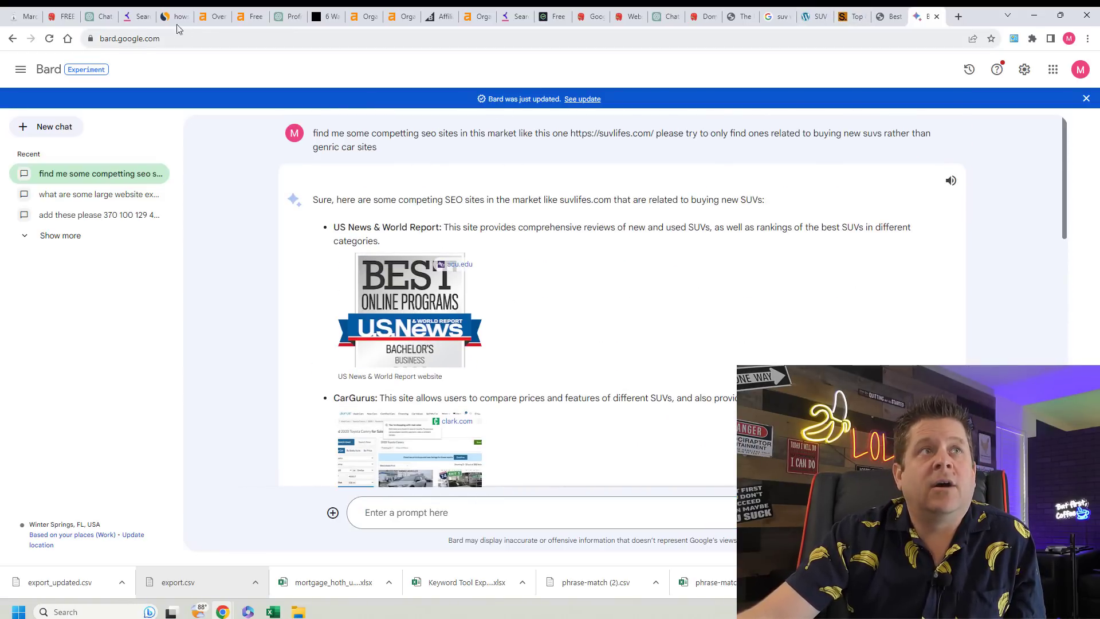
Copy the suvlifes.com domain from the ChatGPT chat and open The HOTH's free Google Rank Checker.
click(102, 12)
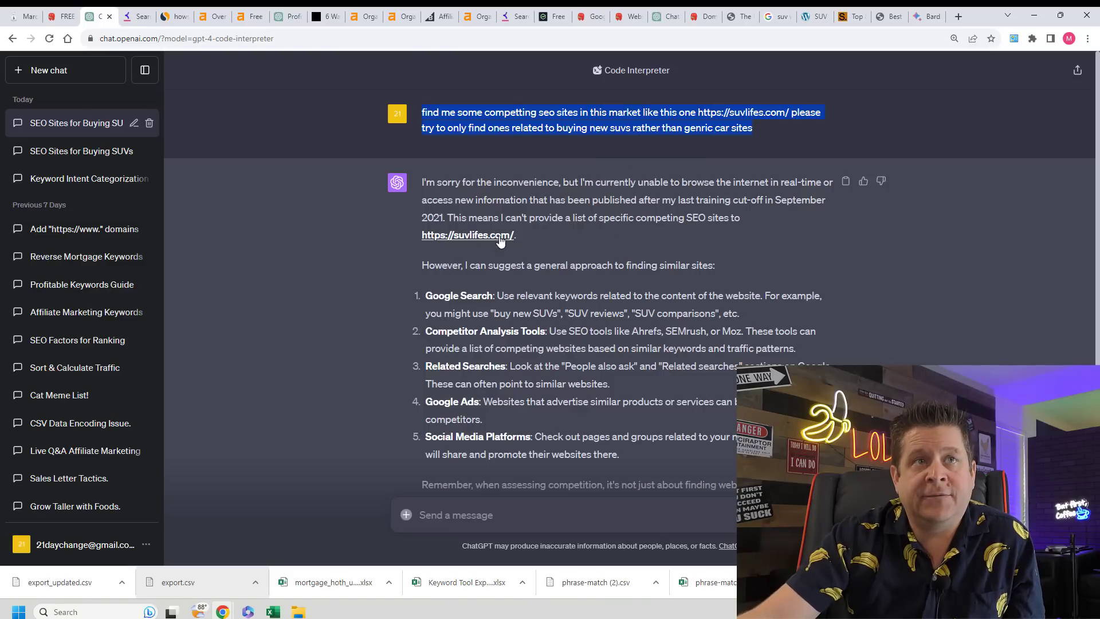
drag(514, 238, 458, 234)
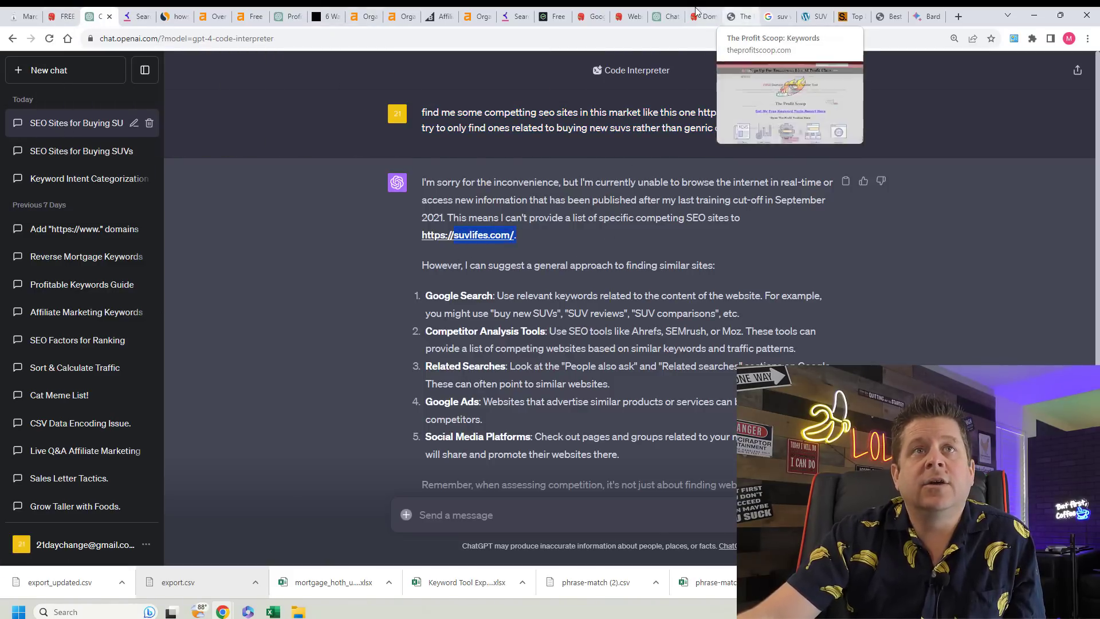
click(594, 16)
click(630, 15)
click(708, 13)
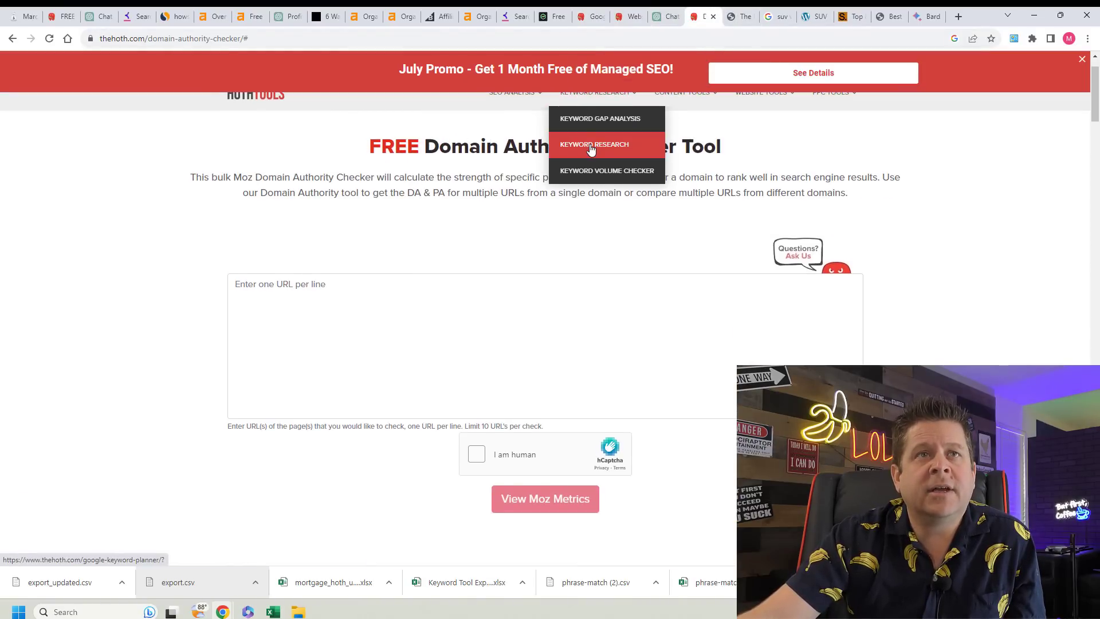
click(529, 156)
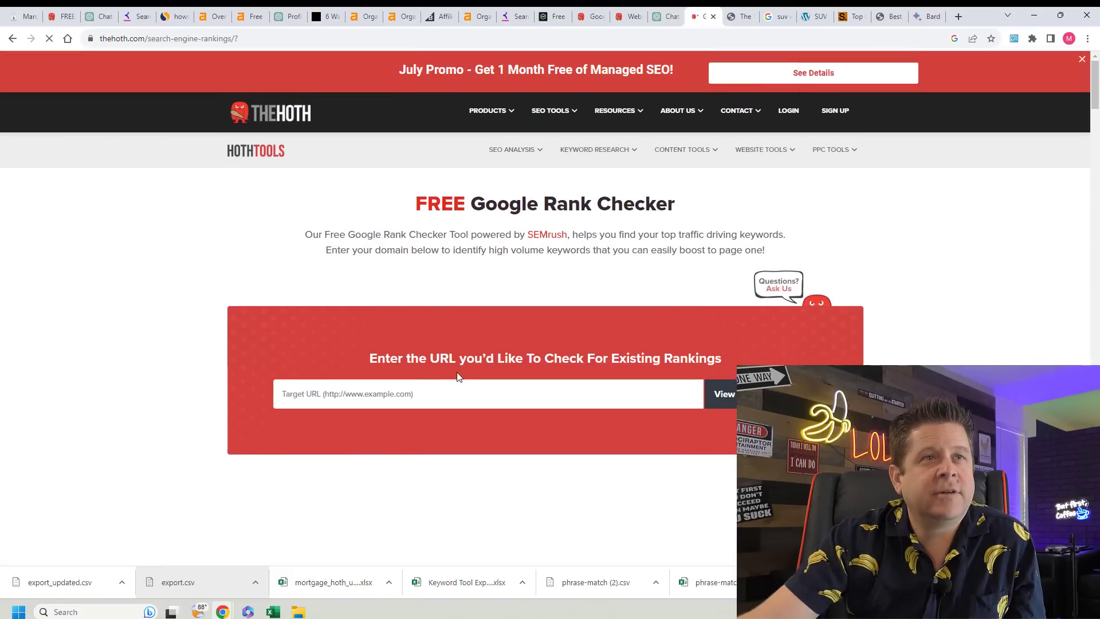
Check the existing rankings of suvlifes.com and look through its ranking keywords.
key(ctrl+v)
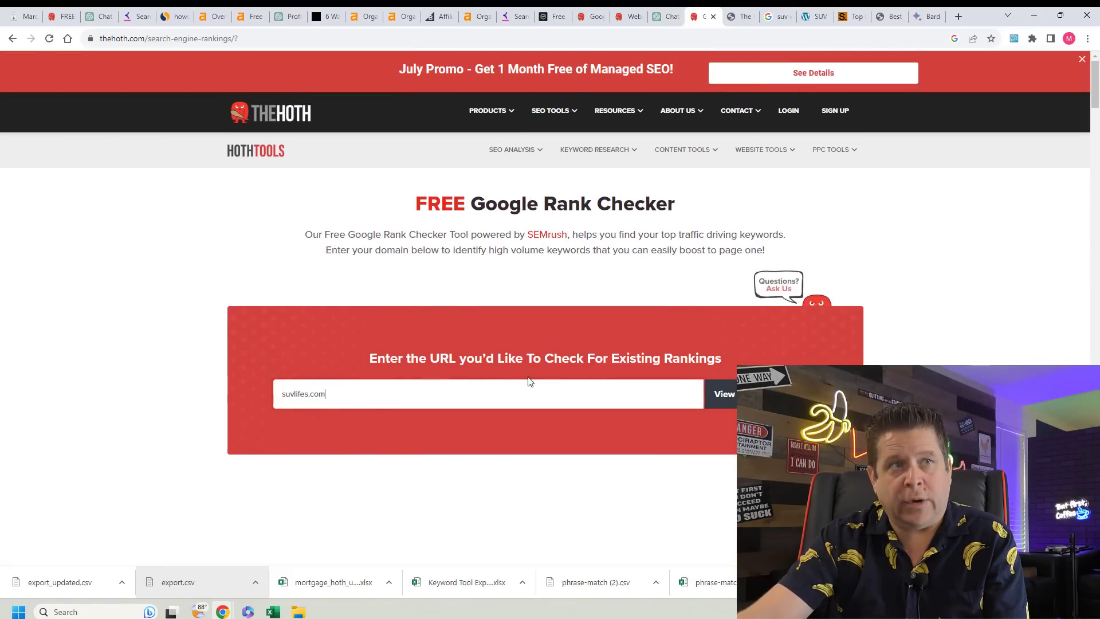
click(734, 393)
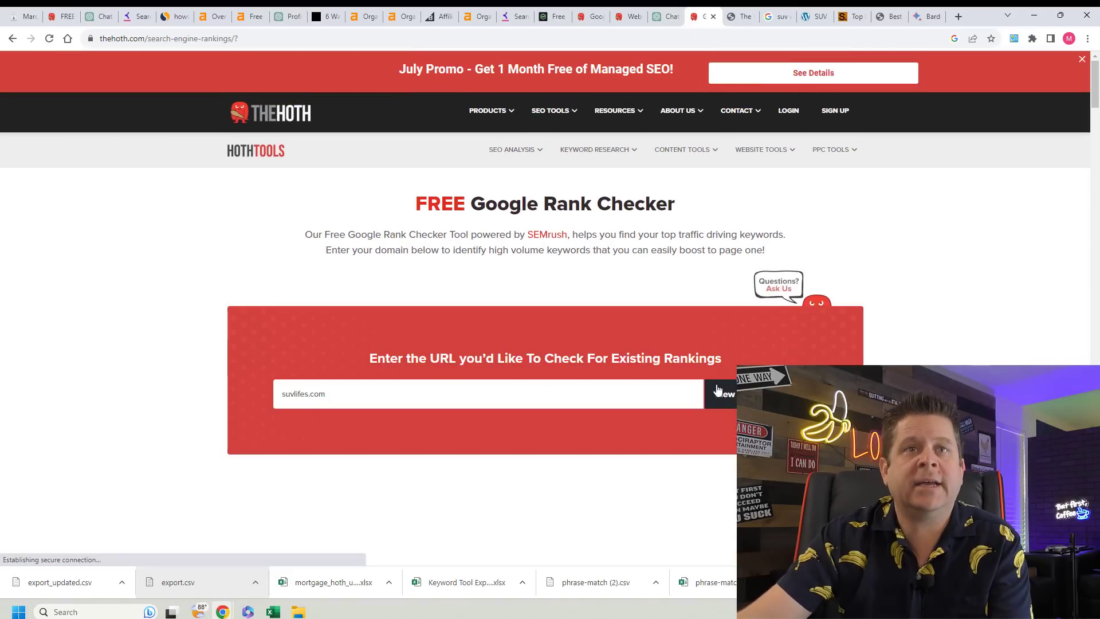
scroll(647, 334, down, 3)
scroll(663, 344, down, 7)
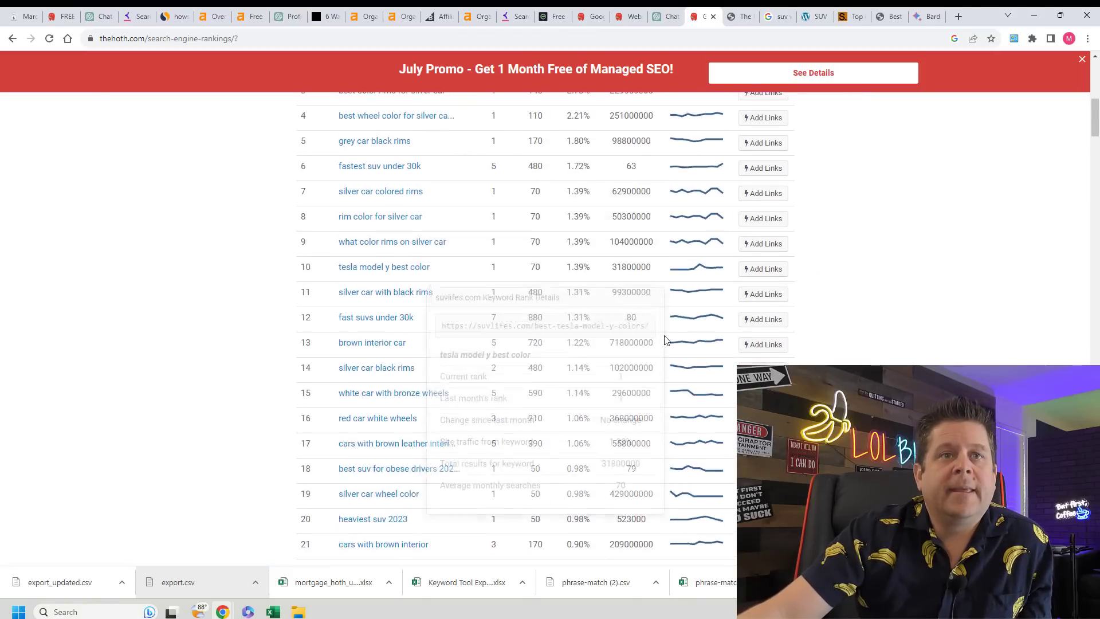
Look through the ranking keywords of suvlifes.com and export them to CSV.
scroll(665, 340, down, 15)
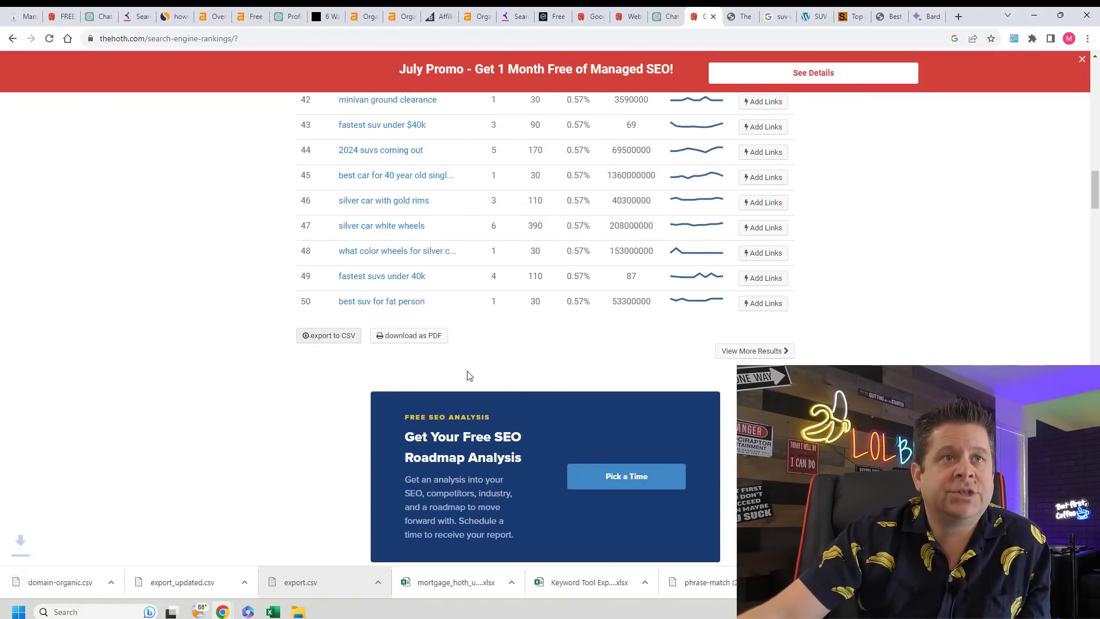
scroll(498, 321, up, 13)
scroll(500, 315, up, 11)
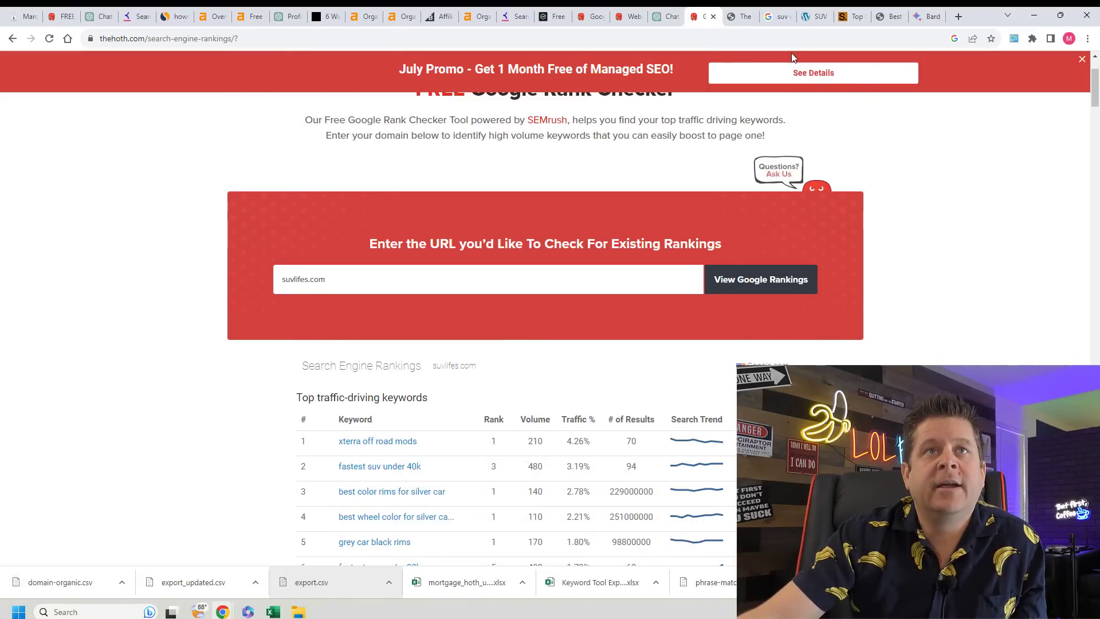
Copy the newsuv.org domain from its open article and check its existing Google rankings in the Rank Checker.
click(816, 17)
drag(166, 38, 100, 38)
key(ctrl+c)
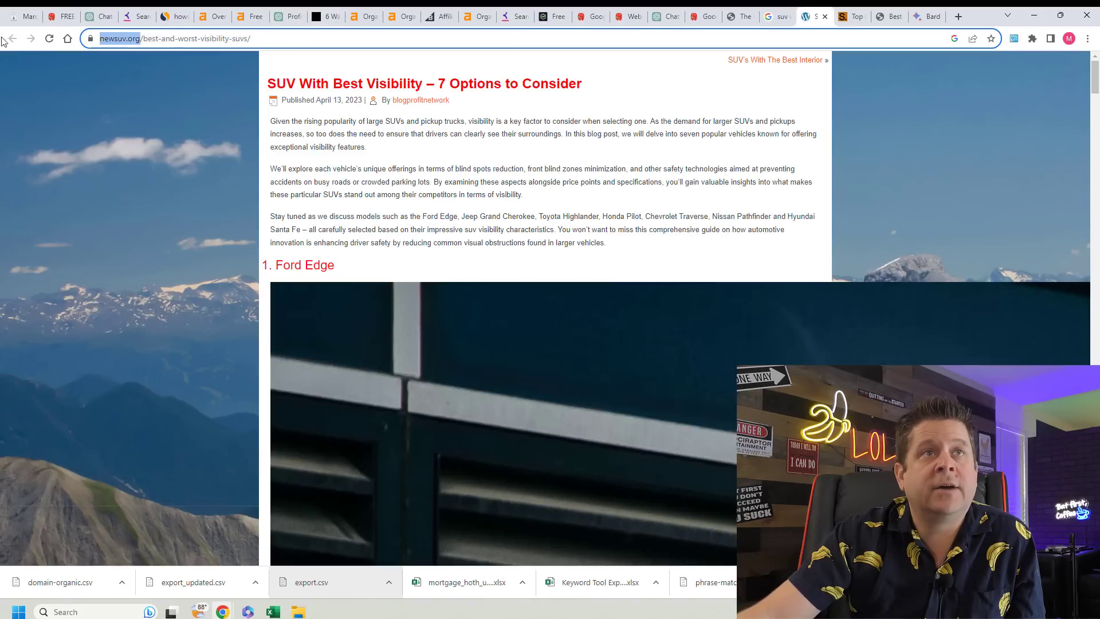
click(777, 20)
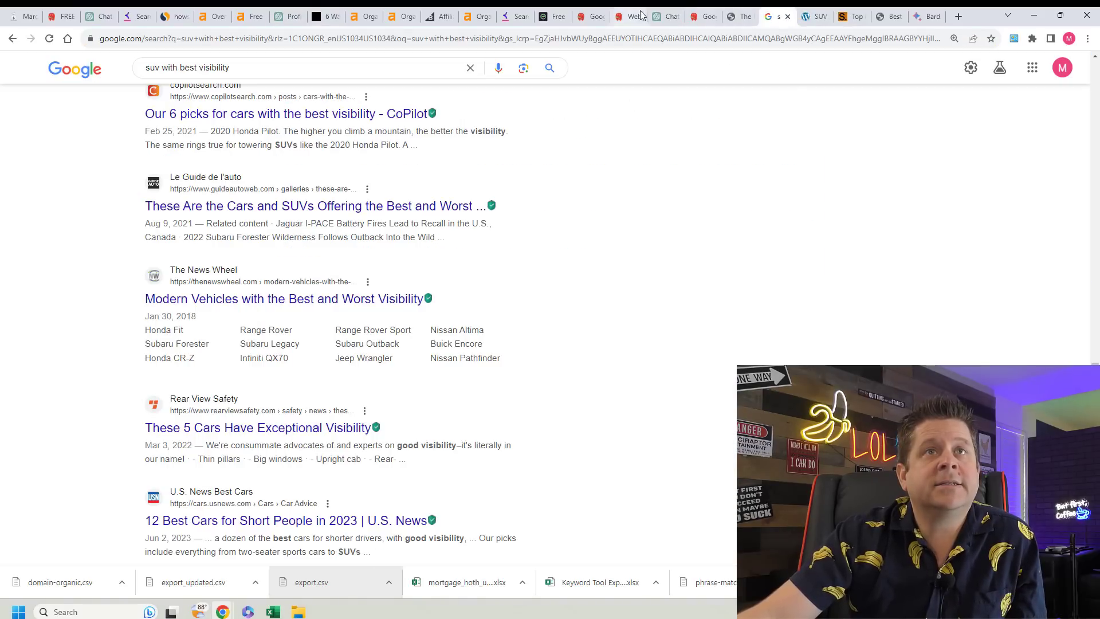
click(692, 17)
click(321, 280)
key(ctrl+a)
key(ctrl+v)
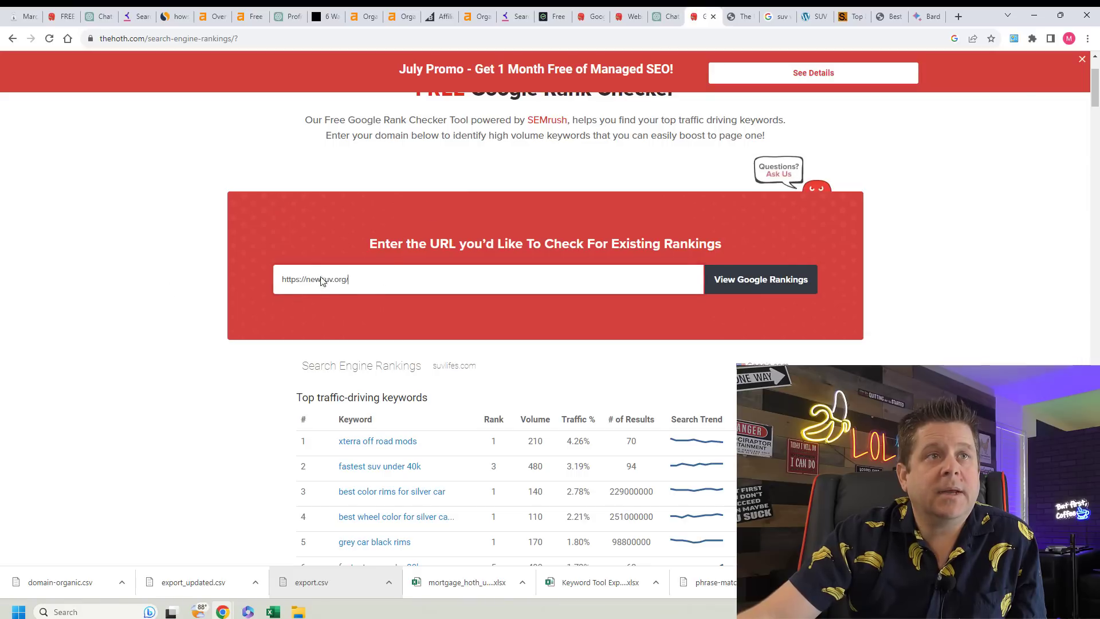
click(792, 291)
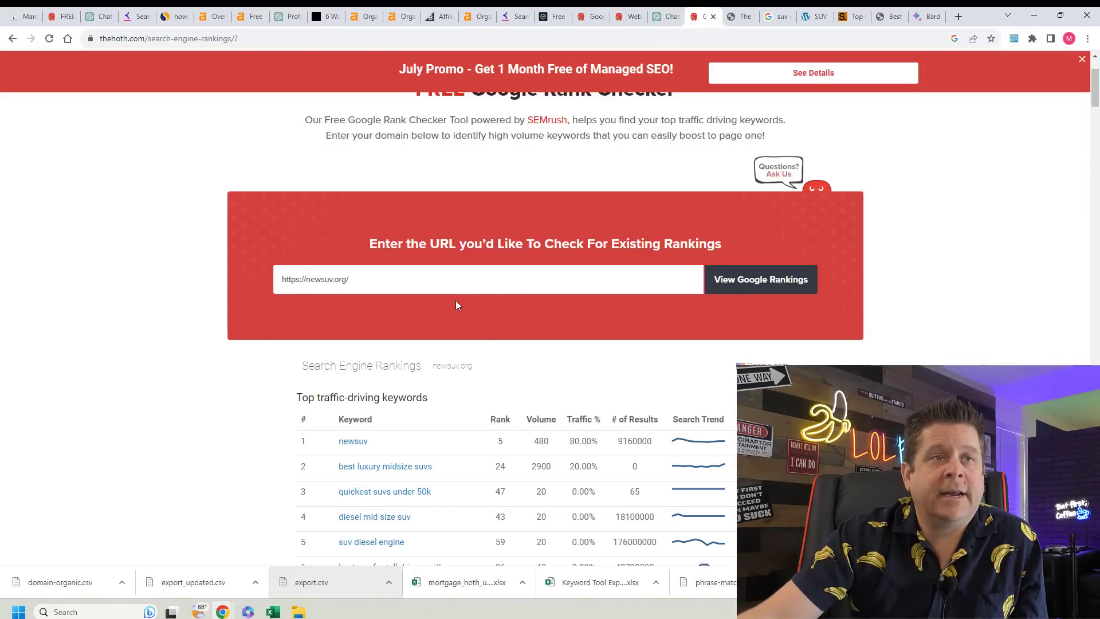
Export the ranking keywords of newsuv.org to CSV.
scroll(456, 303, down, 20)
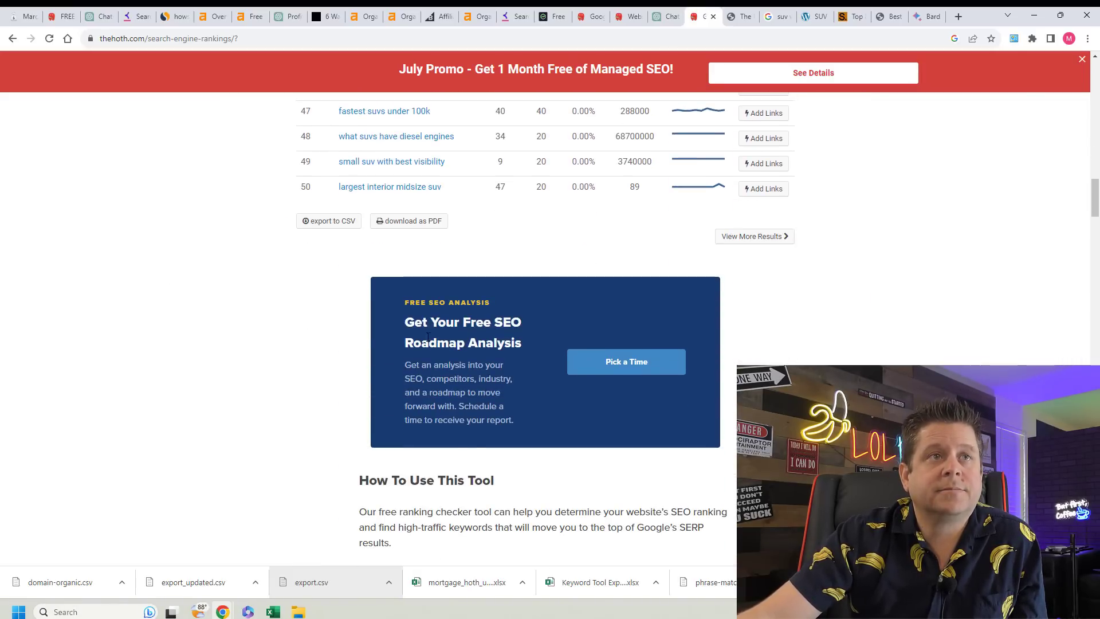
click(322, 229)
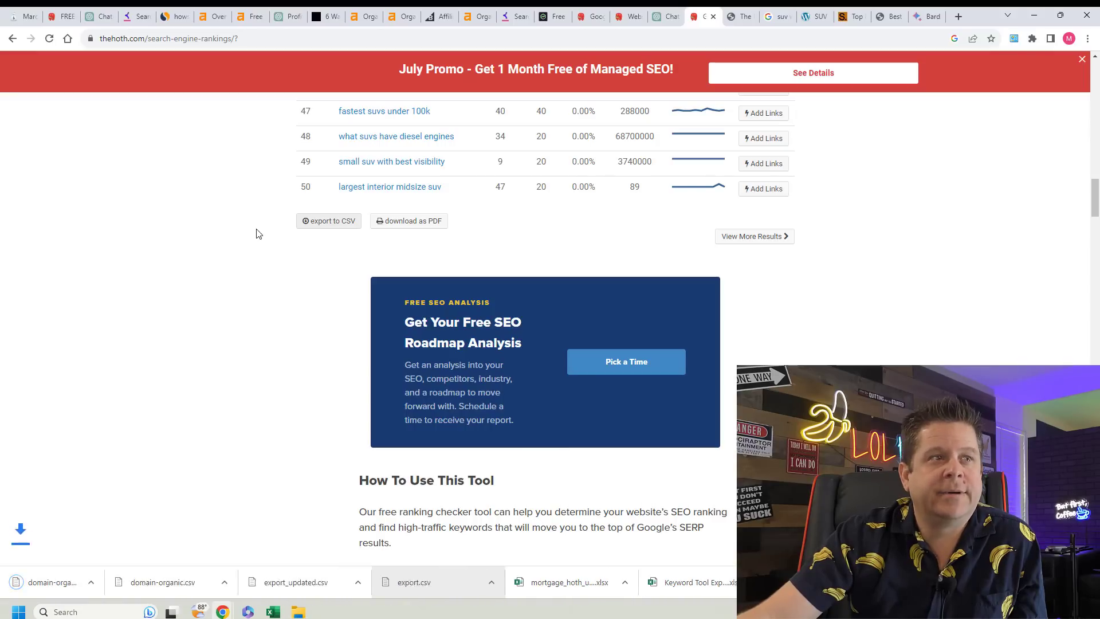
click(664, 16)
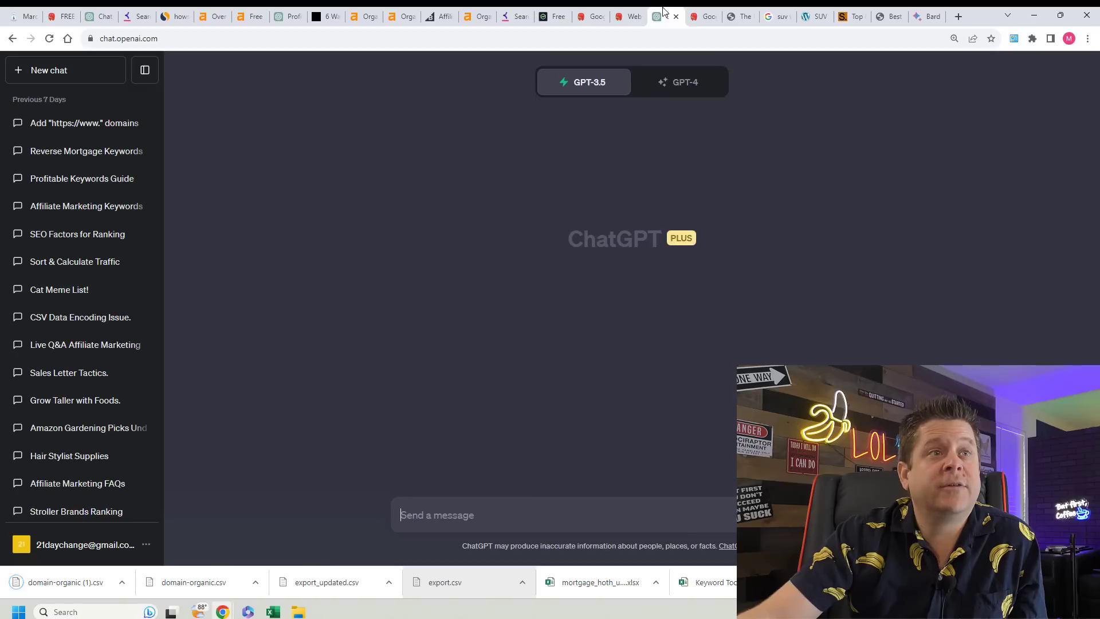
click(707, 13)
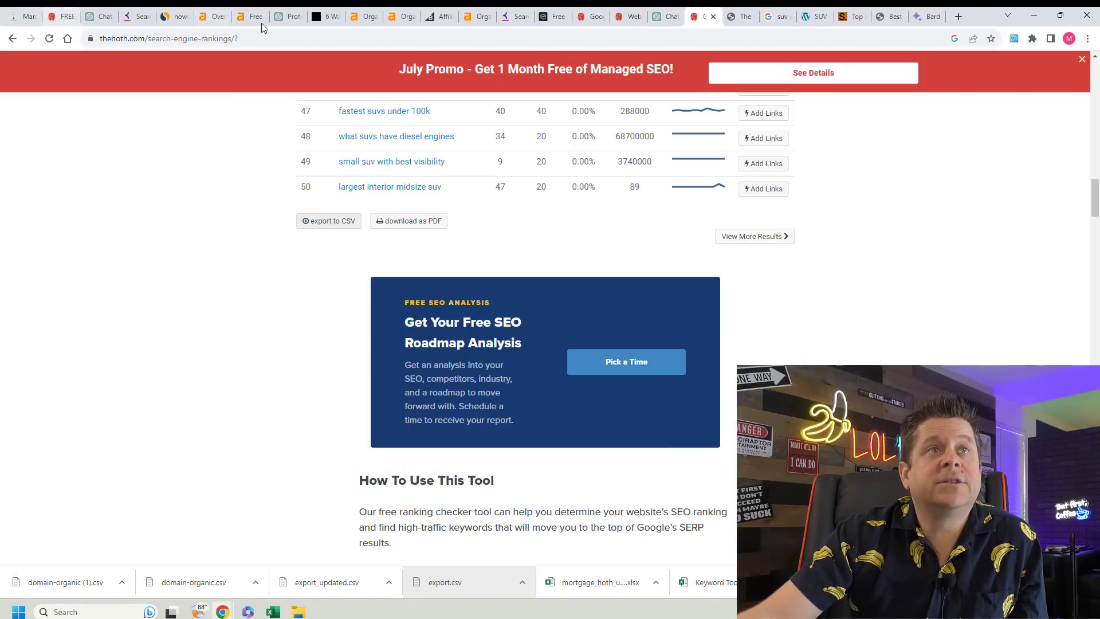
Copy the best10cars.com domain from its open article and check its existing Google rankings in the Rank Checker.
click(886, 12)
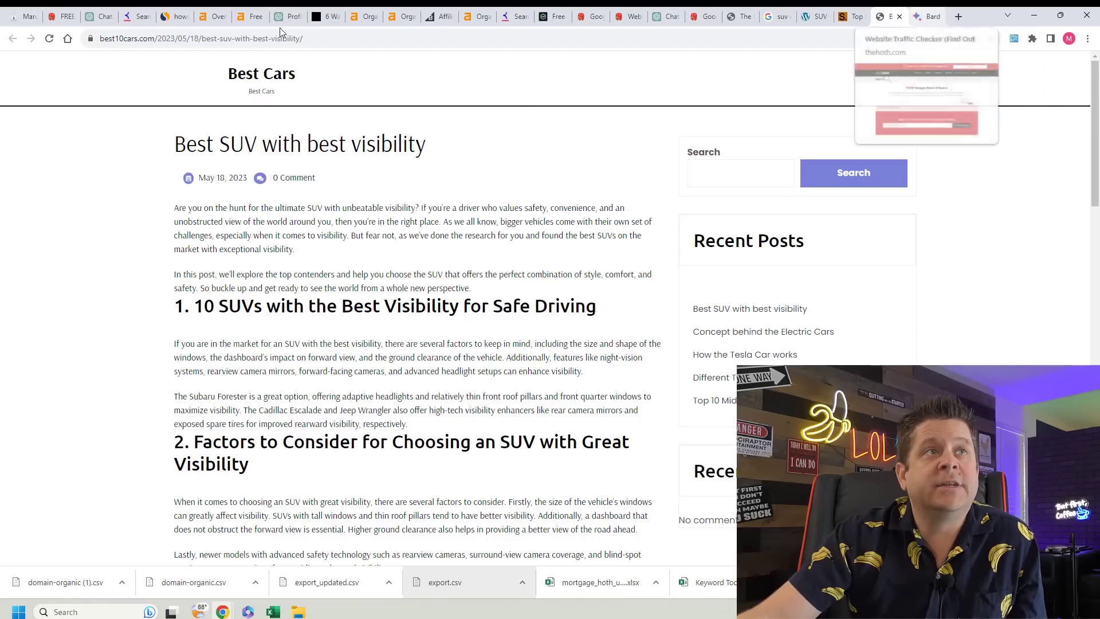
drag(154, 39, 101, 40)
key(ctrl+c)
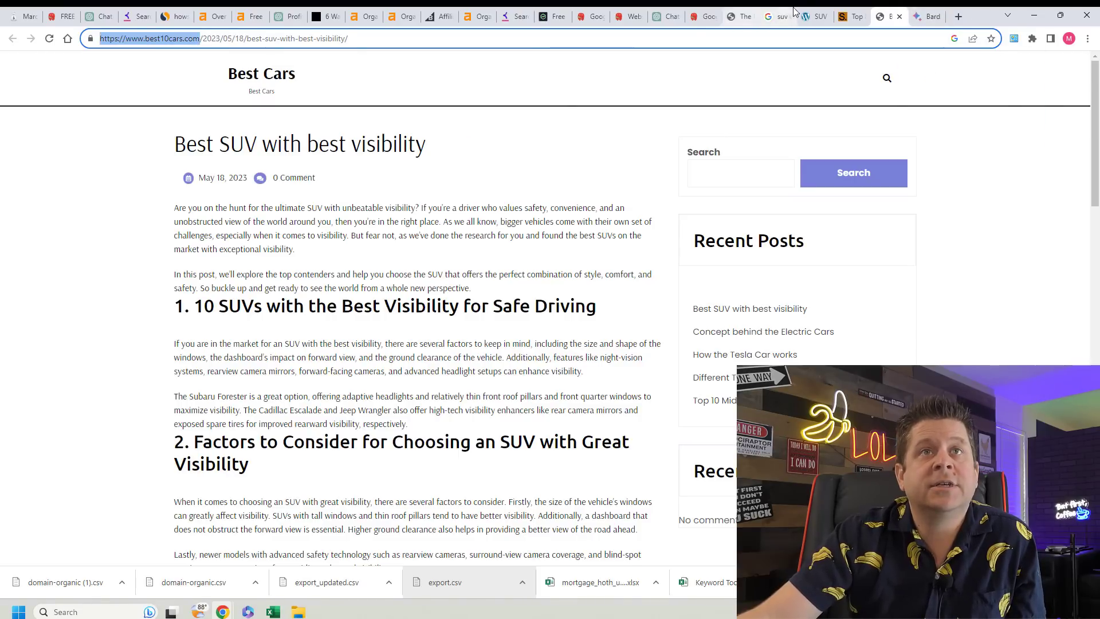
click(813, 16)
click(743, 16)
click(700, 16)
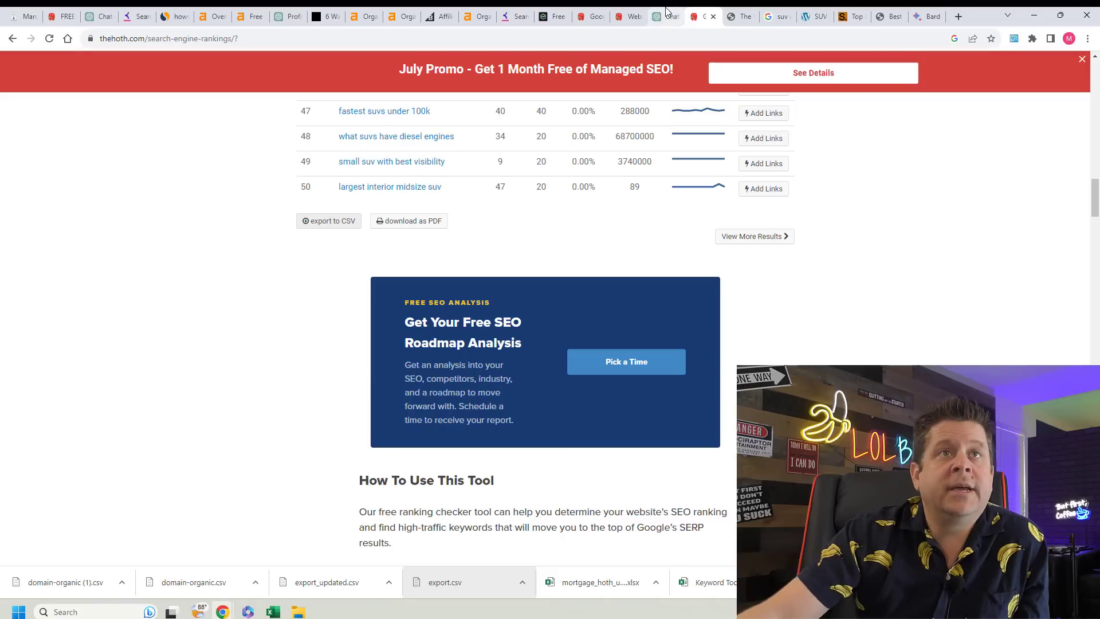
scroll(618, 226, up, 9)
scroll(624, 217, up, 15)
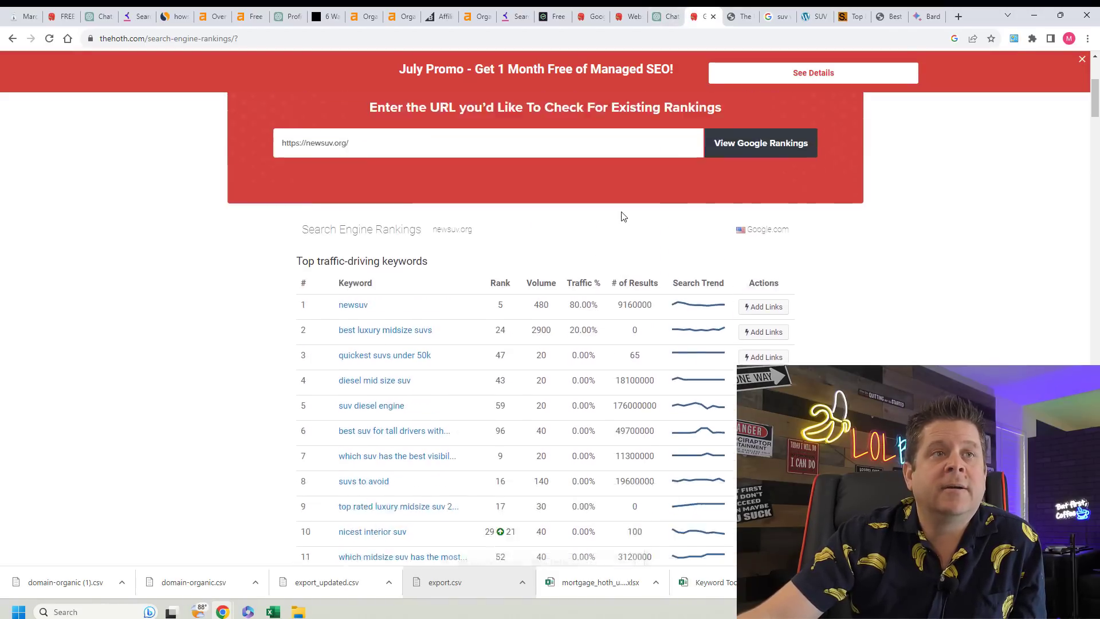
key(ctrl+a)
key(ctrl+v)
click(761, 337)
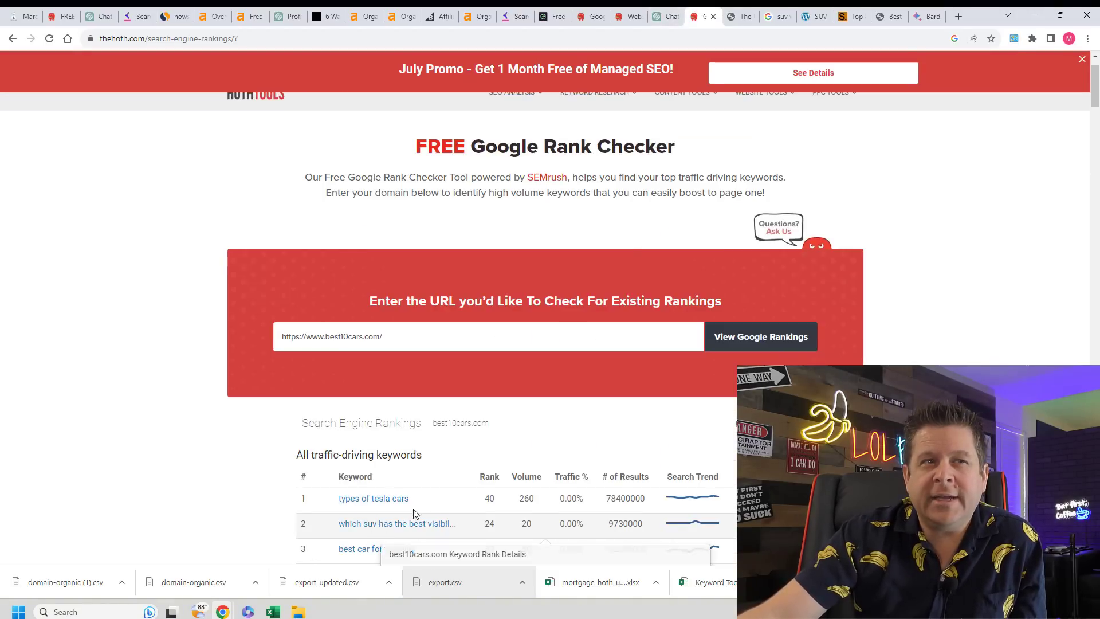
Look through the ranking keywords of best10cars.com and export them to CSV.
scroll(1095, 293, down, 20)
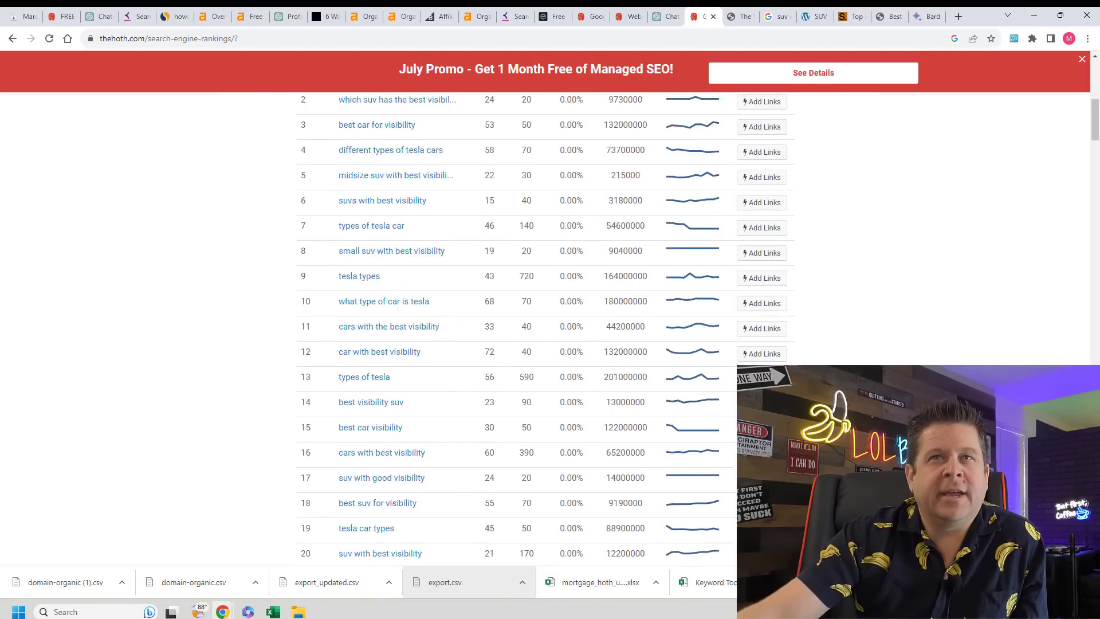
scroll(1095, 293, up, 20)
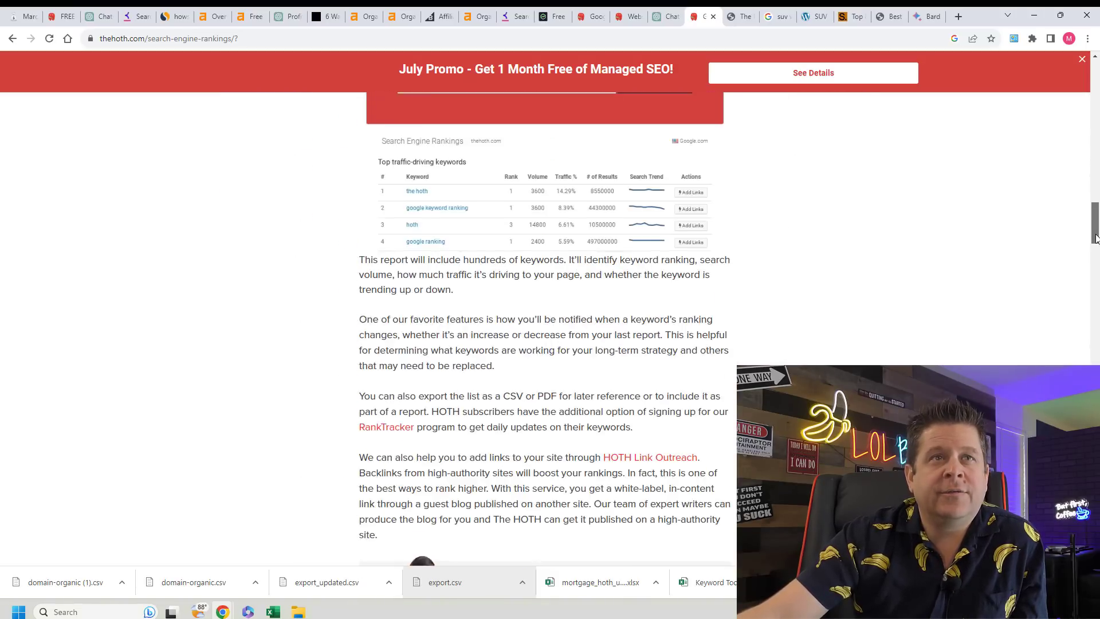
click(330, 395)
Search Google for "bulk csv to xls converter" and open FreeConvert's CSV to XLS Converter.
click(968, 20)
text(bulk csv to)
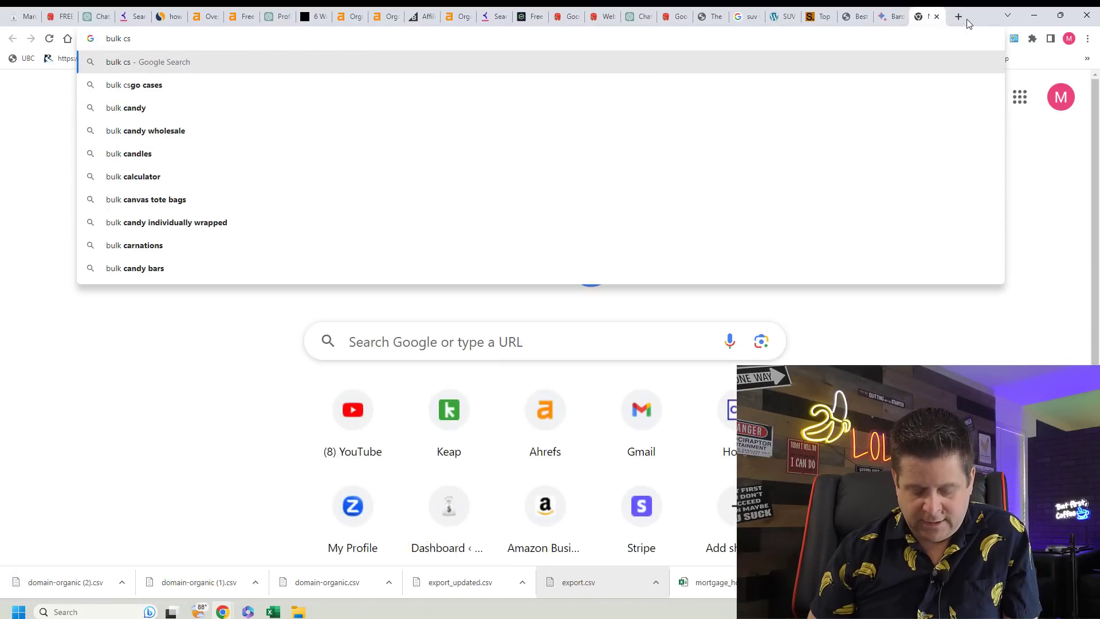
key(Down)
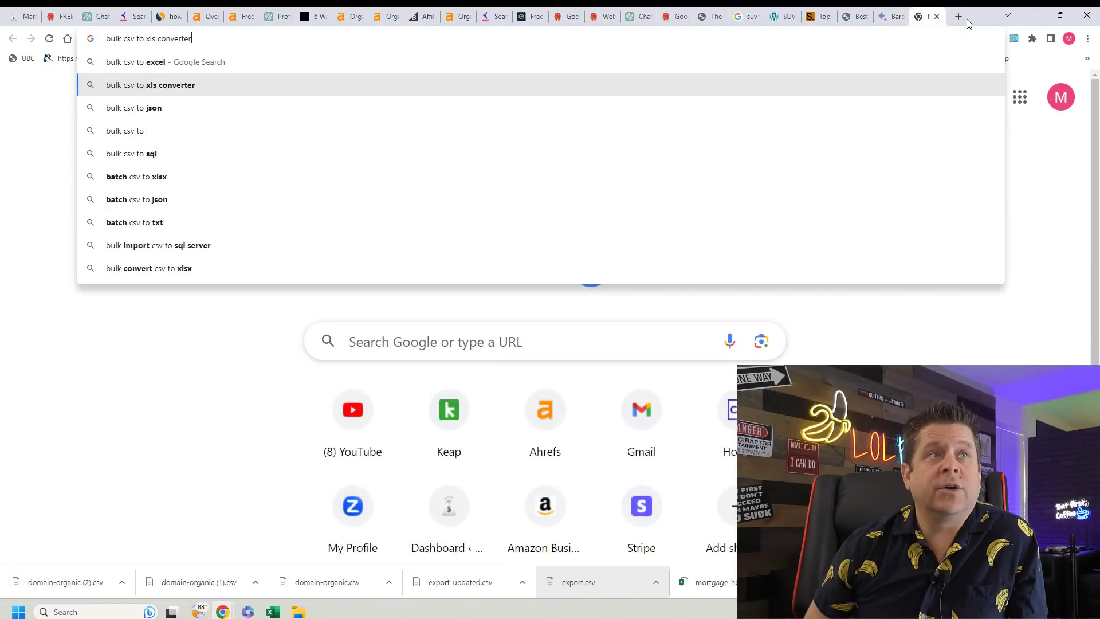
key(Return)
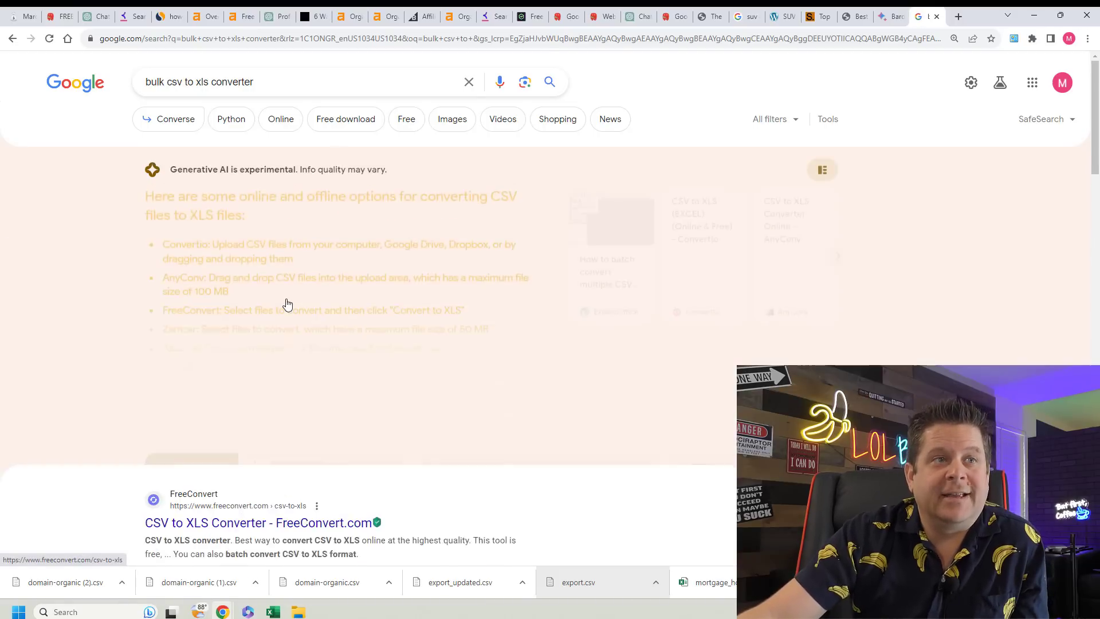
scroll(309, 344, down, 3)
click(343, 380)
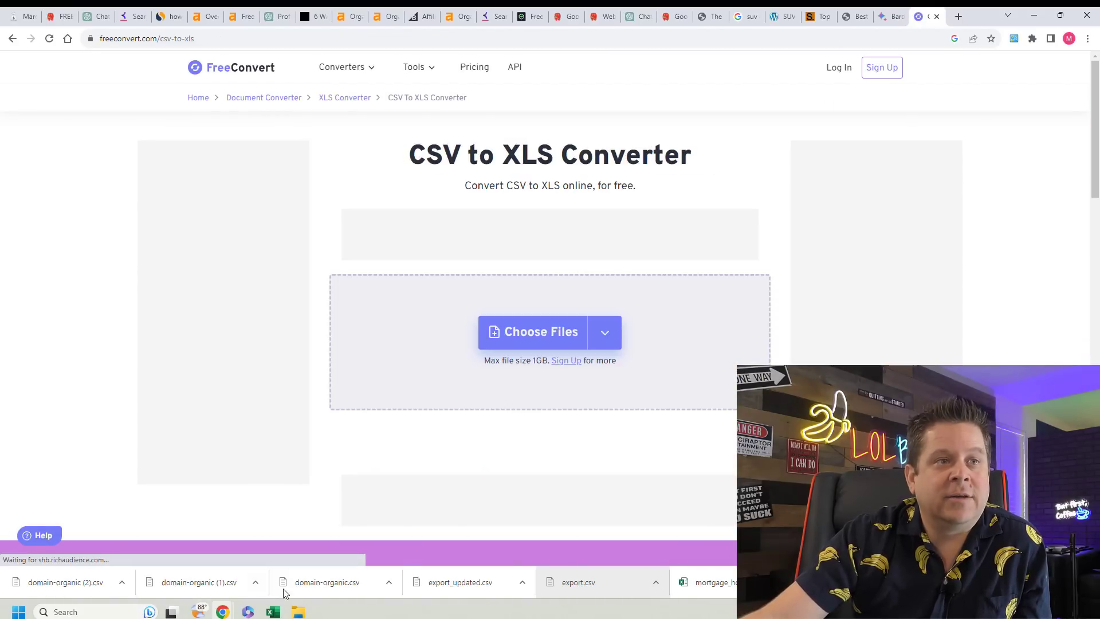
Add domain-organic (2).csv, domain-organic (1).csv and domain-organic.csv to the converter and convert all three to XLS.
click(321, 582)
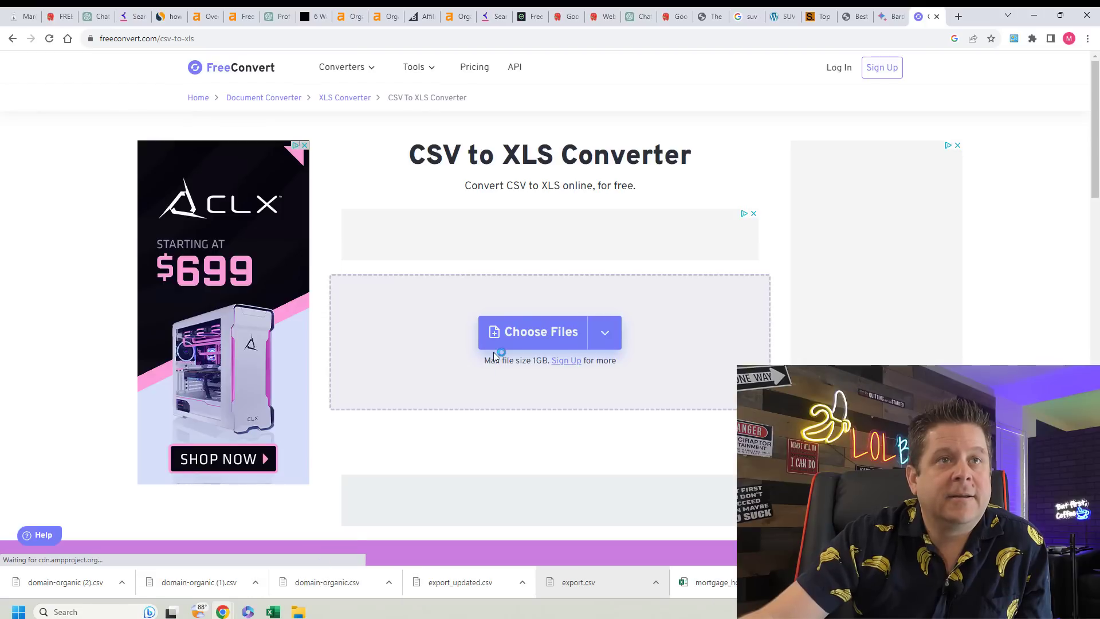
drag(78, 583, 536, 338)
drag(196, 596, 519, 284)
drag(343, 589, 572, 258)
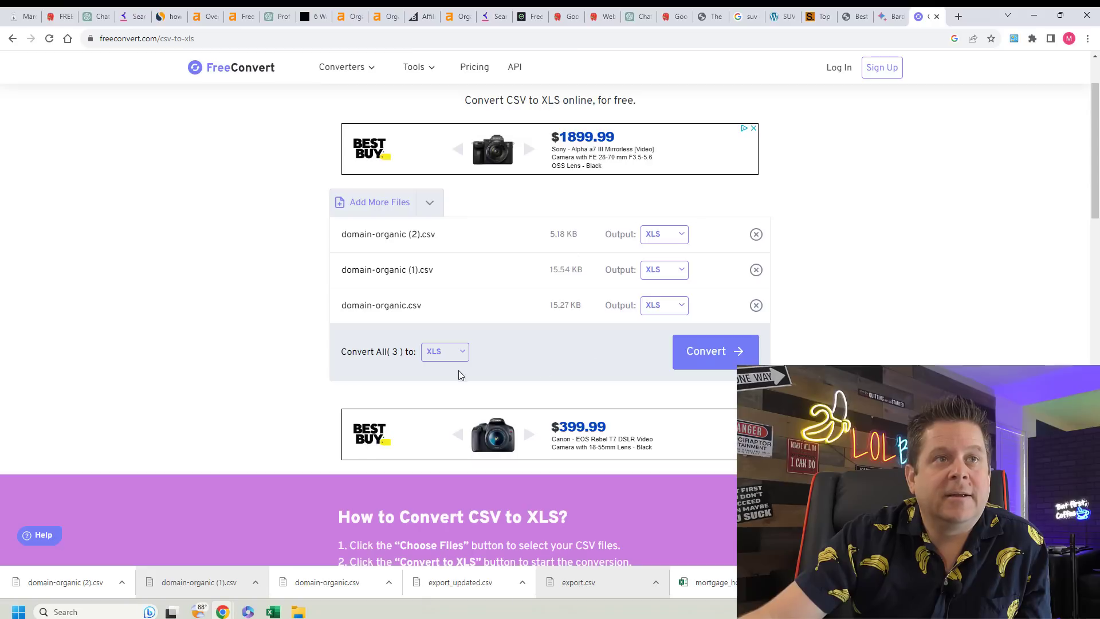
click(694, 350)
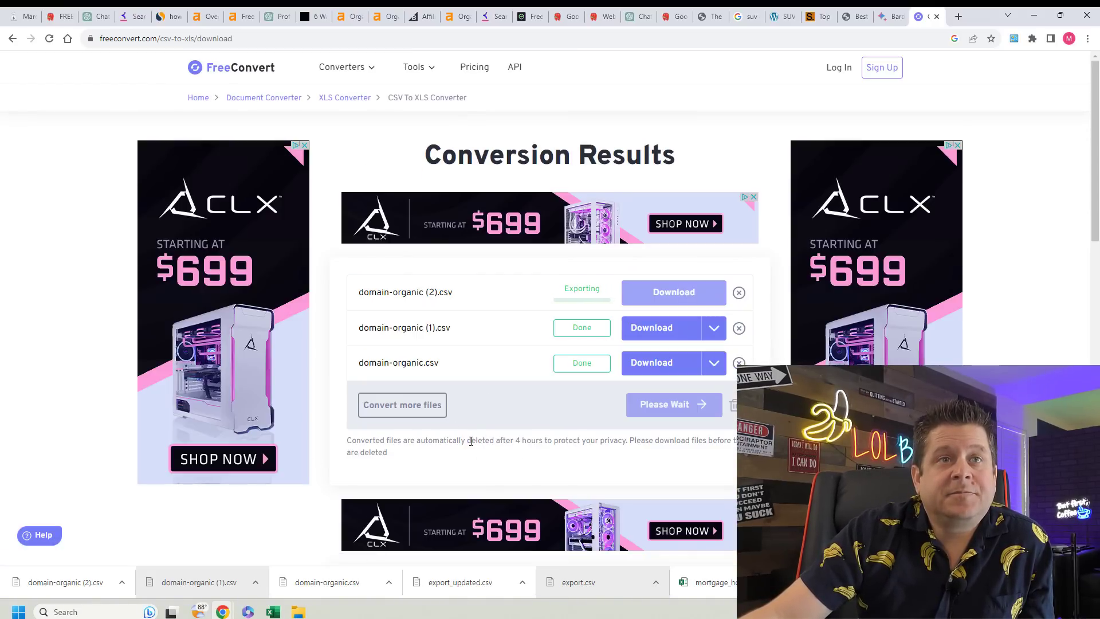
Download all converted files and extract compressed.zip into a compressed folder in Downloads.
click(666, 417)
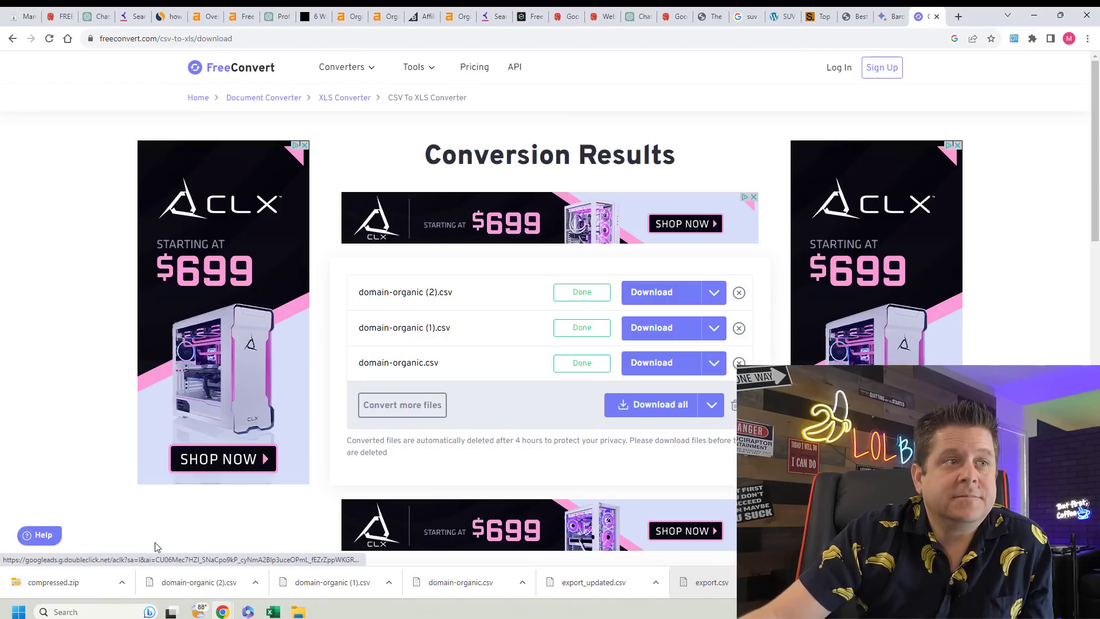
right_click(60, 582)
click(101, 554)
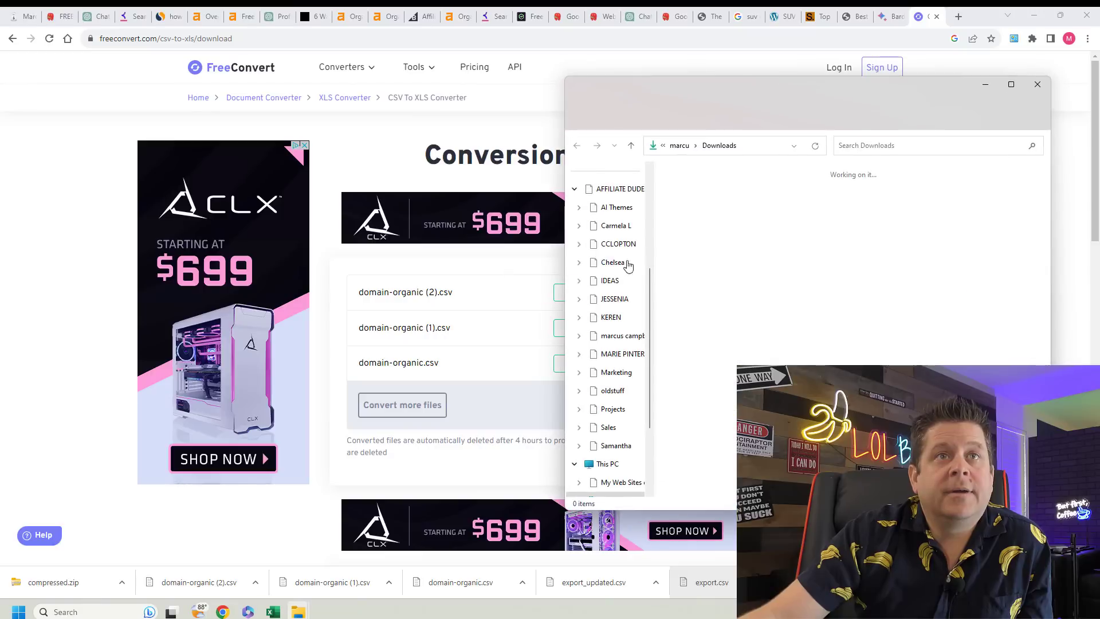
right_click(725, 242)
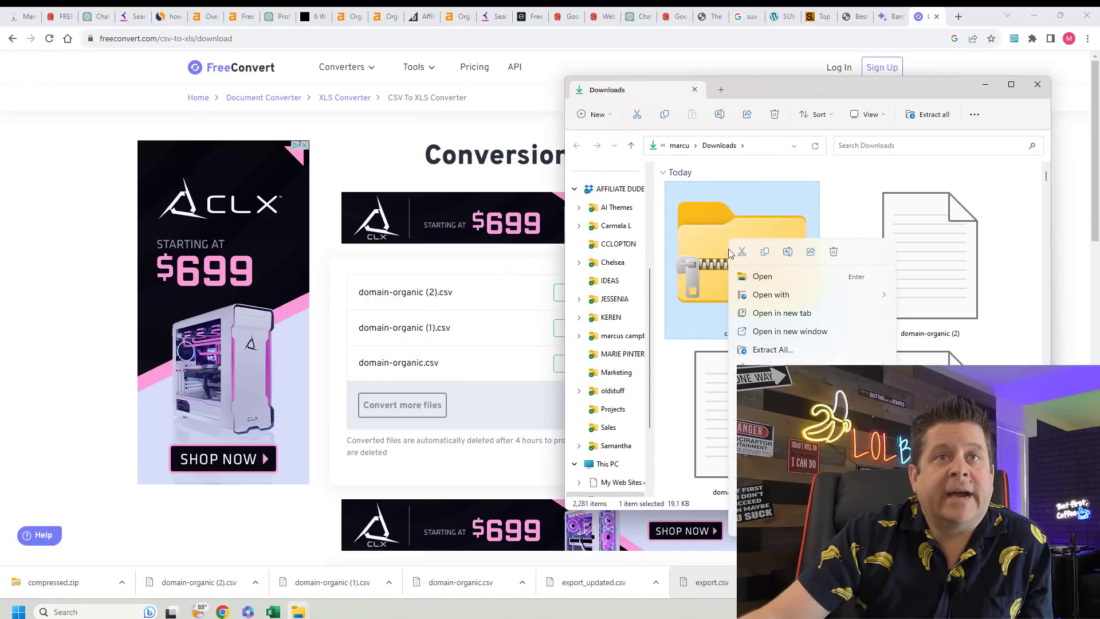
click(756, 349)
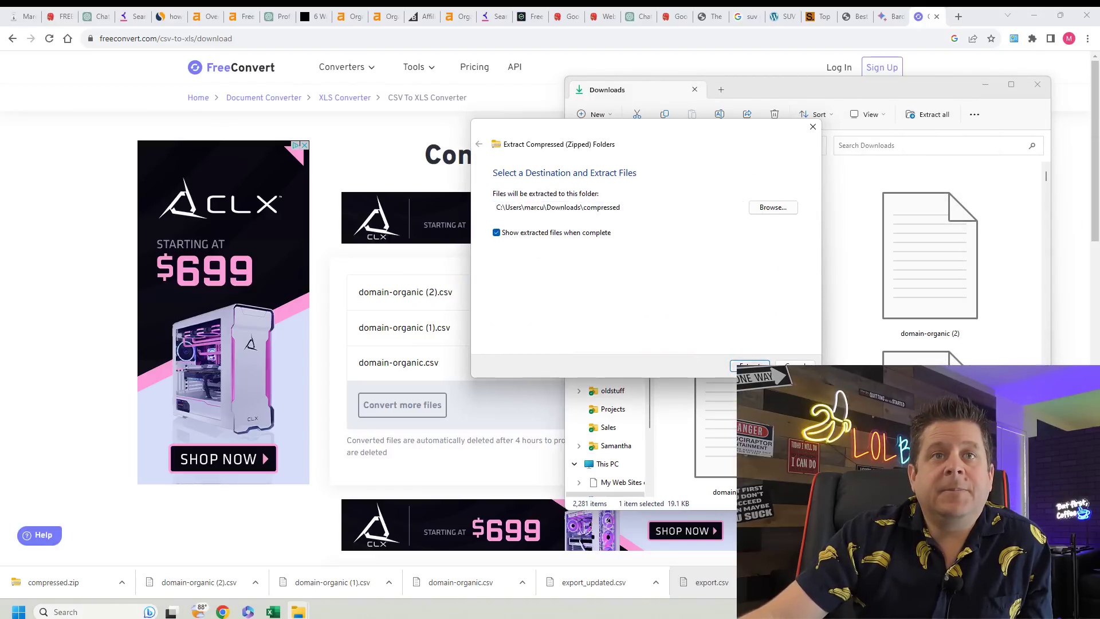
click(752, 365)
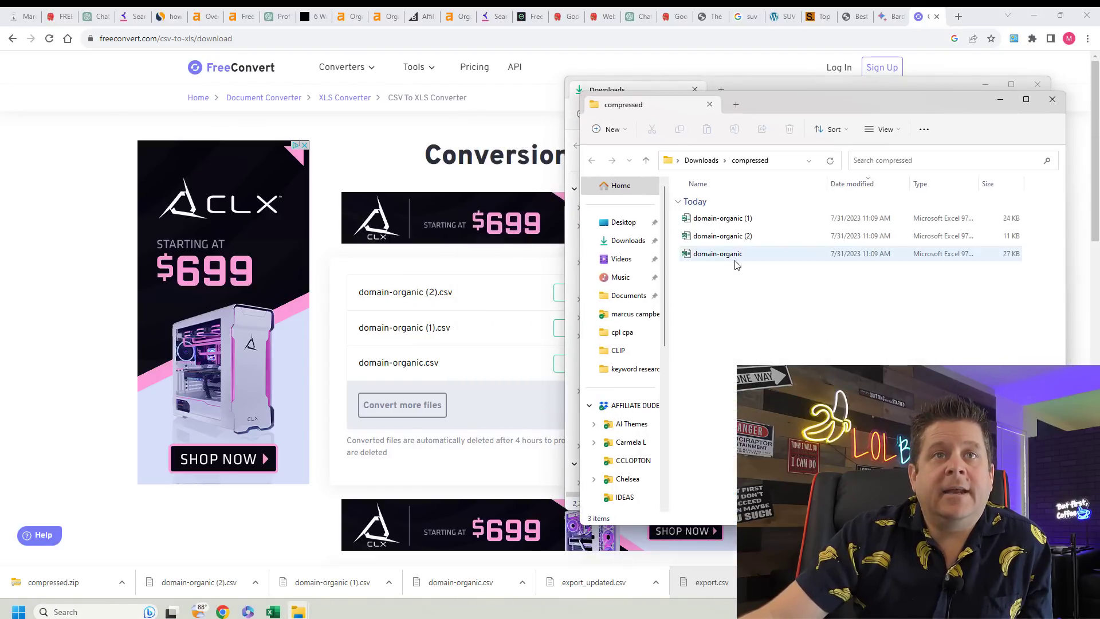
Start a new ChatGPT chat with GPT-4 Code Interpreter and try to upload all three converted domain-organic files at once.
click(99, 11)
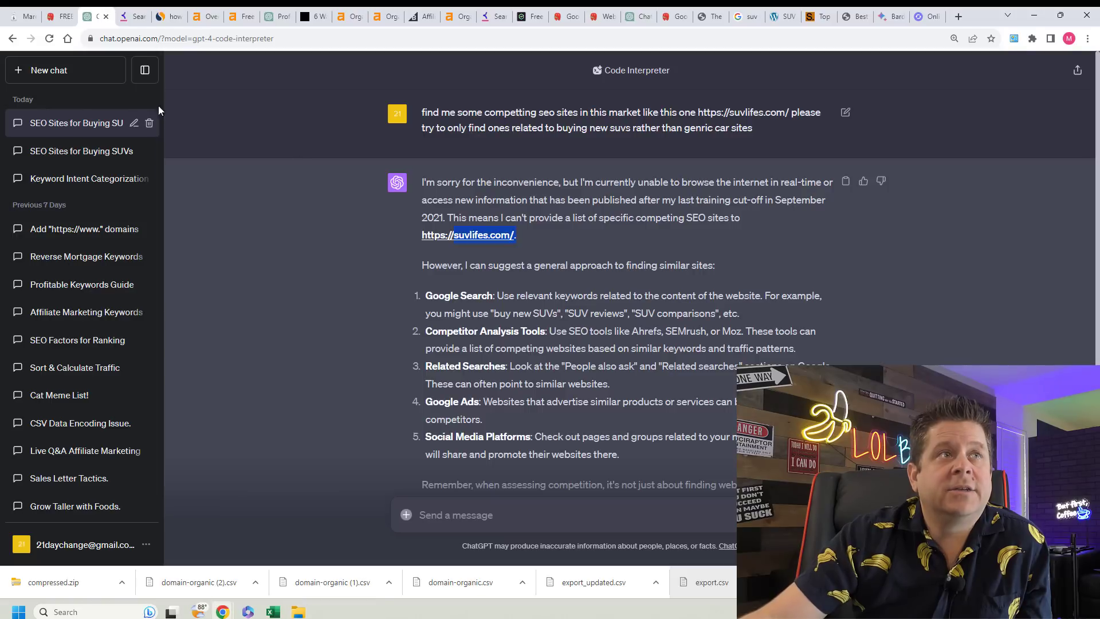
click(49, 70)
mouse_move(662, 82)
click(575, 226)
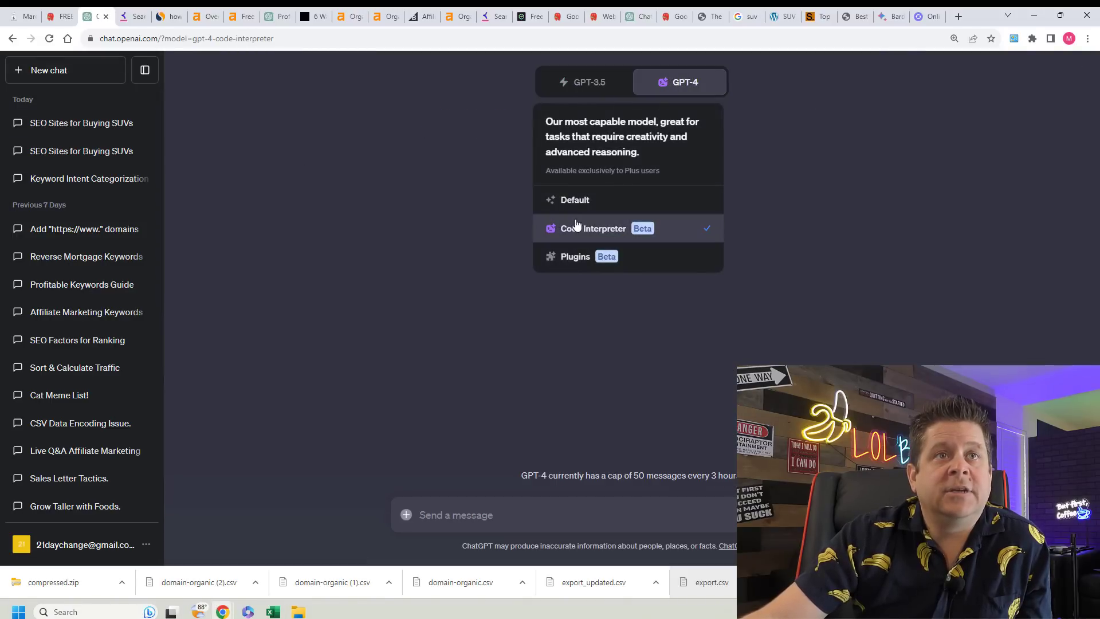
mouse_move(297, 611)
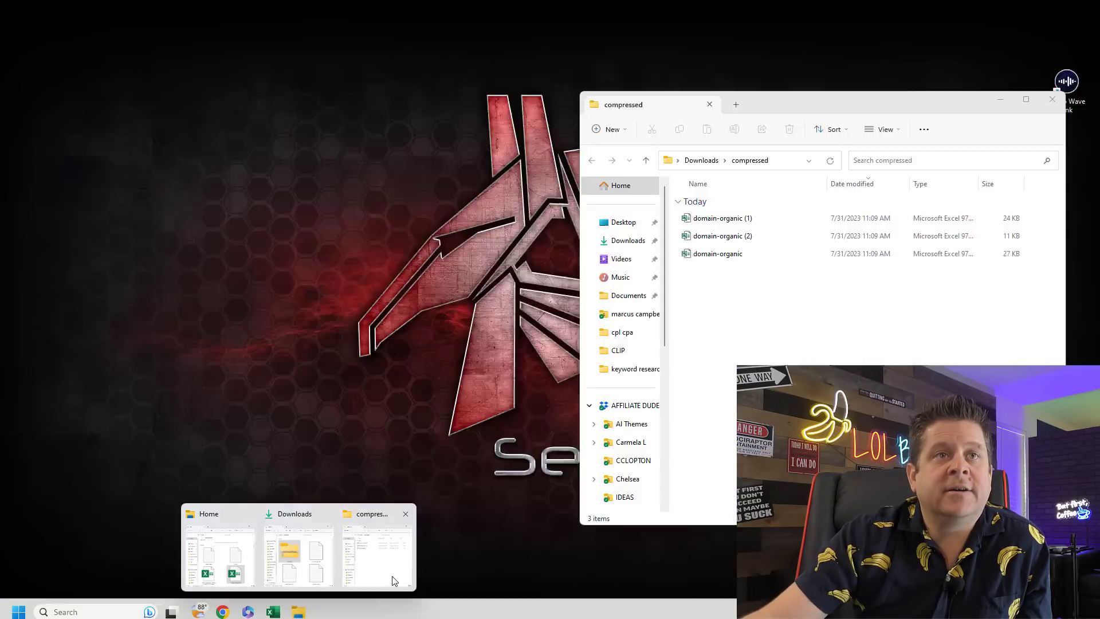
click(377, 551)
drag(743, 311, 537, 520)
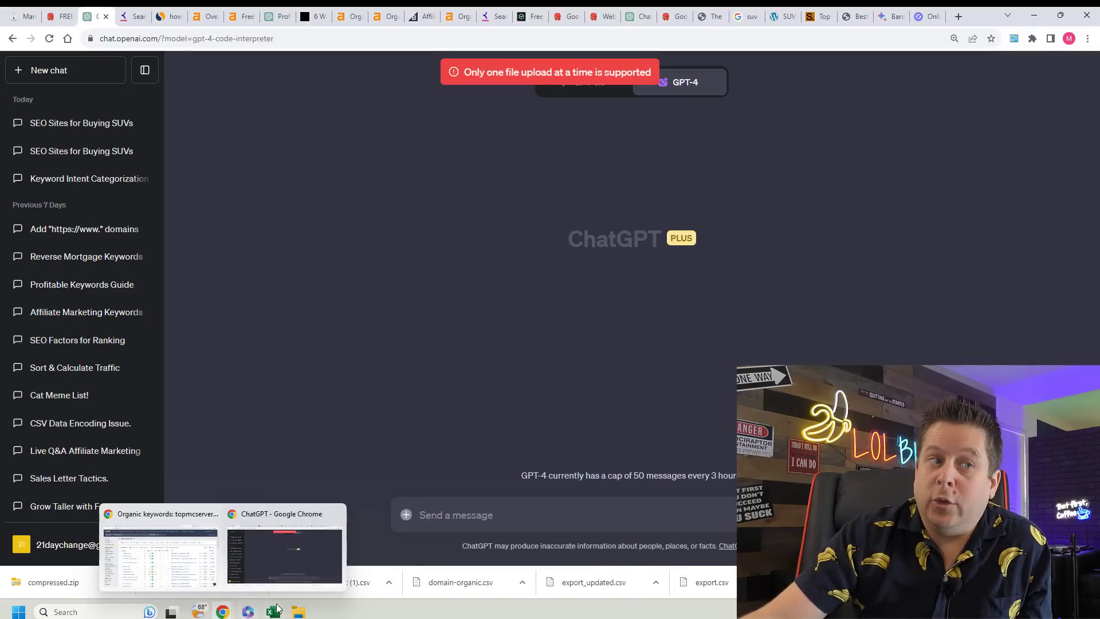
Try to add only the domain-organic (1) file to the new chat and begin a message with "i am".
mouse_move(298, 610)
click(376, 551)
click(814, 277)
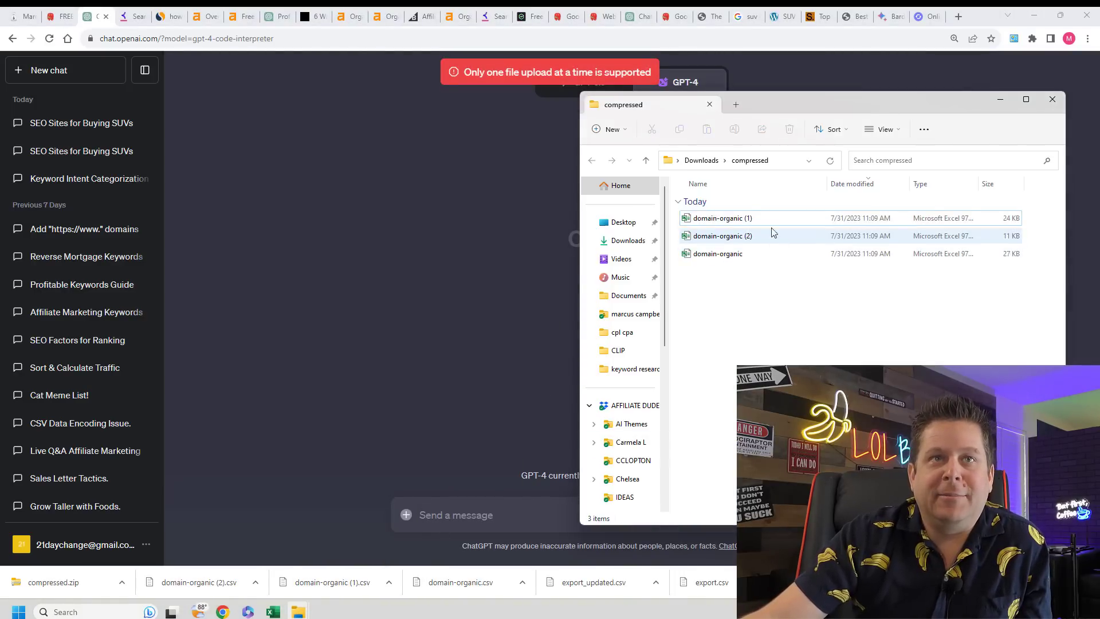
drag(764, 219, 729, 220)
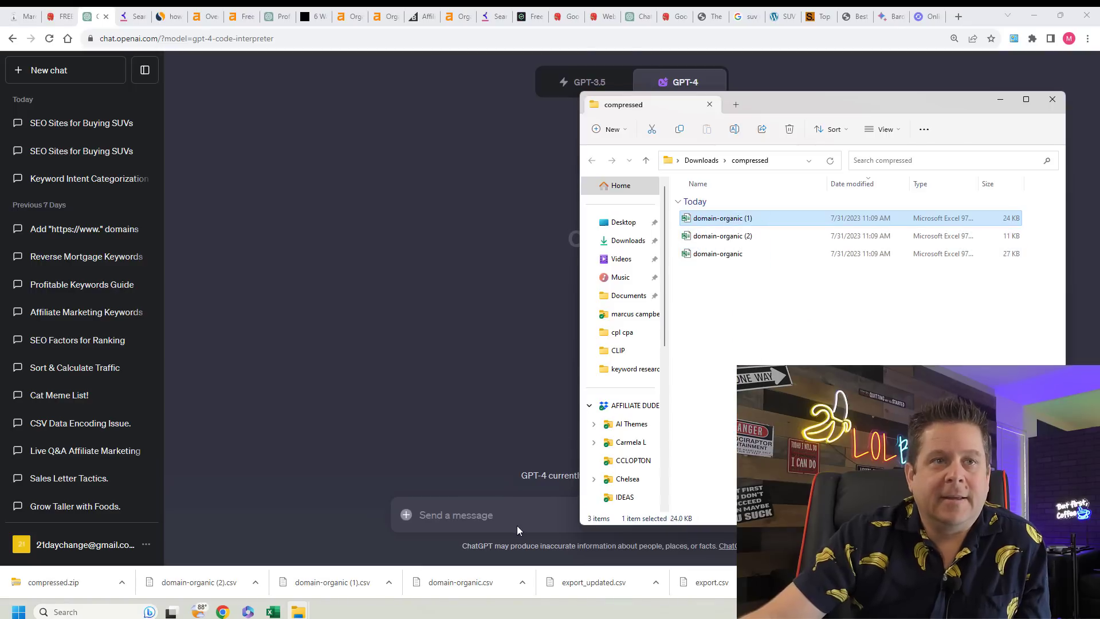
click(522, 515)
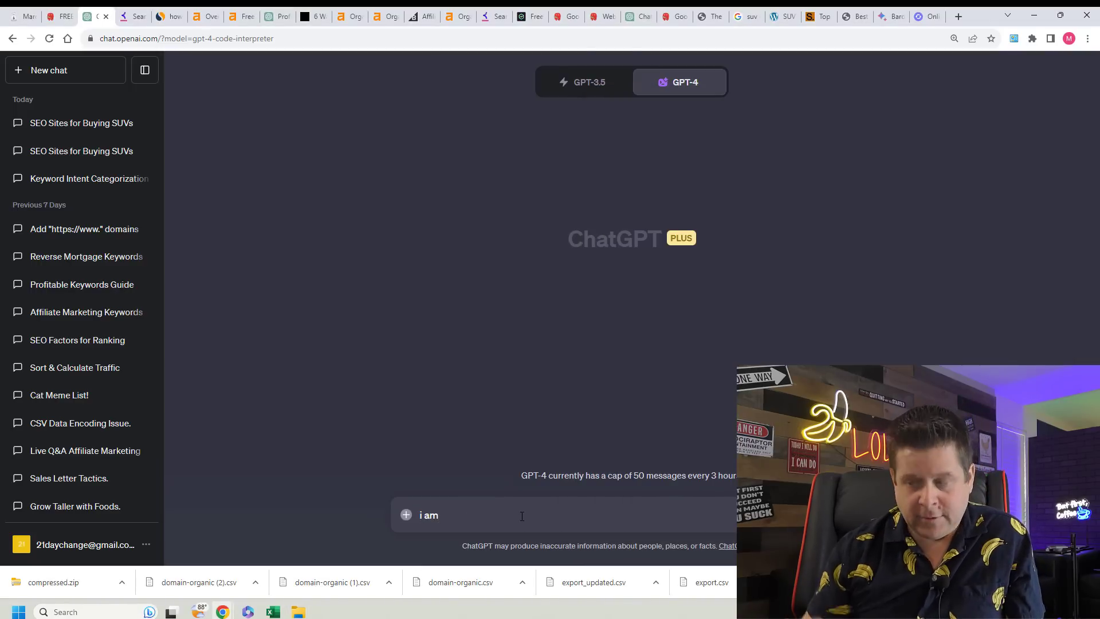
In the Keyword Intent Categorization chat, send "now i am going to send you 3 files for comparible sites and i would like the same kind of report".
click(90, 176)
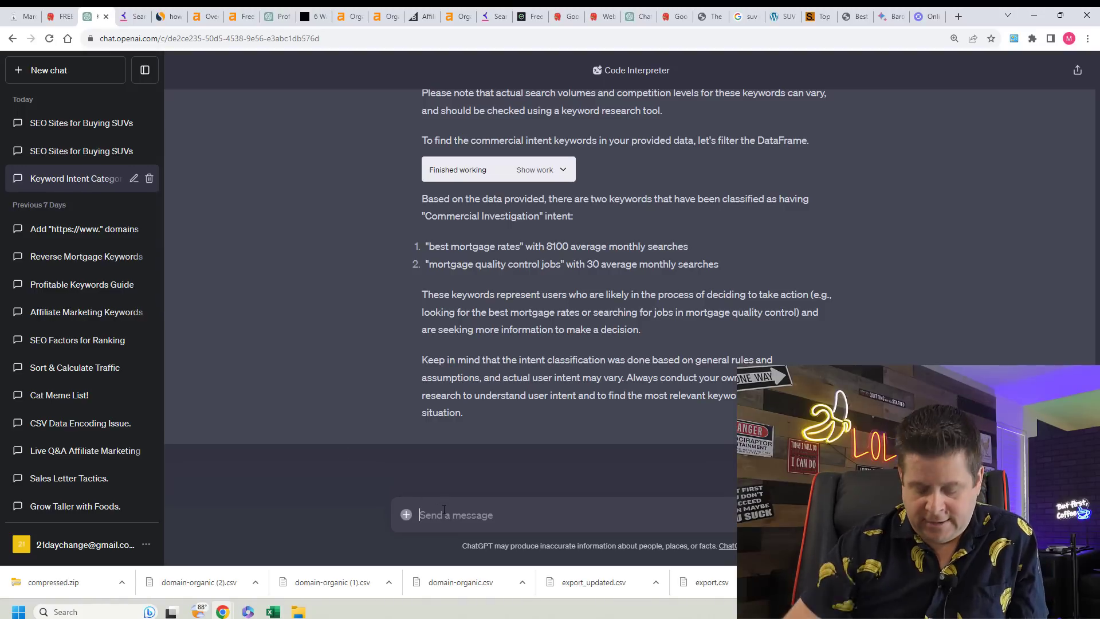
text(now i am going to send you 3 files for comparible sites and i would like t)
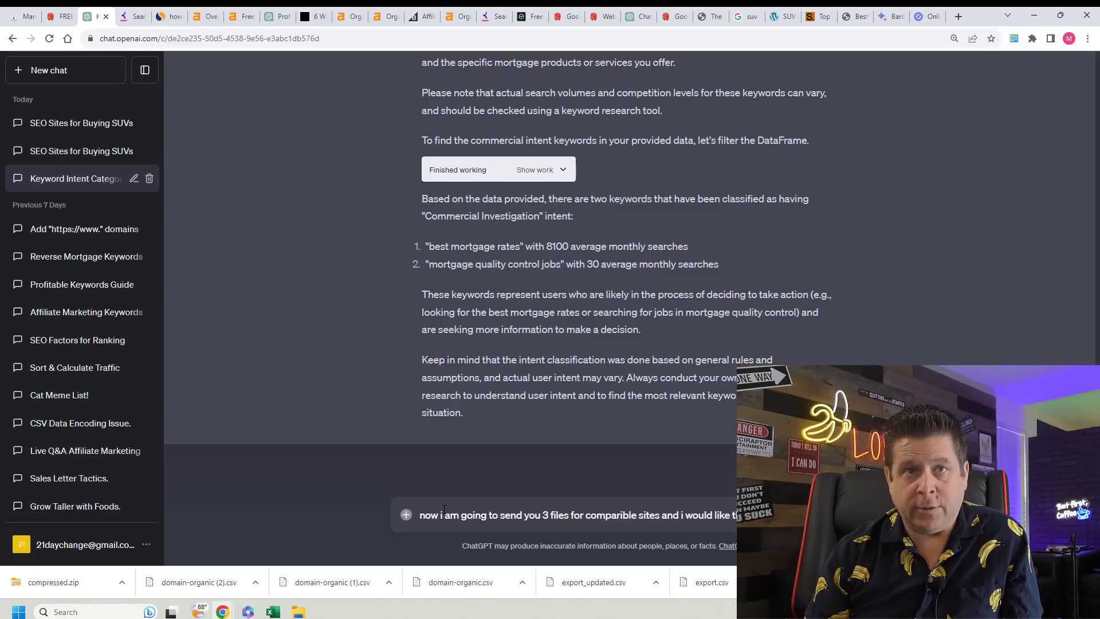
key(Return)
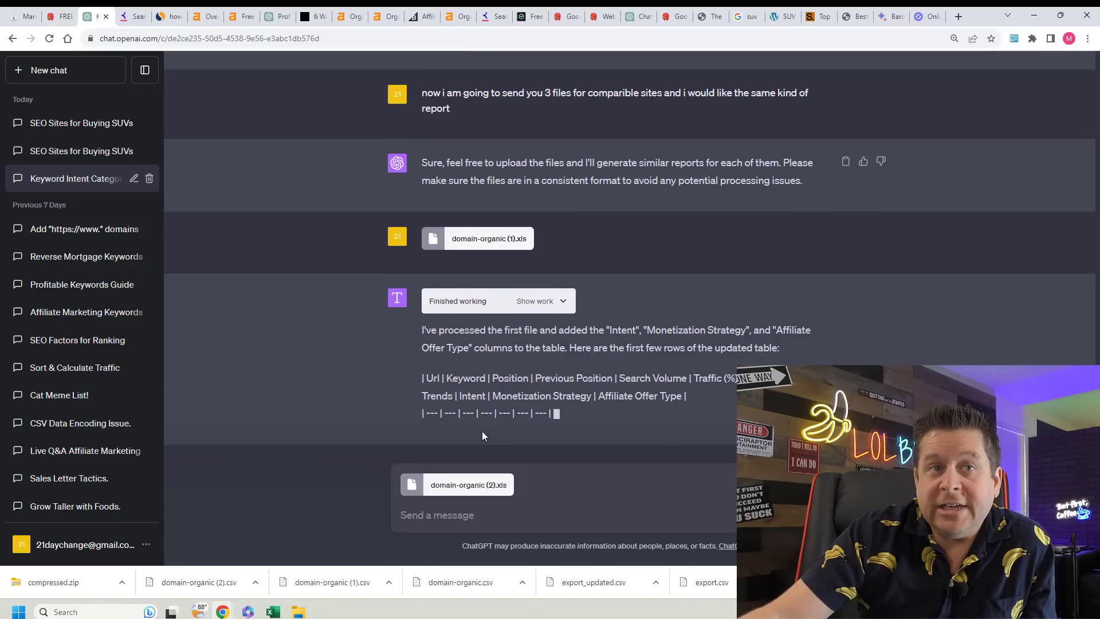
mouse_move(555, 418)
mouse_down()
mouse_move(744, 417)
mouse_move(569, 420)
mouse_up()
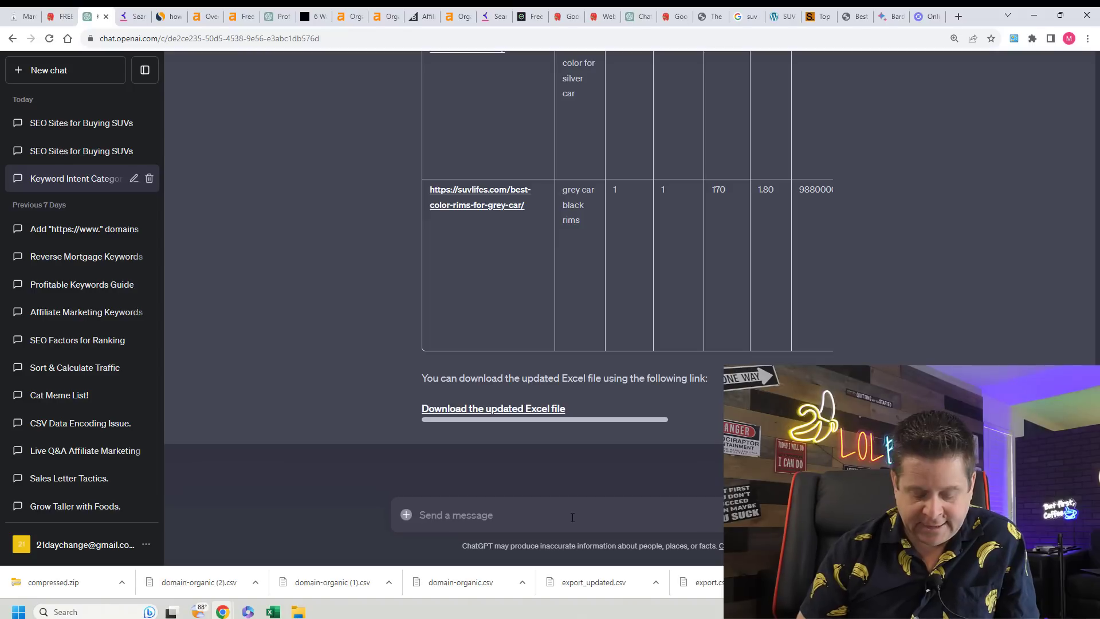
Ask for a master keyword list built from the three provided files, with keyword first, sites in the last column, and duplicates bold and red.
text(please usin)
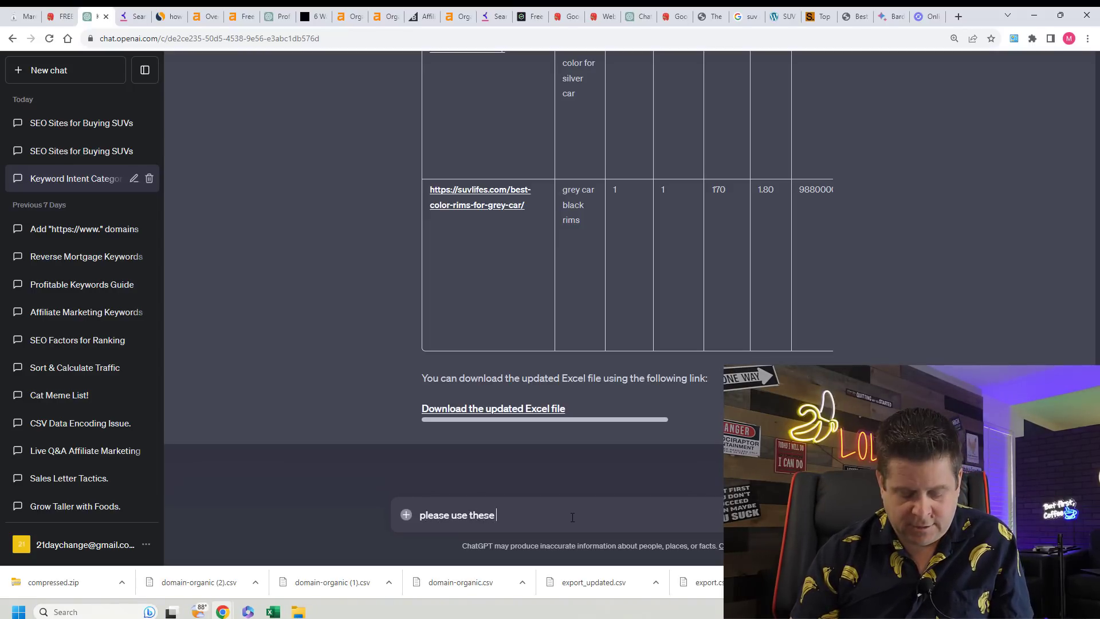
text(these three files i)
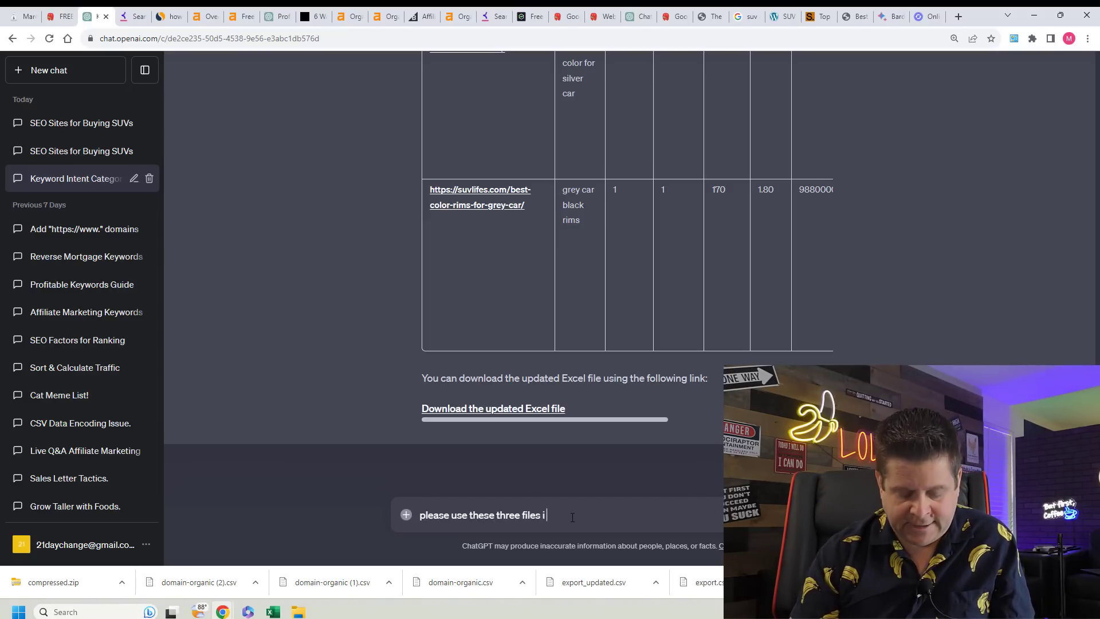
text( fave you to)
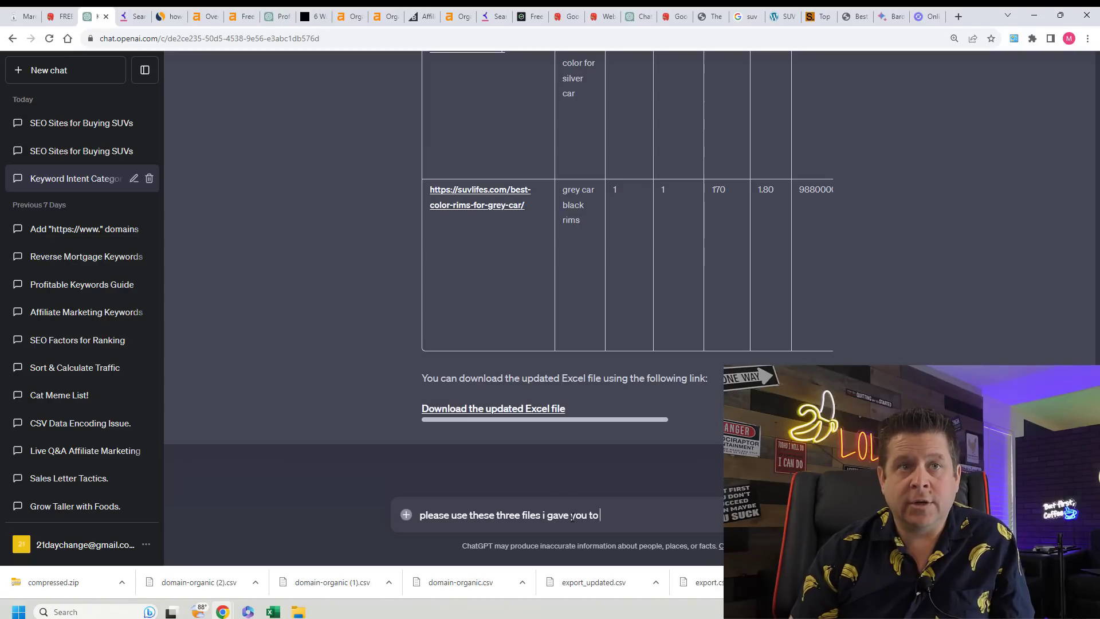
text( come up with a master keyw)
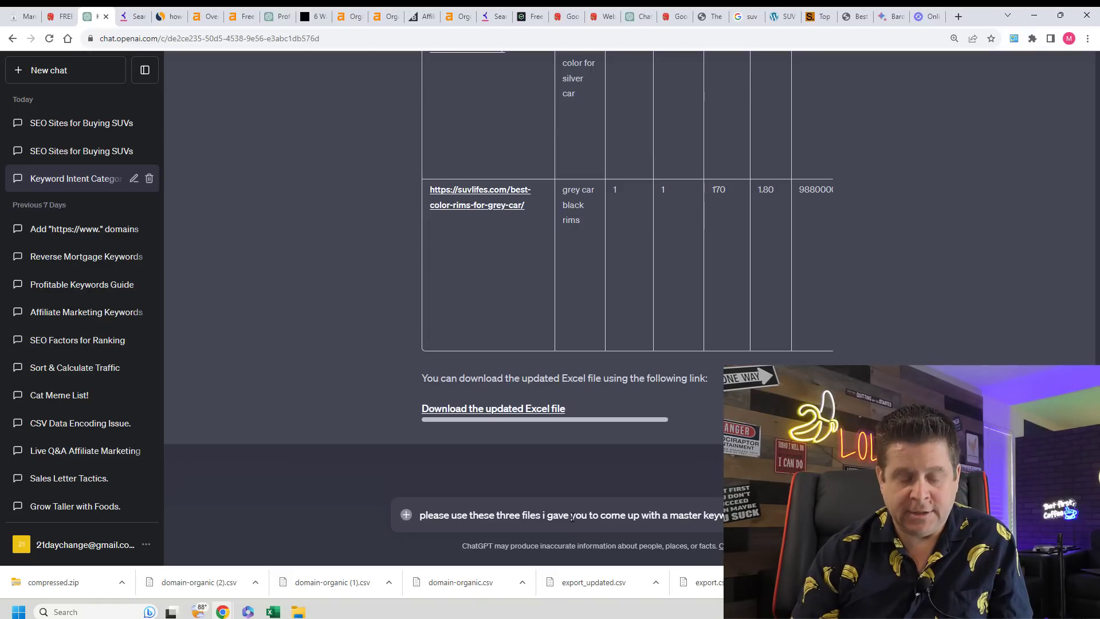
text(the sites is the l)
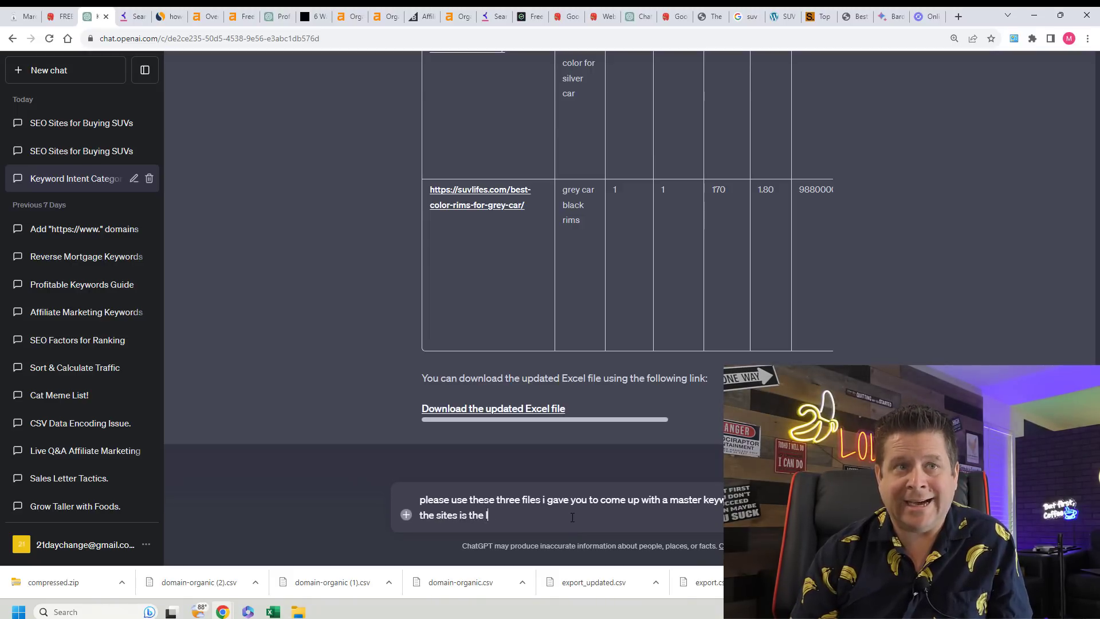
text(ast colimn and the key)
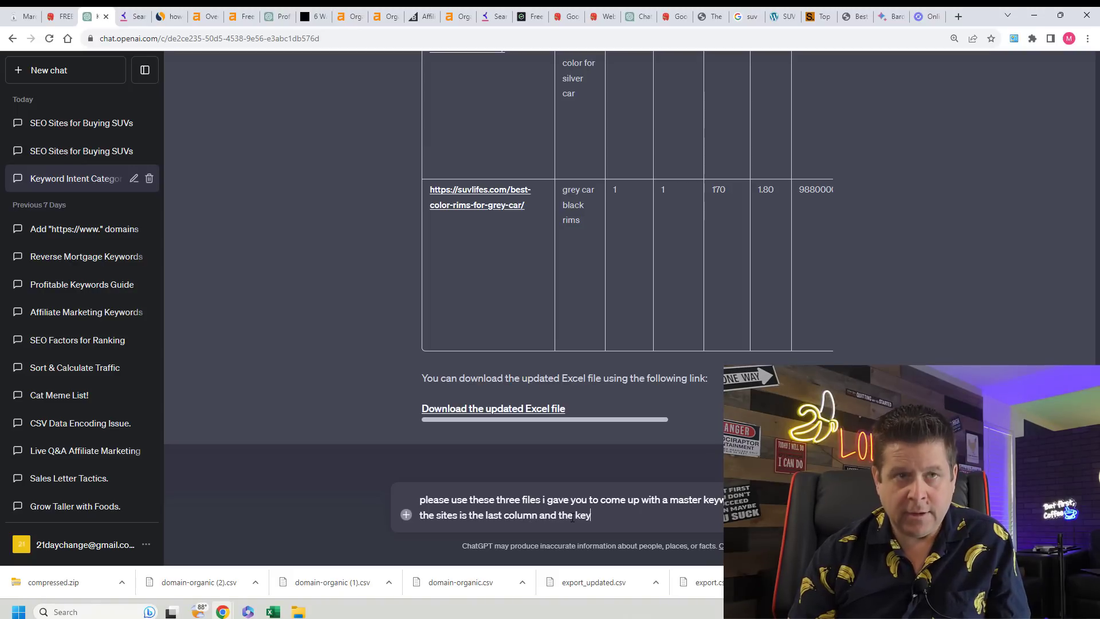
text(word is the )
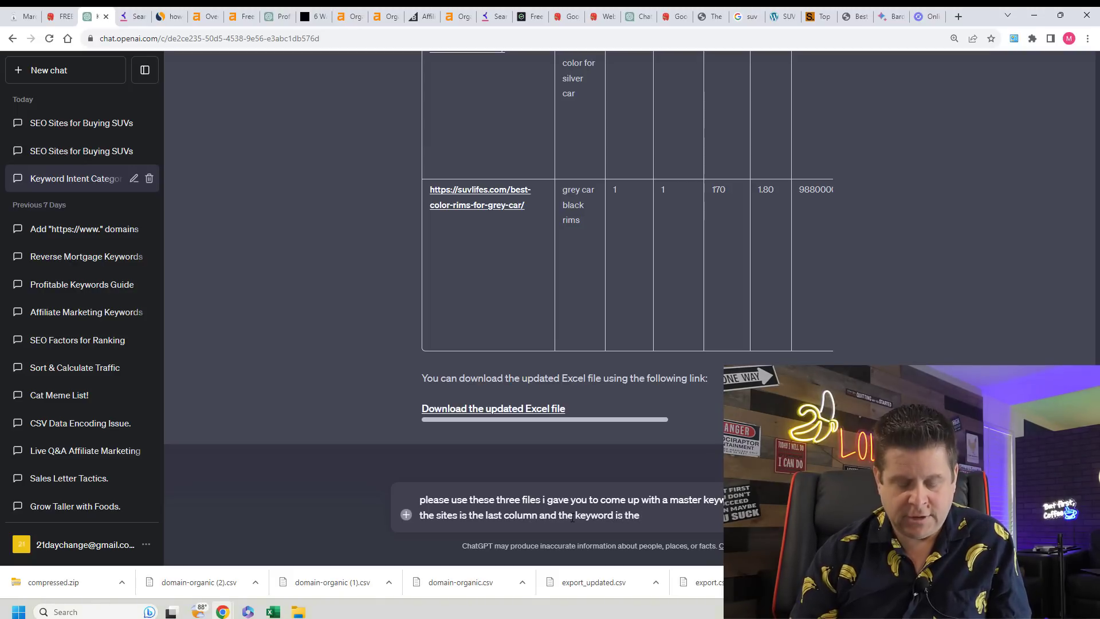
text(first)
text( alks)
text(please ma)
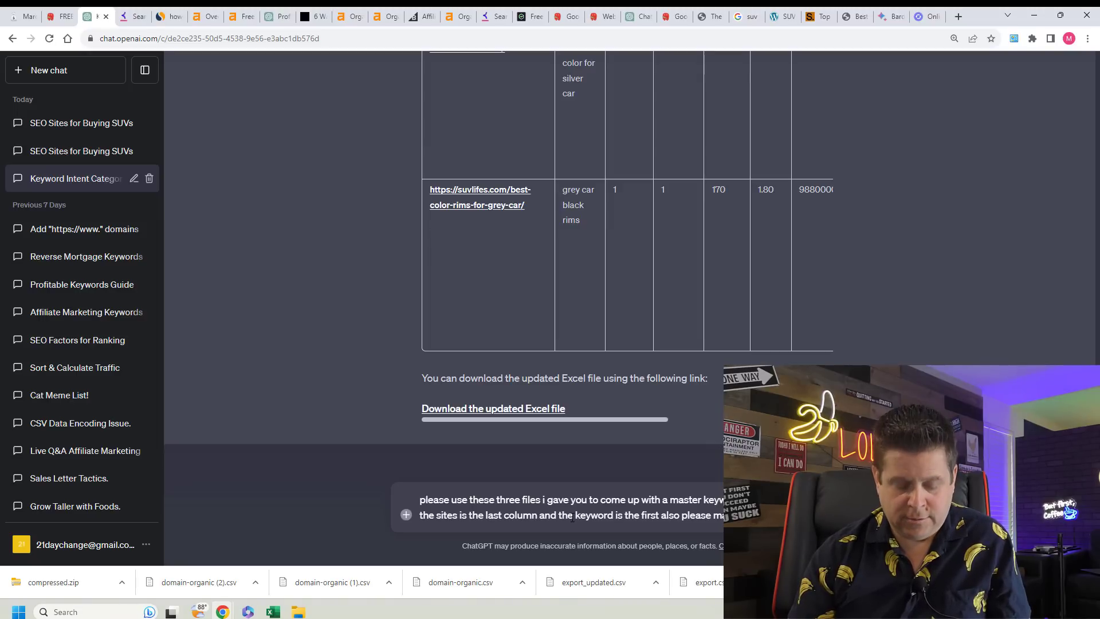
text(bold and red)
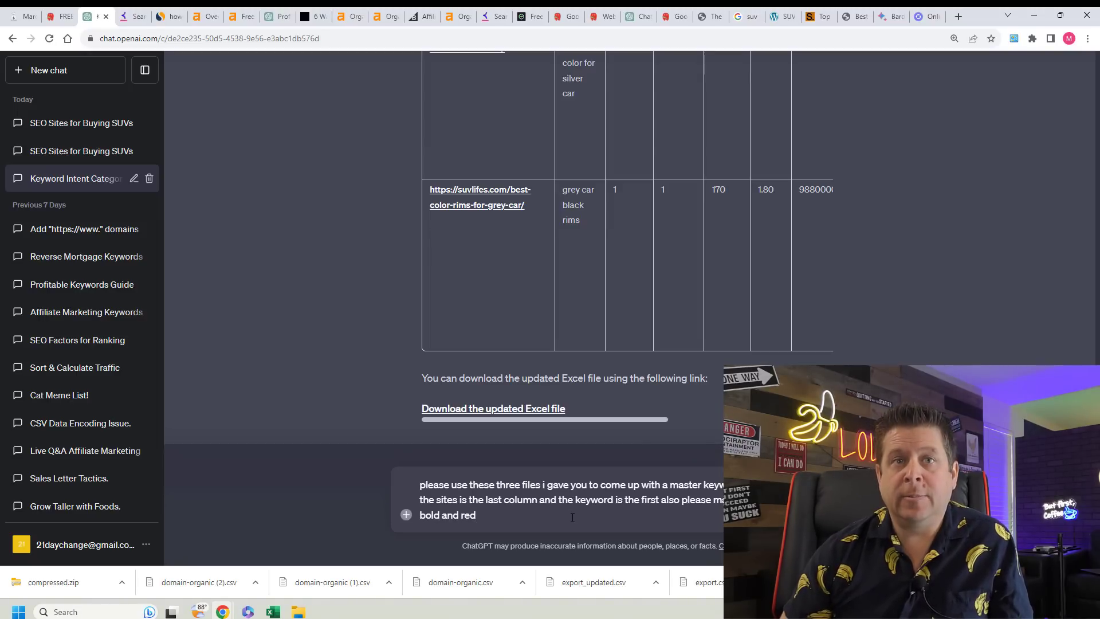
key(Return)
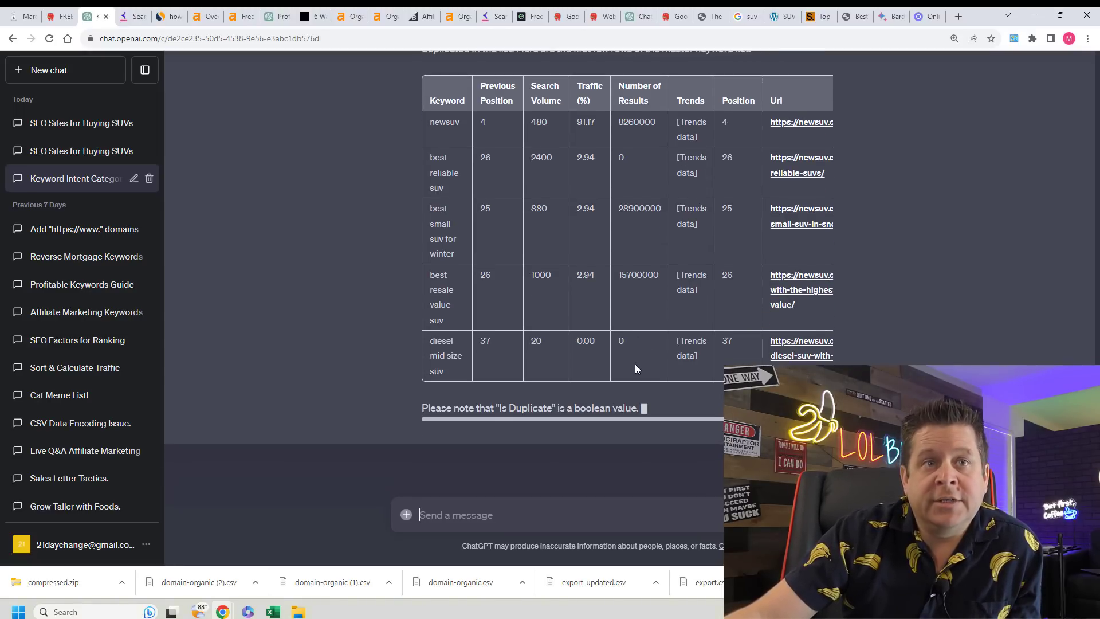
Check the master list preview and request added intent and sample affiliate offers columns, plus high paying keywords that fit each keyword.
drag(671, 424, 722, 421)
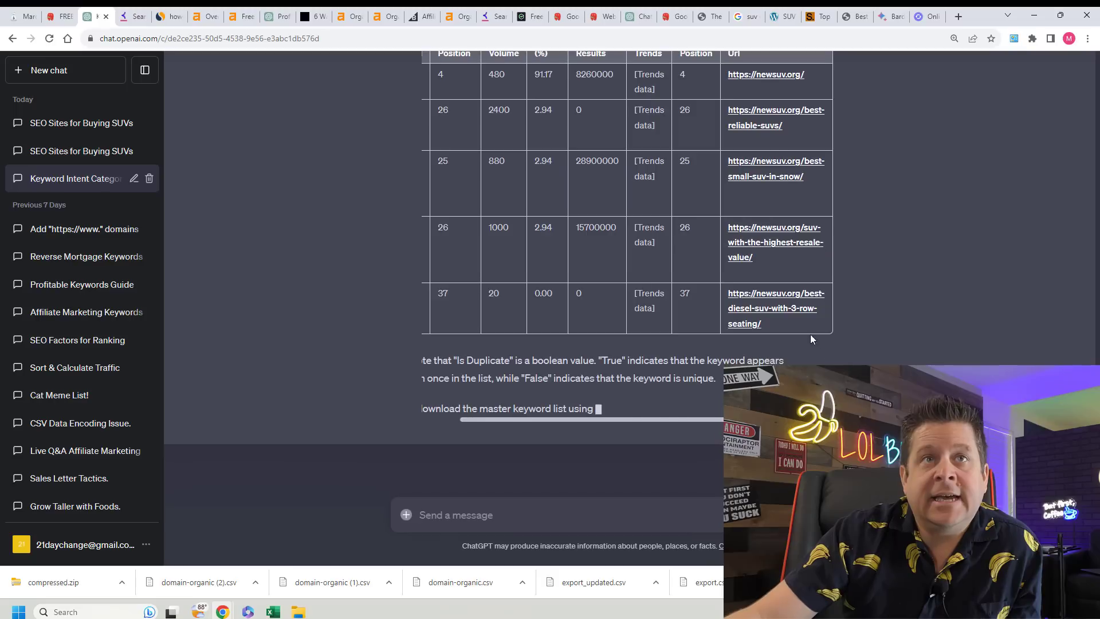
scroll(713, 293, up, 1)
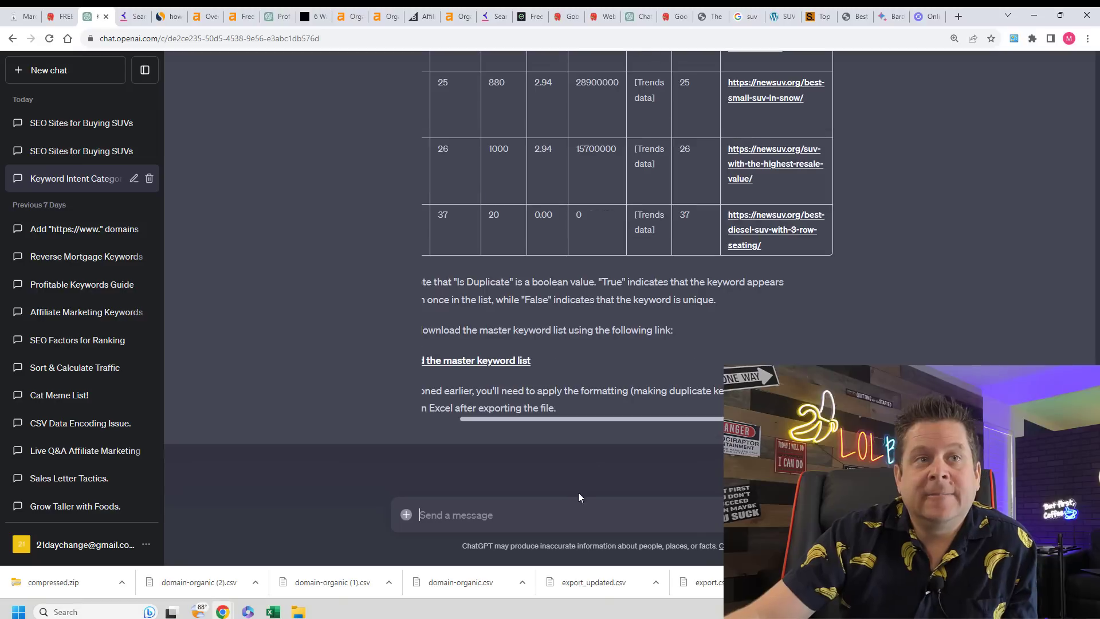
click(574, 513)
text(now please add inte)
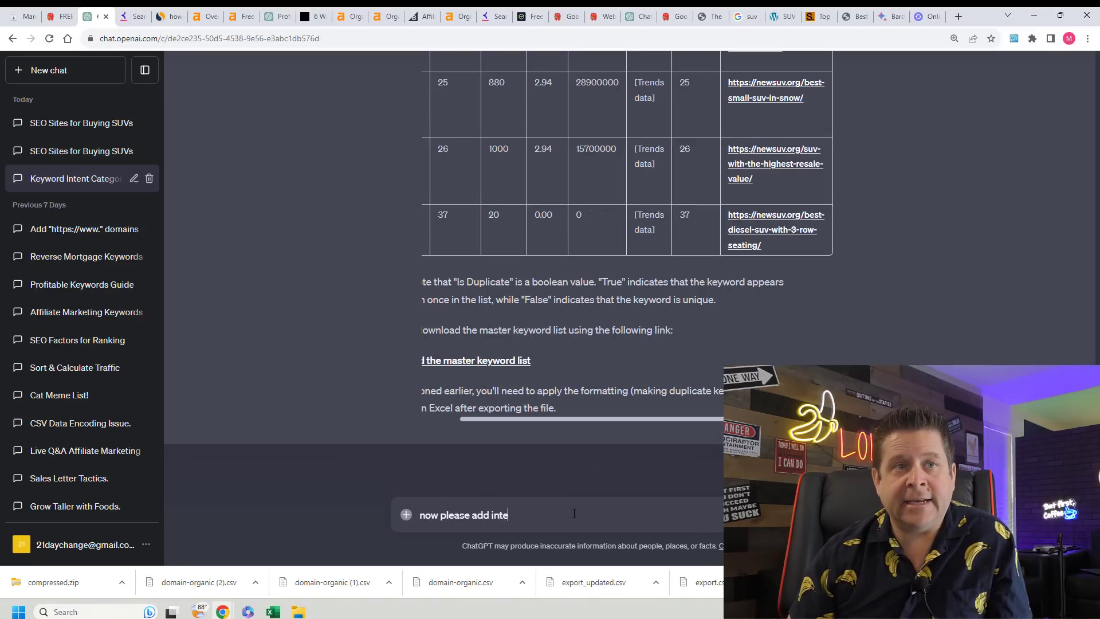
text(nt and sample)
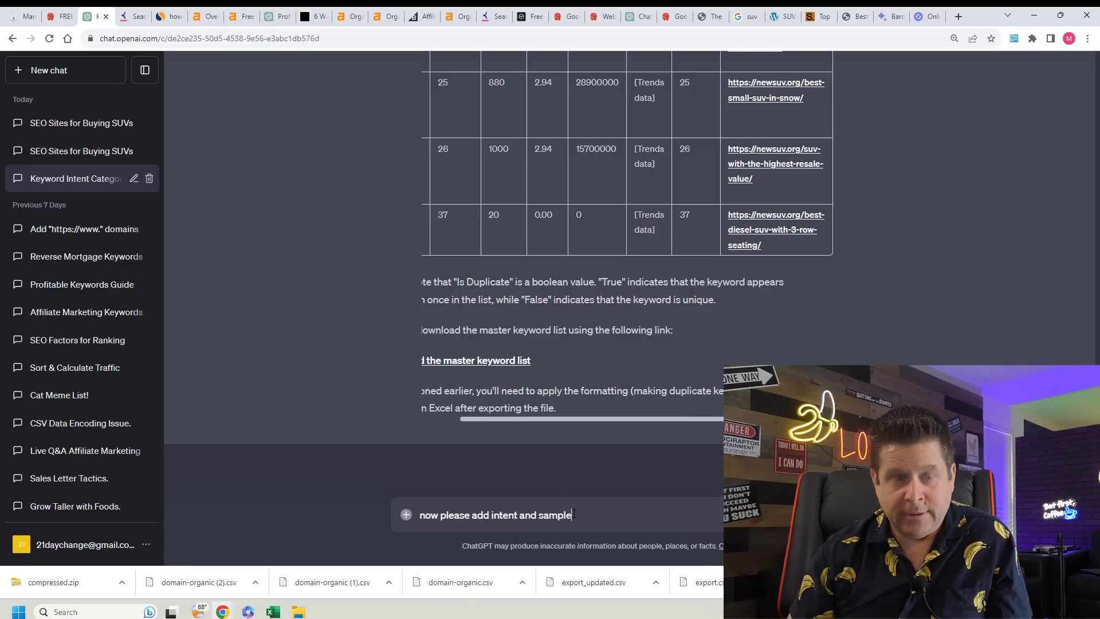
text( affiliat eofd)
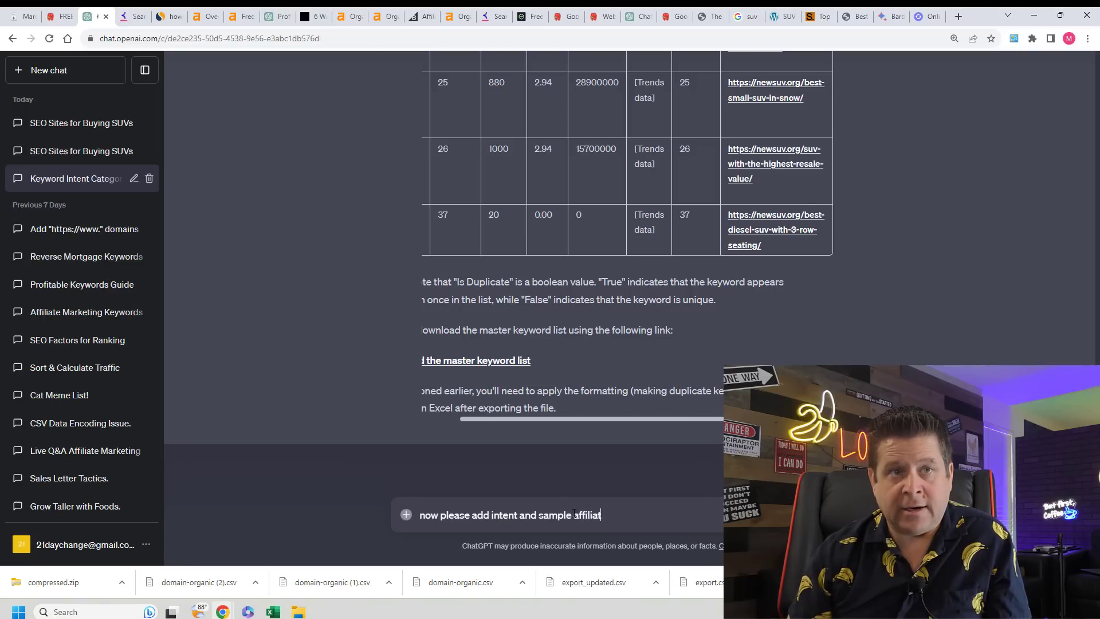
key(BackSpace)
key(BackSpace)
key(BackSpace)
key(BackSpace)
key(BackSpace)
text(e )
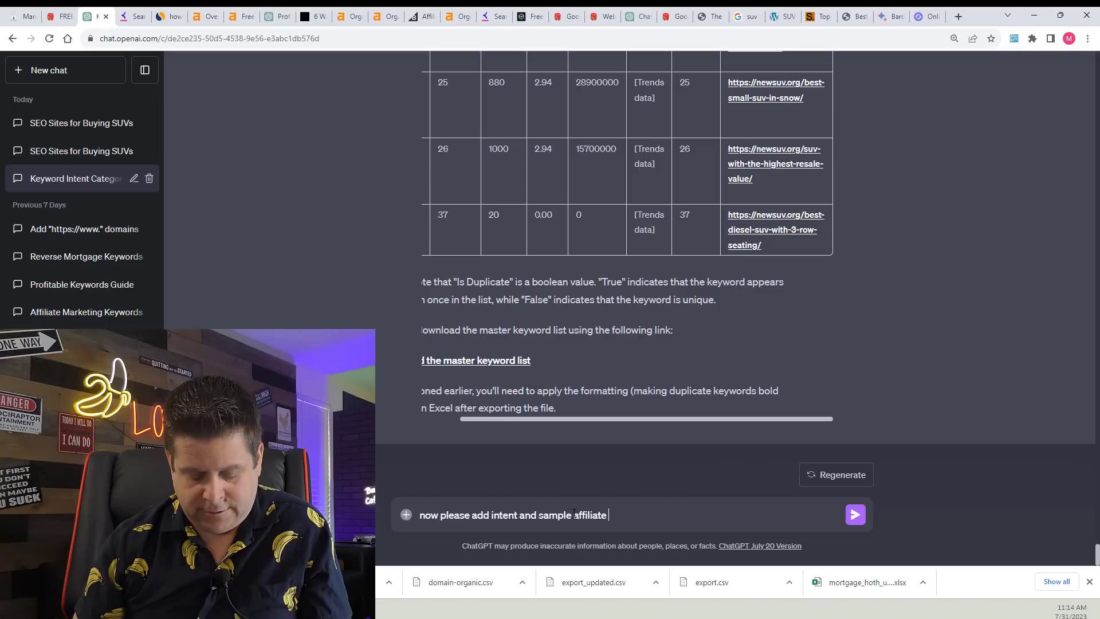
text(offers colu)
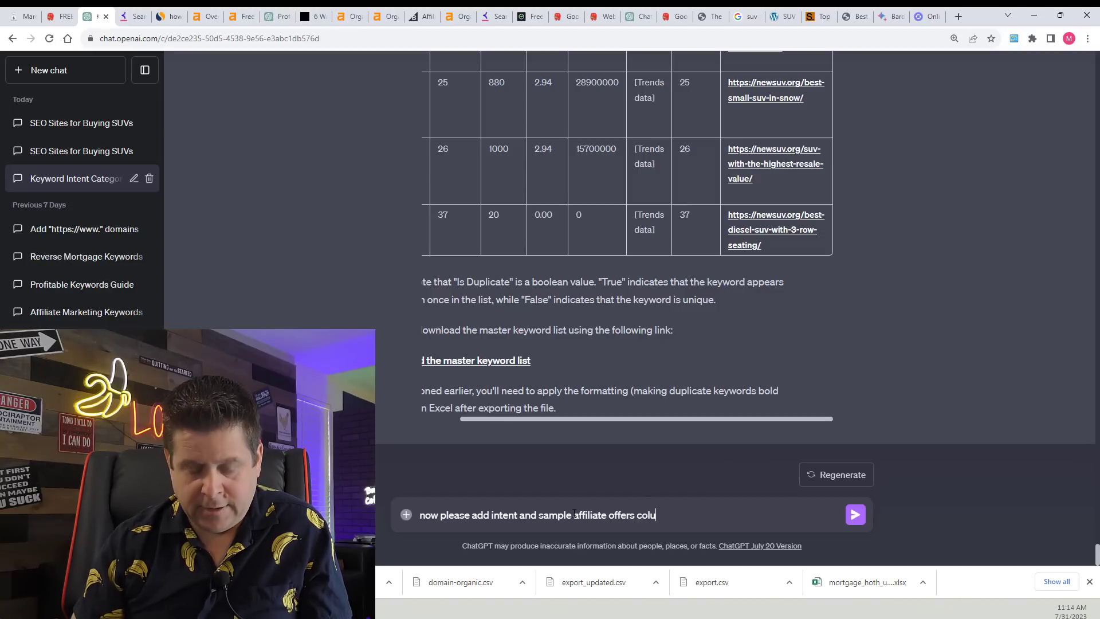
text(mn as well as high paying)
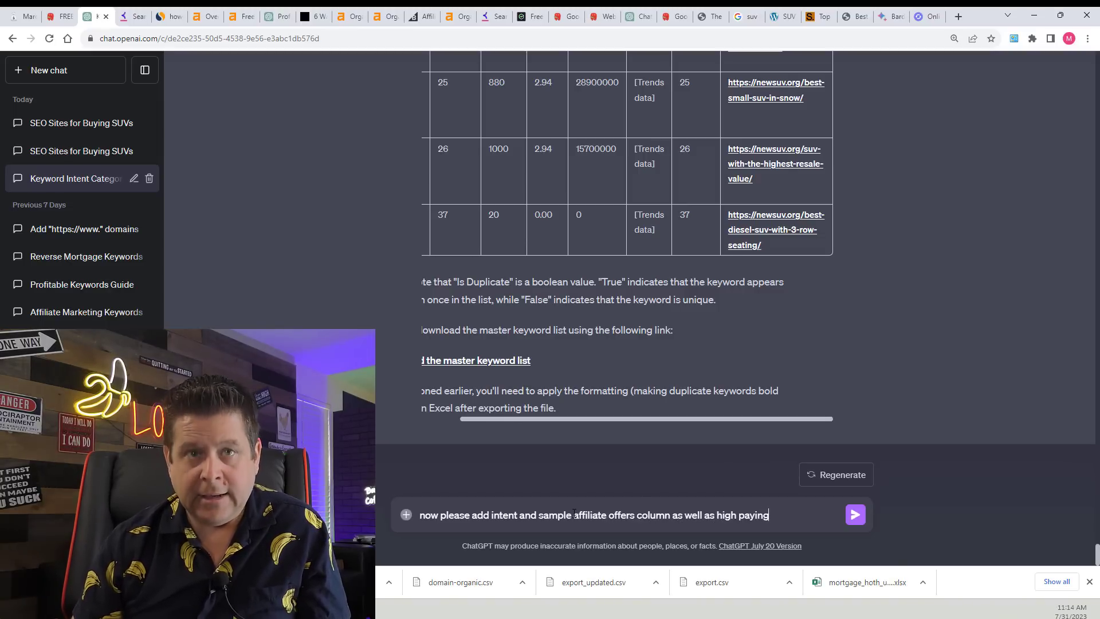
text( keywords that fit each )
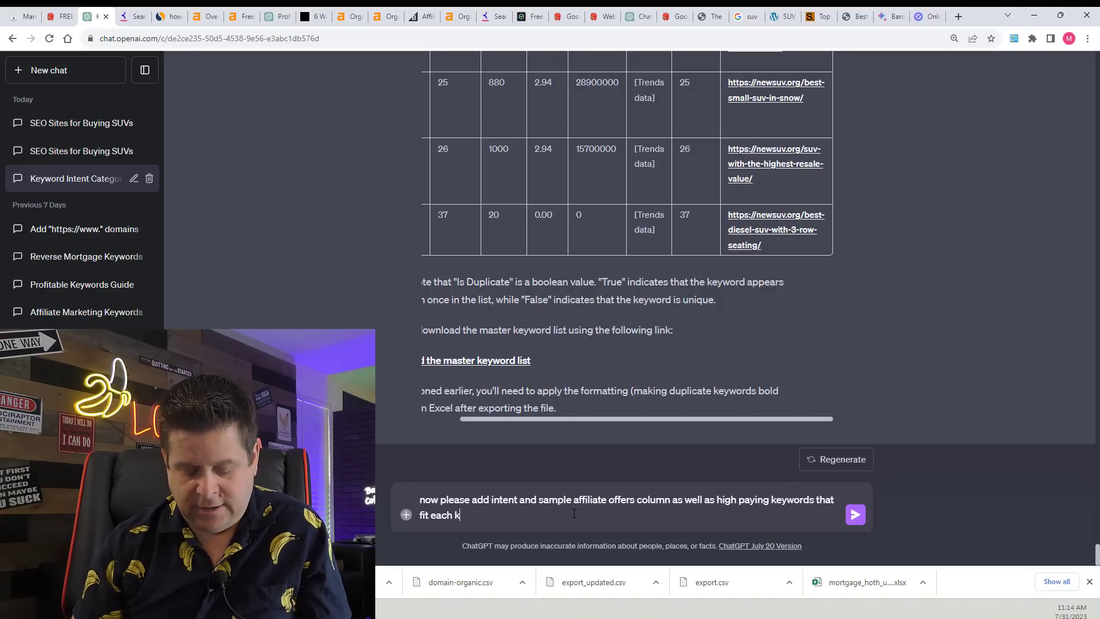
text(keyword)
text( please)
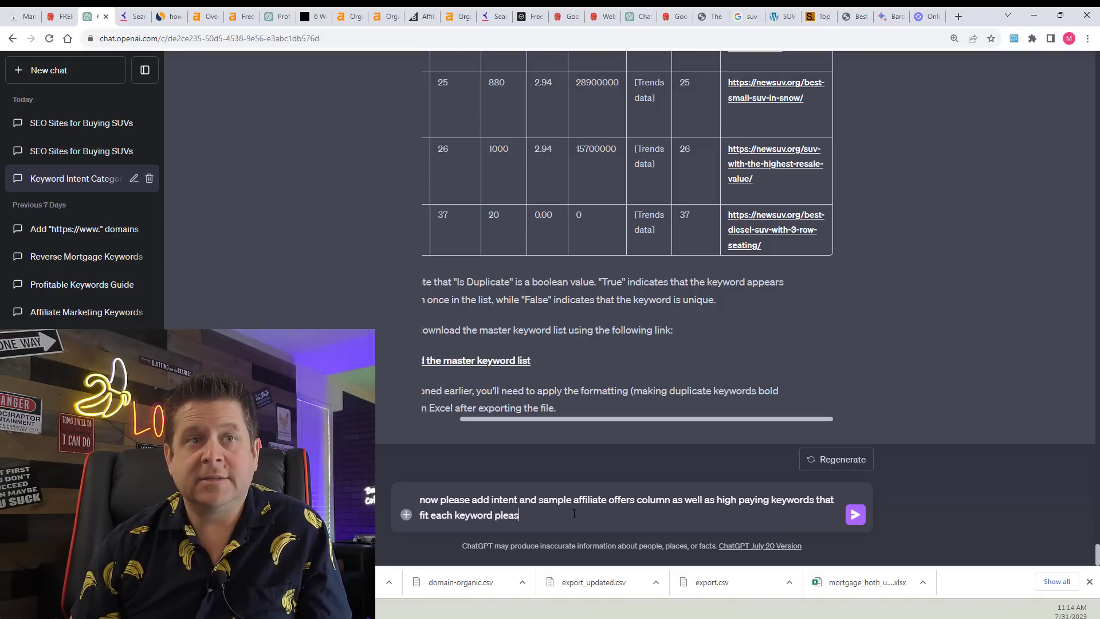
key(Return)
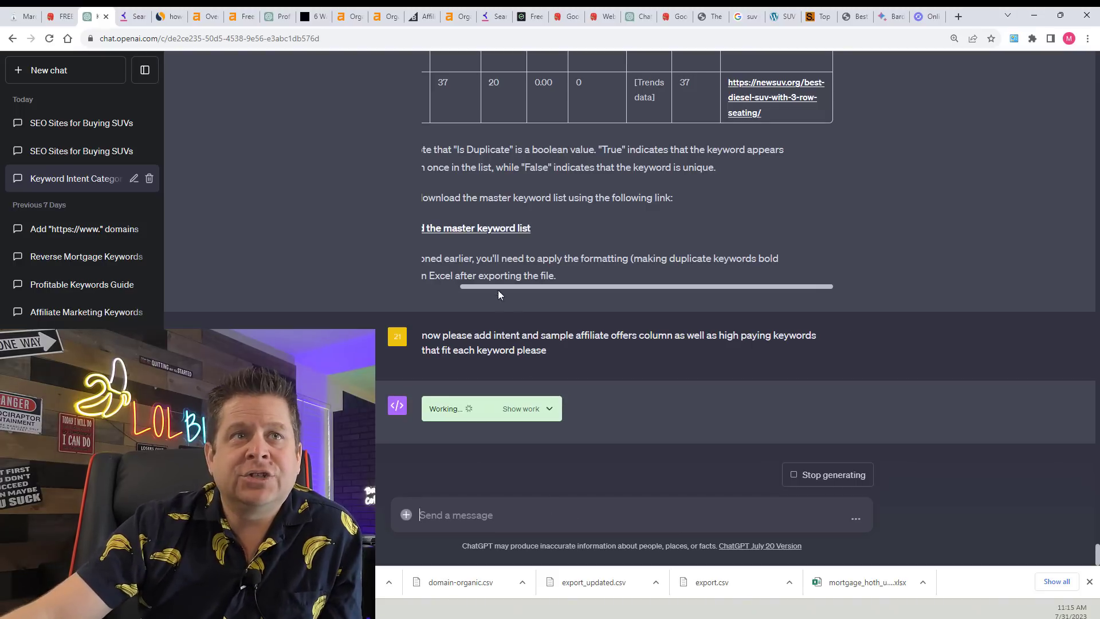
Download and open the master keyword list in Excel, look through its rows to the end, and return to the chat.
click(523, 229)
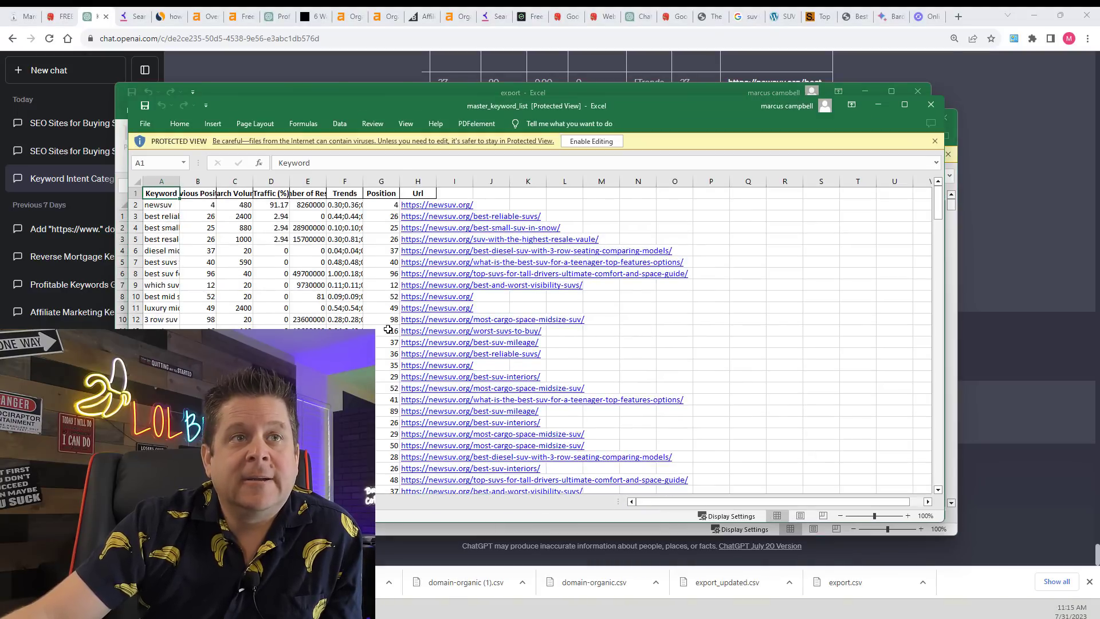
scroll(365, 315, down, 20)
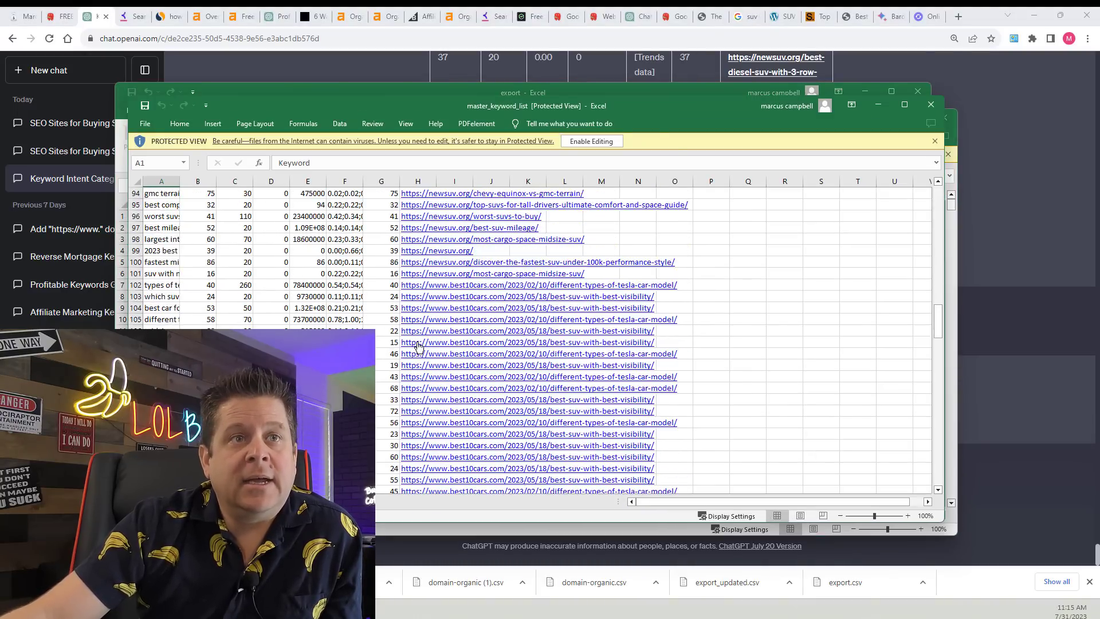
scroll(418, 347, down, 20)
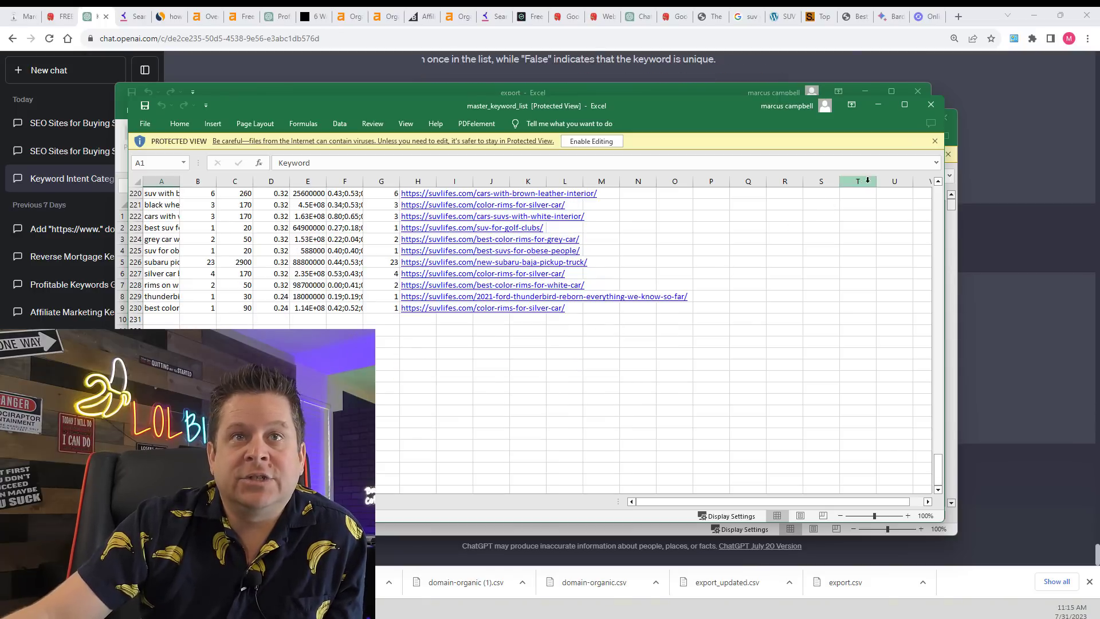
click(972, 101)
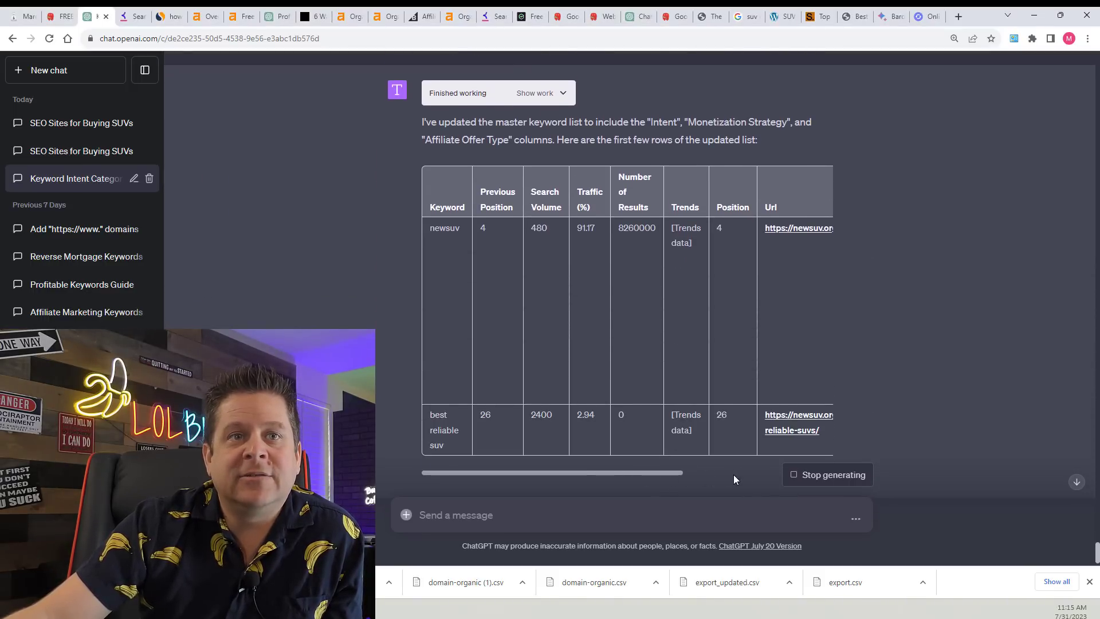
Examine the updated list's Intent, Monetization Strategy and Affiliate Offer Type columns and the summary above the table.
drag(698, 404, 662, 316)
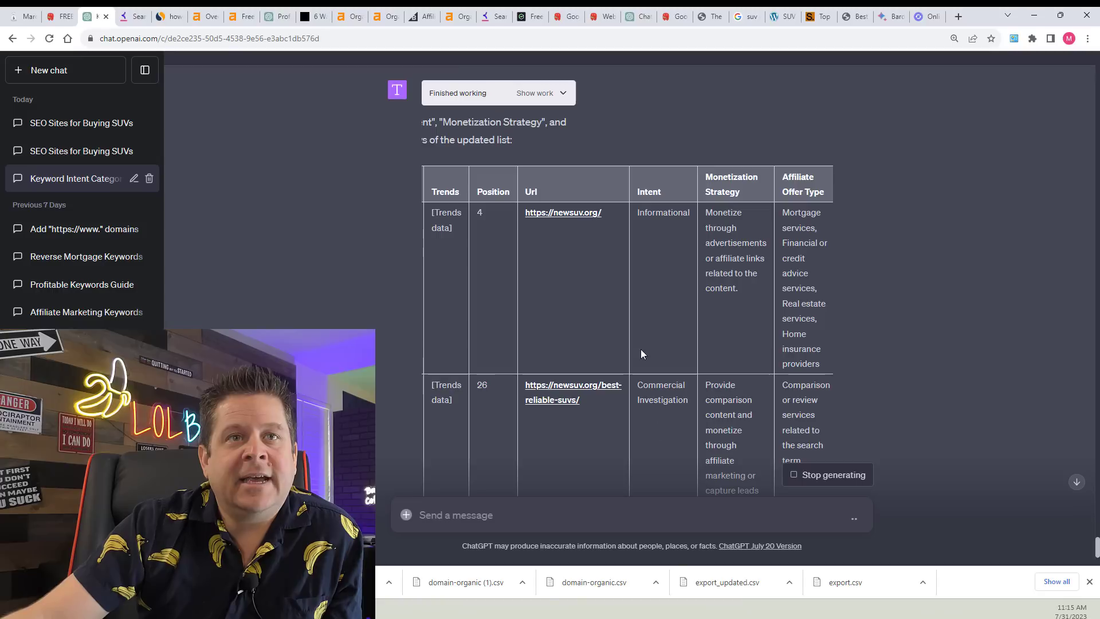
click(510, 338)
scroll(514, 337, up, 3)
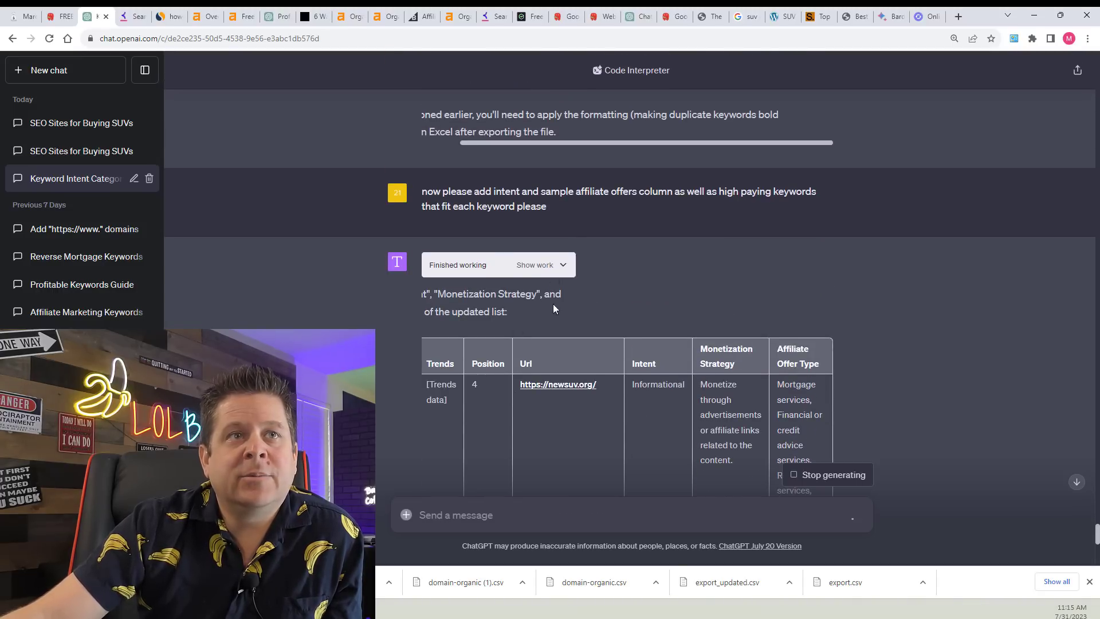
drag(543, 294, 365, 308)
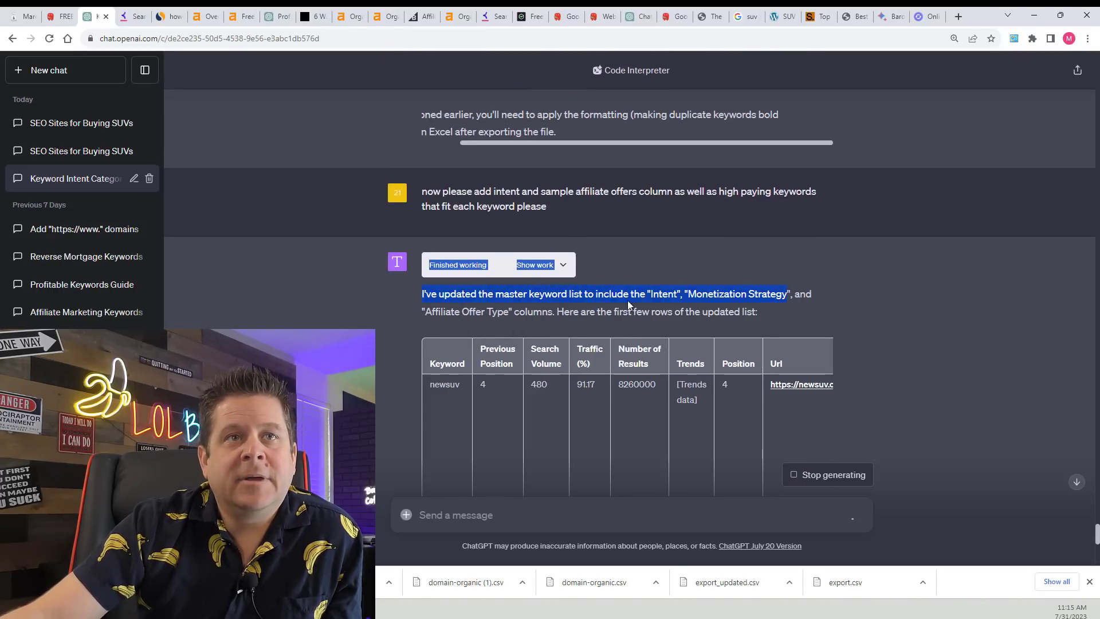
Ask for a column of high paying adsense keywords on each of these, giving new suv with 7 seats going to auto loans as an example.
scroll(652, 363, down, 10)
click(613, 523)
text(please ad)
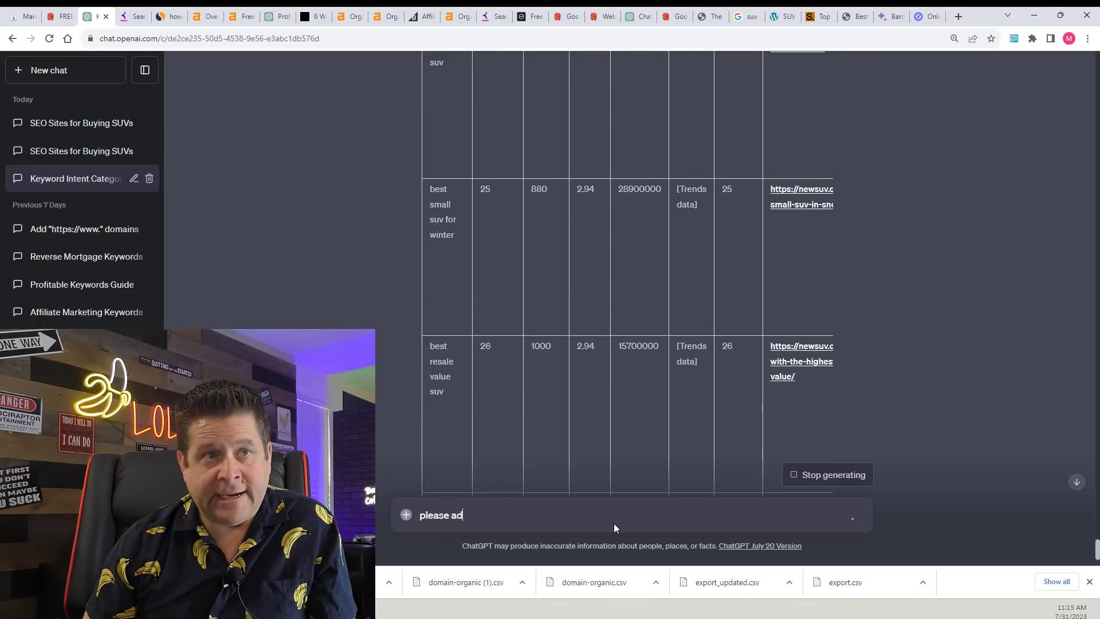
text(d a column)
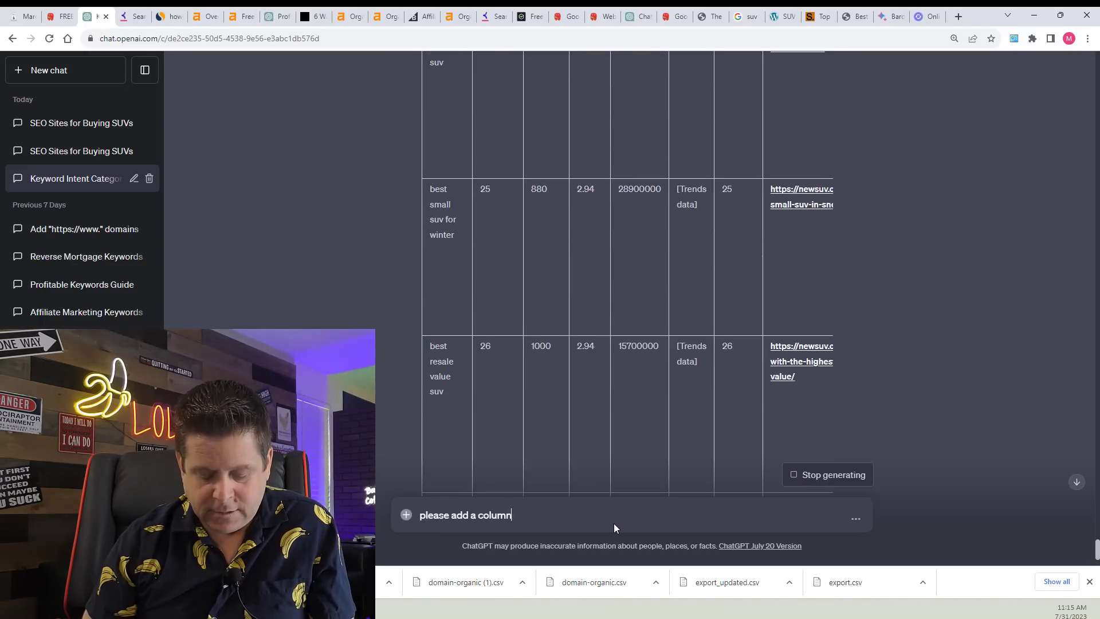
text( for high paying a)
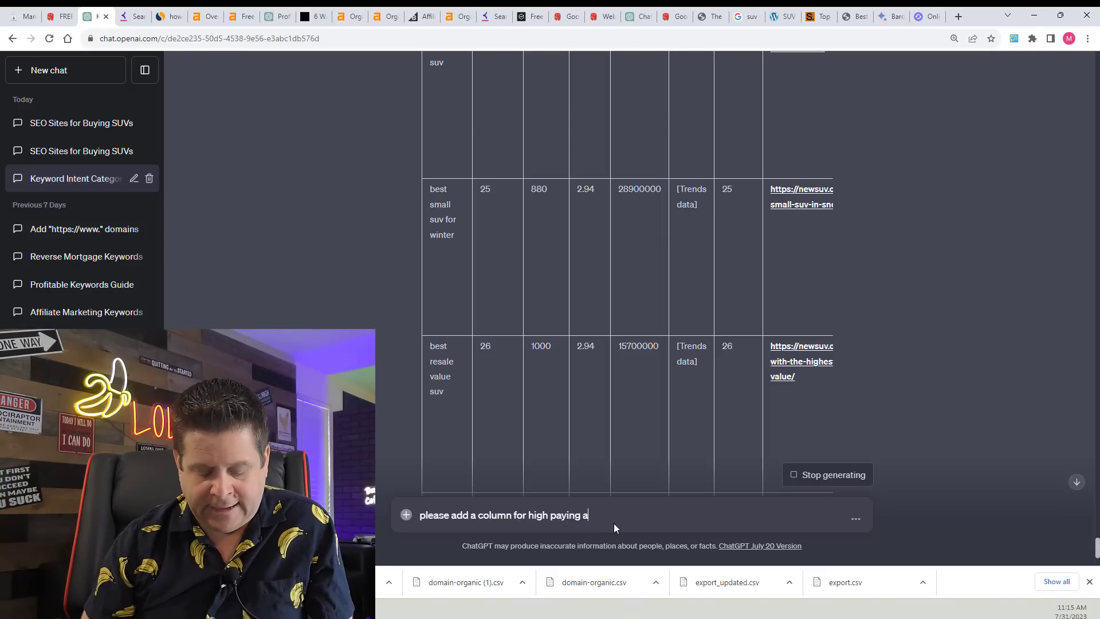
text(dsense keywor)
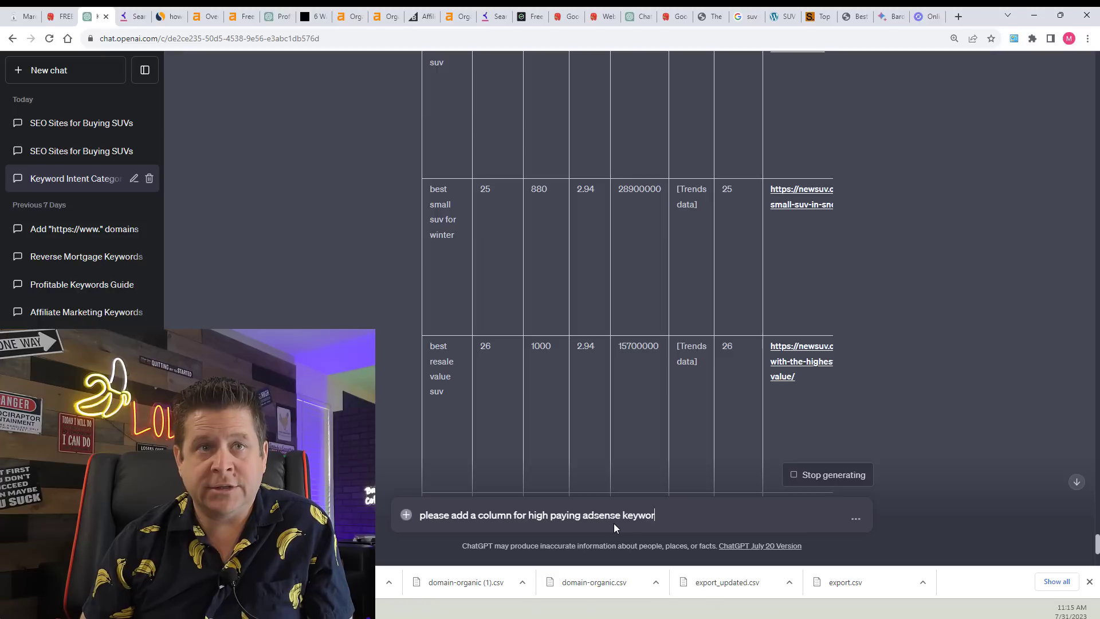
text(ds on each o)
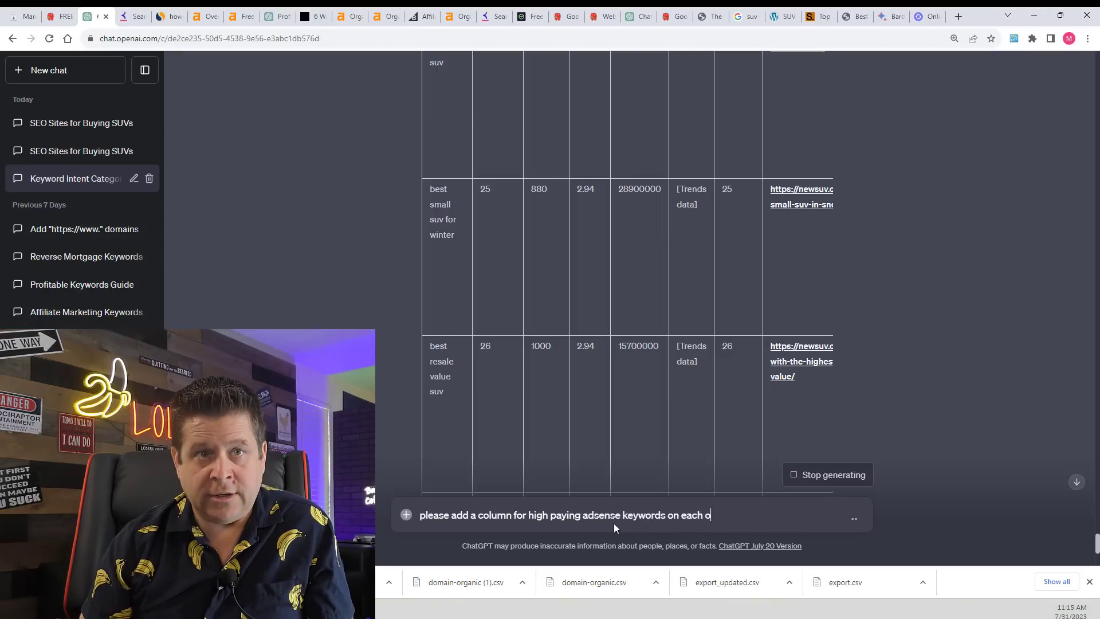
text(f these for )
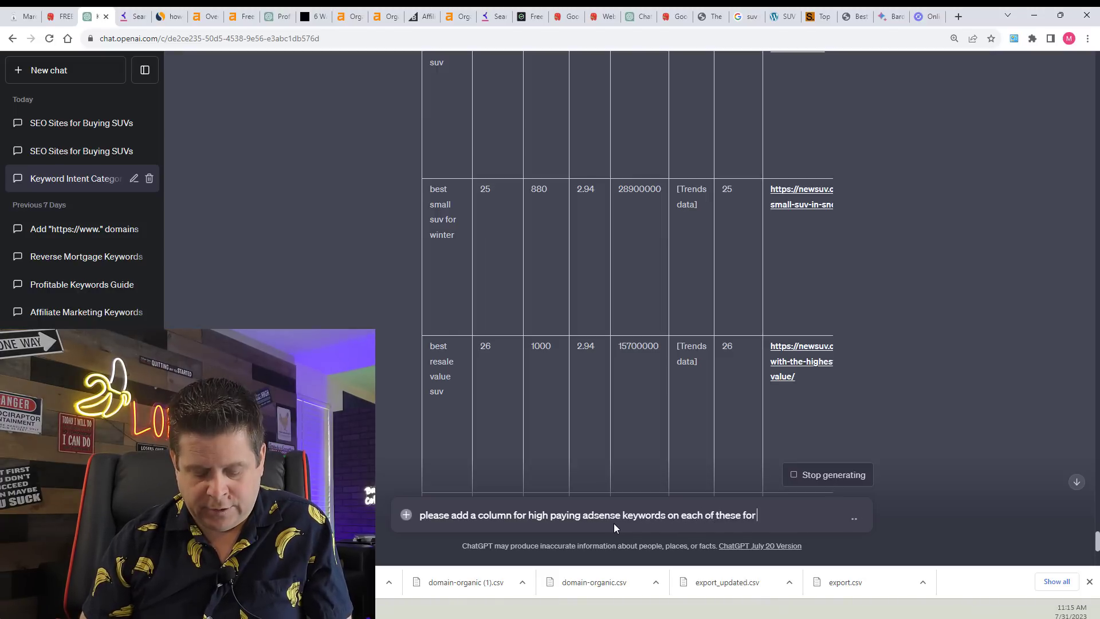
text(example new suv w)
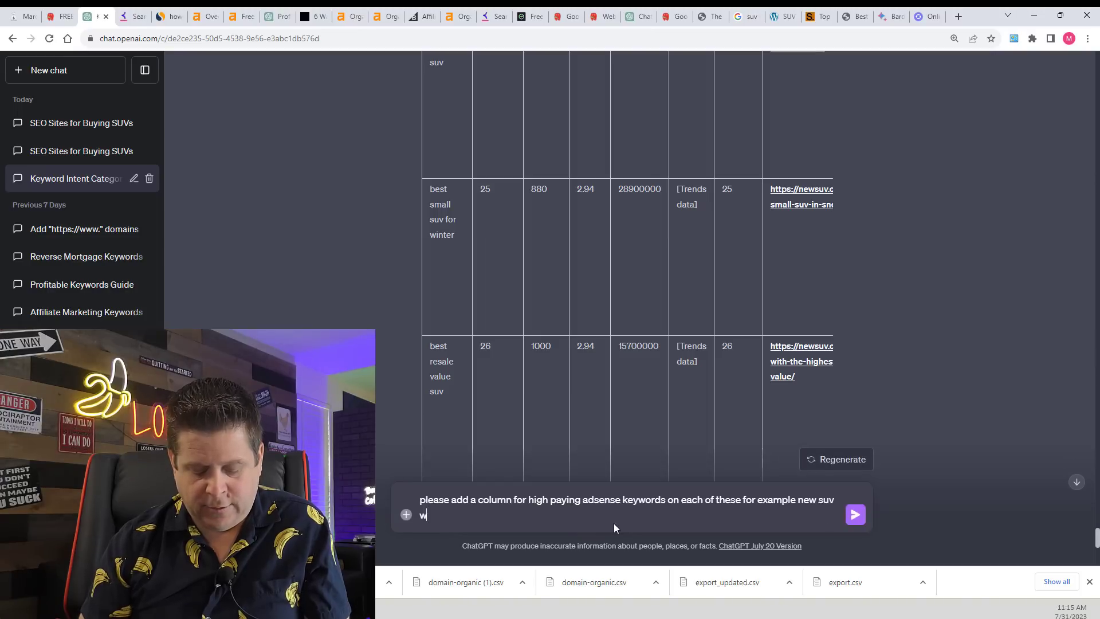
text(ith 7 sea)
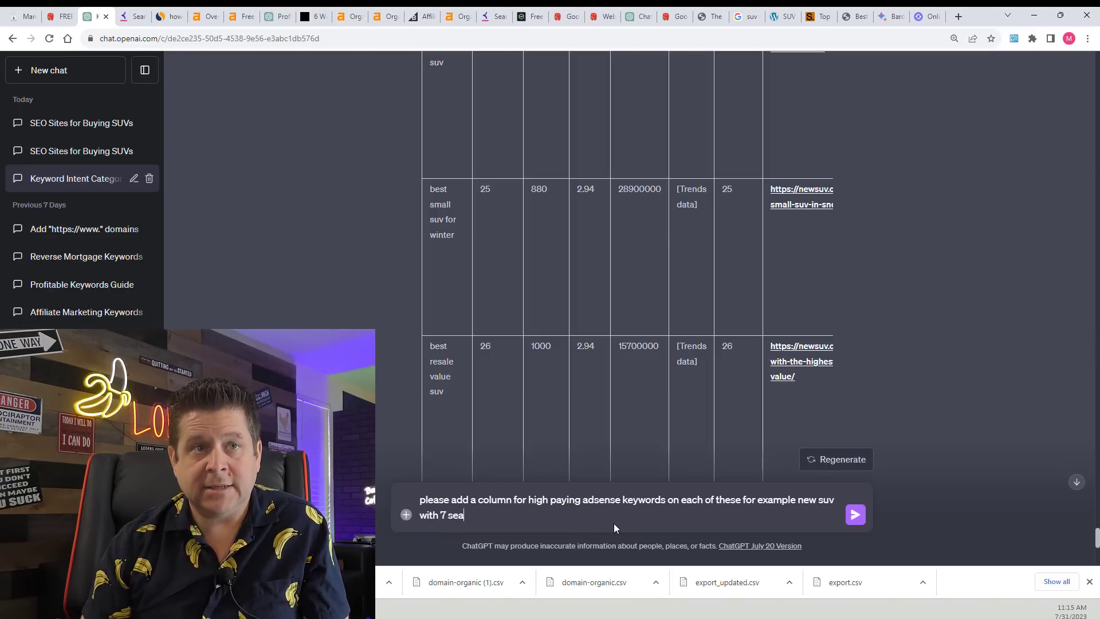
text(ts could go to )
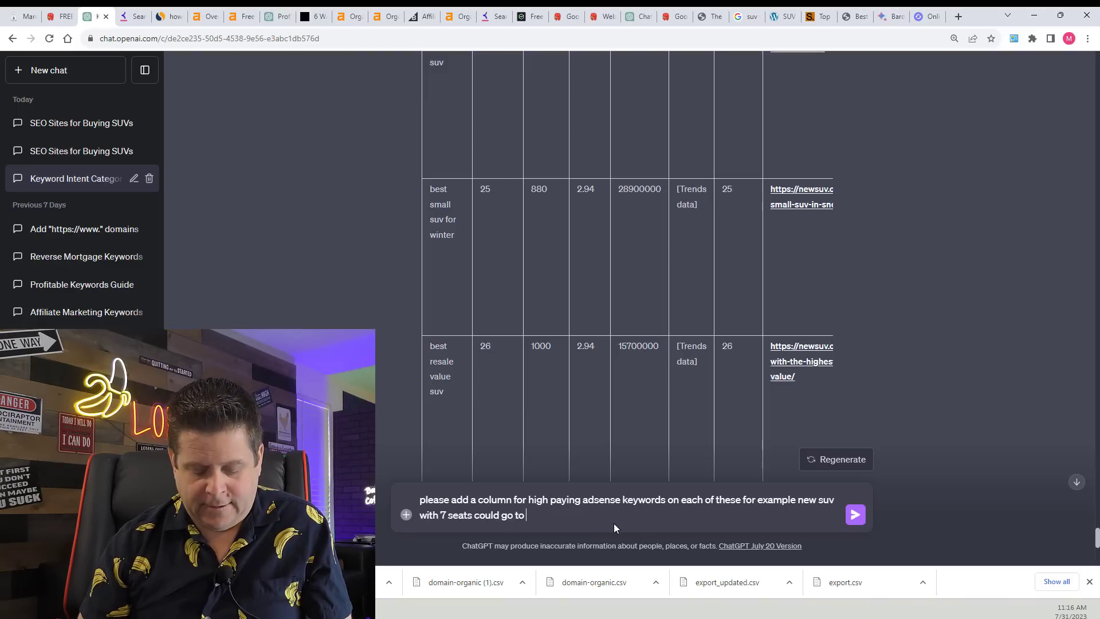
text(auto lo)
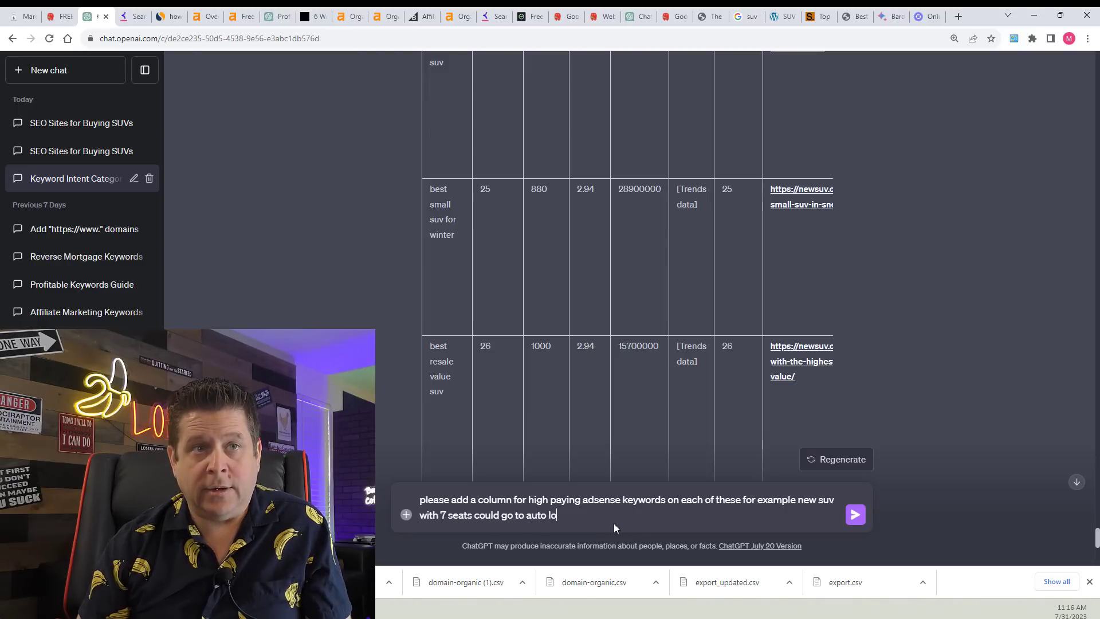
text(ans or something like that)
key(Return)
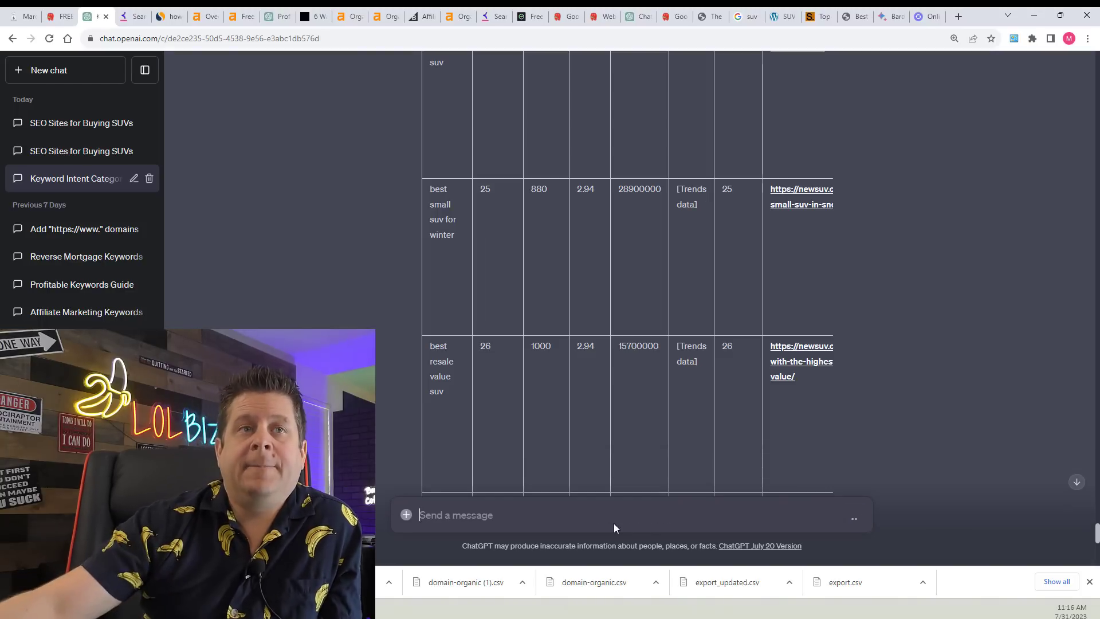
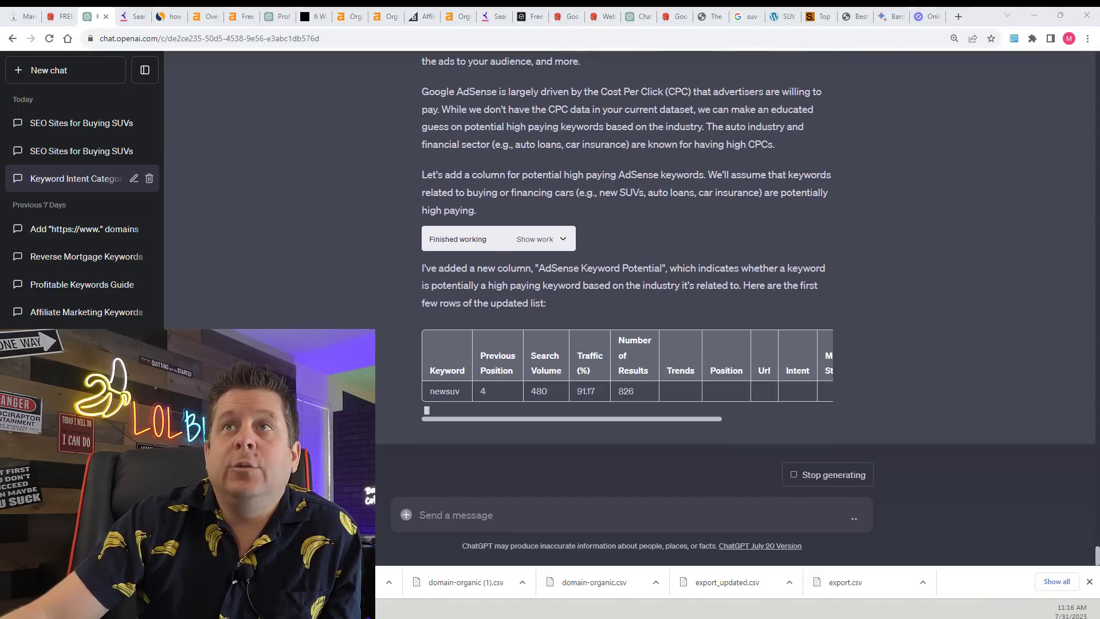
Switch to Notepad, look through the domain-organic keyword data, and move its window out of the way of the chat.
key(alt+Tab)
scroll(441, 343, down, 10)
scroll(441, 343, down, 5)
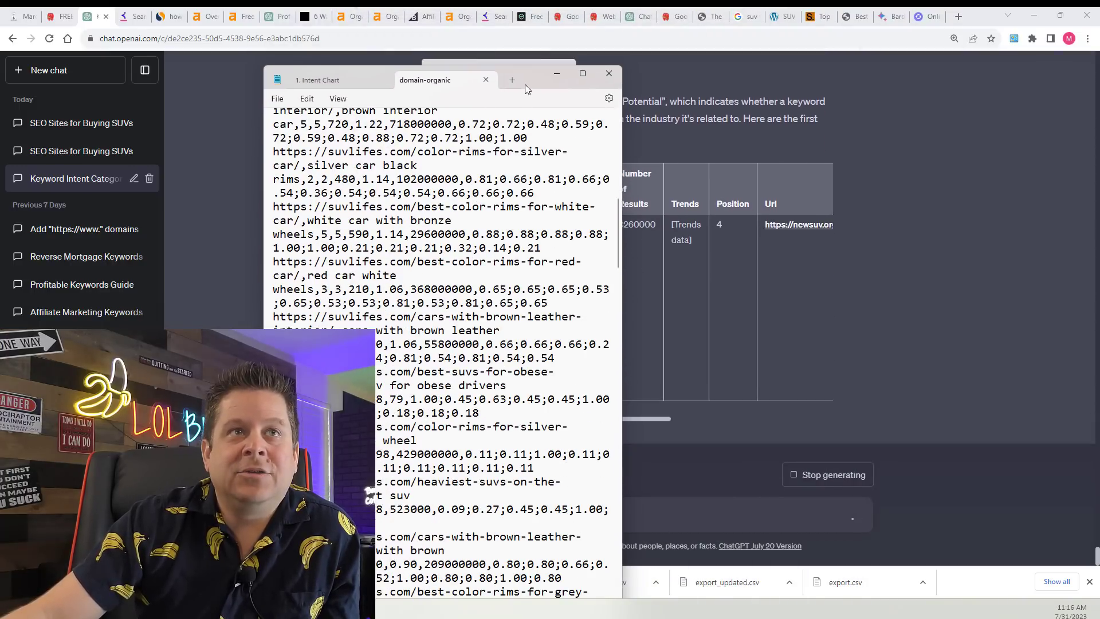
drag(527, 81, 1099, 143)
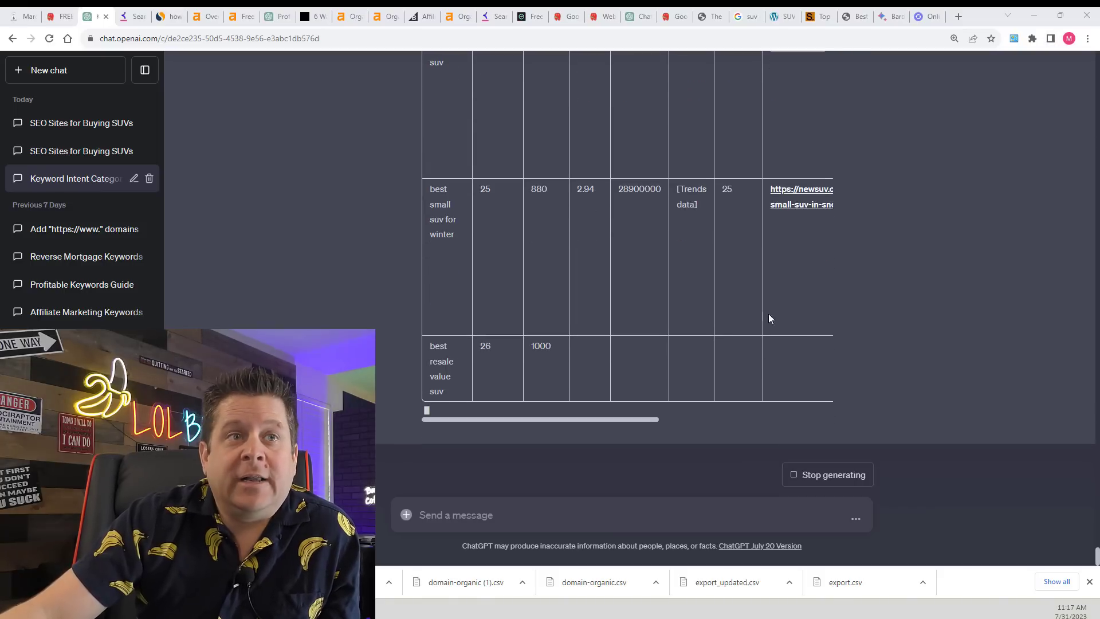
Examine the last columns of the updated keyword table, including the new AdSense keyword potential, down to the download link.
drag(603, 419, 778, 419)
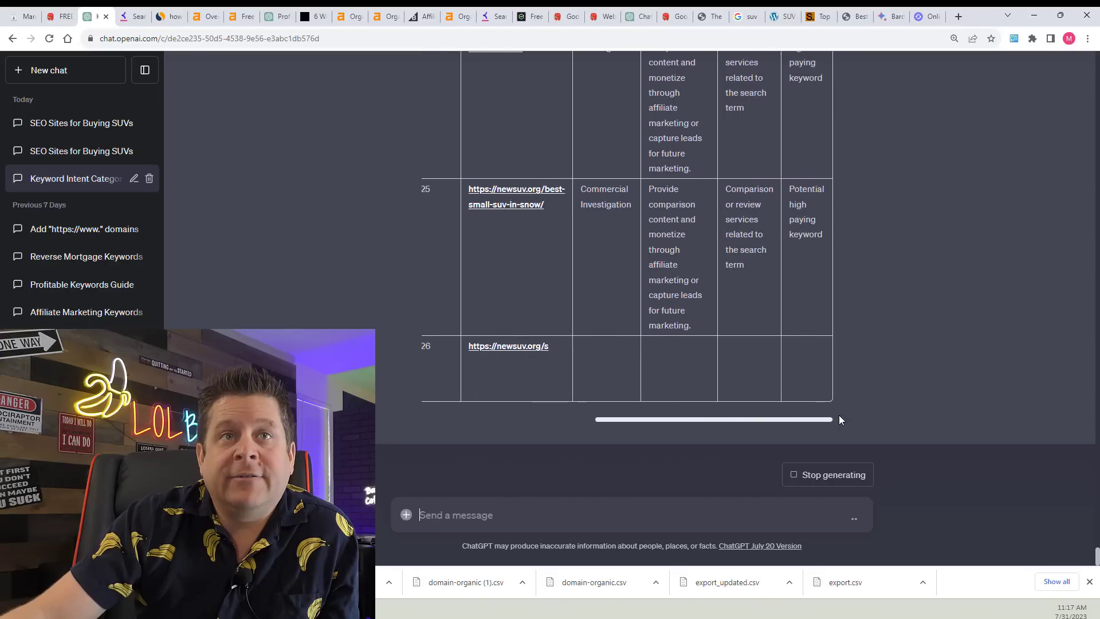
scroll(813, 264, up, 10)
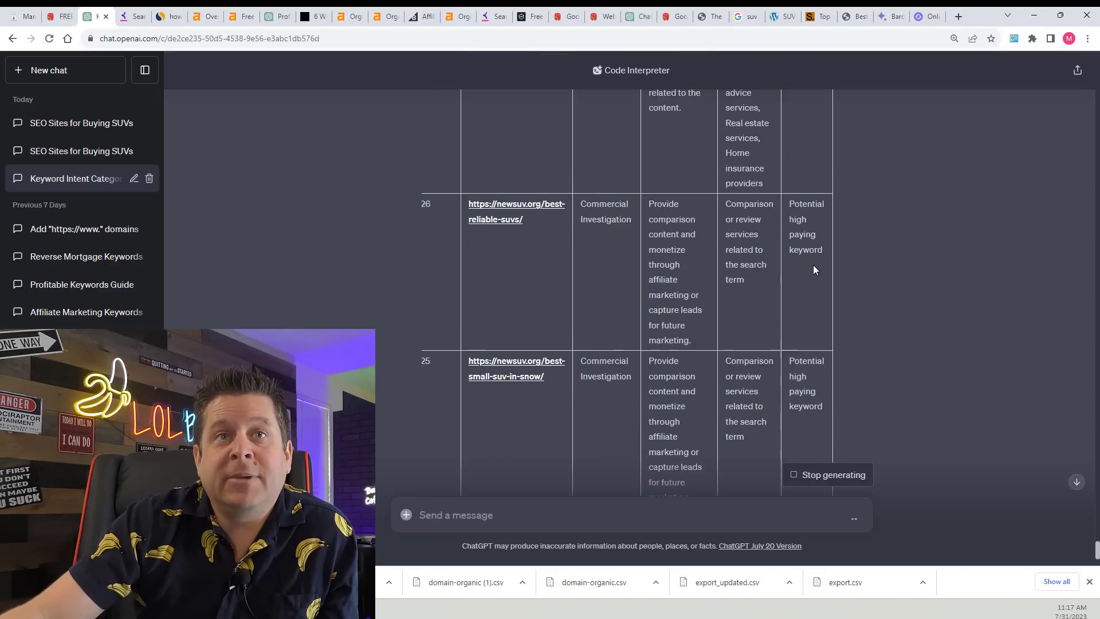
scroll(812, 270, down, 10)
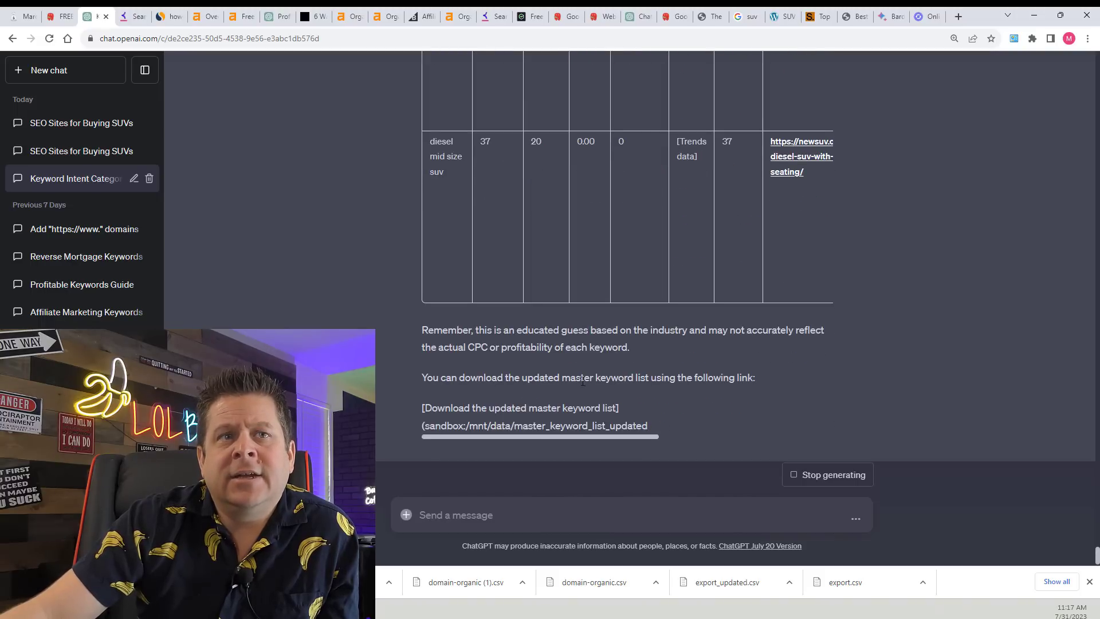
Open the downloaded master_keyword_list_updated_adsense file in Excel and widen the Keyword, Intent, Monetization Strategy and Affiliate Offer Type columns.
click(570, 379)
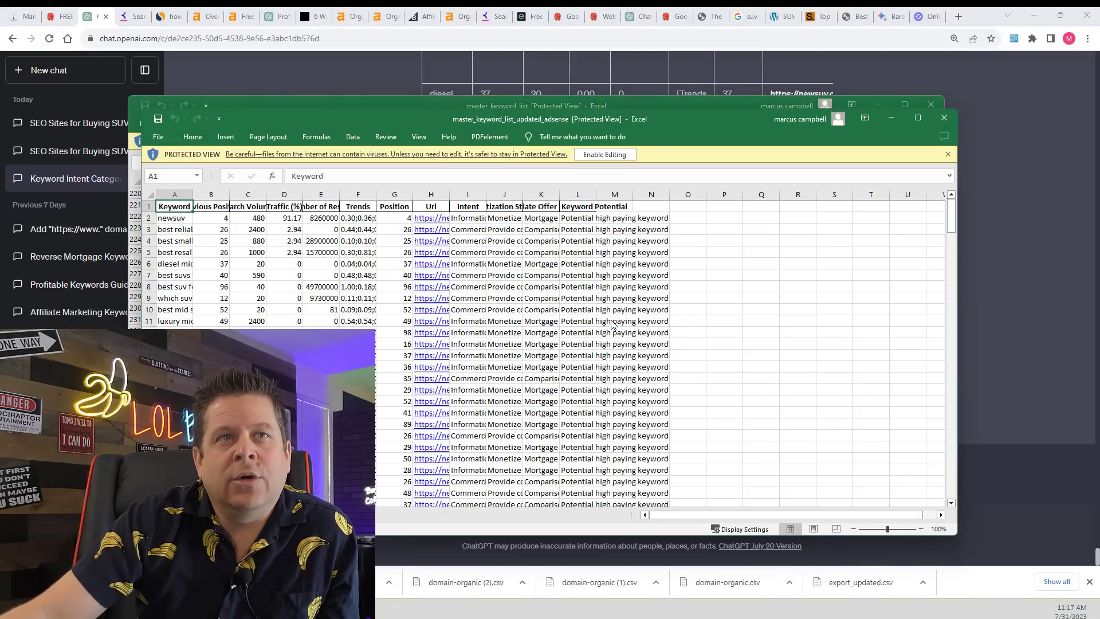
scroll(610, 348, down, 20)
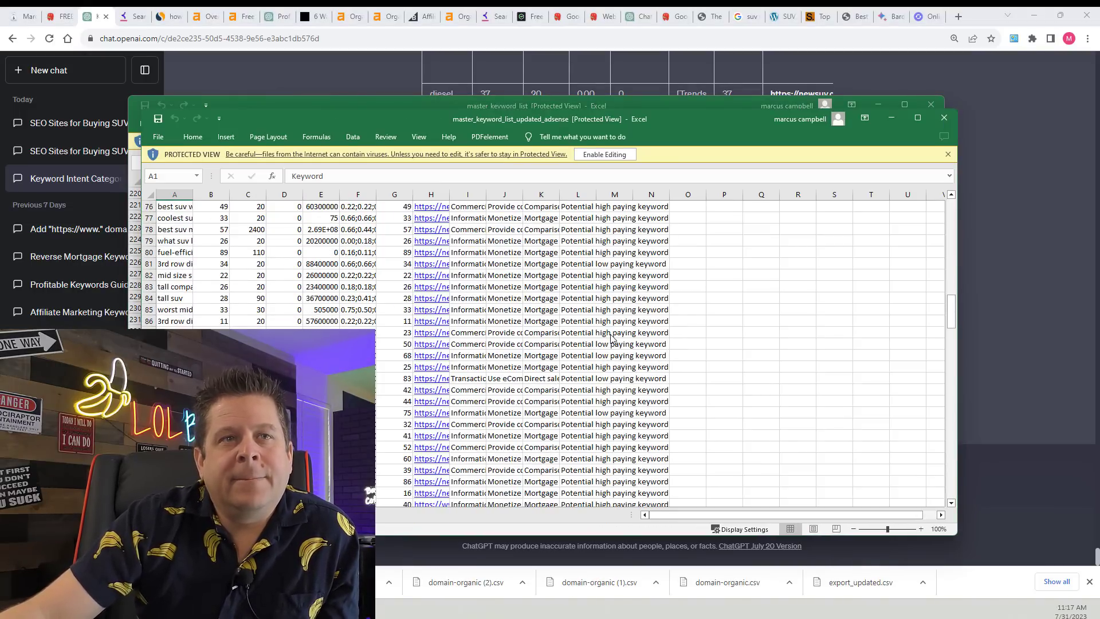
drag(560, 195, 689, 195)
scroll(568, 309, up, 7)
scroll(568, 308, up, 20)
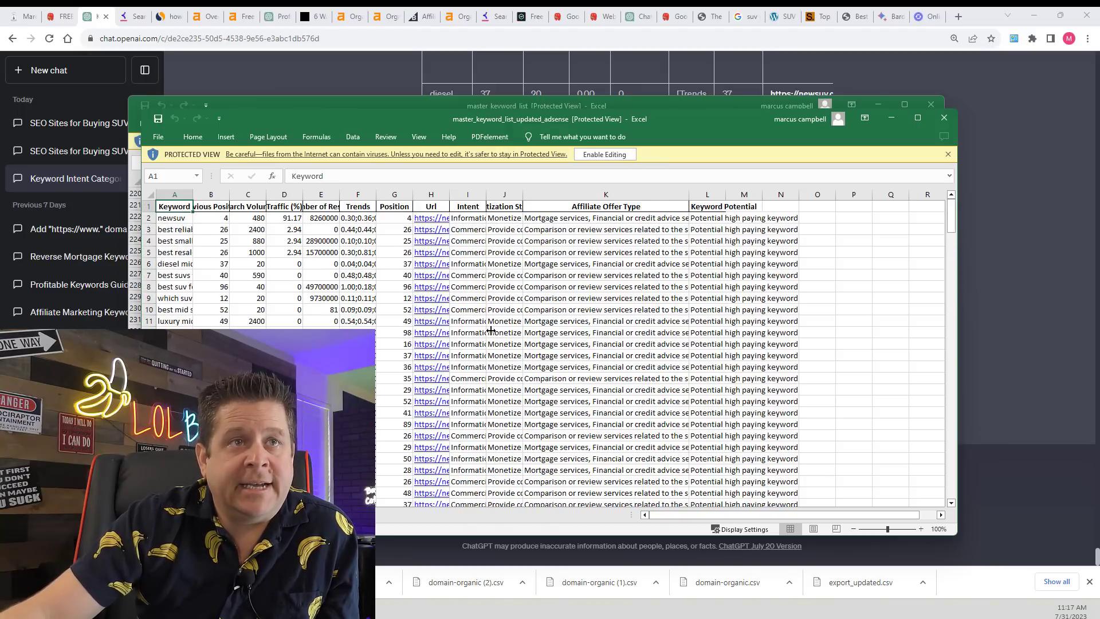
drag(522, 194, 612, 195)
drag(486, 192, 552, 195)
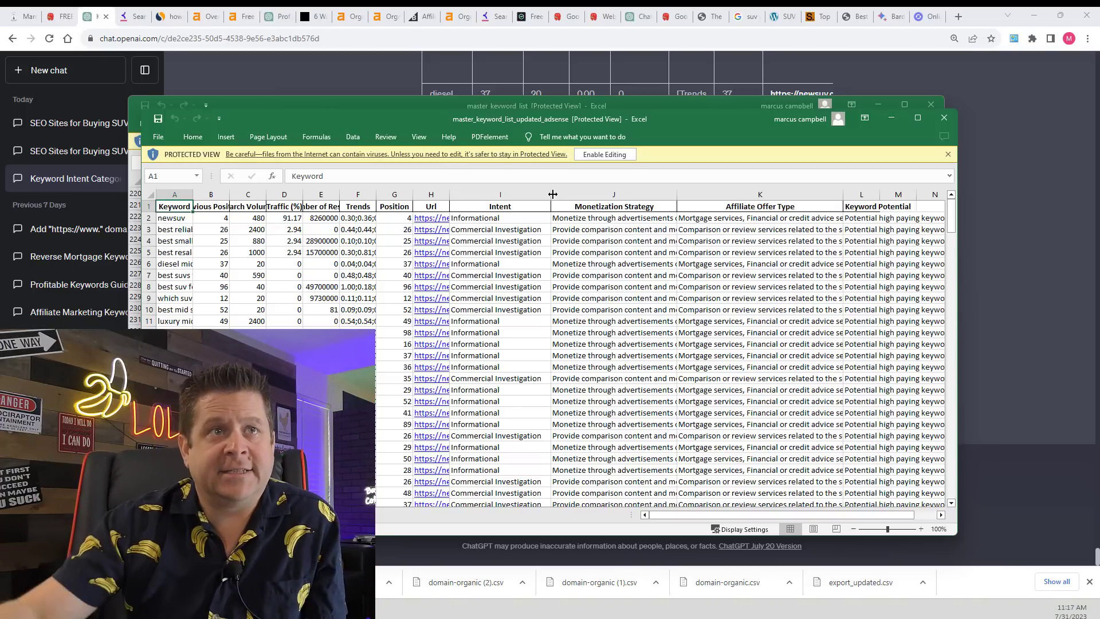
click(189, 196)
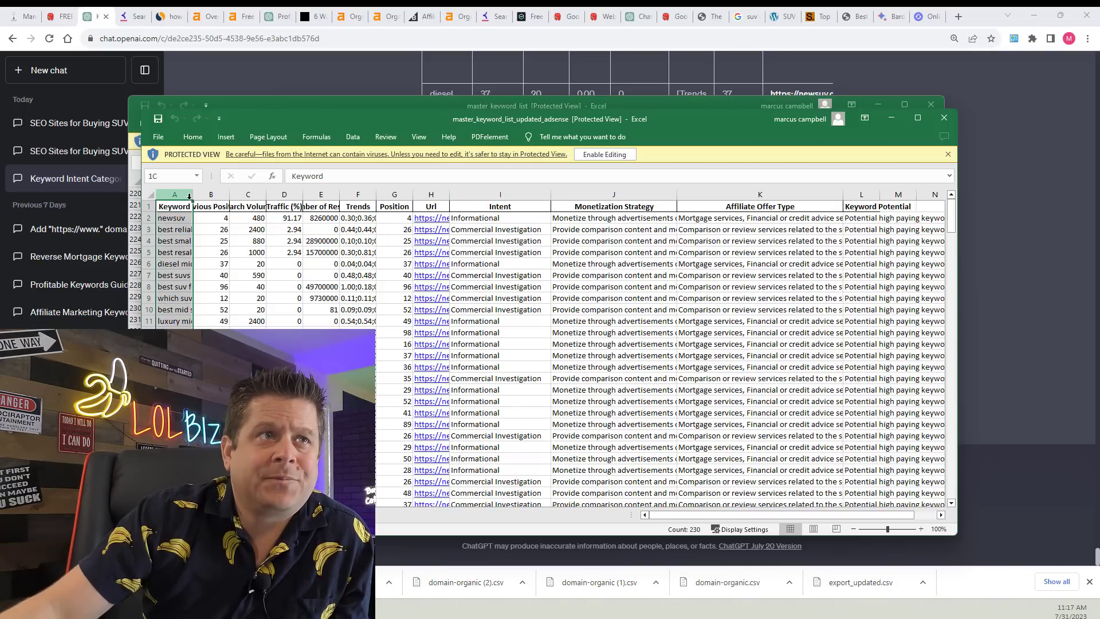
drag(192, 194, 317, 194)
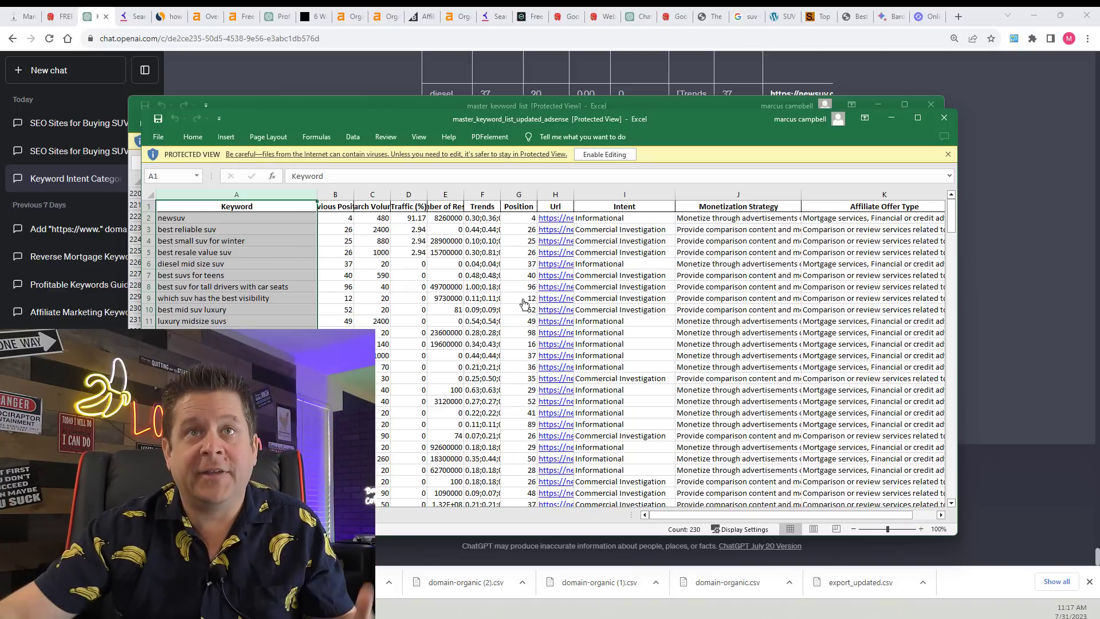
Open fiverr.com in a new browser tab.
click(958, 16)
text(fiver)
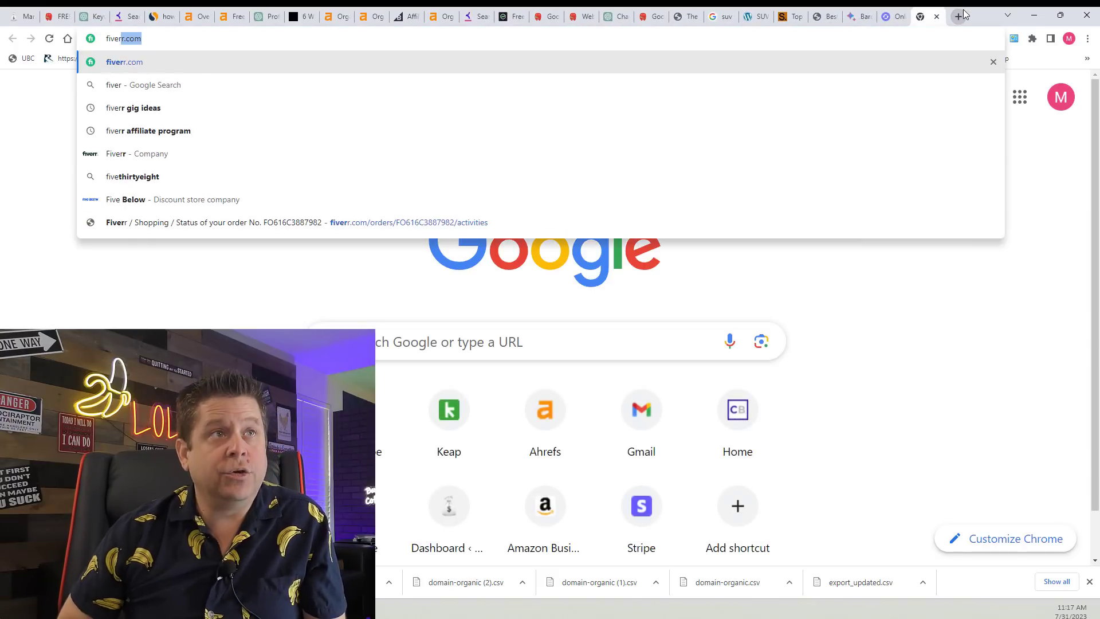
key(Return)
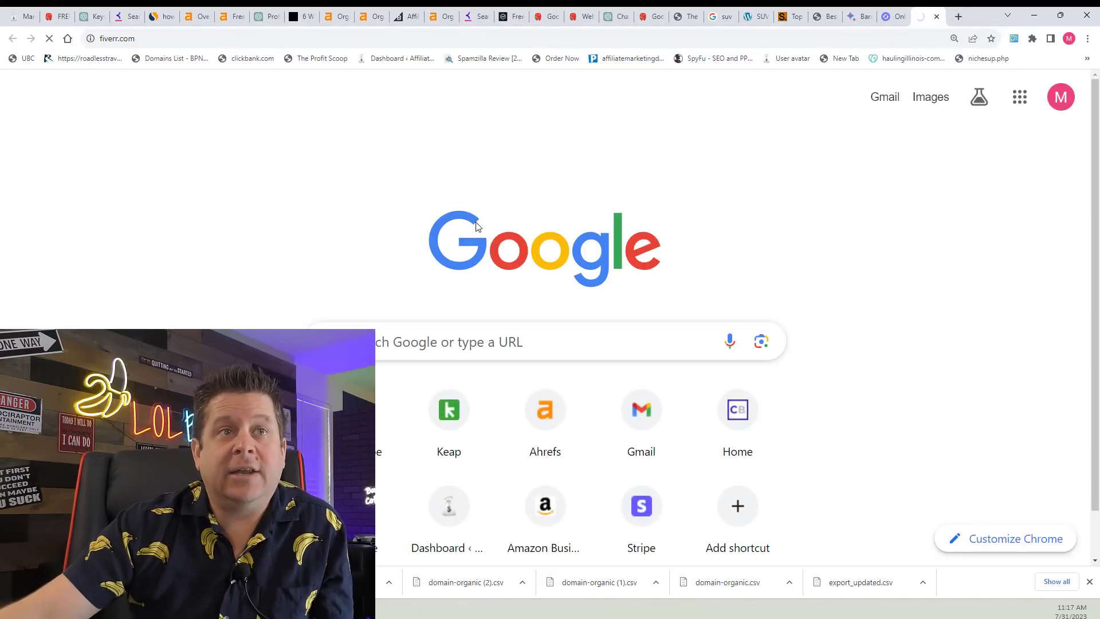
Search Fiverr for "seo keyword research" and look through the offered services and their prices.
click(432, 81)
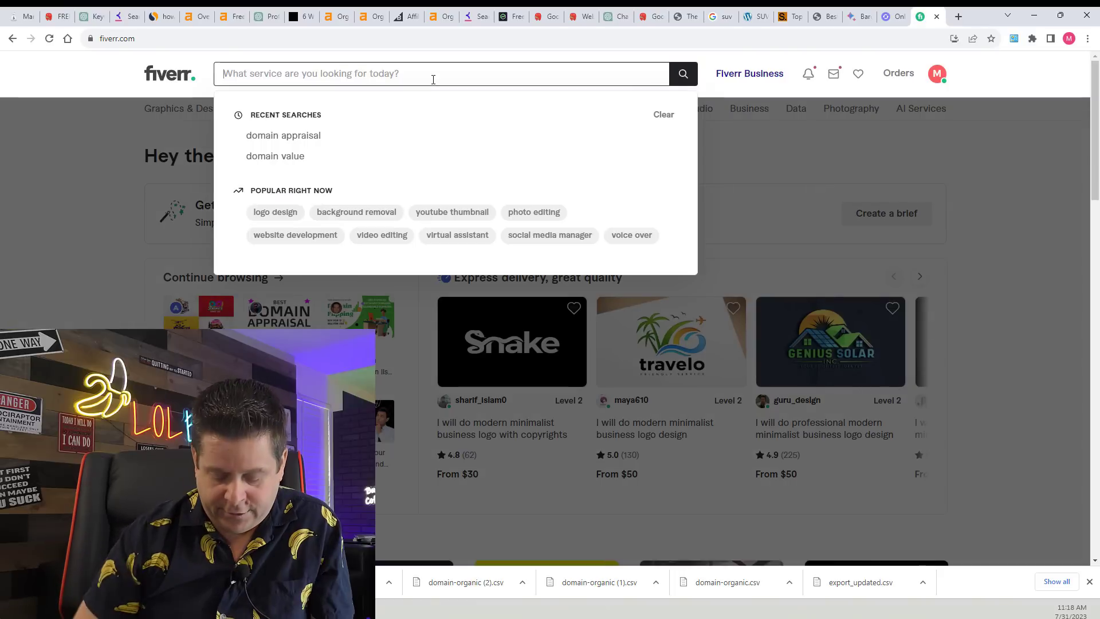
text(keywod)
key(BackSpace)
key(BackSpace)
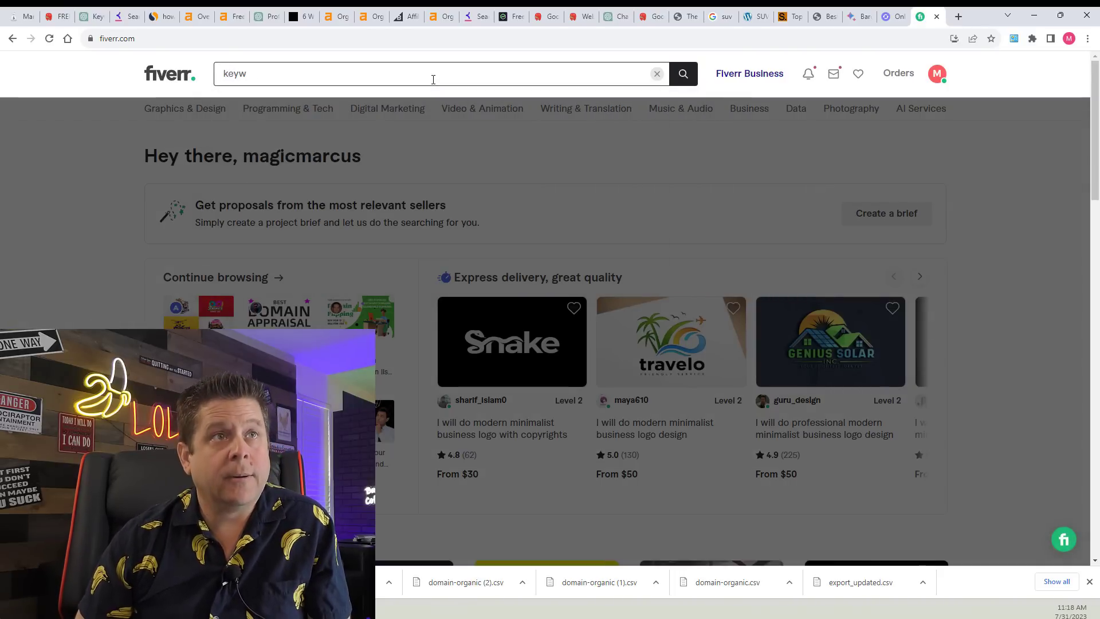
text(od rease)
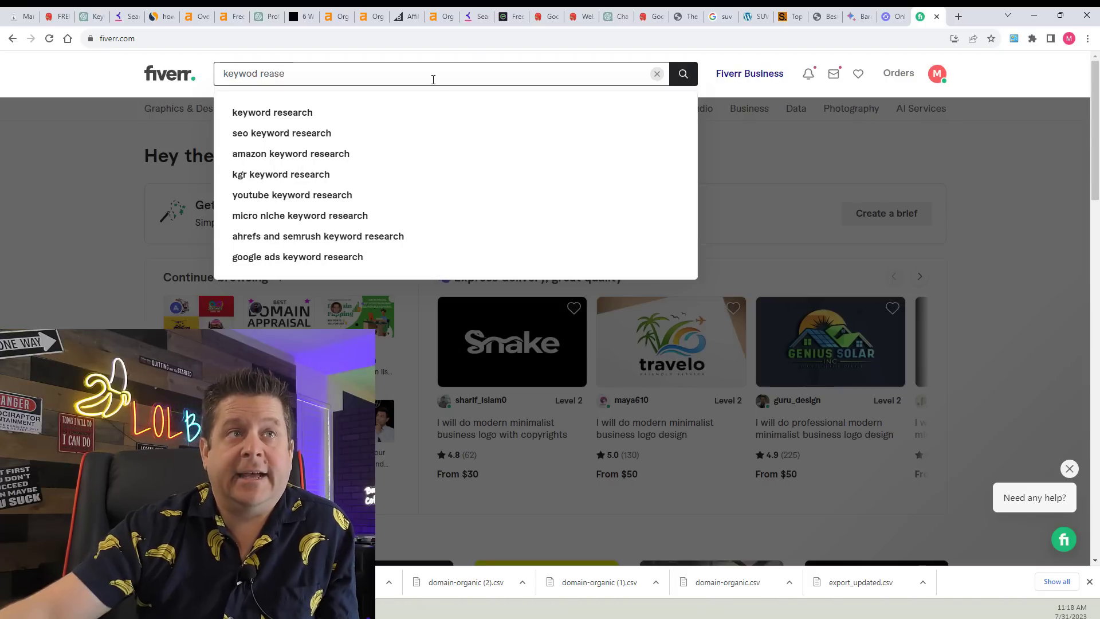
click(383, 137)
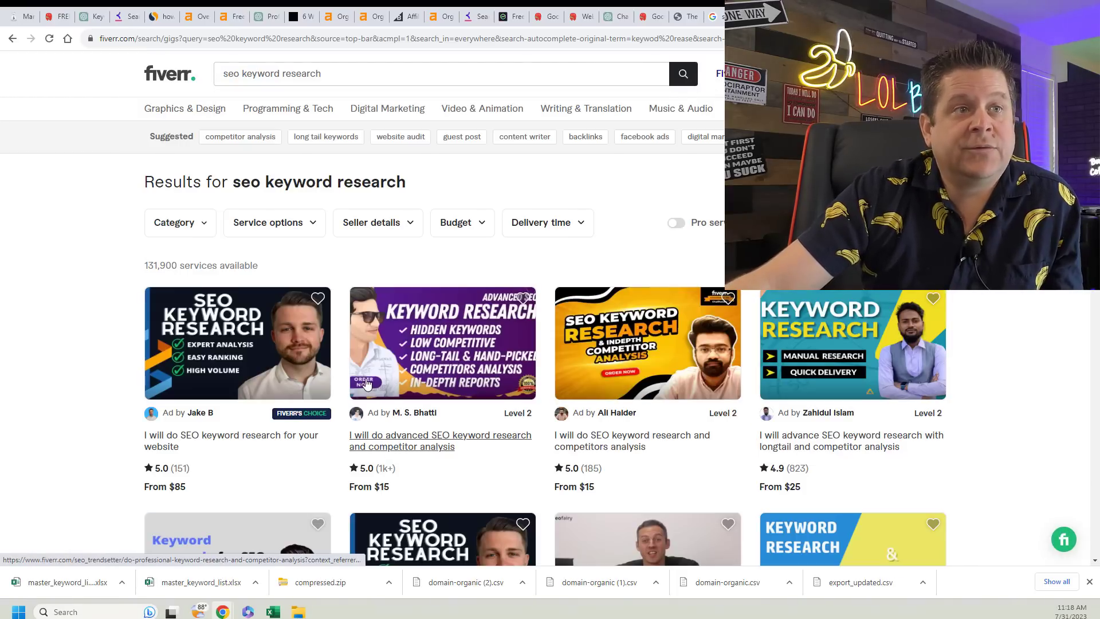
scroll(379, 387, down, 1)
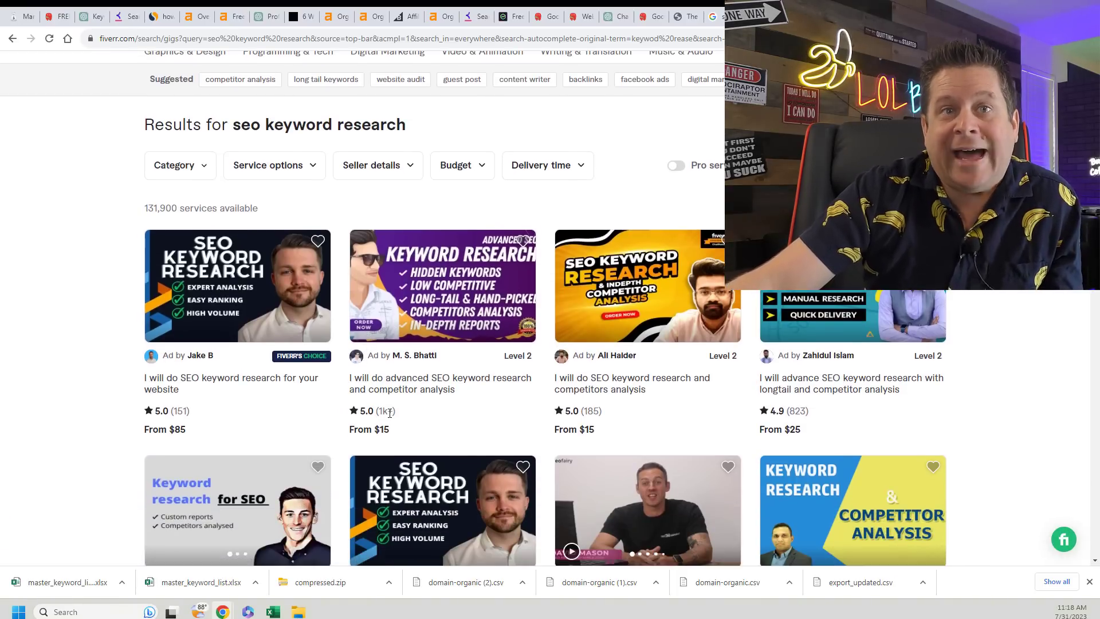
scroll(687, 415, down, 5)
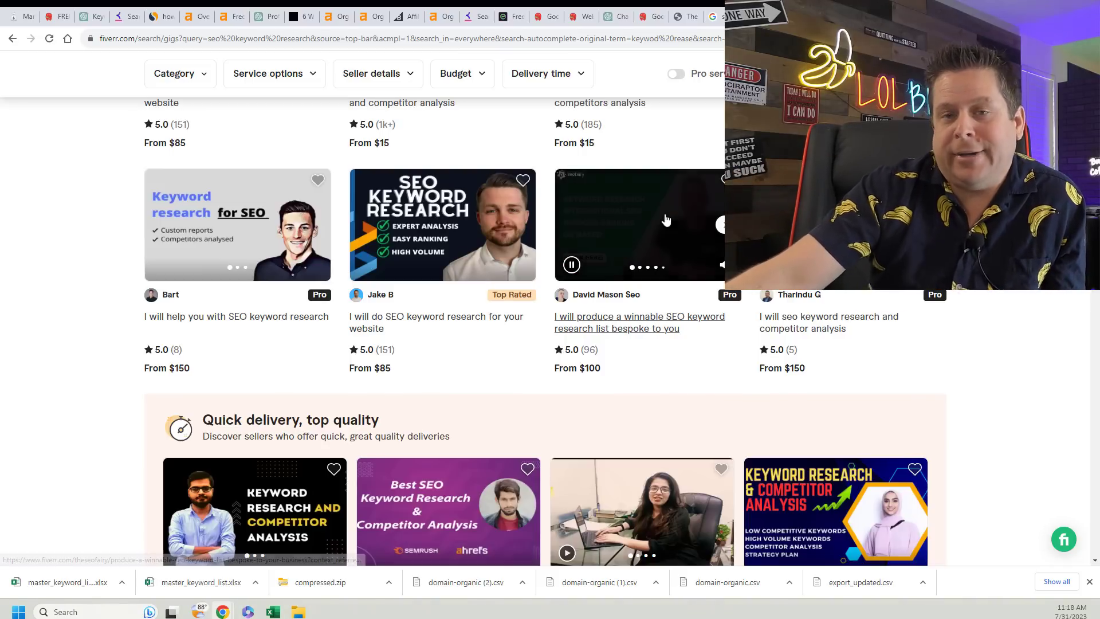
Go back through the trigger word list and keyword planner to the chat, and highlight "3. parse keyword data" in the Intent Chart notes.
click(17, 16)
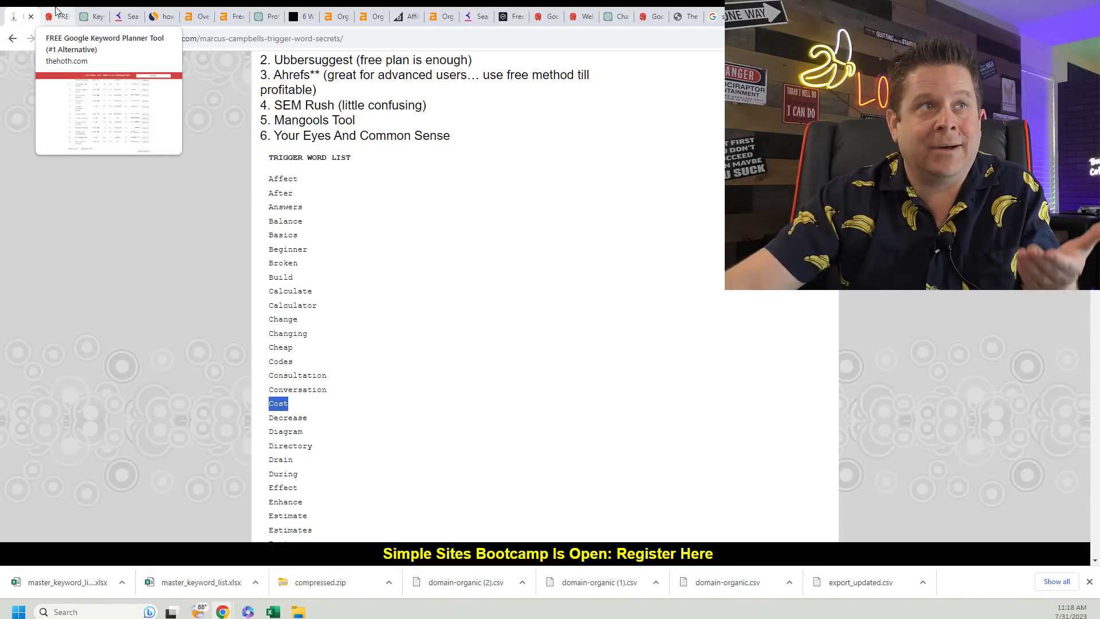
click(55, 10)
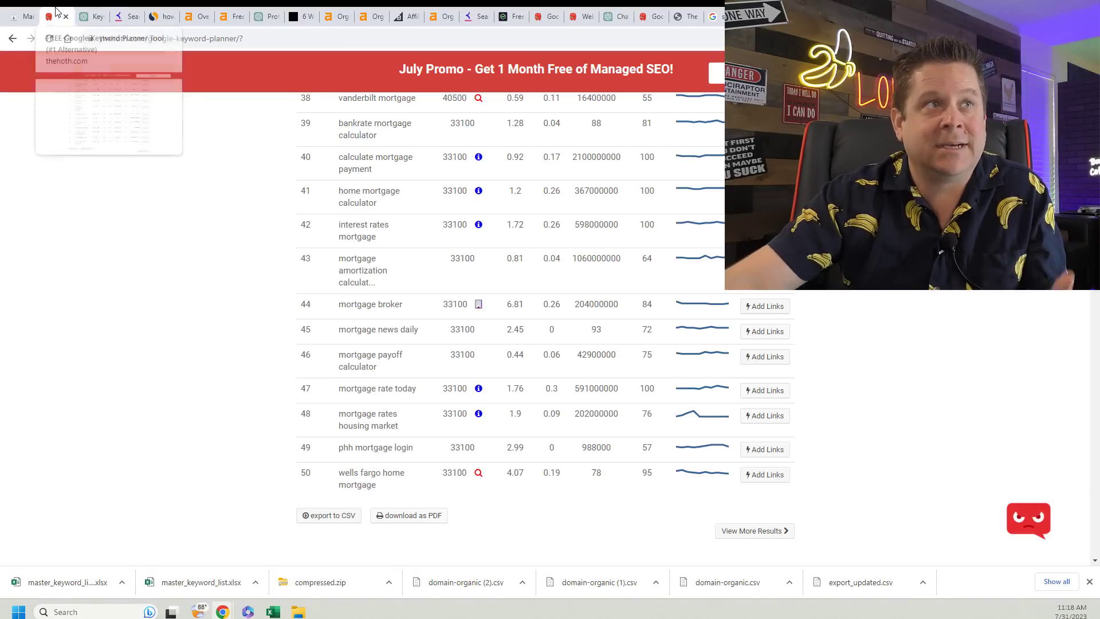
click(103, 11)
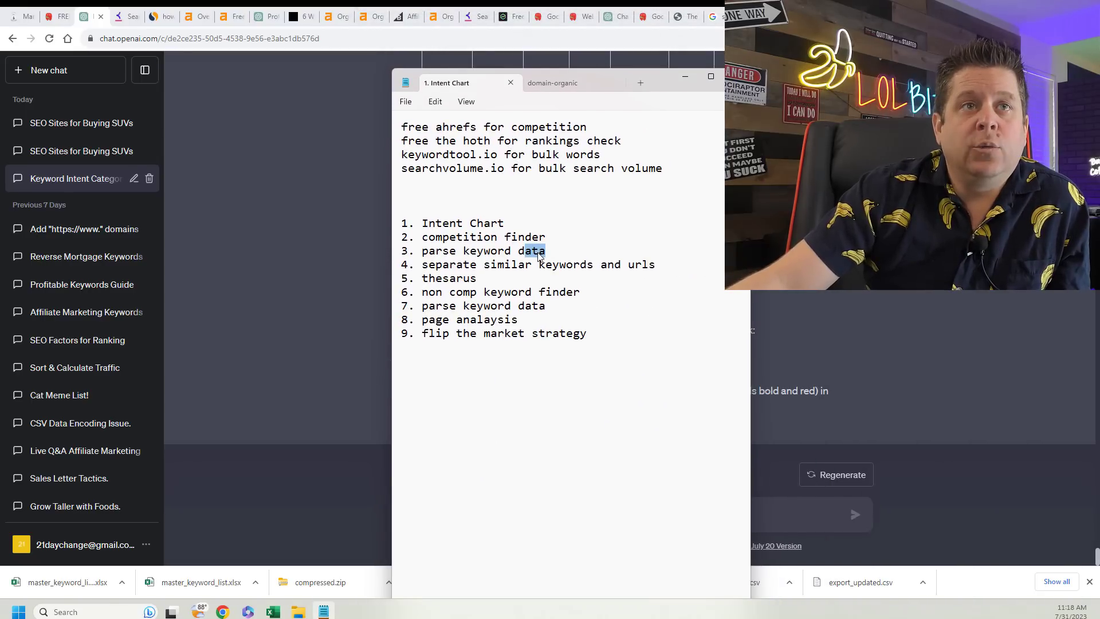
drag(545, 252, 392, 252)
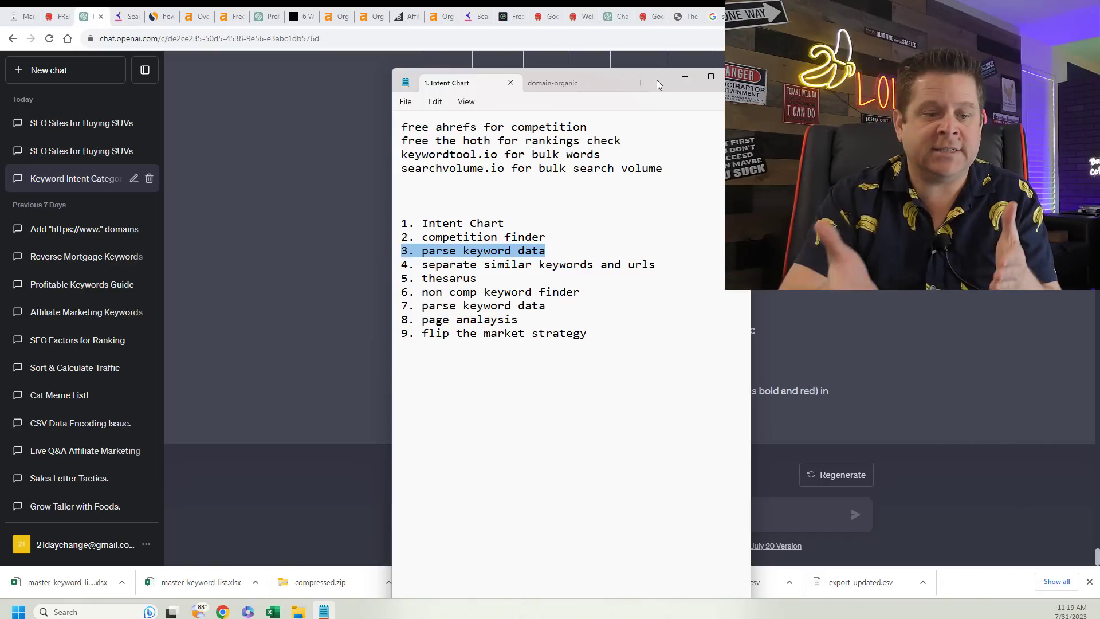
Ask ChatGPT which top 25 keywords in the master file have low competition and high search volume, and highlight the long-tail explanation in its reply.
click(685, 76)
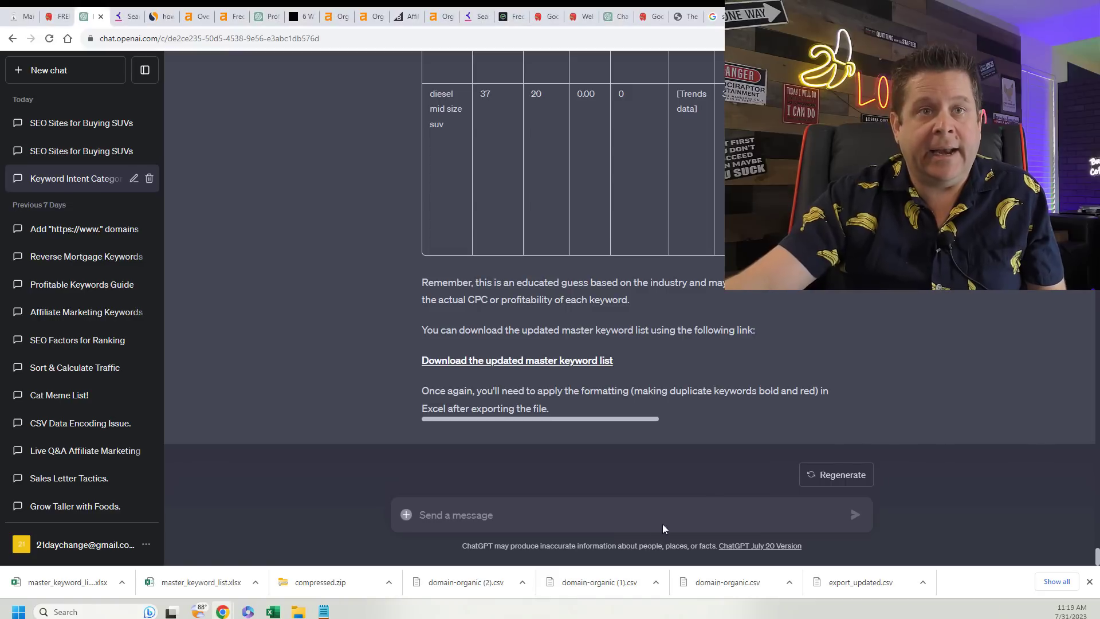
text(now based on the)
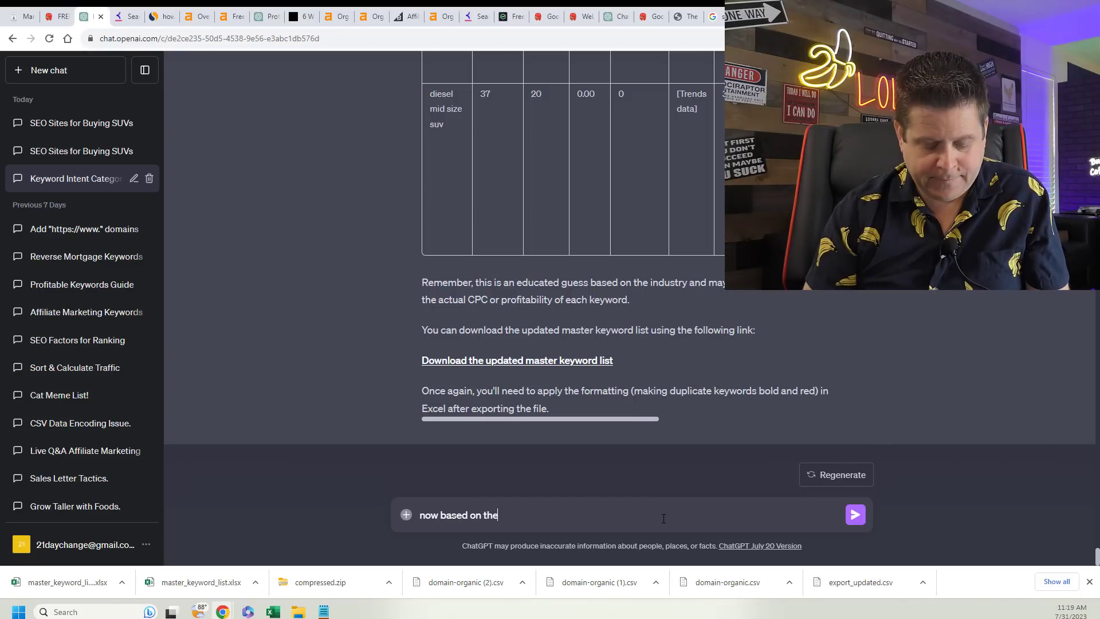
text( master file what are the top 25 kewywo)
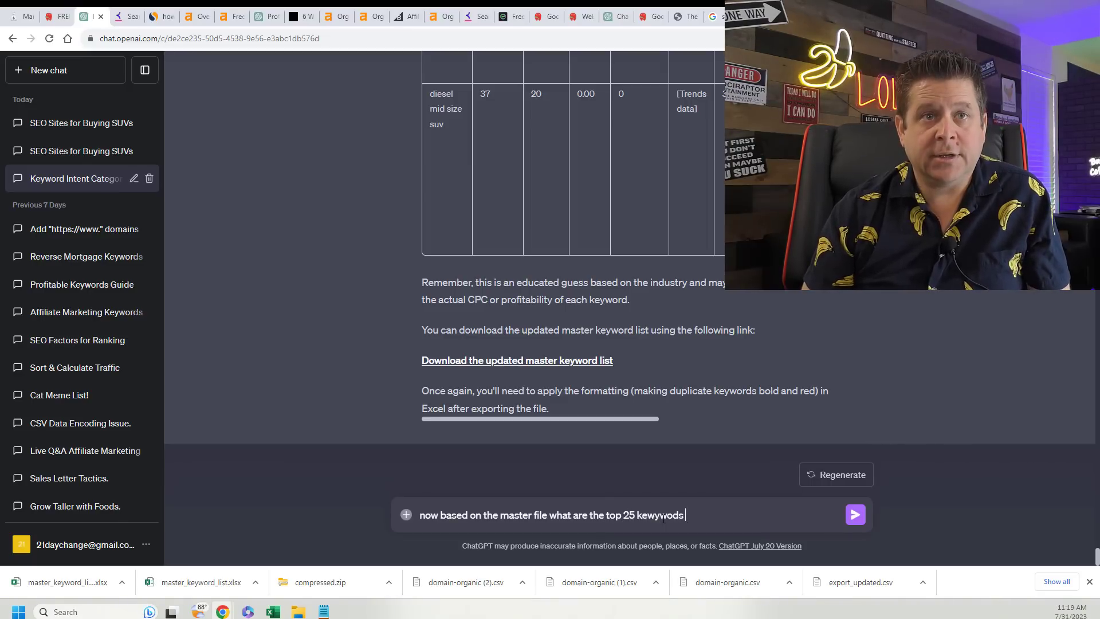
text(rds with)
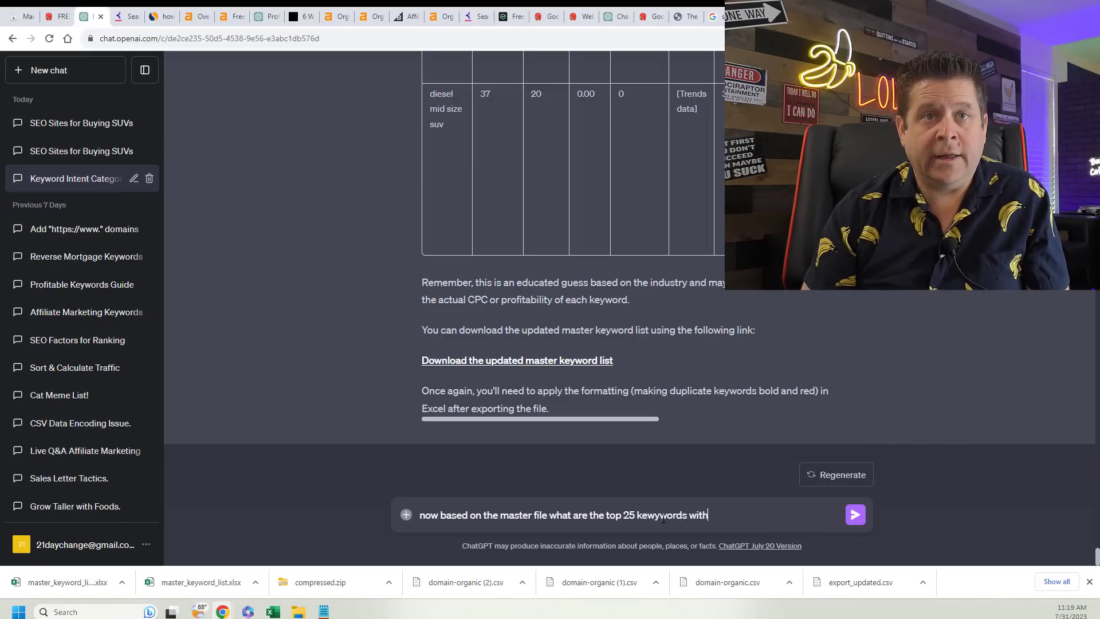
text( low competition and)
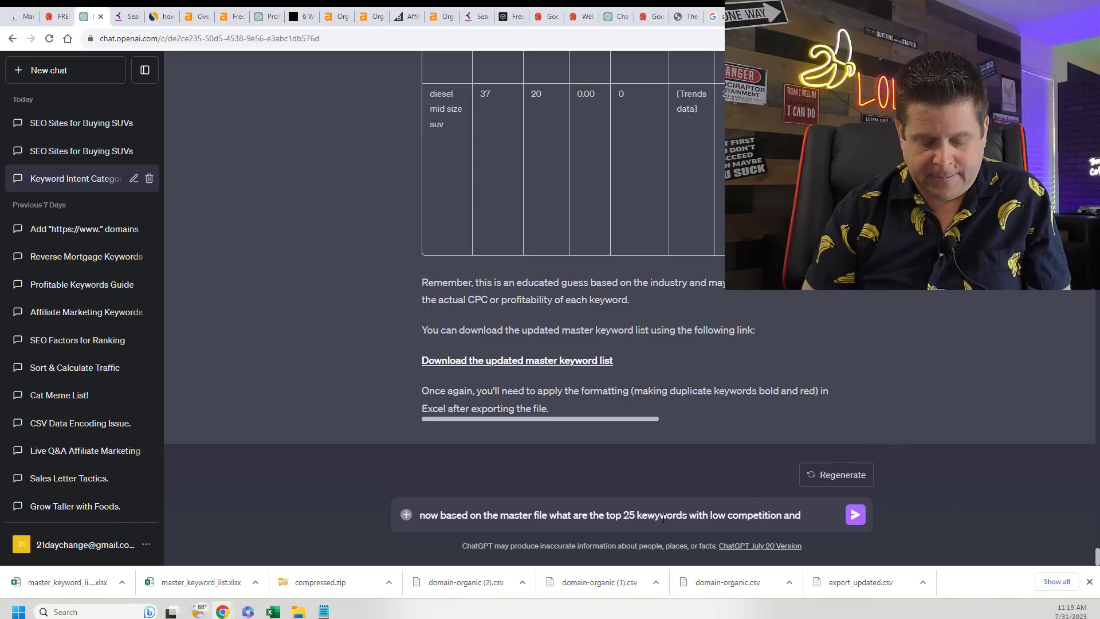
text( high sear)
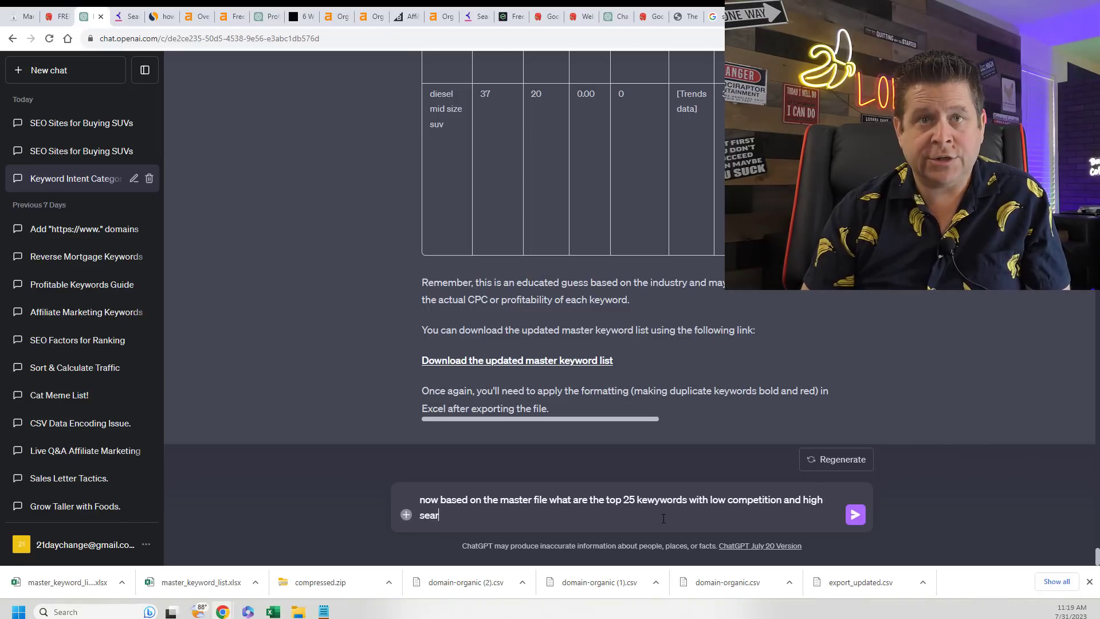
text(ch volume)
key(Return)
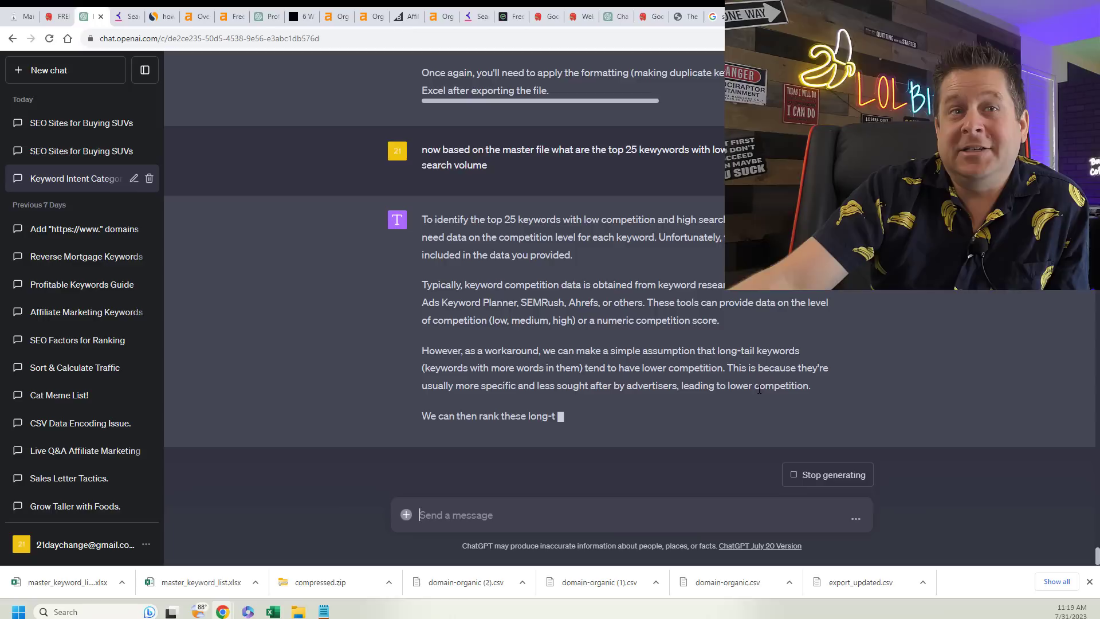
drag(821, 345, 628, 391)
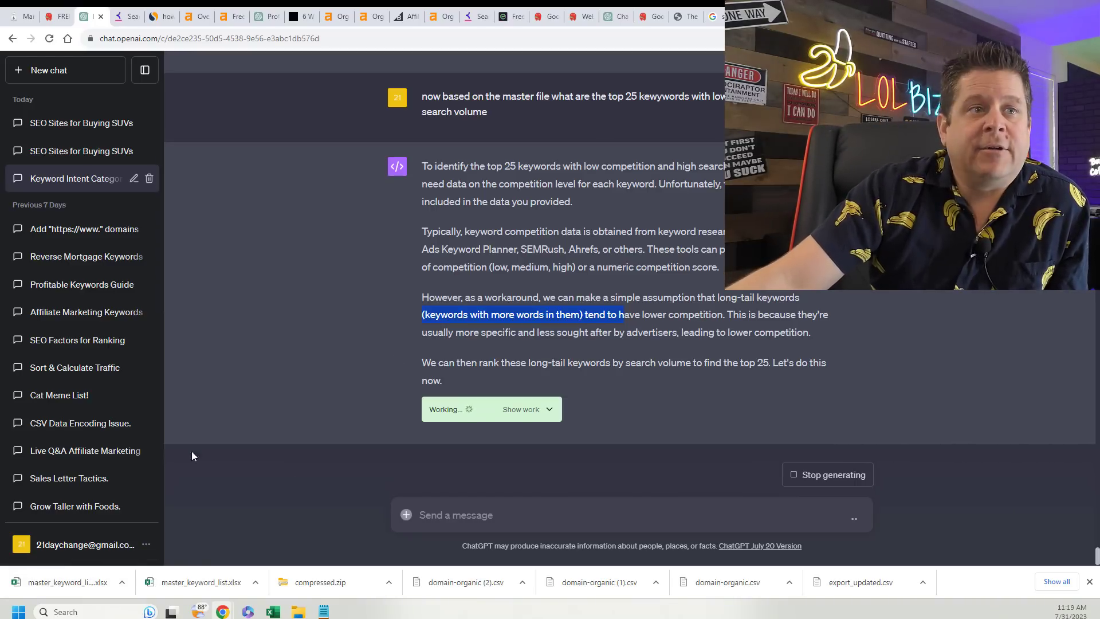
Copy all keywords below the Keyword header in the master_keyword_list_updated_adsense workbook.
mouse_move(272, 611)
click(981, 533)
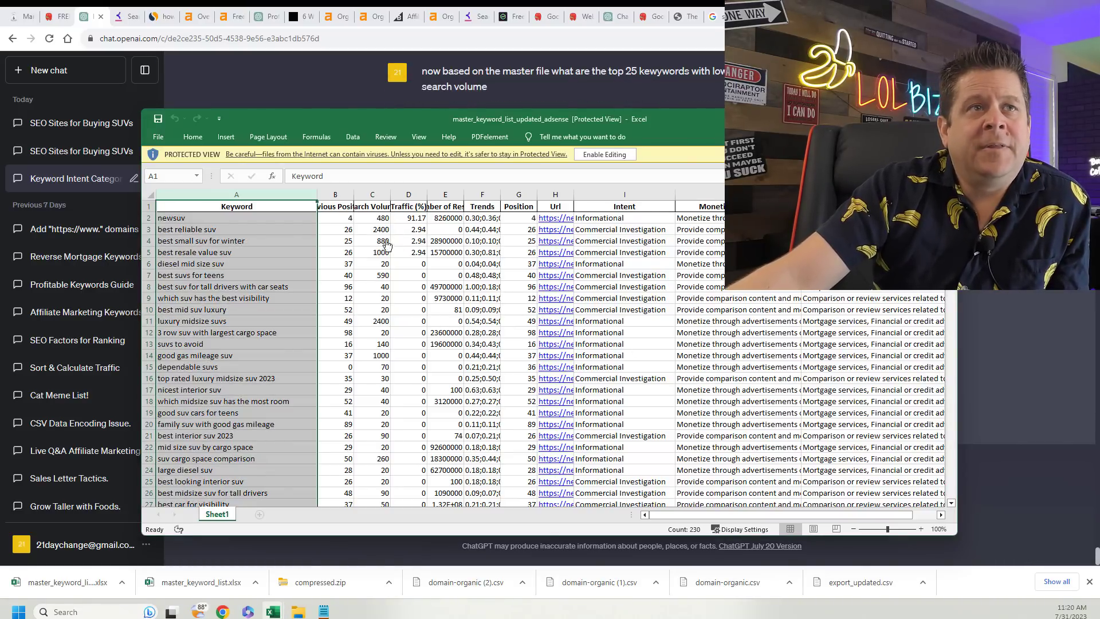
click(246, 222)
drag(246, 222, 269, 459)
key(ctrl+c)
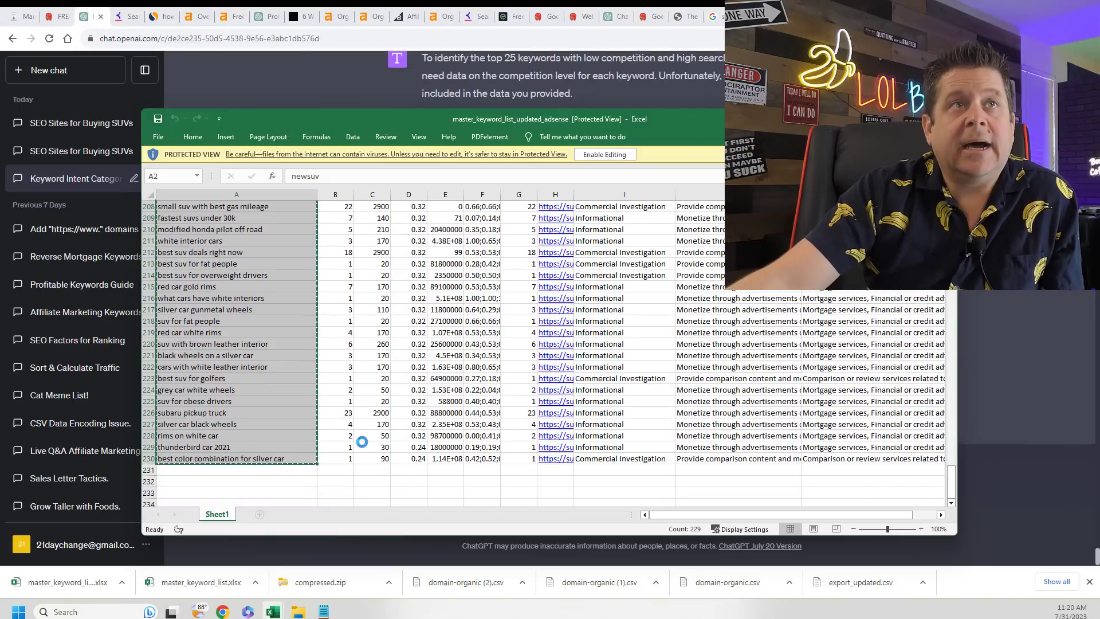
Look over the search volume, CPC and competition columns for the "mortgage" suggestions in Keyword Tool.
click(126, 16)
scroll(425, 245, up, 10)
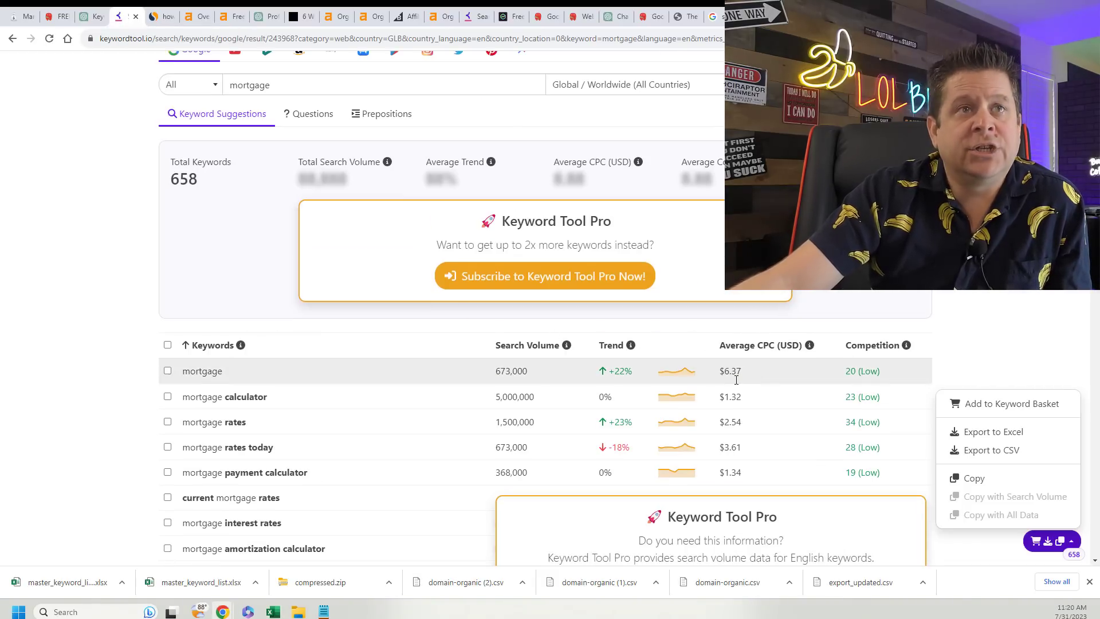
scroll(490, 213, up, 1)
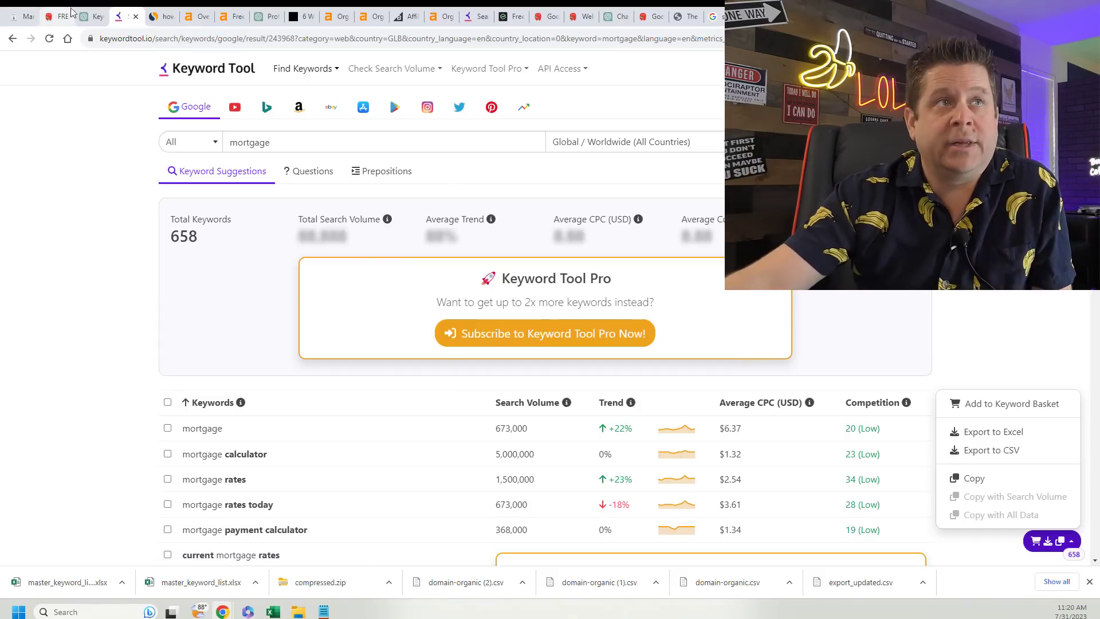
Return to the chat and ask ChatGPT to put the top 25 list in an Excel file for download.
click(93, 16)
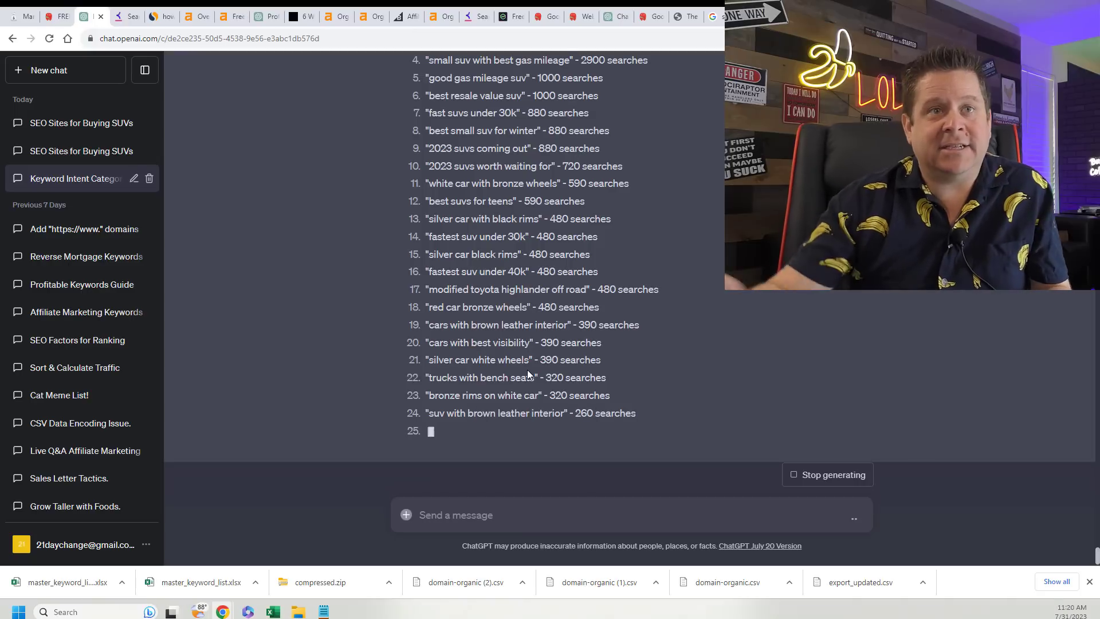
click(517, 511)
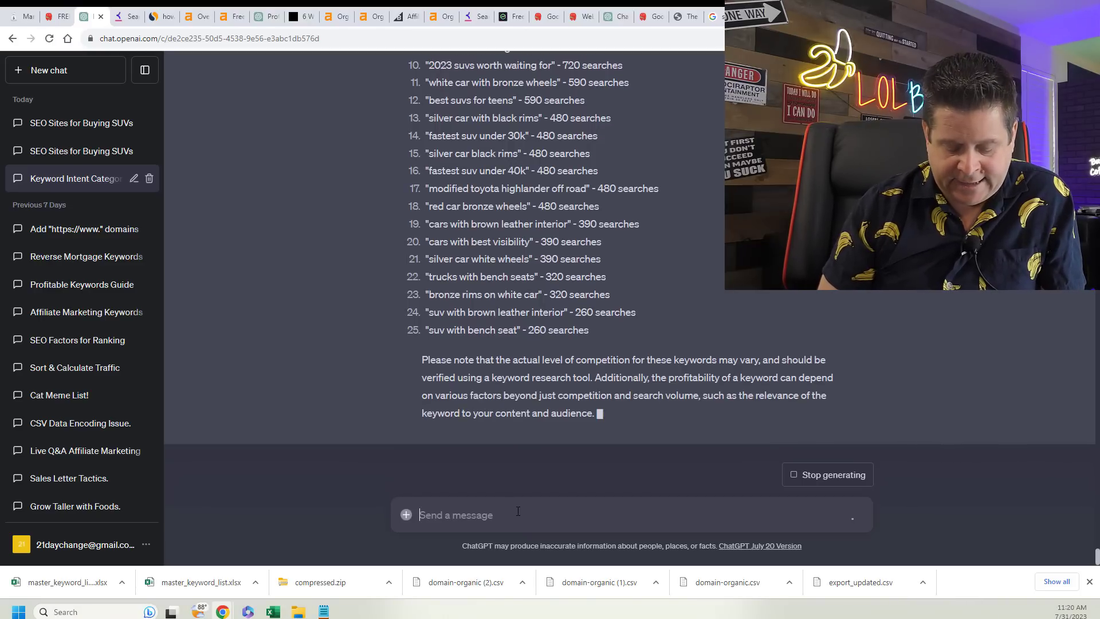
text(please put this in an excel file i can download)
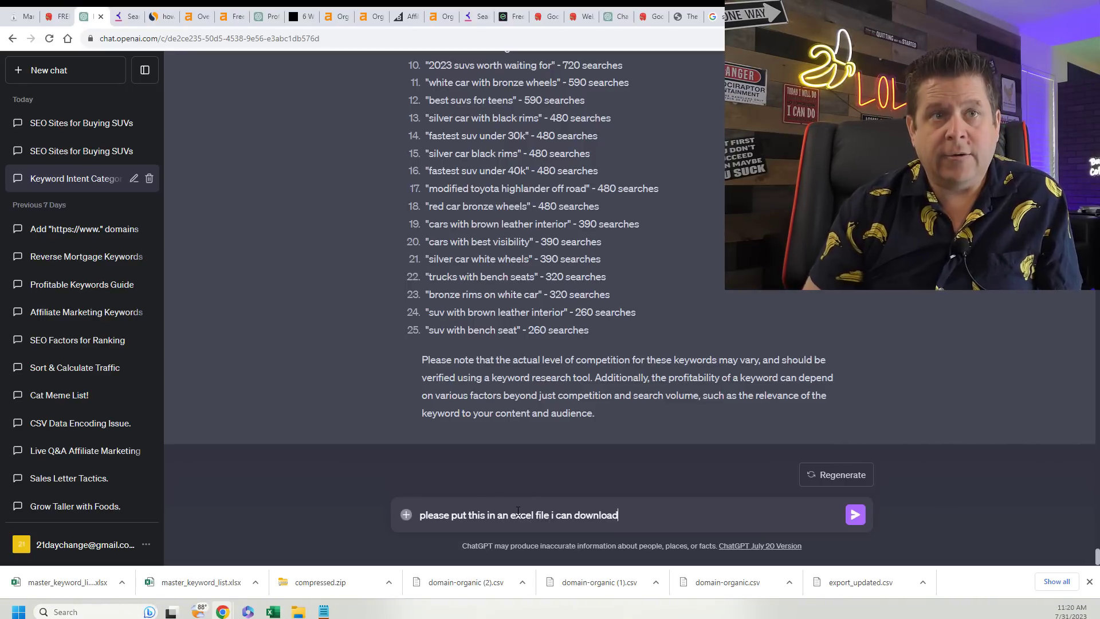
key(Return)
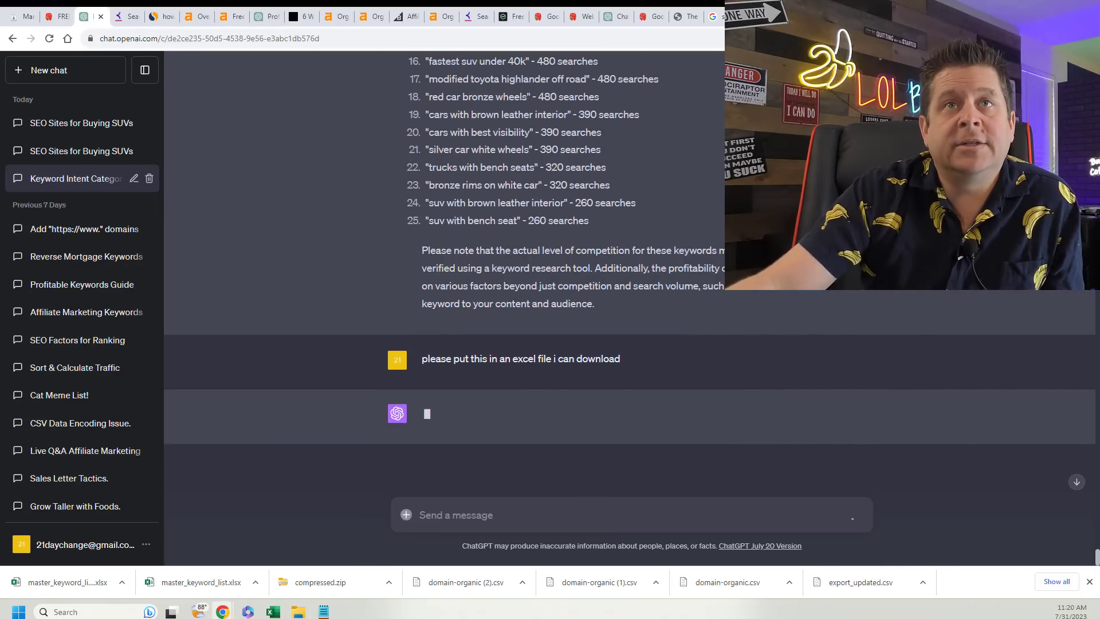
Open semrush.com in a new tab and go to its Keyword Overview, and open Keywords Explorer in Ahrefs.
key(ctrl+t)
text(semrush.com)
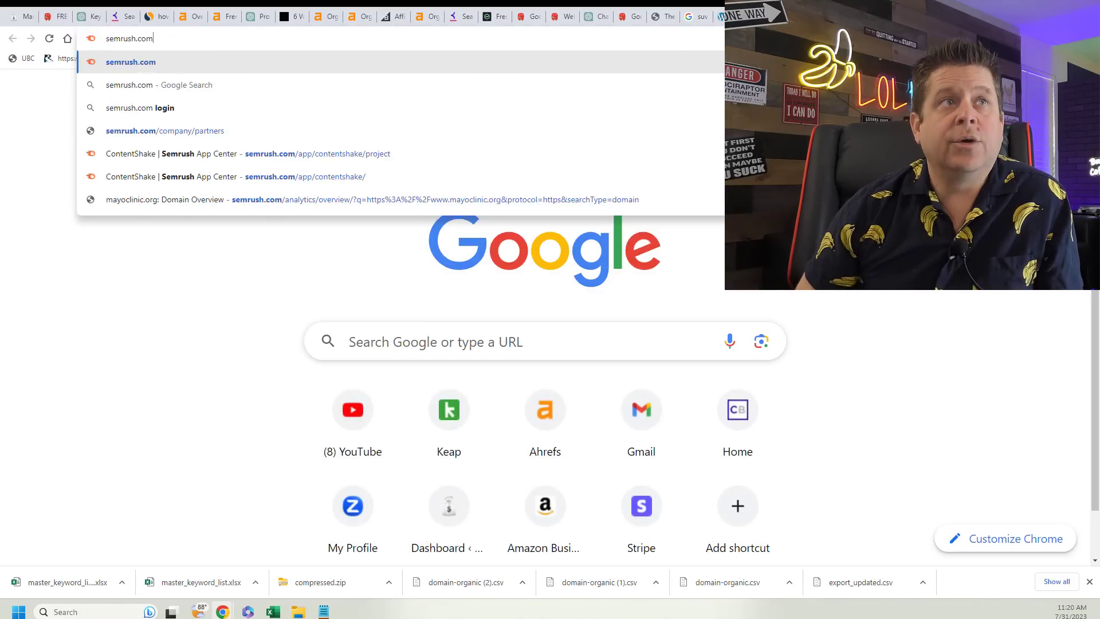
key(Return)
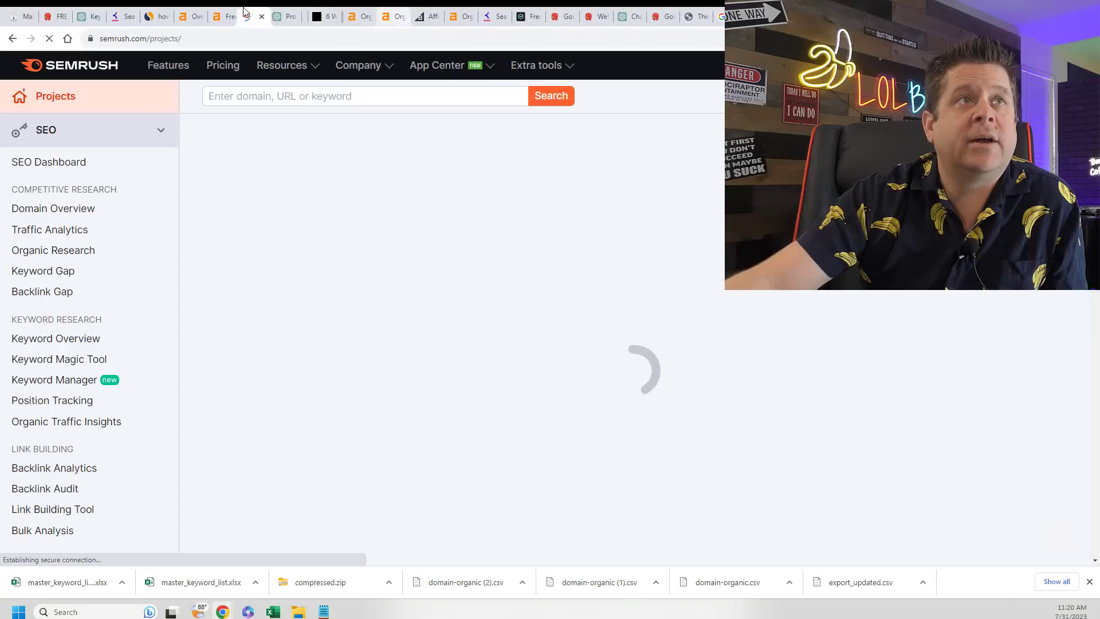
drag(243, 12, 181, 11)
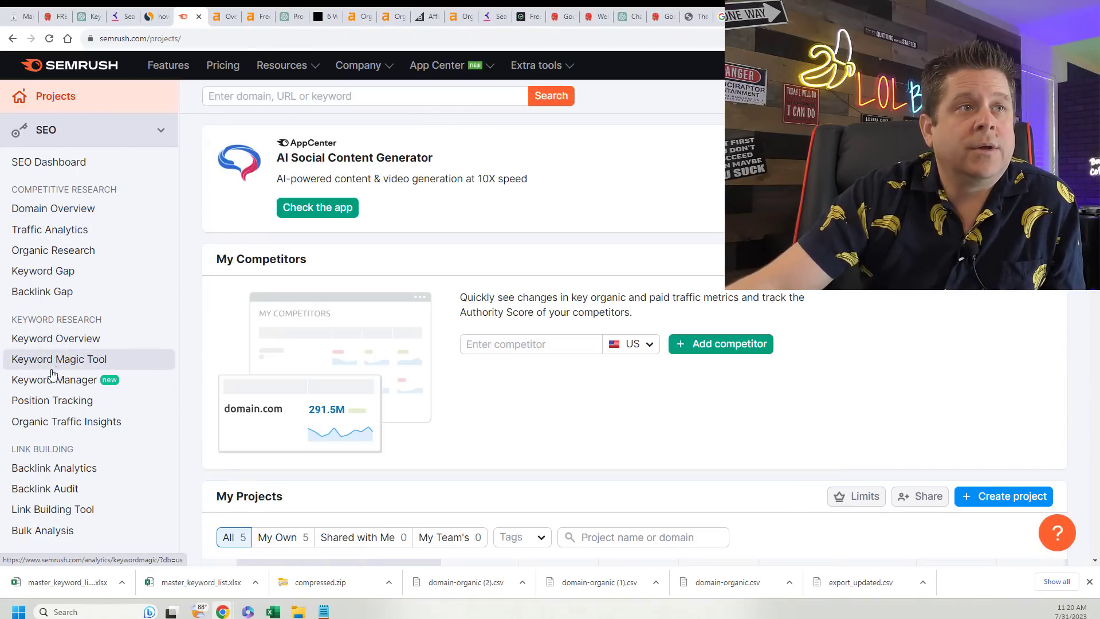
click(60, 340)
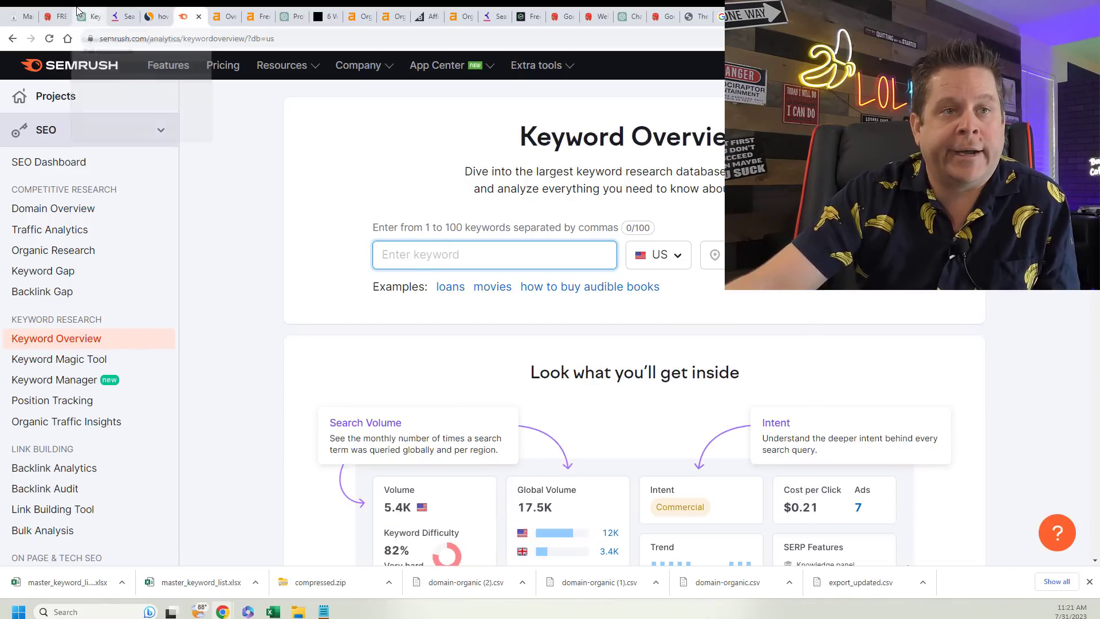
click(224, 13)
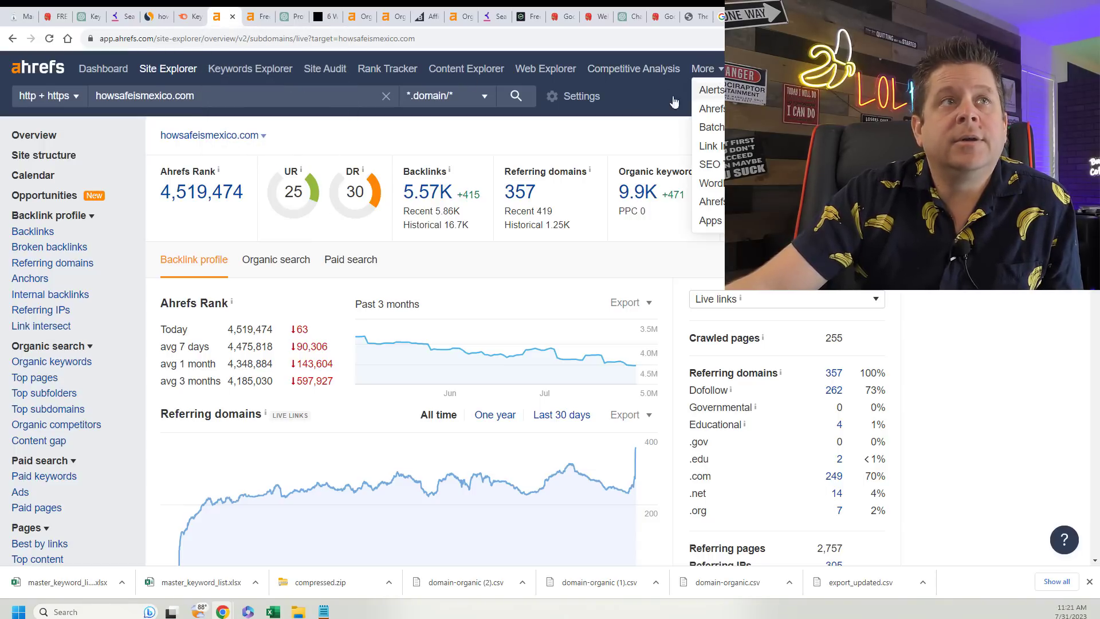
click(231, 75)
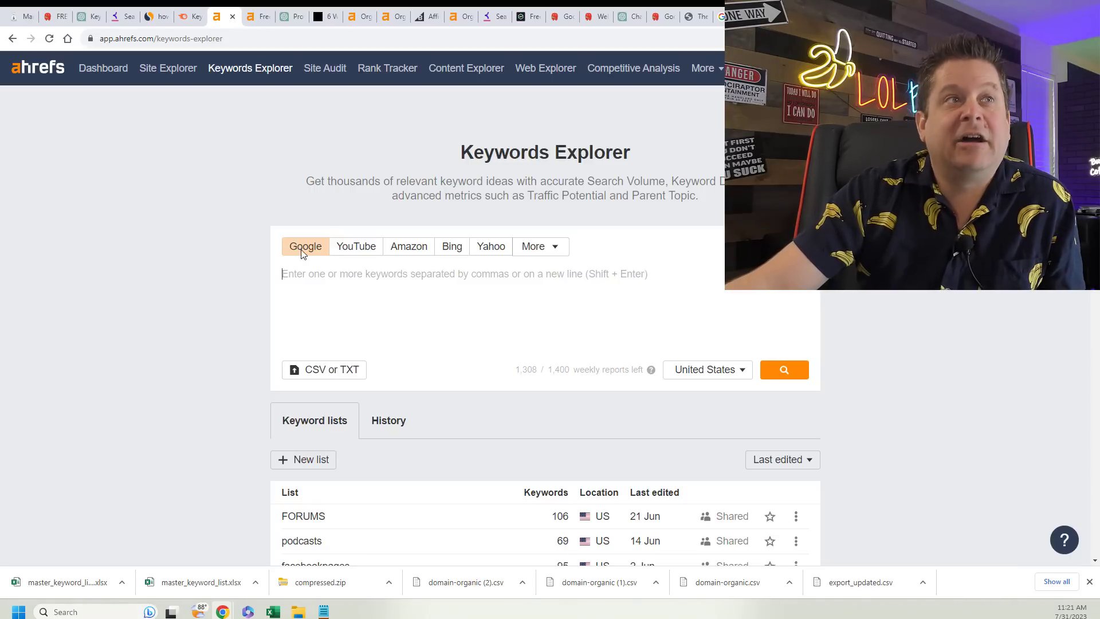
Download the top 25 keywords file from the chat and open top_25_keywords.xlsx in Excel.
click(89, 16)
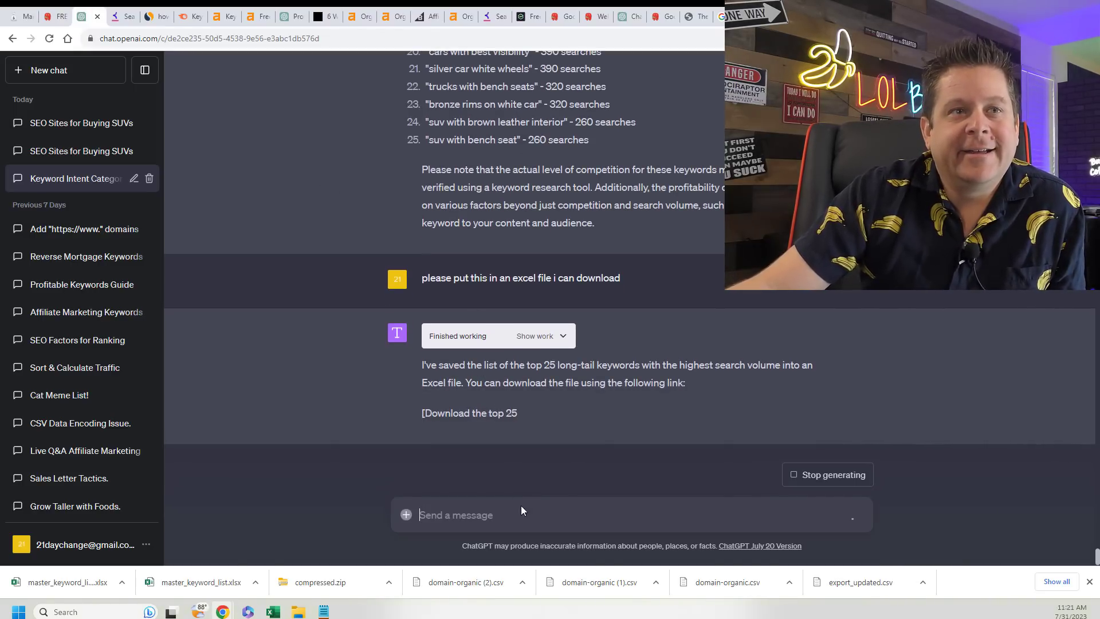
click(542, 414)
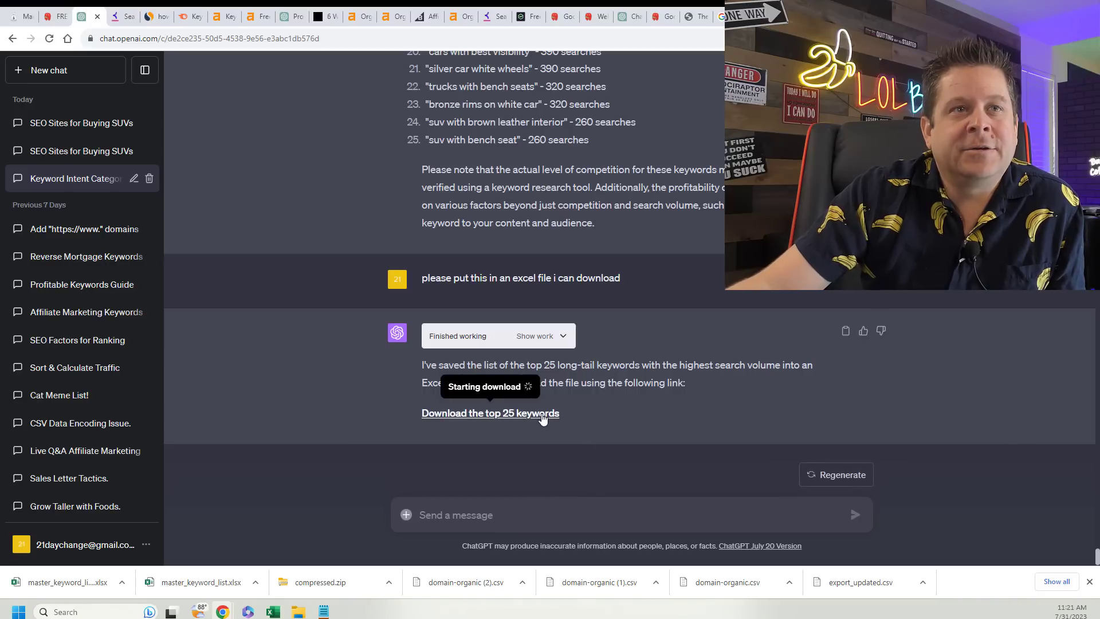
click(84, 586)
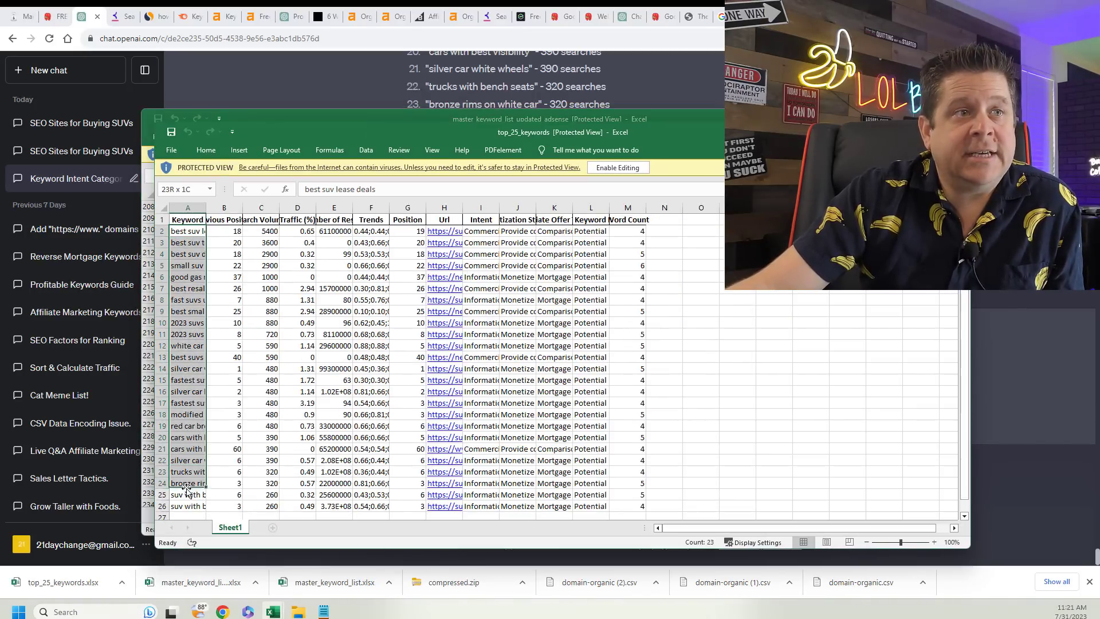
Analyze the 25 keywords from the top_25_keywords sheet in Semrush Keyword Overview for the US.
click(155, 11)
click(186, 16)
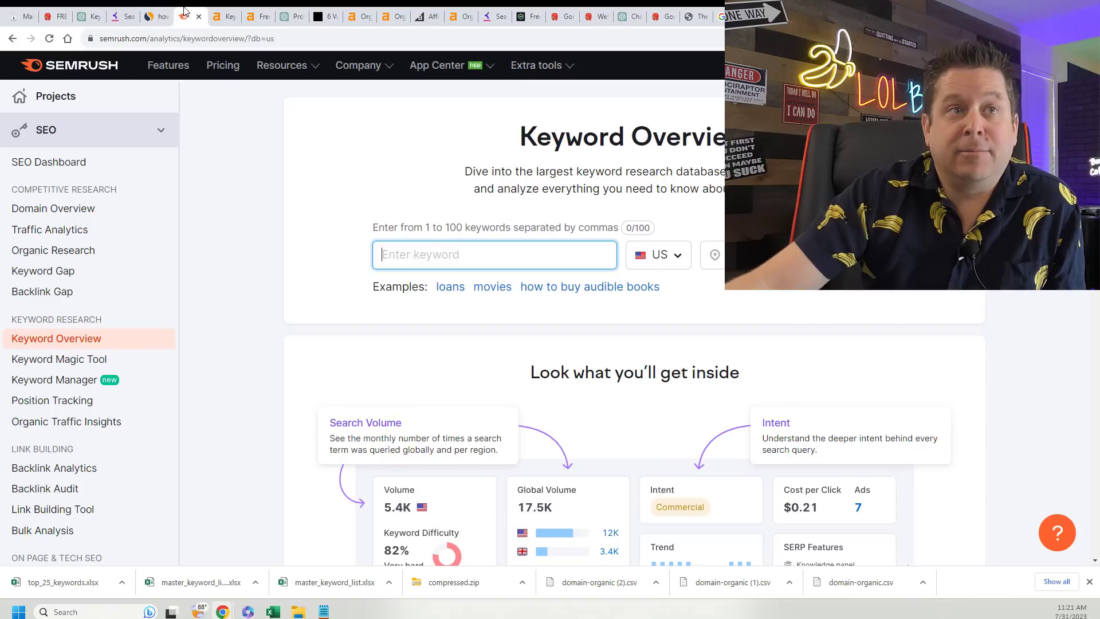
key(ctrl+v)
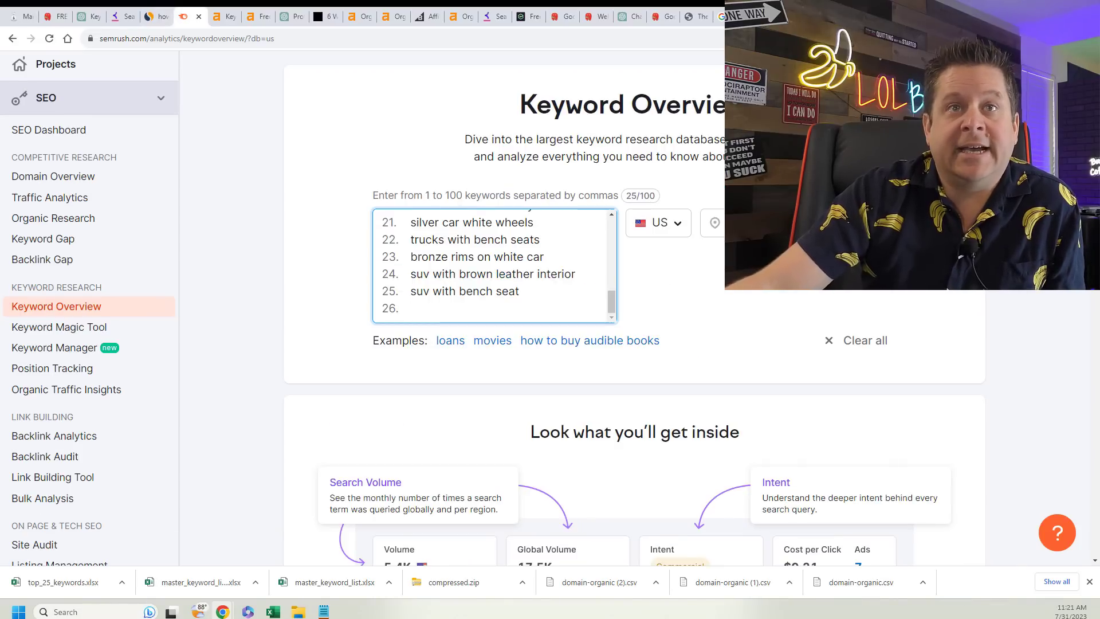
key(Return)
Search the same 25 keywords in Ahrefs Keywords Explorer for Google in the United States.
click(229, 14)
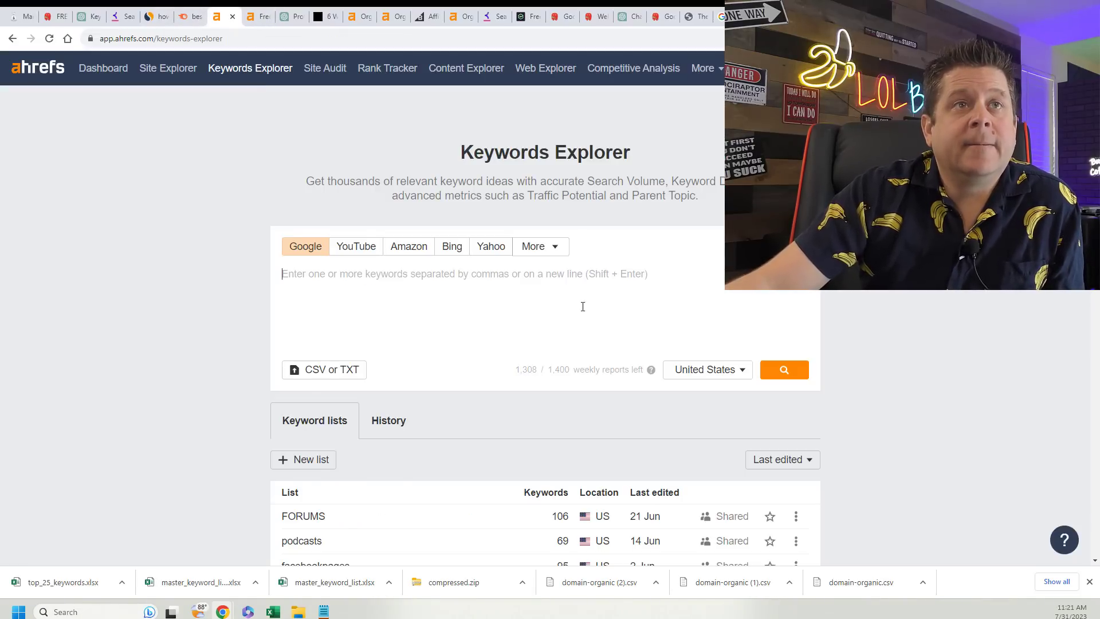
key(ctrl+v)
scroll(842, 361, down, 4)
click(793, 368)
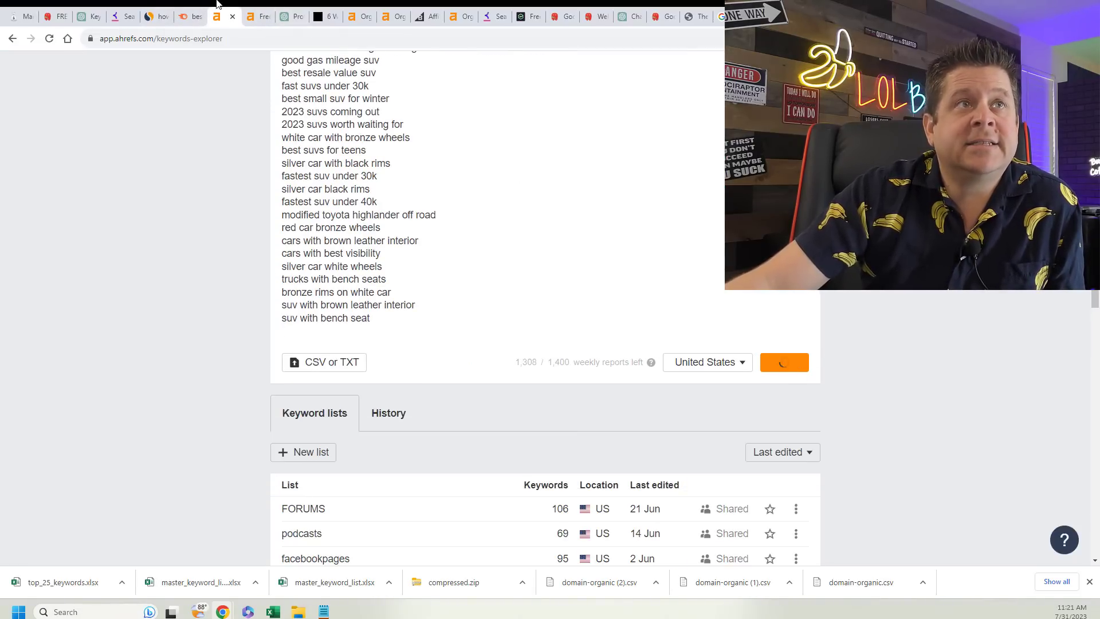
Examine the intent, volume, trend and difficulty of all 25 keywords in Semrush's Bulk Keyword Analysis.
click(194, 15)
scroll(706, 319, down, 3)
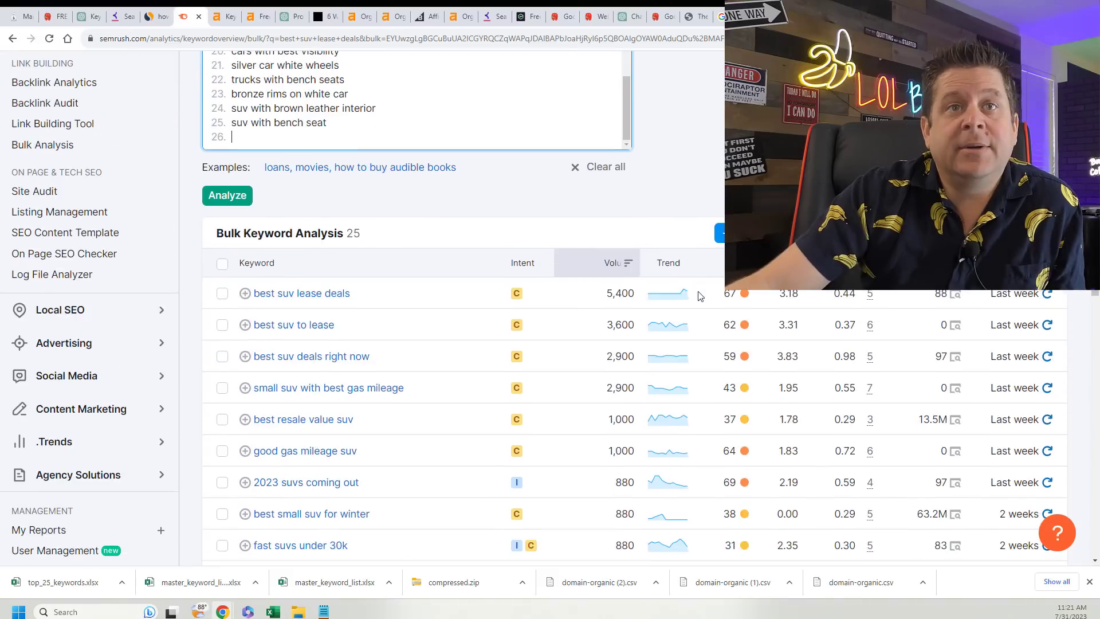
scroll(736, 440, down, 4)
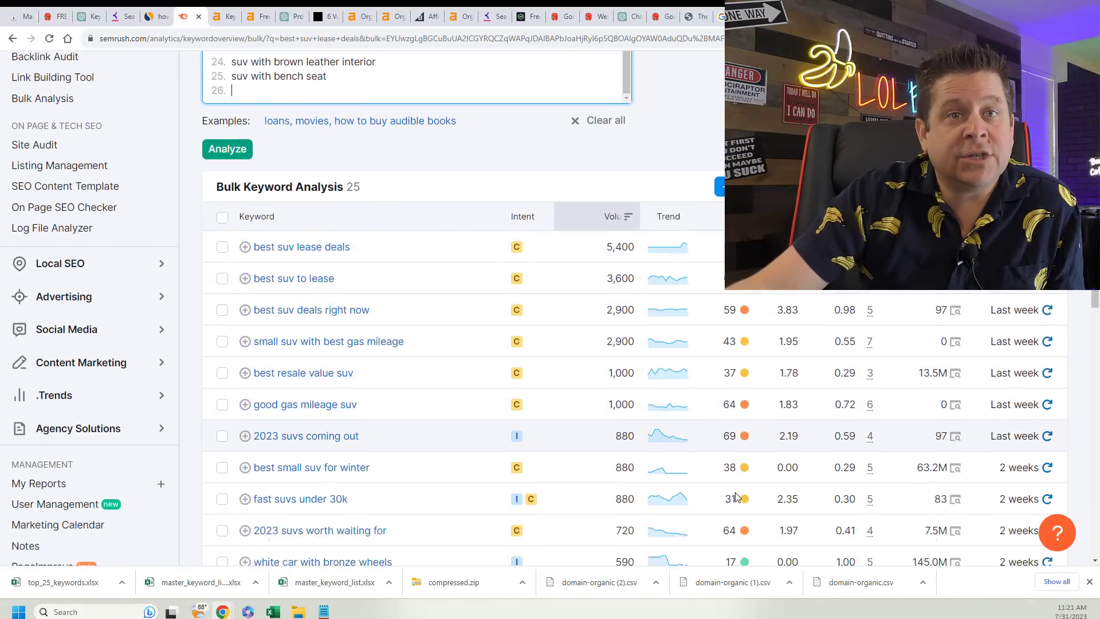
scroll(736, 493, up, 7)
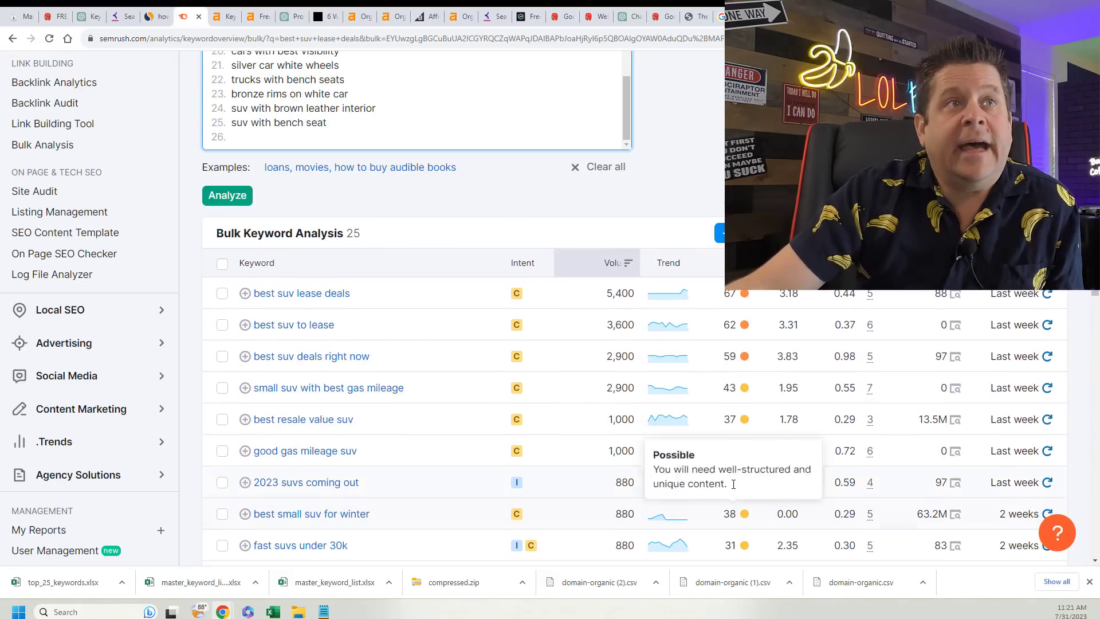
scroll(735, 485, down, 3)
scroll(734, 484, down, 7)
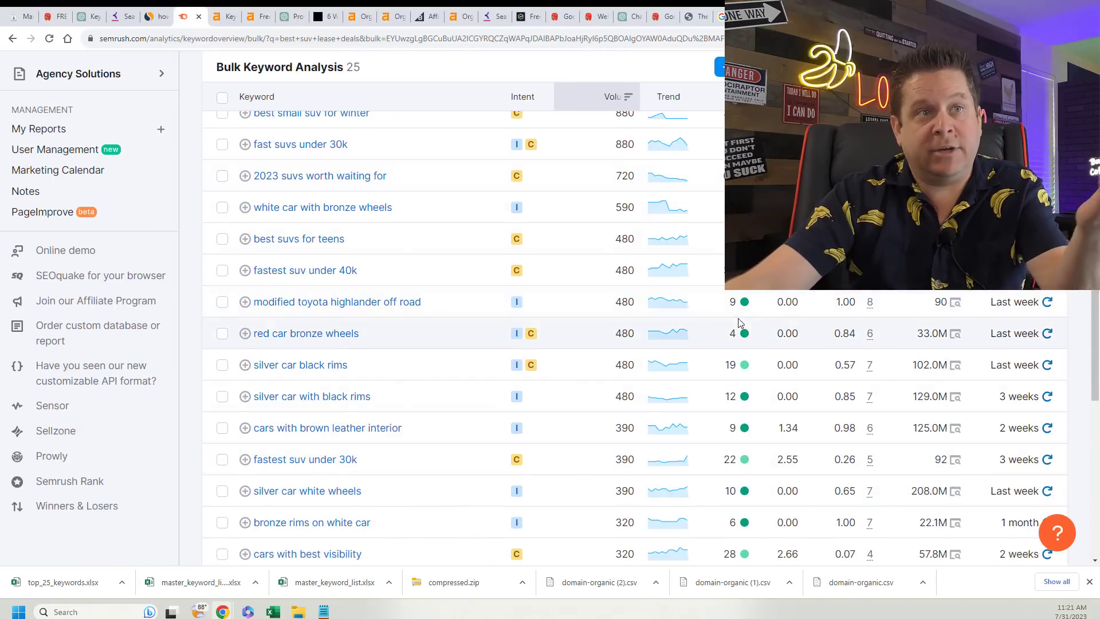
scroll(723, 430, down, 1)
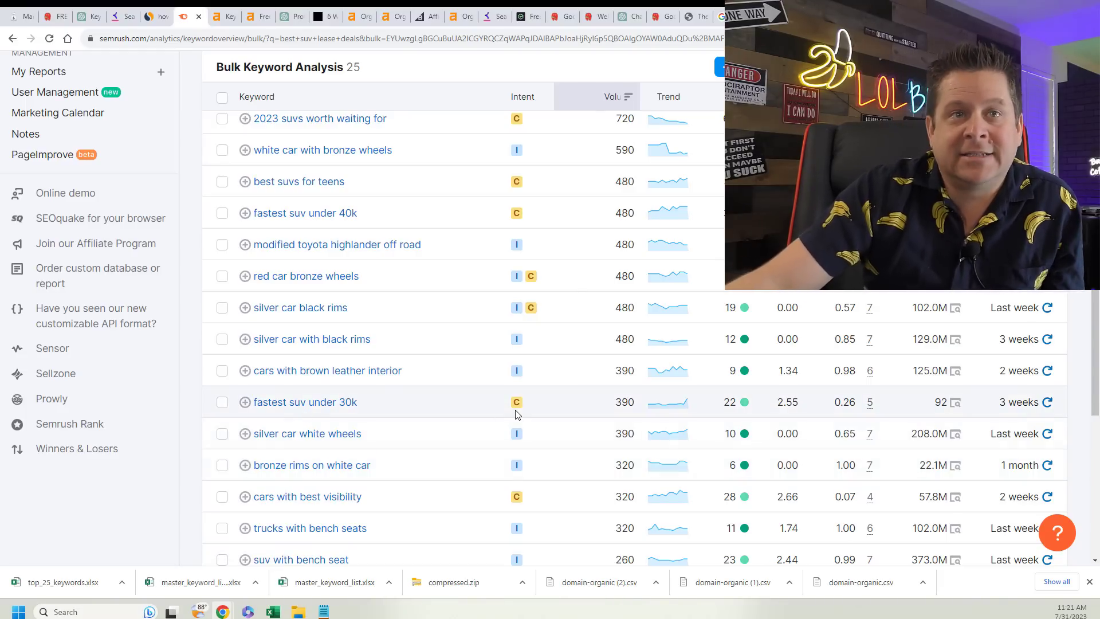
scroll(663, 421, down, 5)
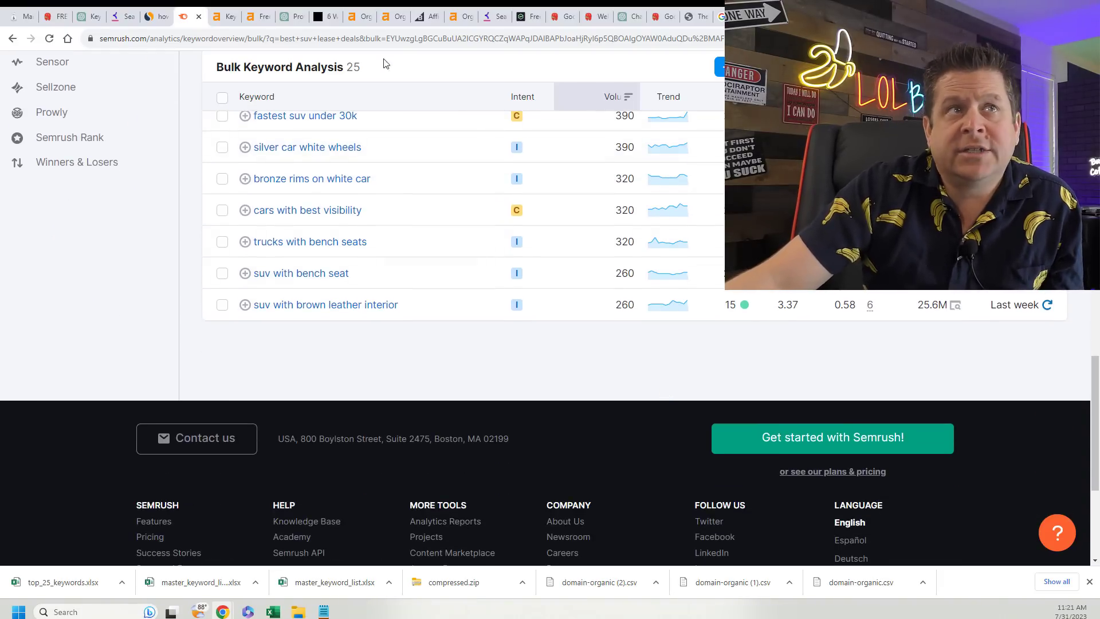
Examine the keyword difficulty and volume of the 25 SUV keywords in Ahrefs Keywords Explorer.
click(229, 11)
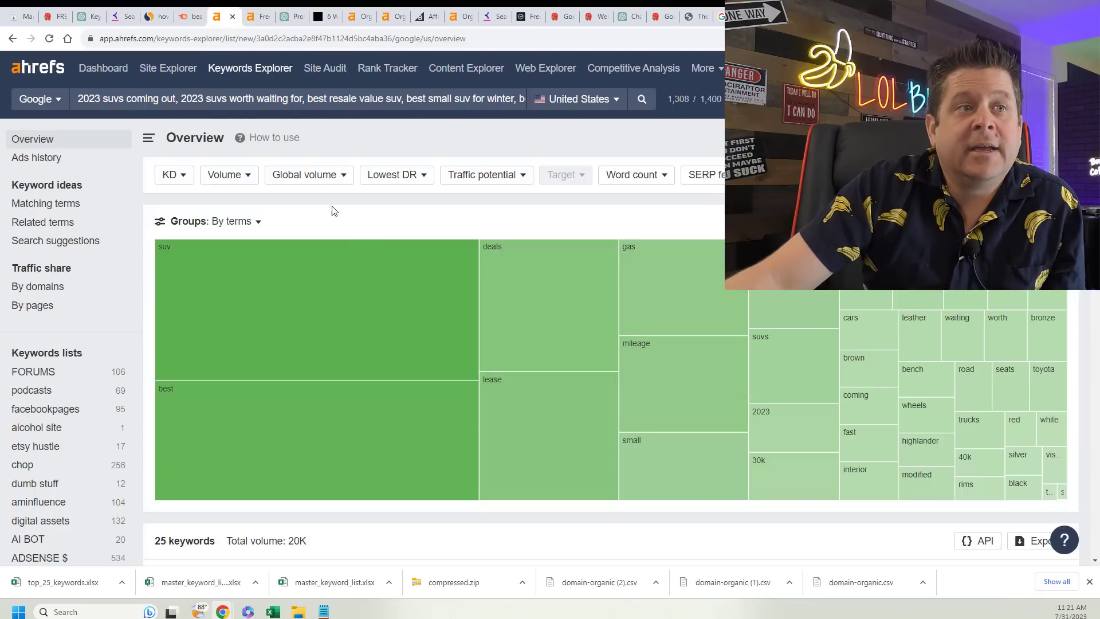
scroll(361, 237, down, 8)
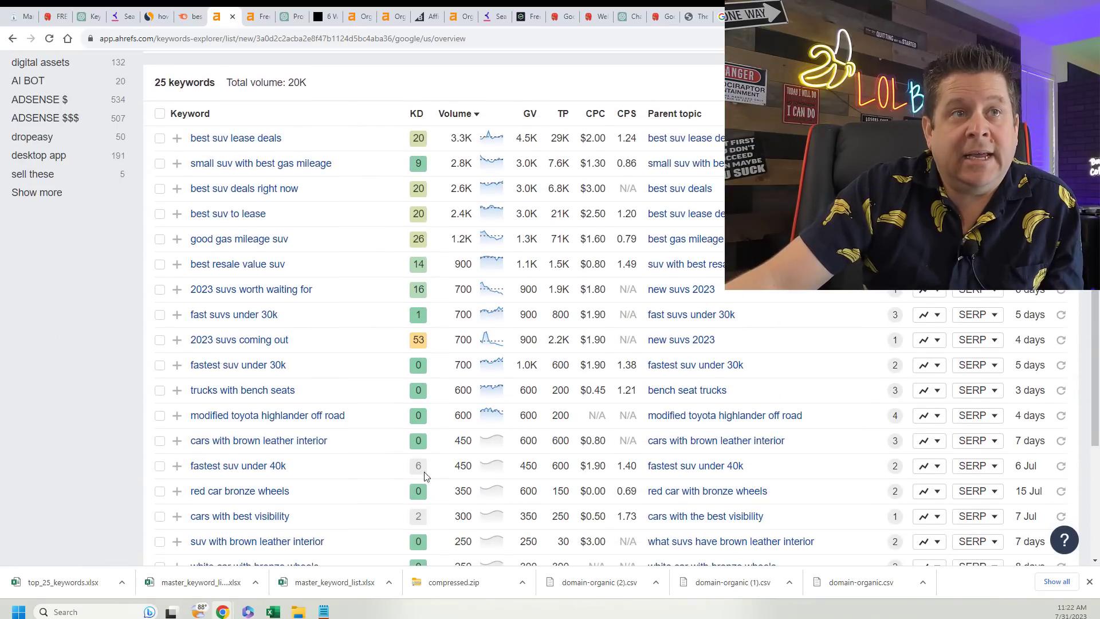
scroll(426, 467, down, 2)
In the ChatGPT keyword chat, send the request "now make a list of all the words removing duplicates from the master file".
click(89, 11)
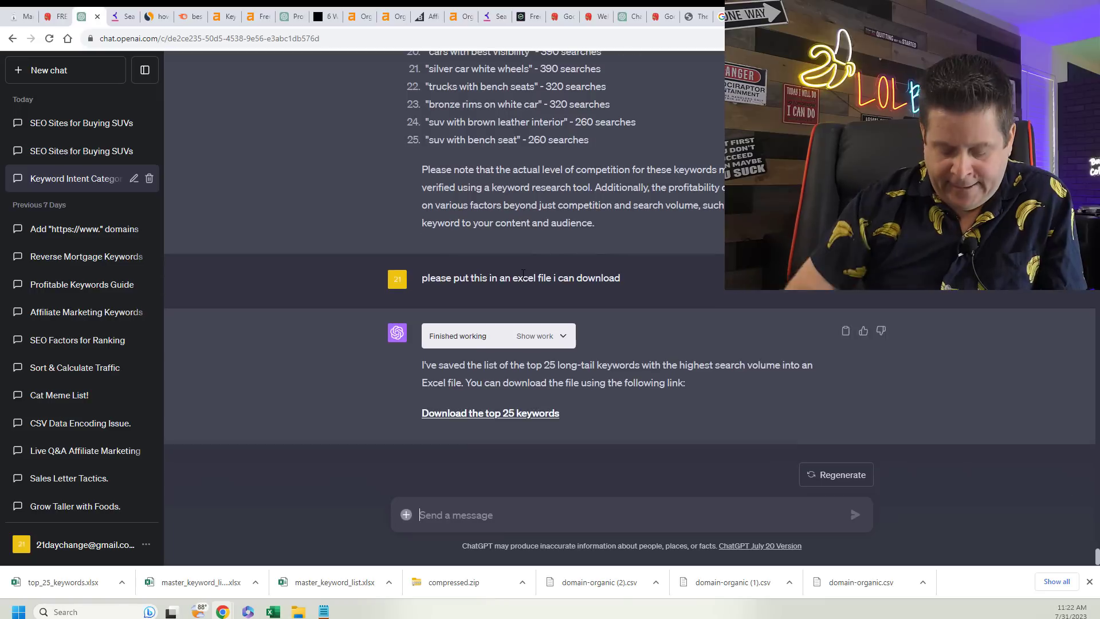
text(n)
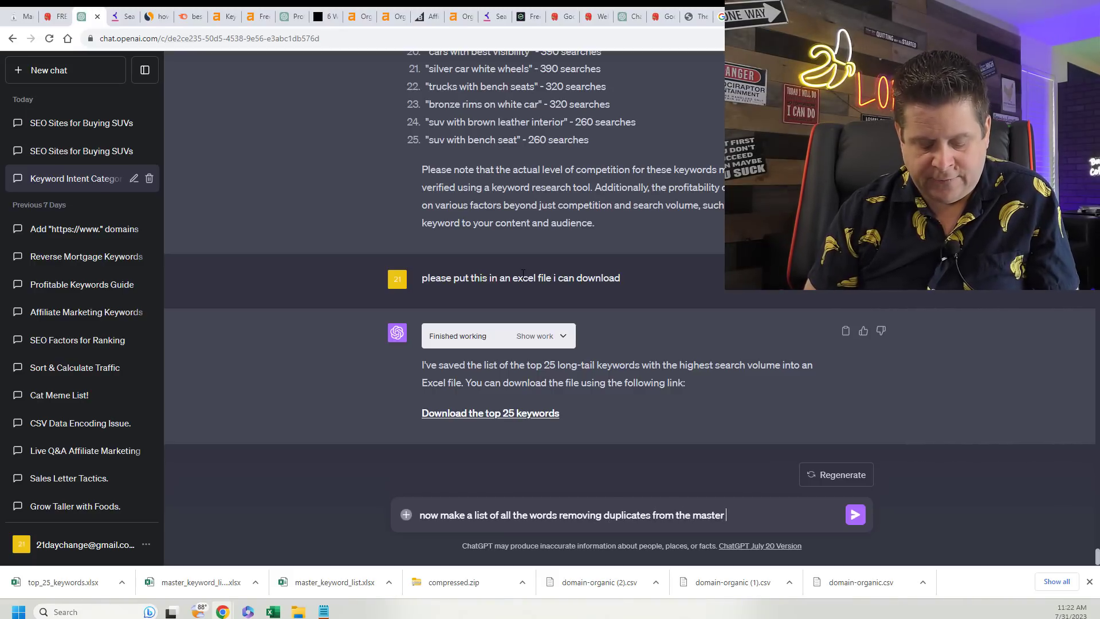
key(Return)
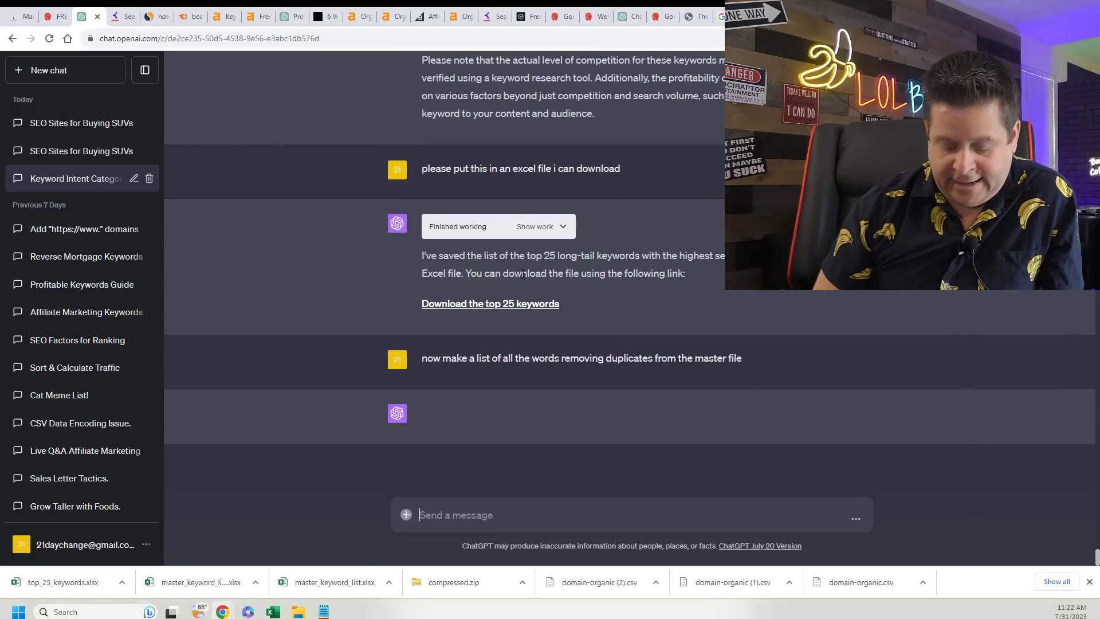
Ask ChatGPT for the total search volume of all the words.
text(please tell me the to)
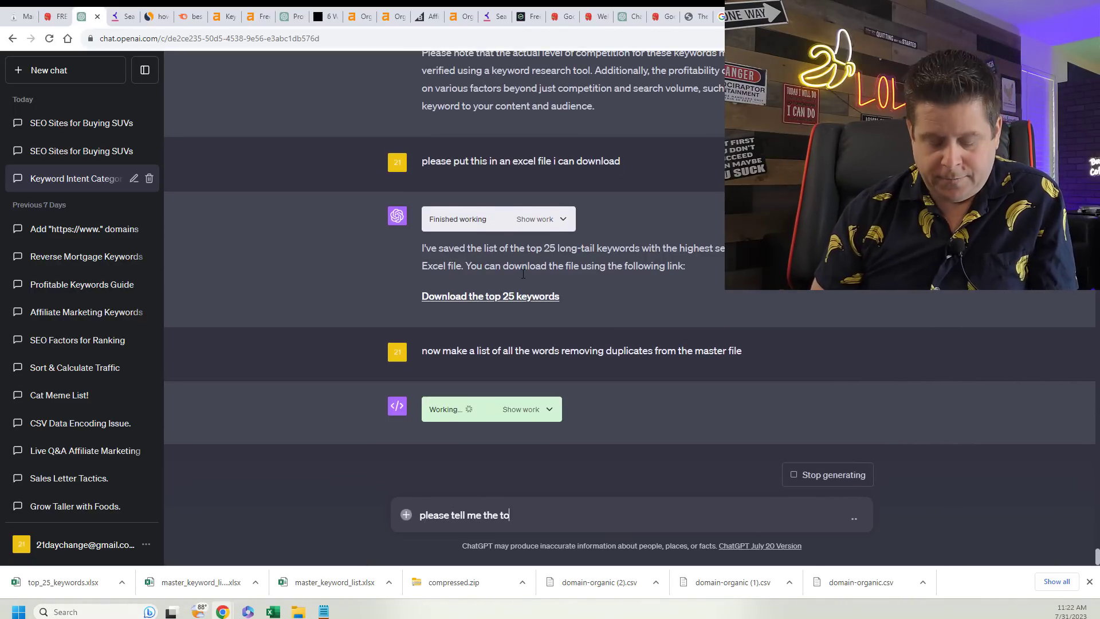
text(tal search )
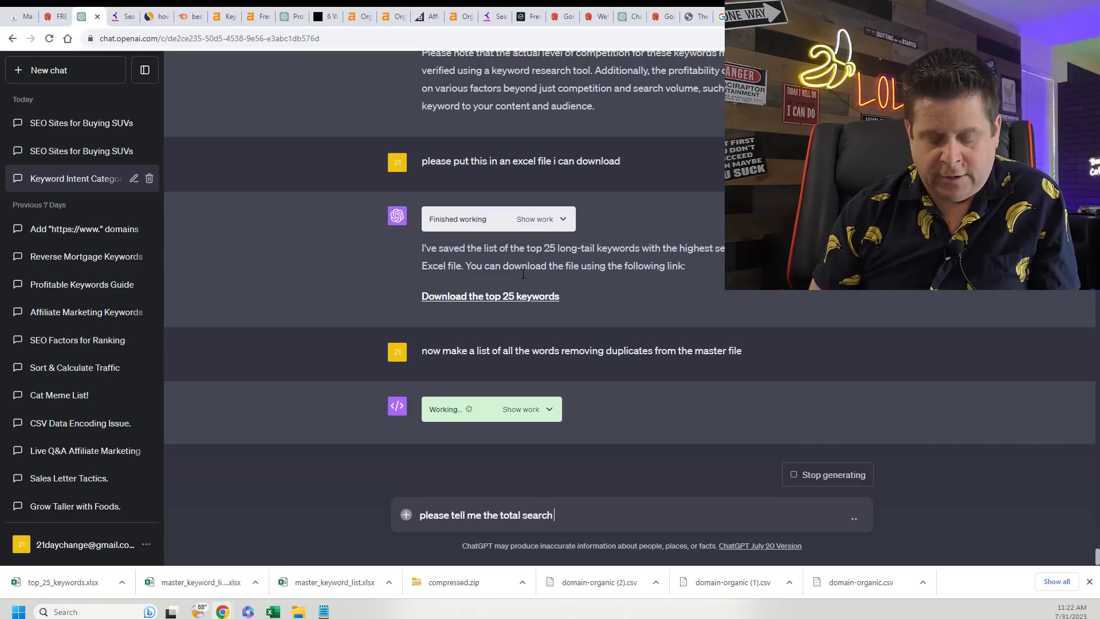
text(vo)
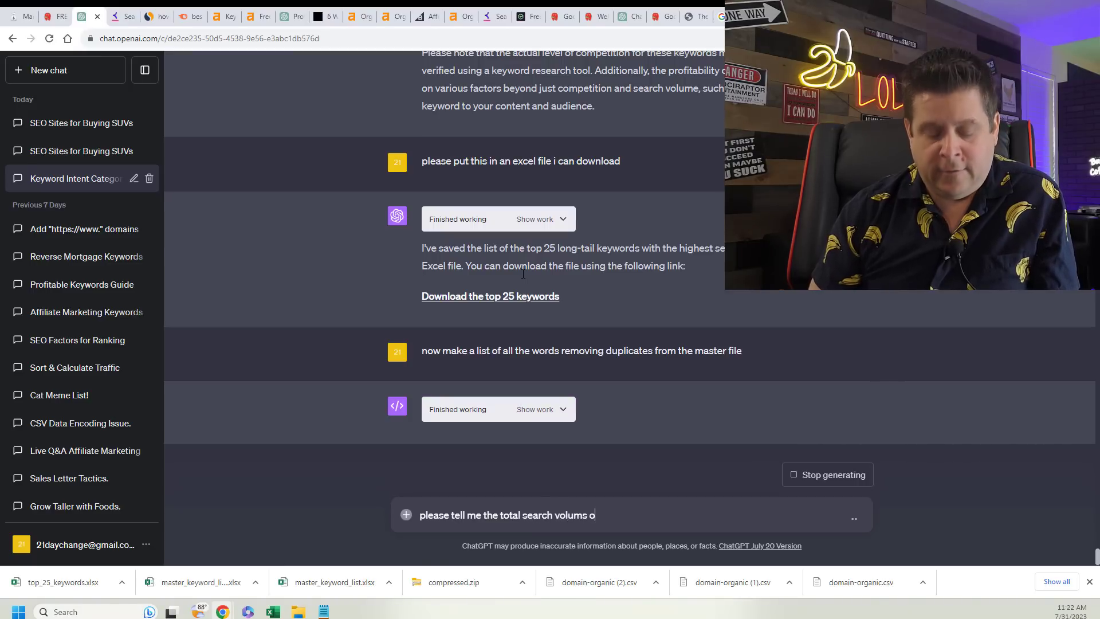
text(lume f)
key(BackSpace)
text(al;)
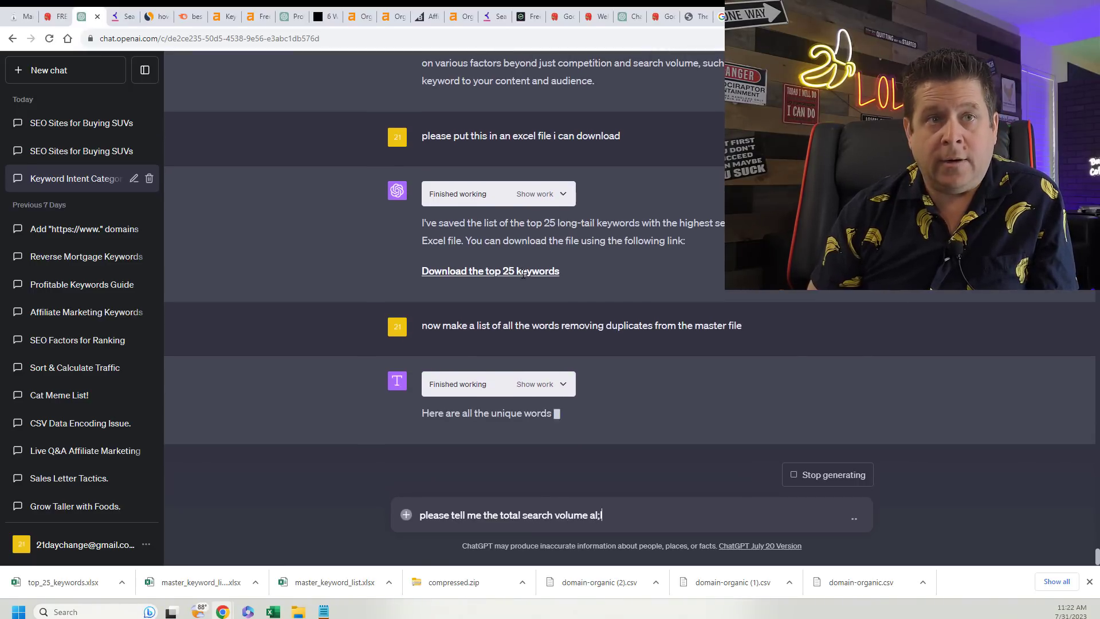
text(l the words)
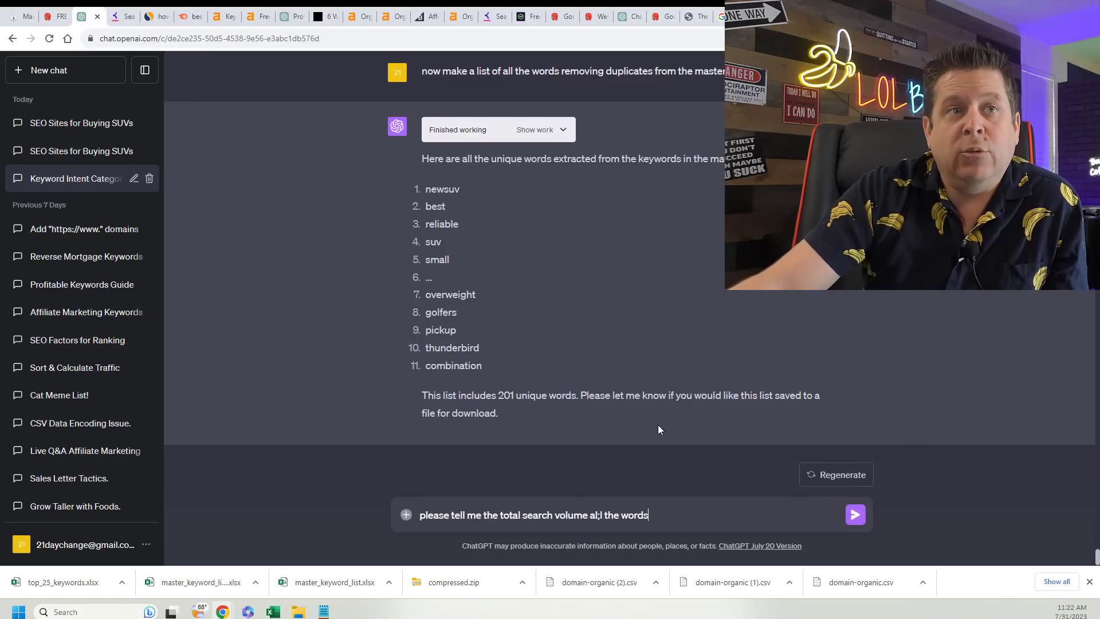
drag(474, 296, 435, 296)
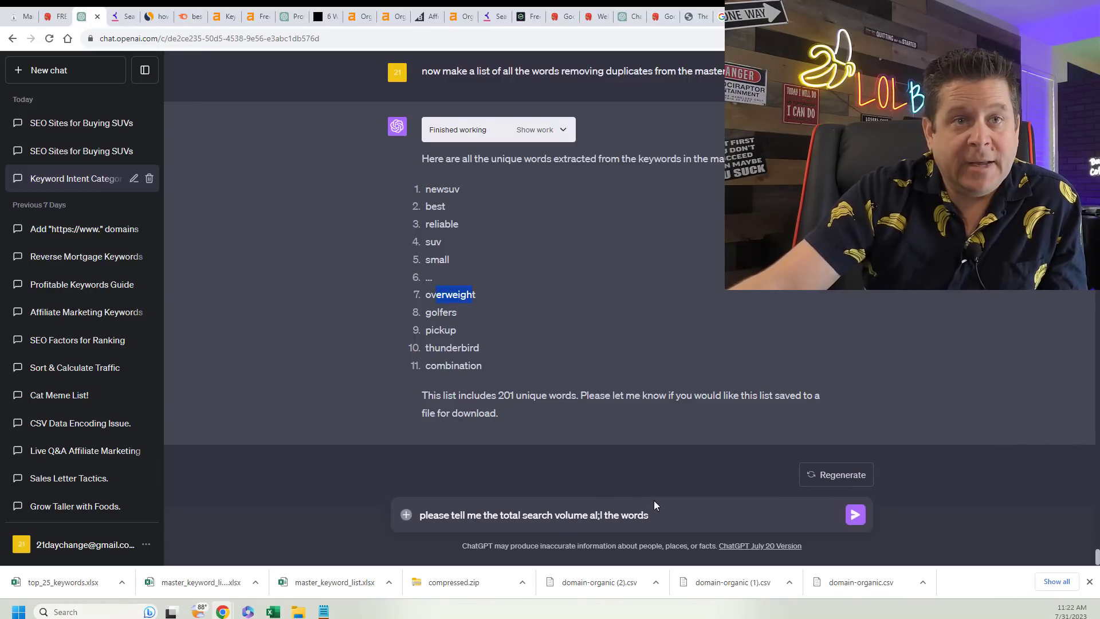
click(854, 515)
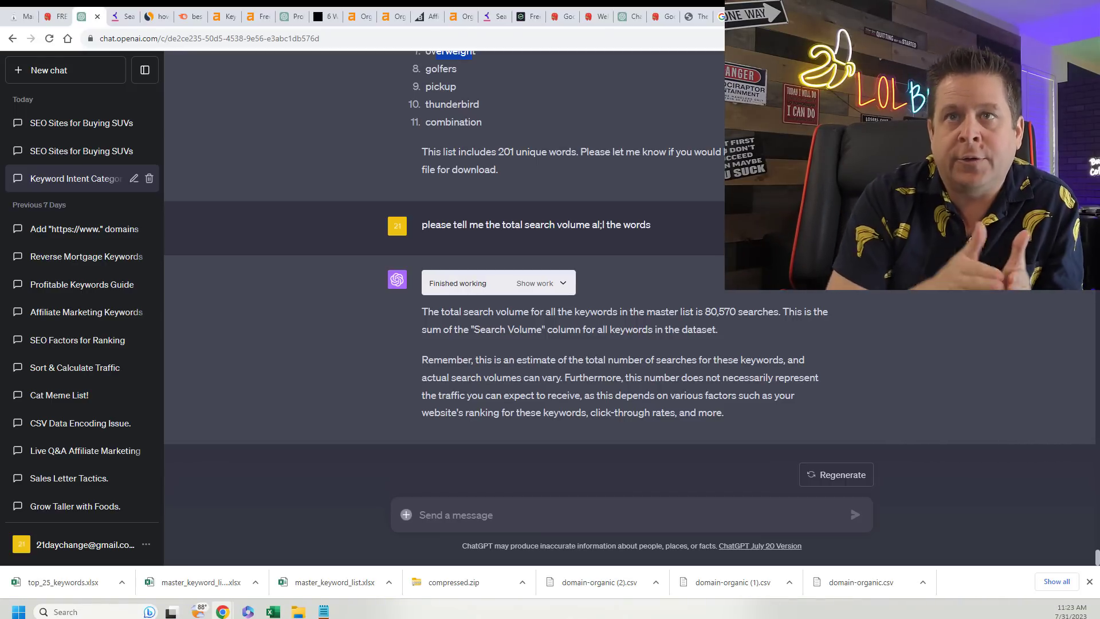
Look over the mortgage keyword volumes on searchvolume.io and the SUV keyword results in Semrush and Ahrefs, and return to the ChatGPT chat.
click(526, 16)
scroll(612, 464, down, 9)
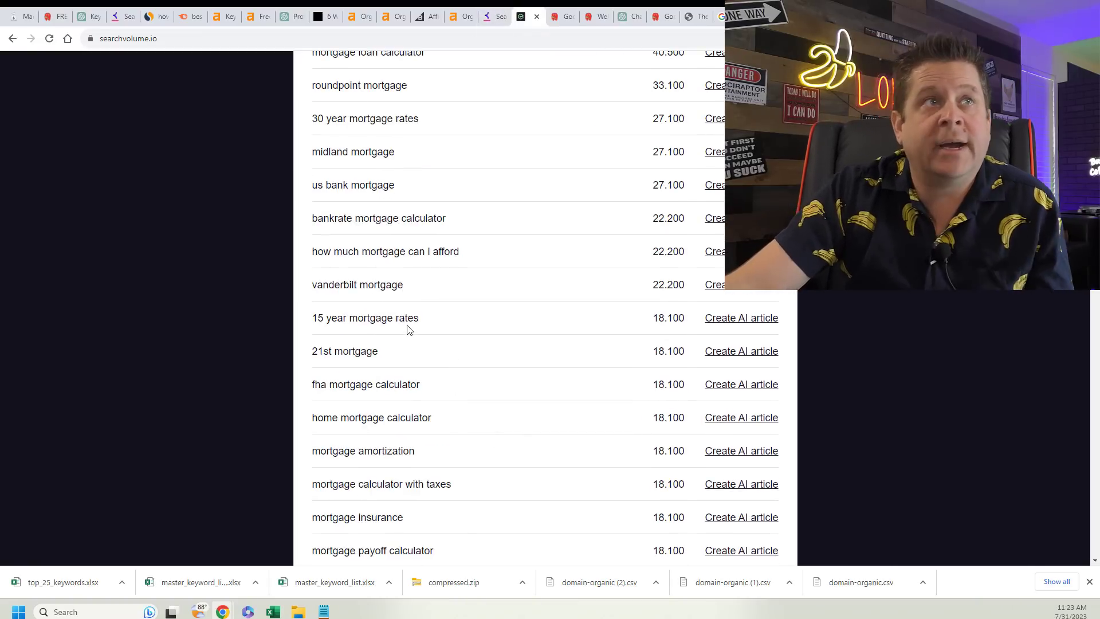
click(154, 12)
click(192, 16)
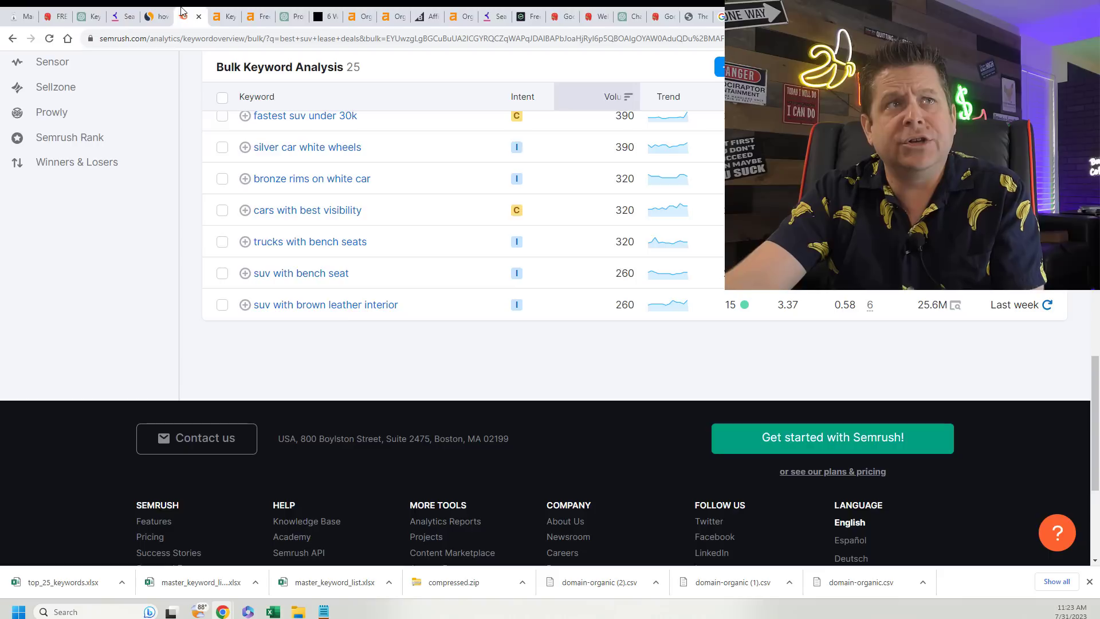
click(225, 16)
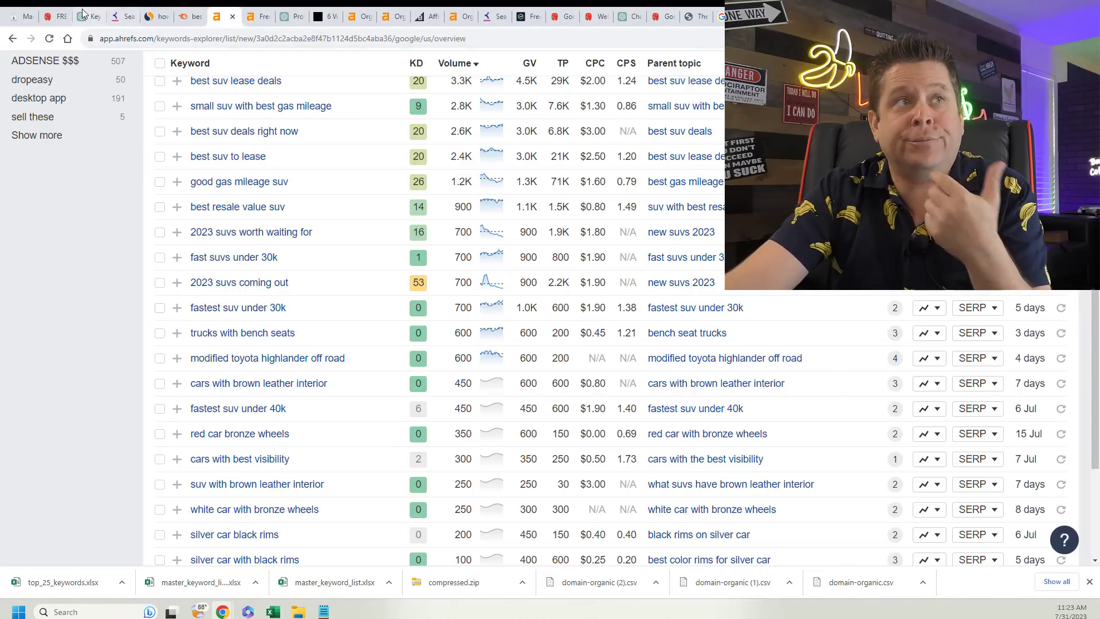
click(57, 16)
click(90, 13)
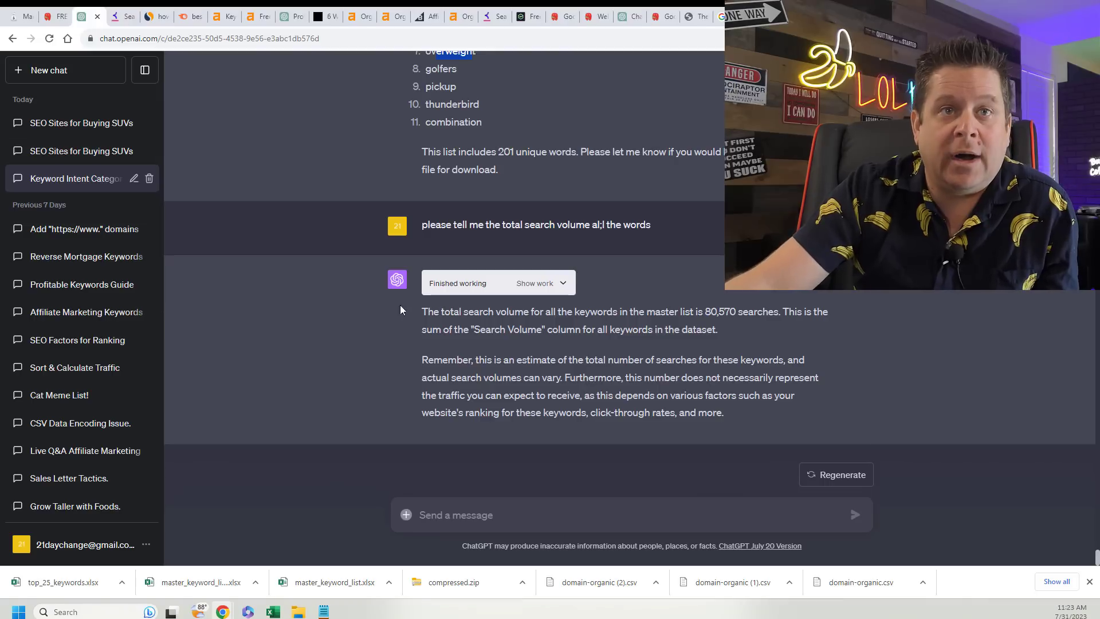
click(582, 509)
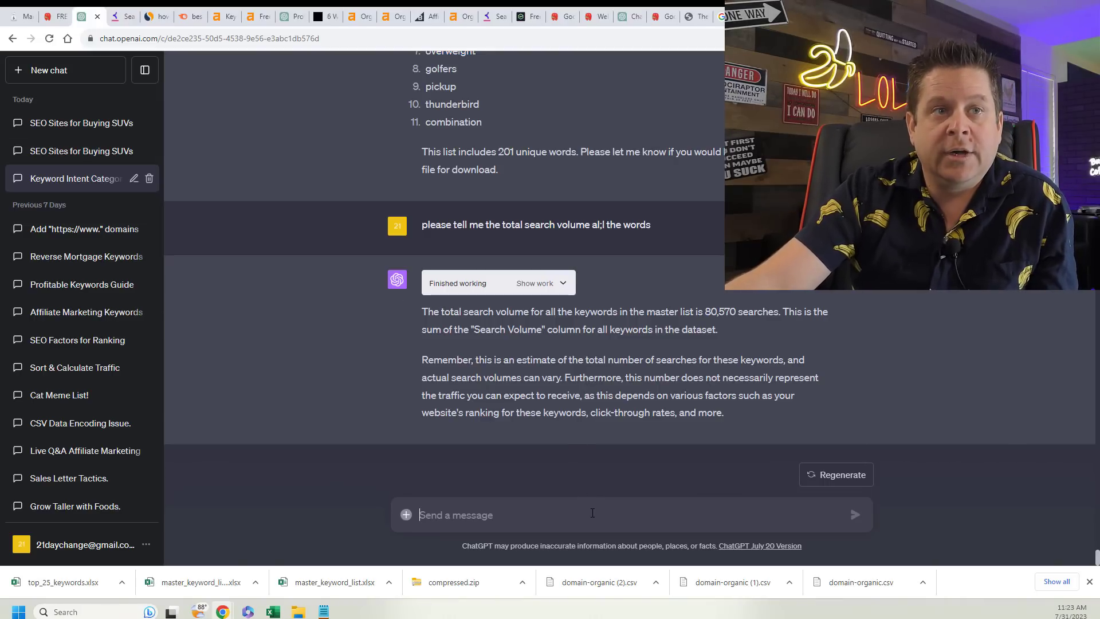
key(ctrl+v)
key(ctrl+z)
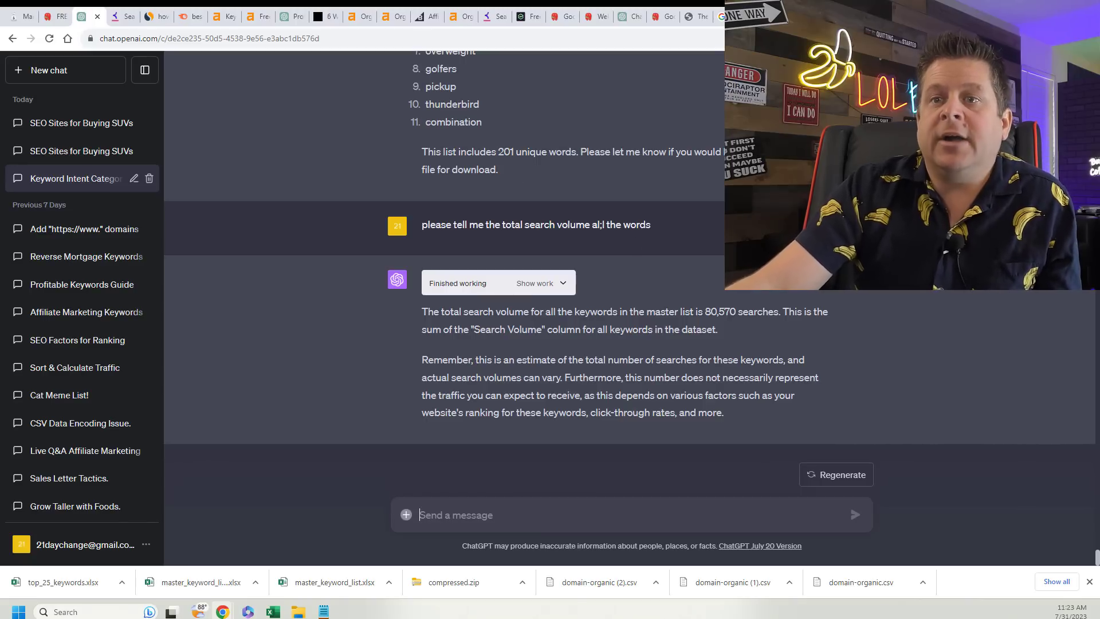
Switch to the Notepad outline and highlight item 4, "separate similar keywords and urls".
click(324, 611)
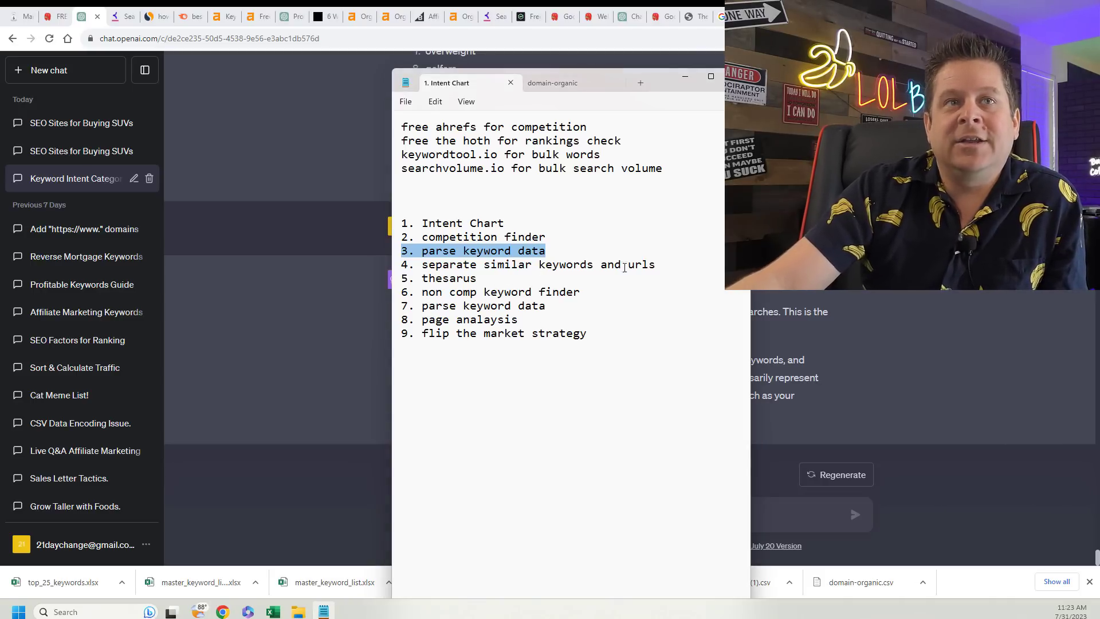
drag(667, 264, 402, 263)
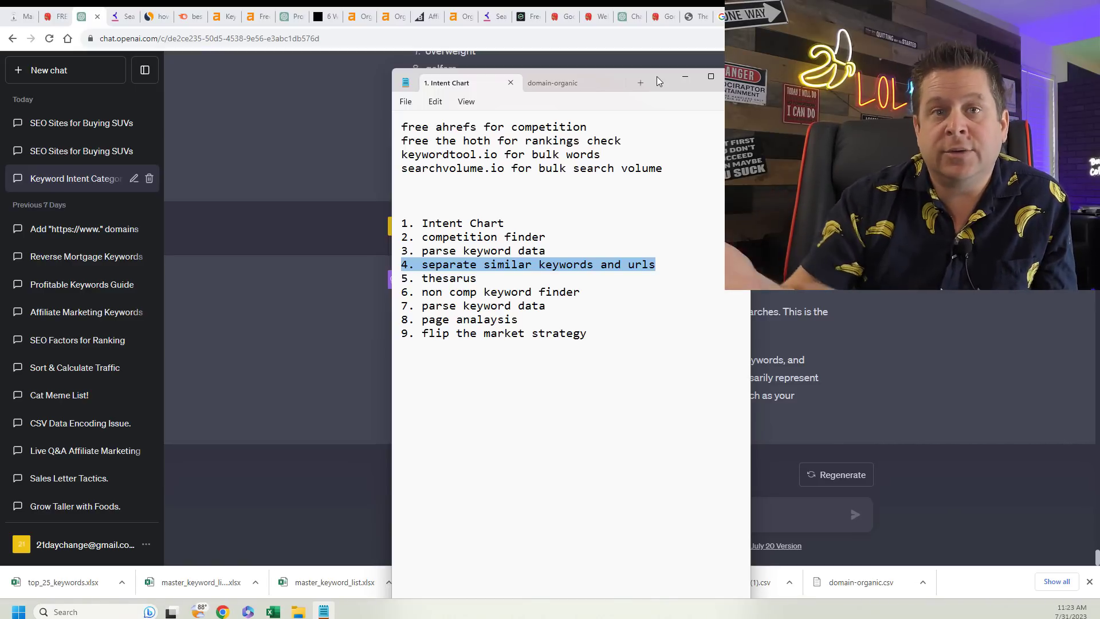
Look at the Similarweb traffic and engagement analysis for howsafeismexico.com in the browser.
click(177, 14)
click(162, 17)
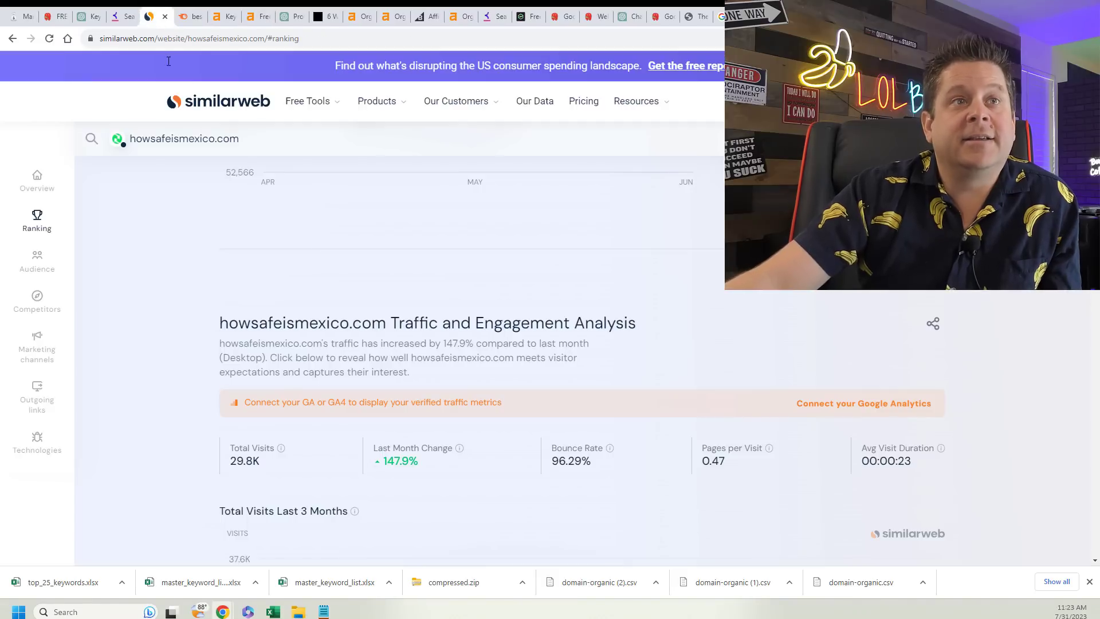
scroll(591, 395, down, 4)
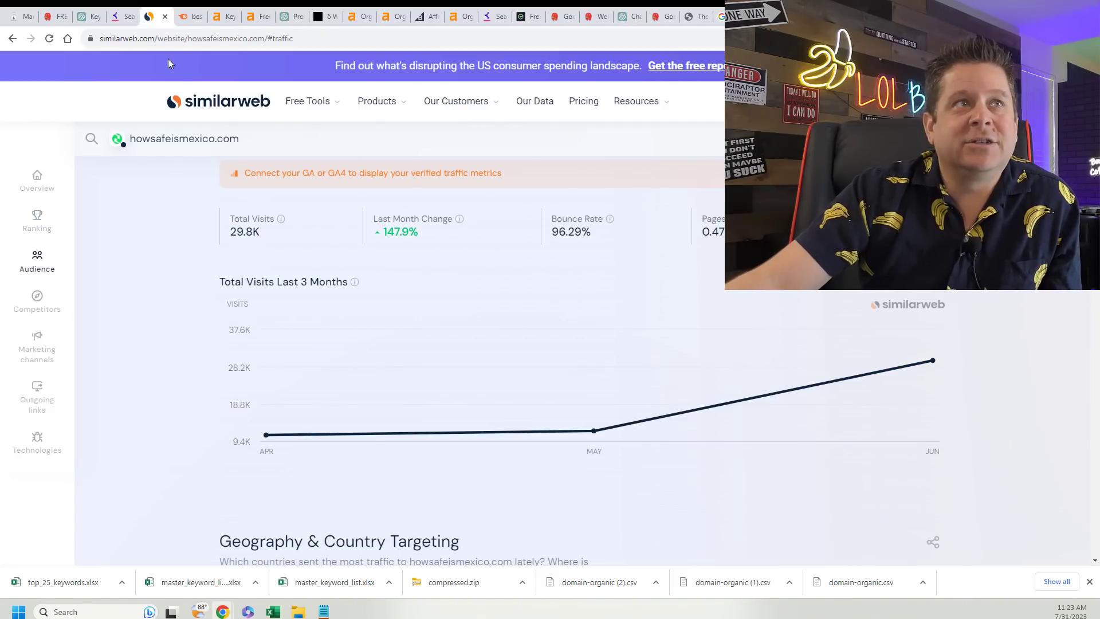
click(26, 14)
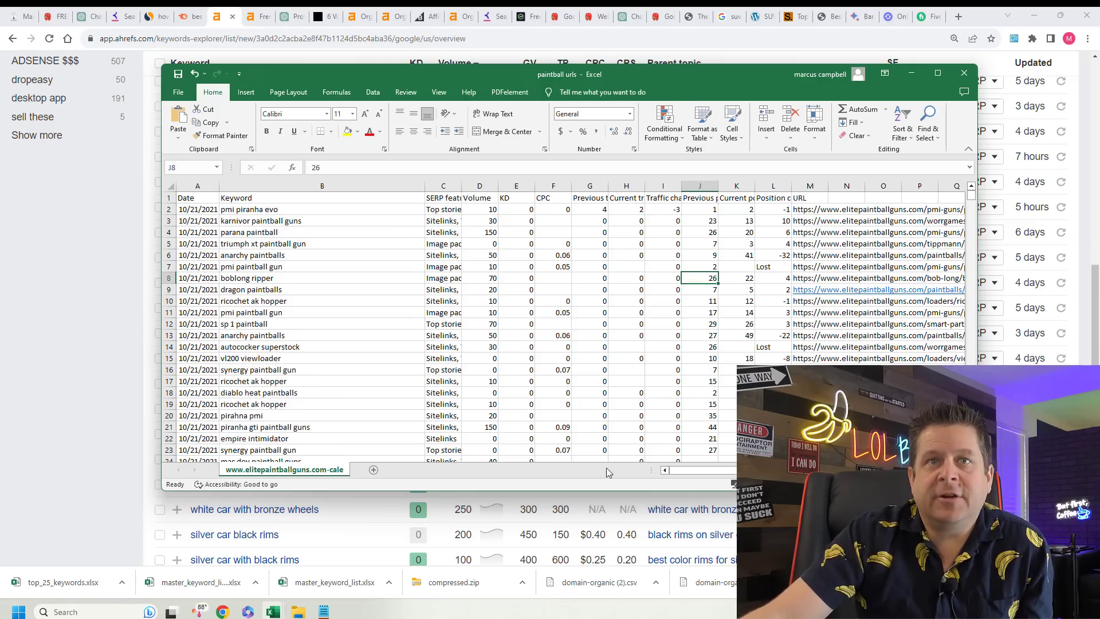
Look up elitepaintballguns.com, without the www prefix, in Ahrefs Site Explorer.
click(85, 422)
scroll(191, 386, up, 10)
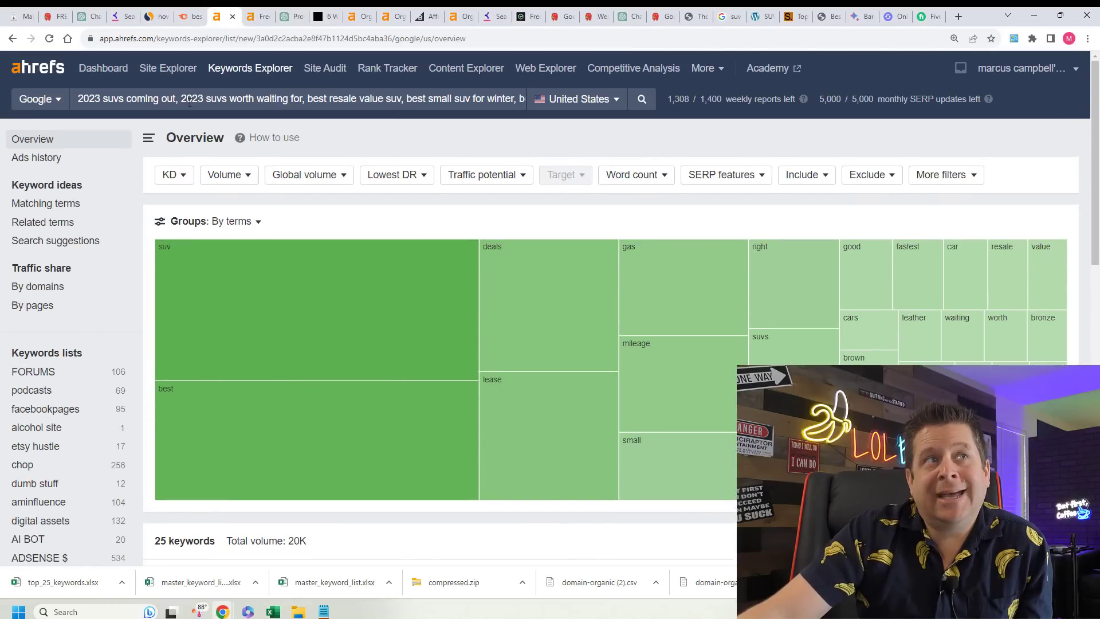
click(170, 68)
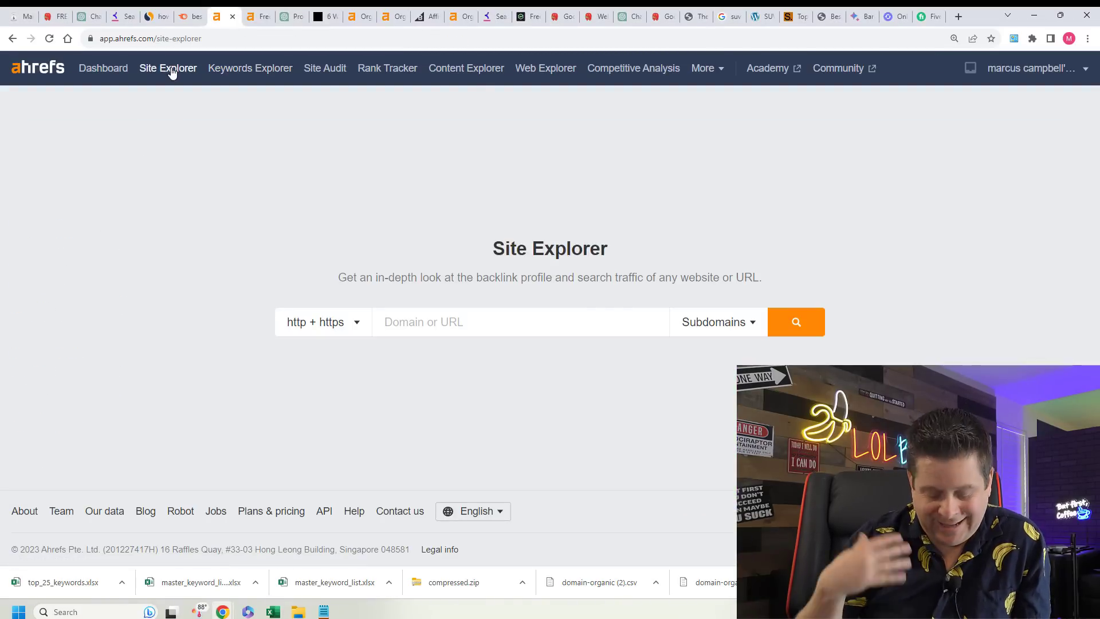
text(www.elitepaintballguns.com)
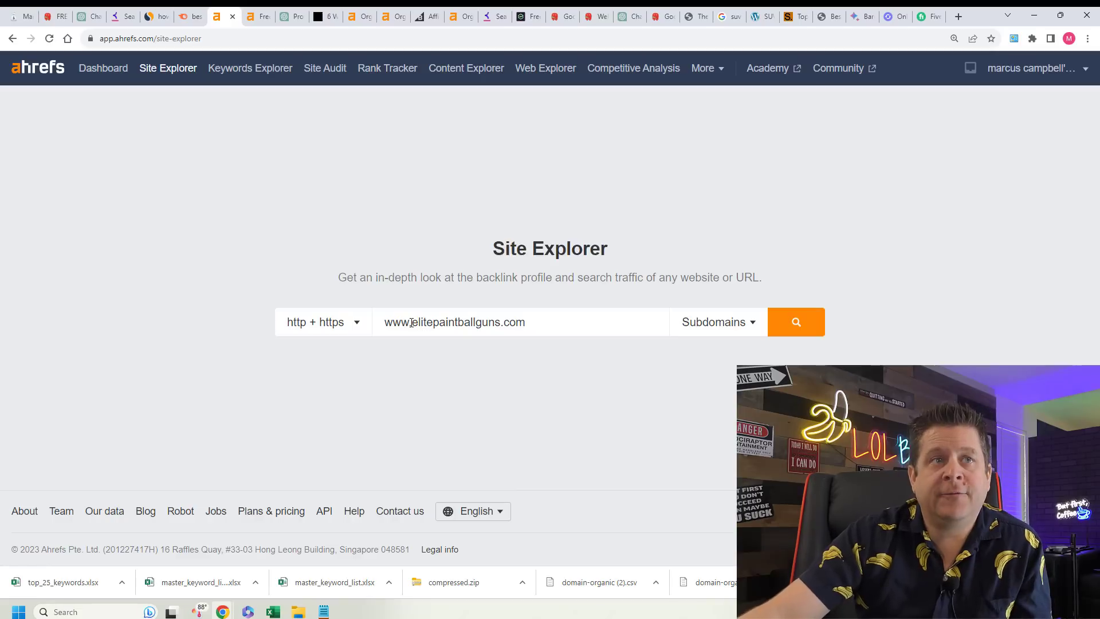
drag(410, 323, 337, 331)
key(BackSpace)
key(Return)
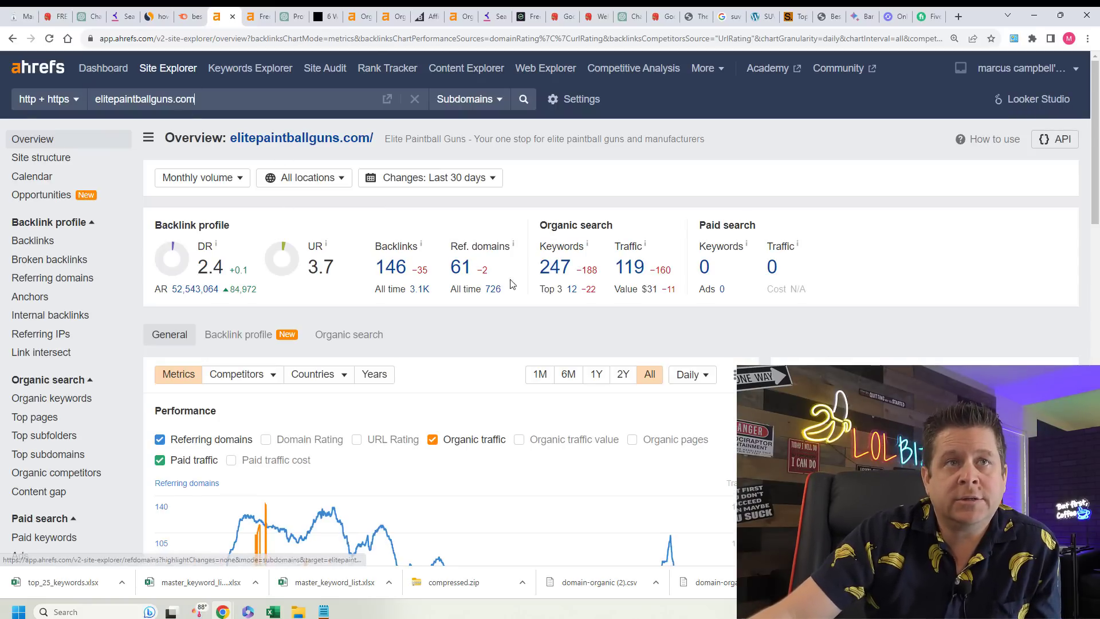
Show elitepaintballguns.com's United States position changes in the Site Explorer Calendar for 25 Jul – 25 Oct 2021.
click(554, 266)
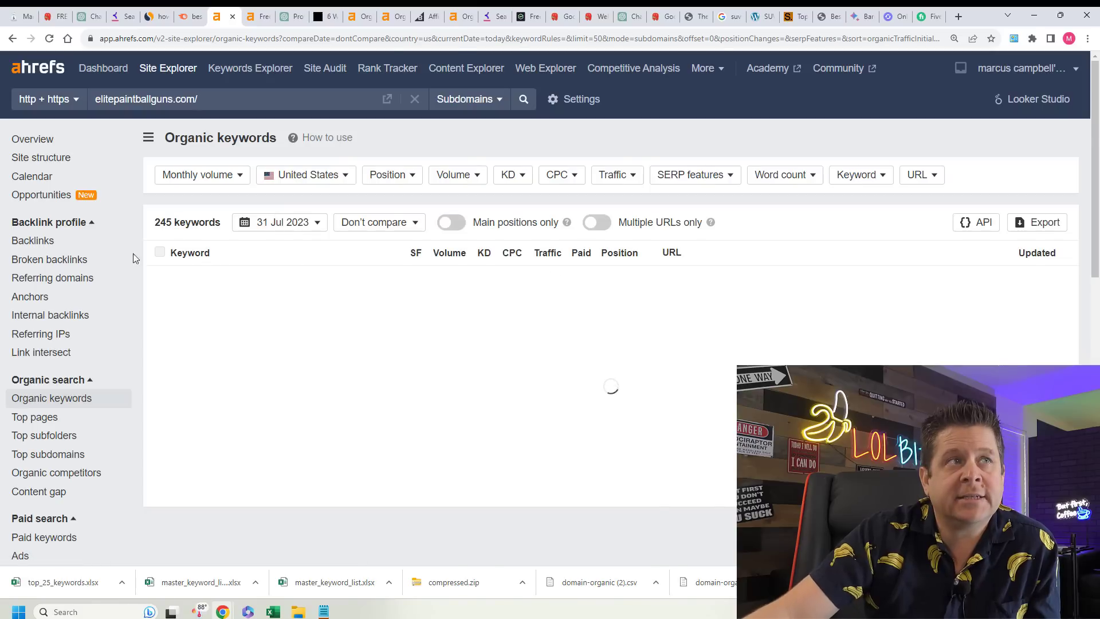
click(40, 182)
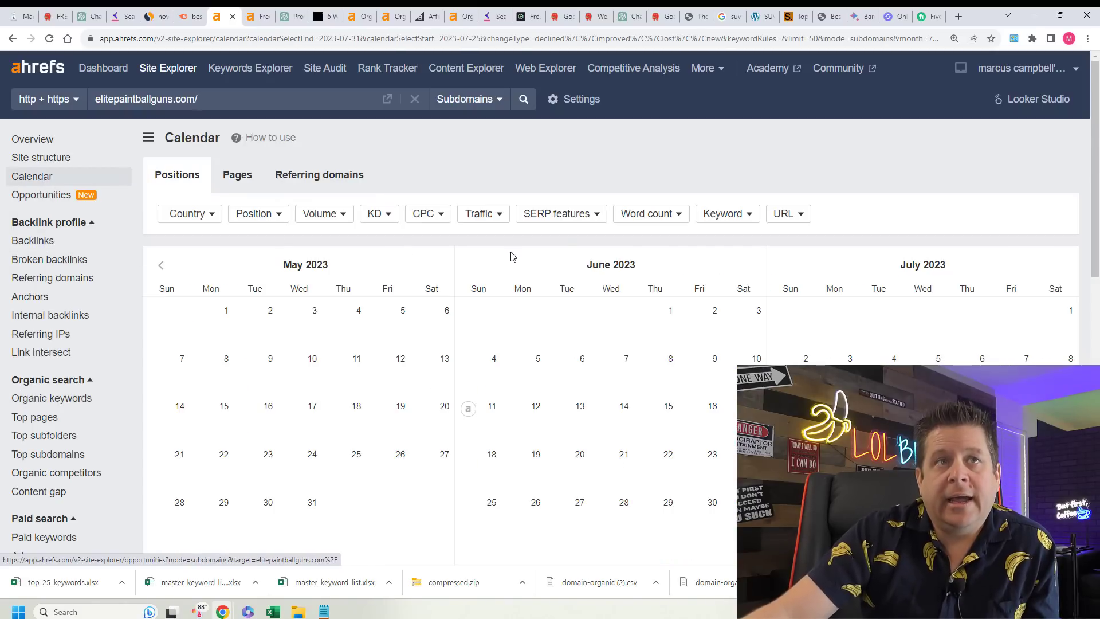
scroll(584, 260, down, 6)
click(1021, 266)
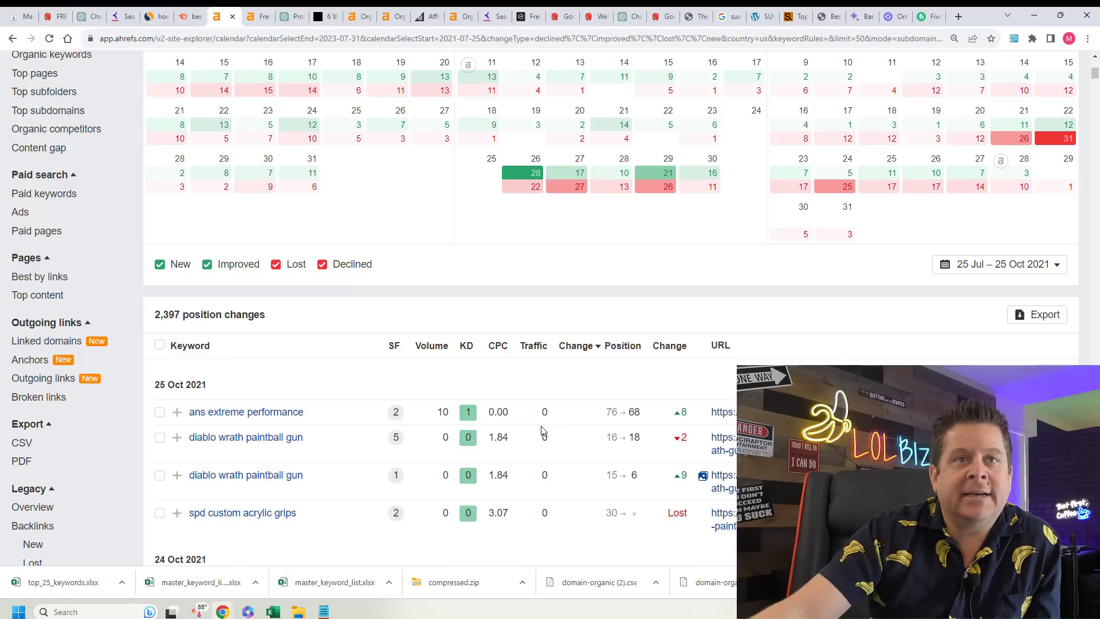
drag(180, 314, 155, 319)
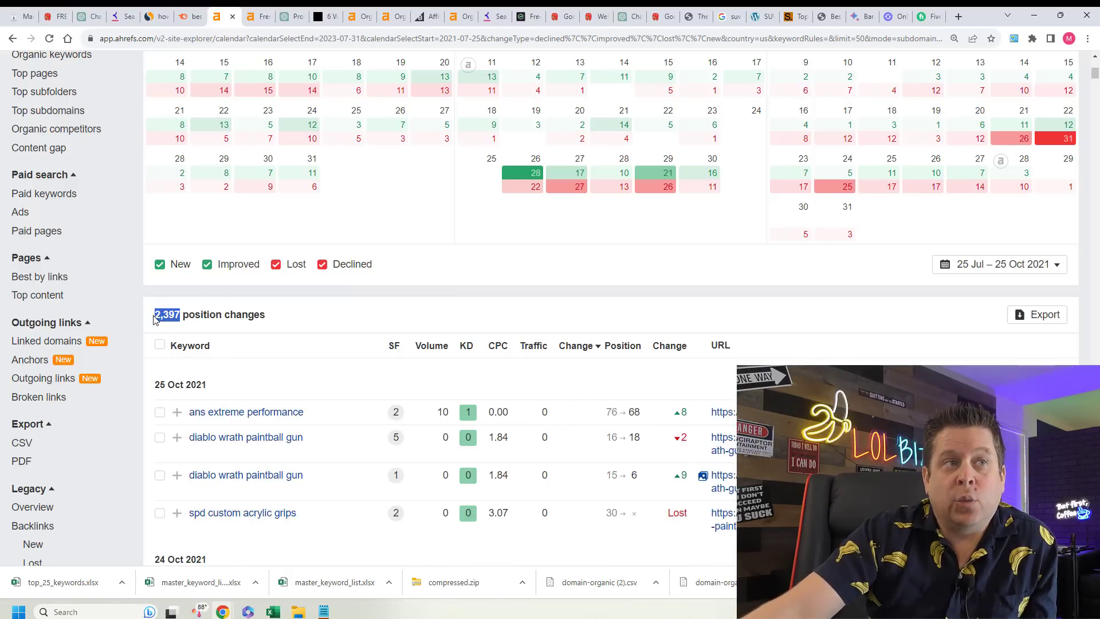
Export all 2,397 position changes to a CSV file with the Microsoft Excel (UTF-16) encoding.
click(1034, 327)
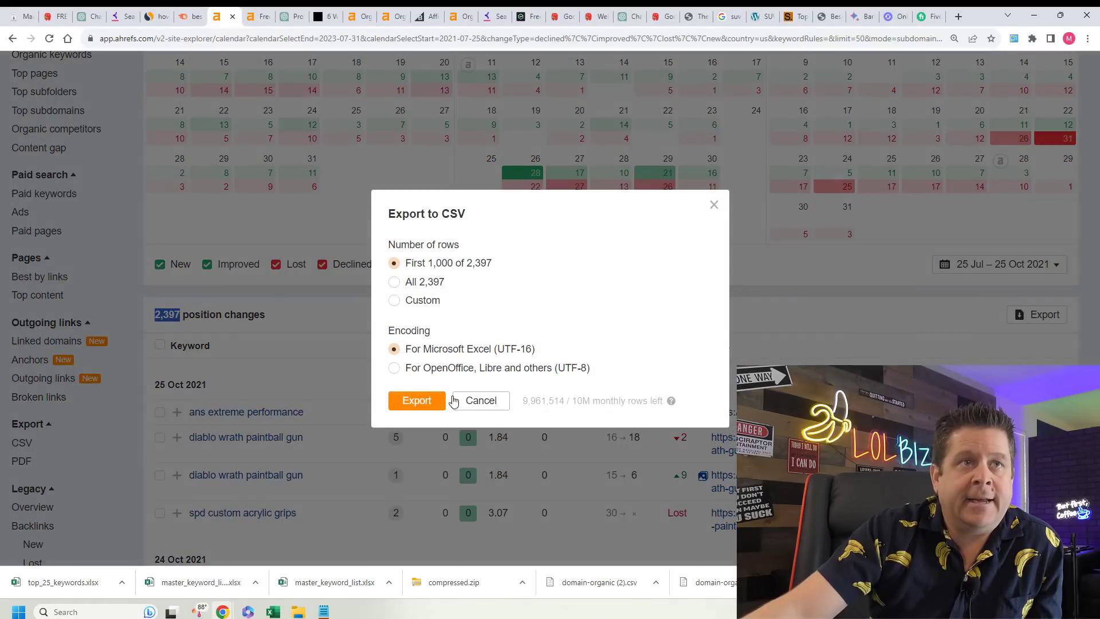
click(394, 282)
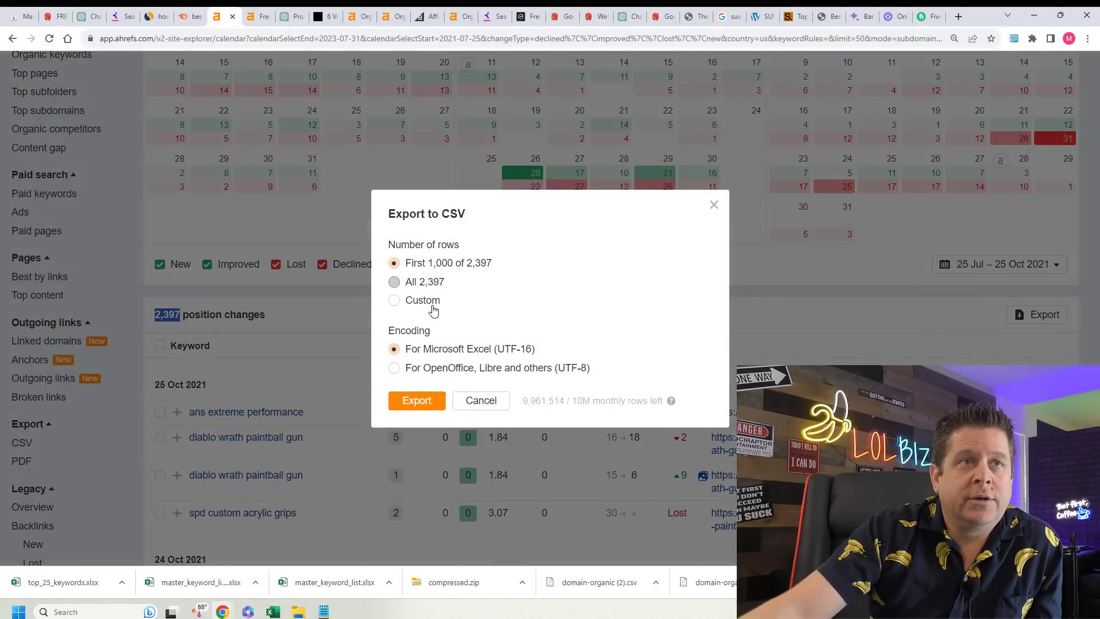
click(407, 402)
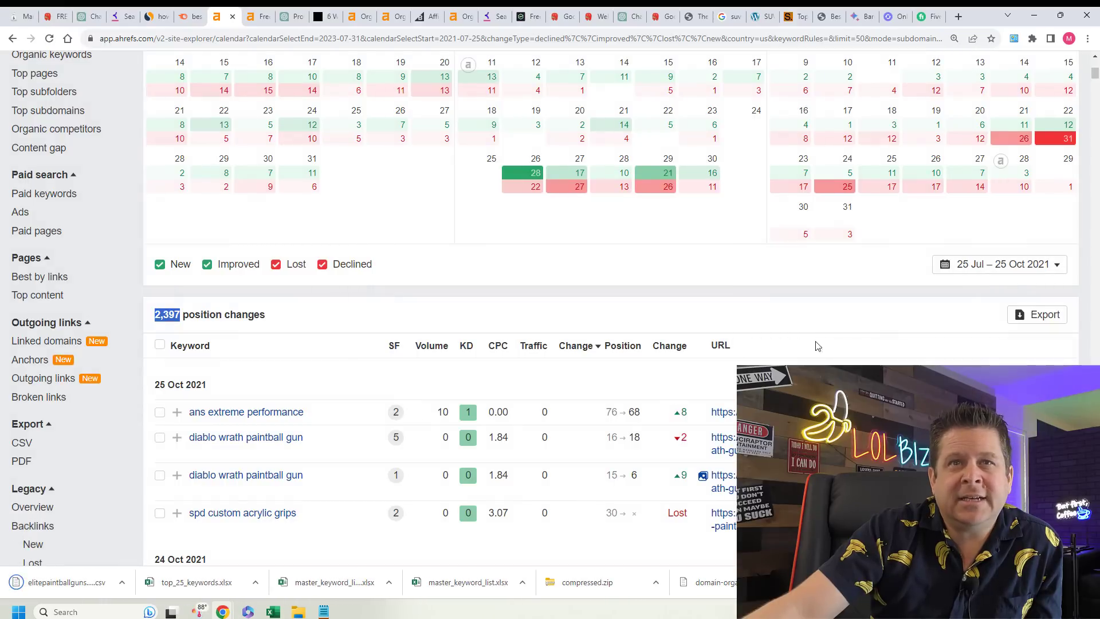
click(1031, 315)
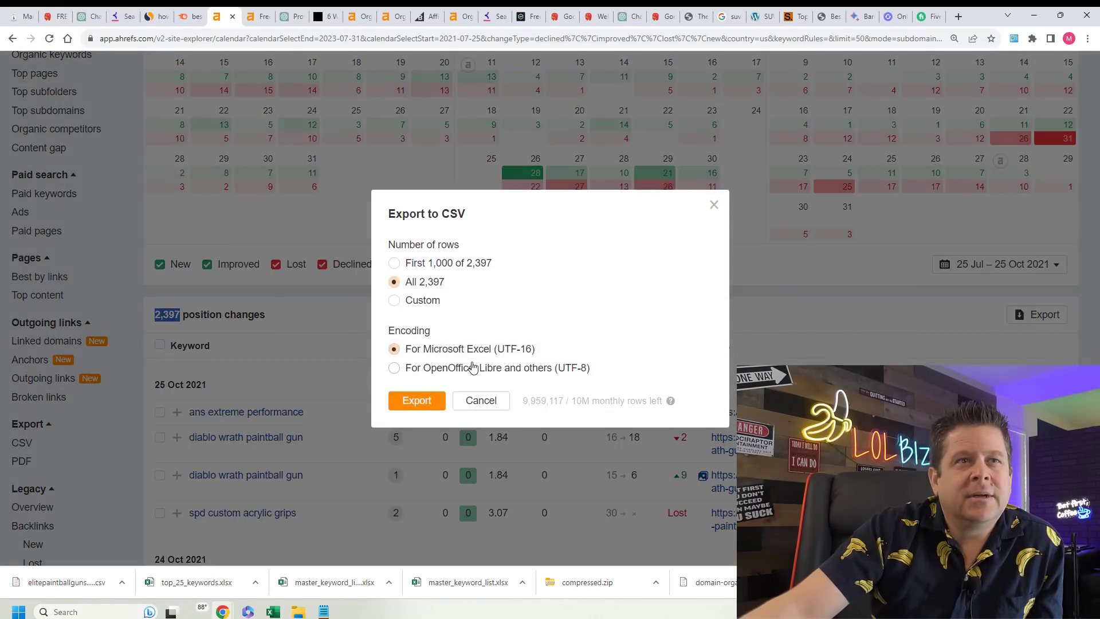
click(456, 373)
click(430, 351)
click(432, 370)
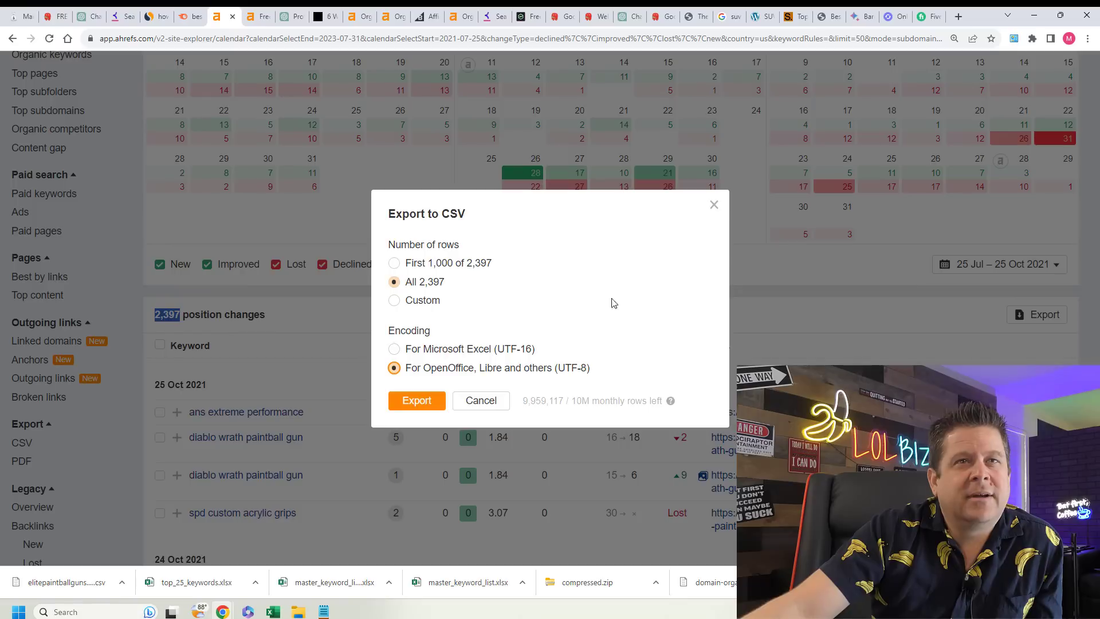
click(713, 205)
Open the downloaded elitepaintballguns.com position changes CSV in Excel.
click(273, 612)
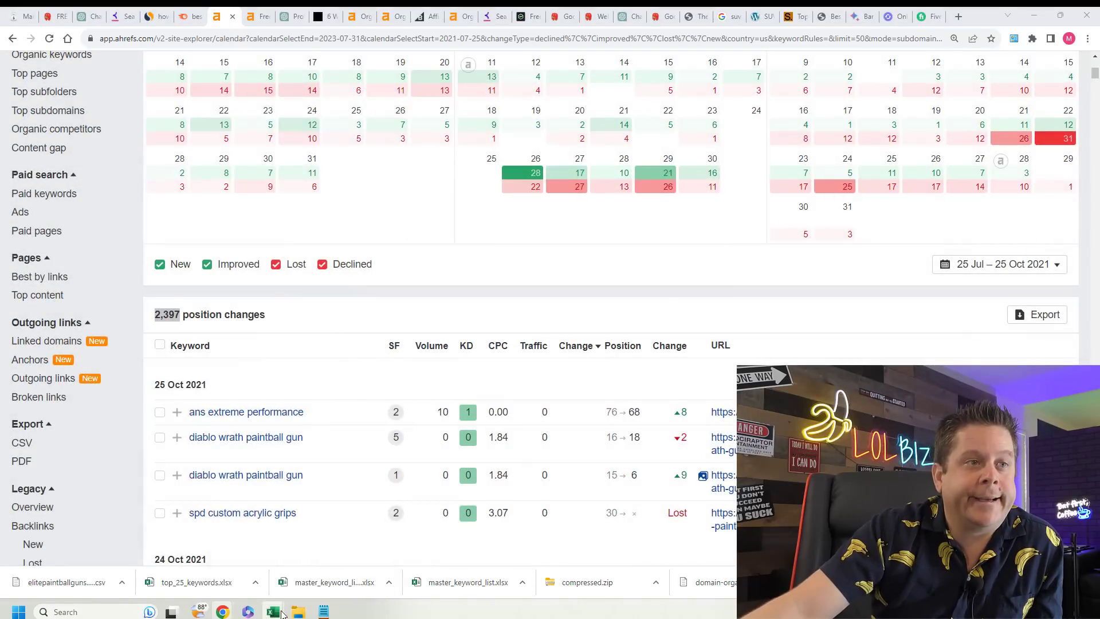
click(138, 574)
drag(80, 585, 479, 81)
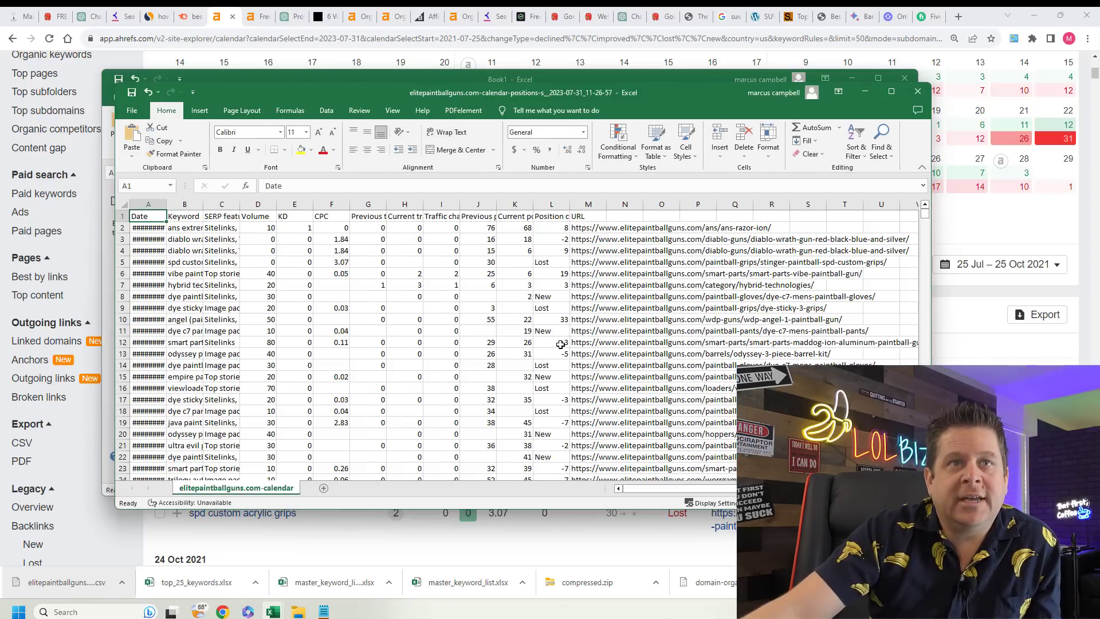
Save the position changes file to the Downloads folder as an Excel Workbook named "paintball 2 year".
click(132, 110)
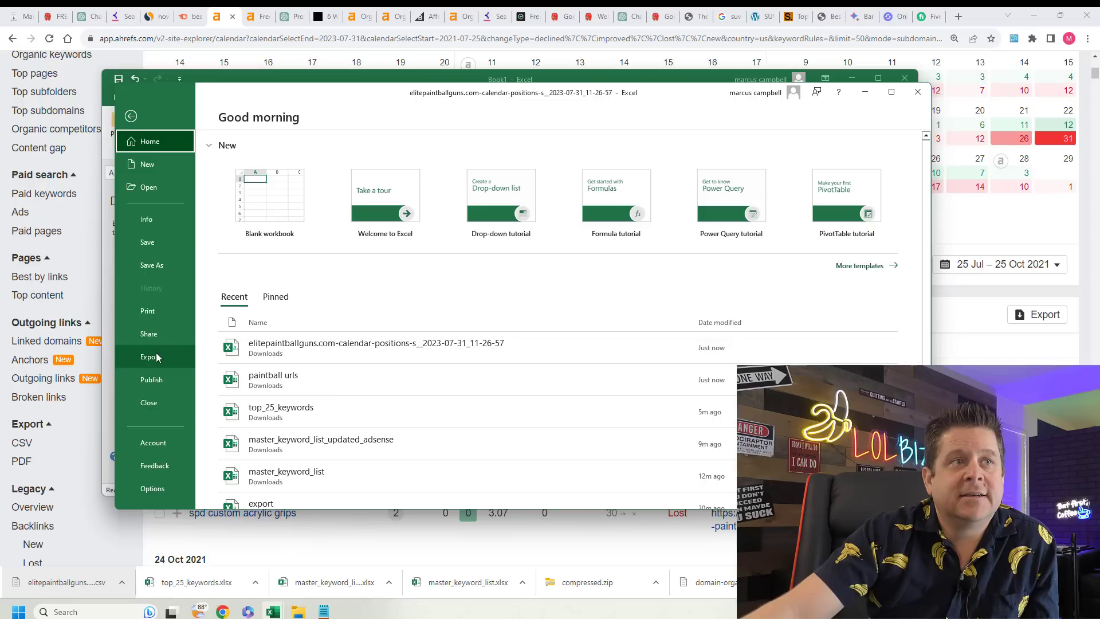
click(161, 268)
click(515, 212)
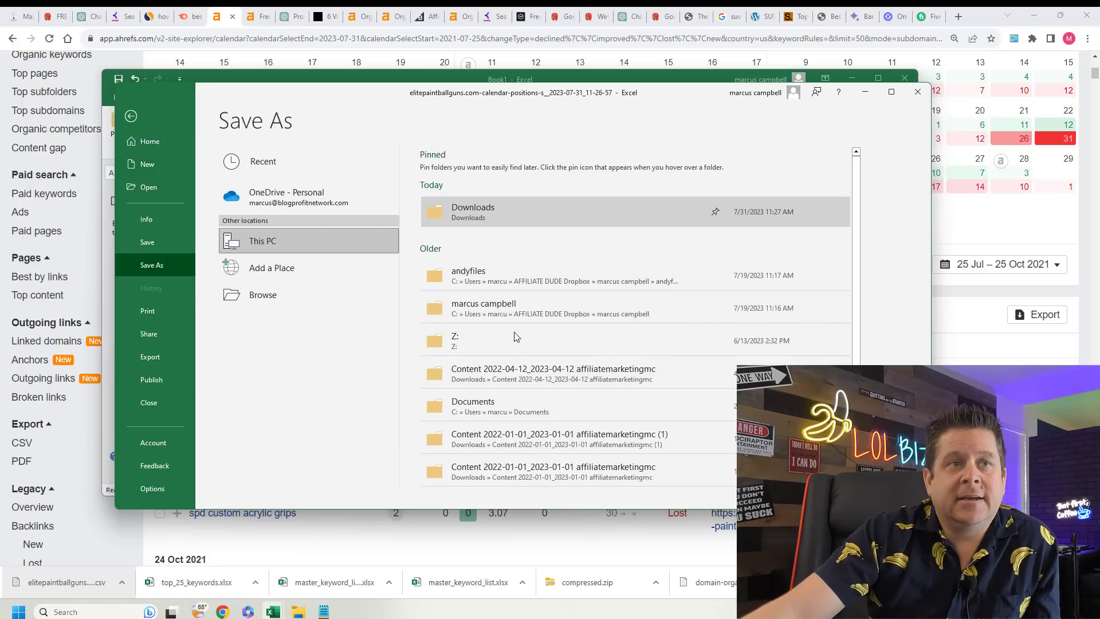
click(309, 328)
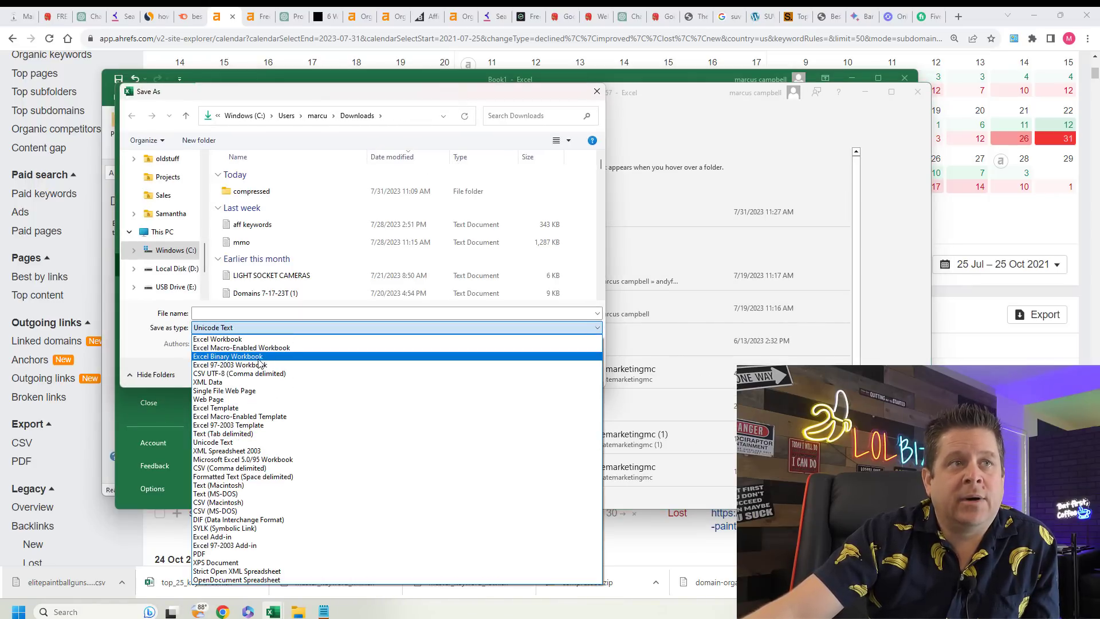
click(275, 336)
text(paintball 2 year)
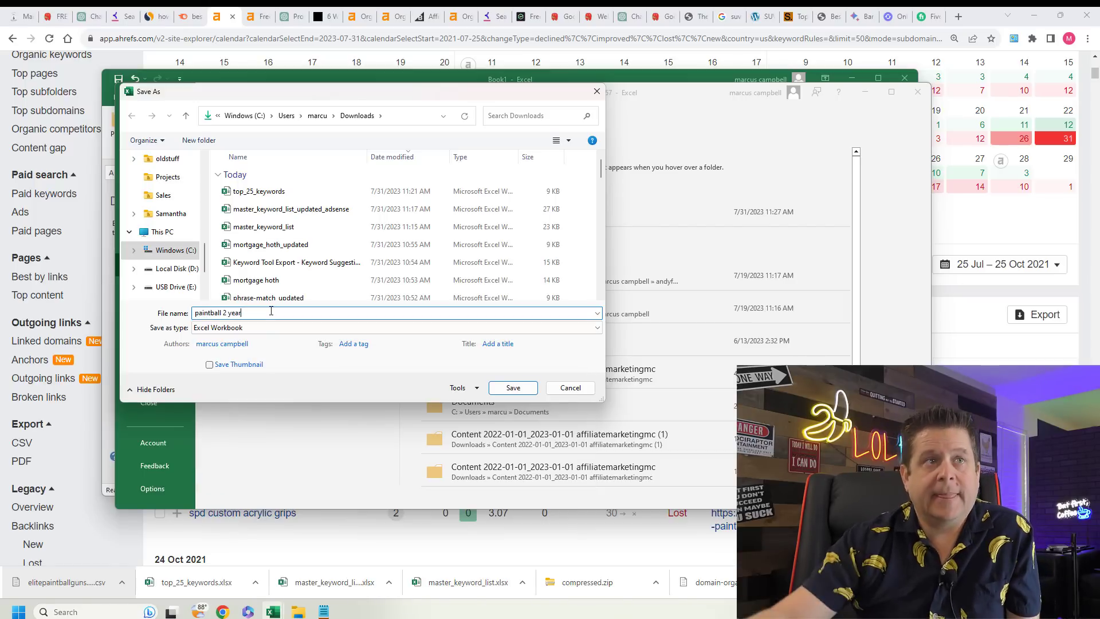
click(512, 387)
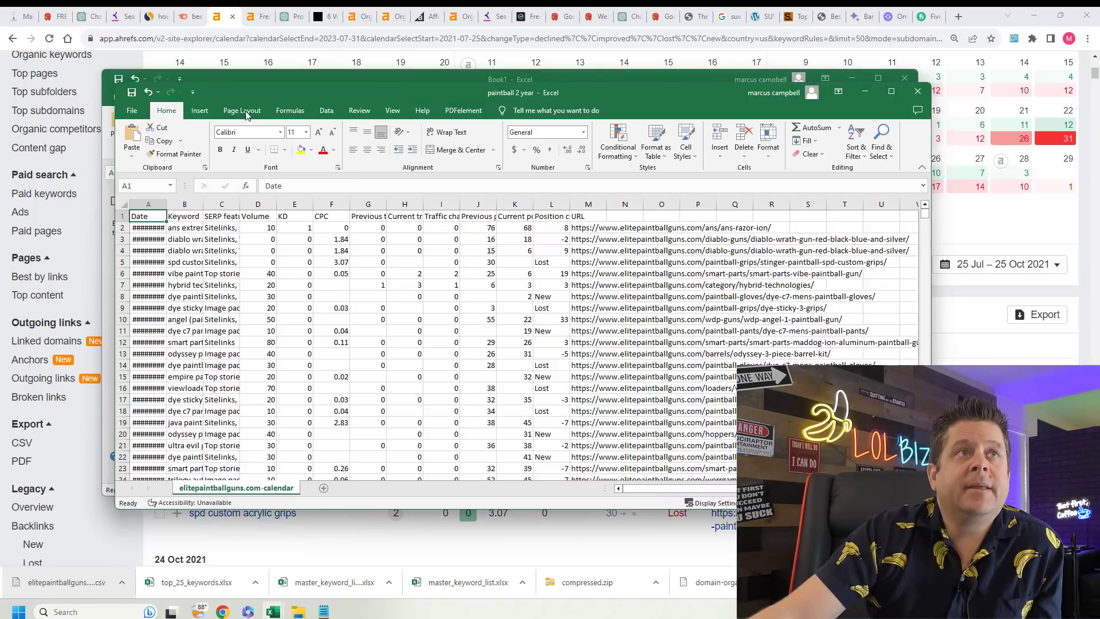
Attach paintball 2 year.xlsx to a new GPT-4 chat in ChatGPT and write "please take this list... remove all duplicate keywords and the row associated.".
click(87, 16)
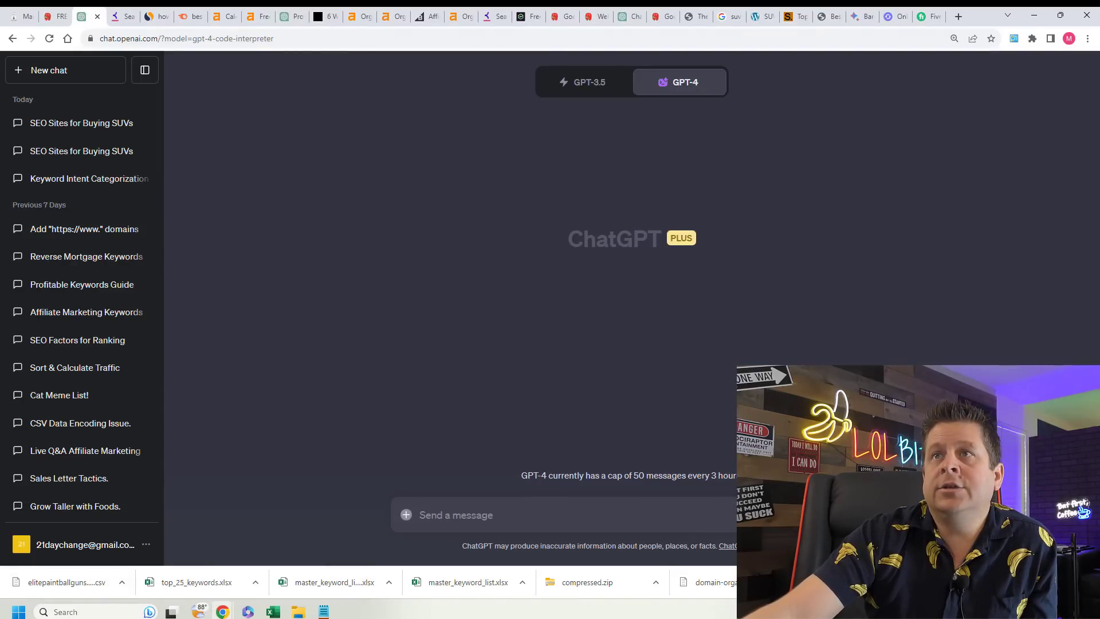
mouse_move(1099, 217)
mouse_down()
mouse_move(951, 212)
mouse_move(476, 455)
mouse_move(452, 512)
mouse_move(509, 506)
mouse_up()
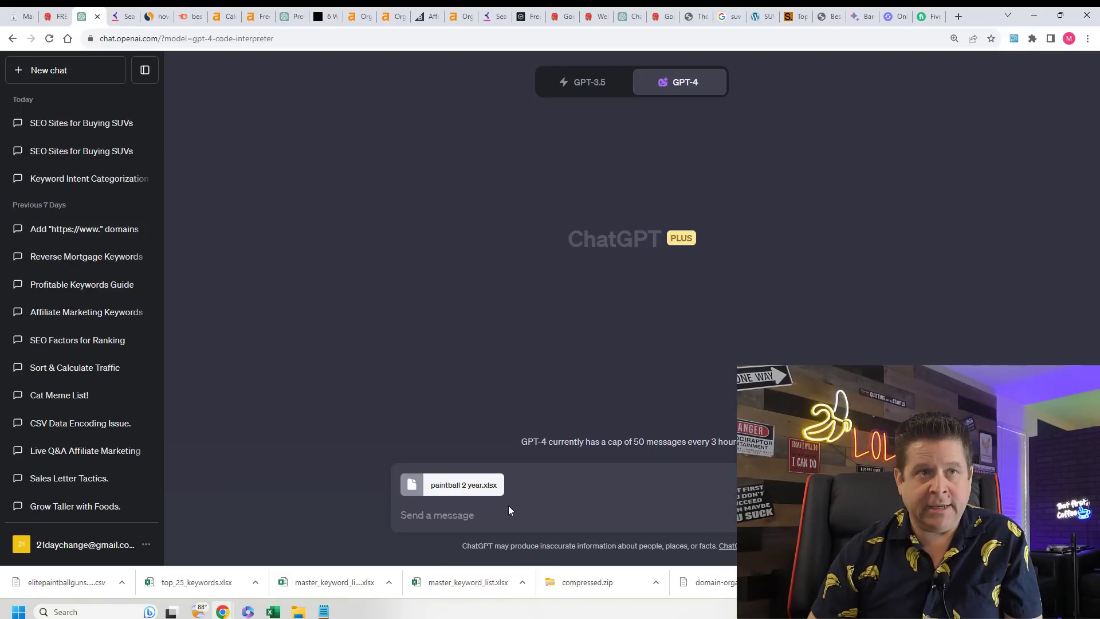
click(500, 514)
text(please )
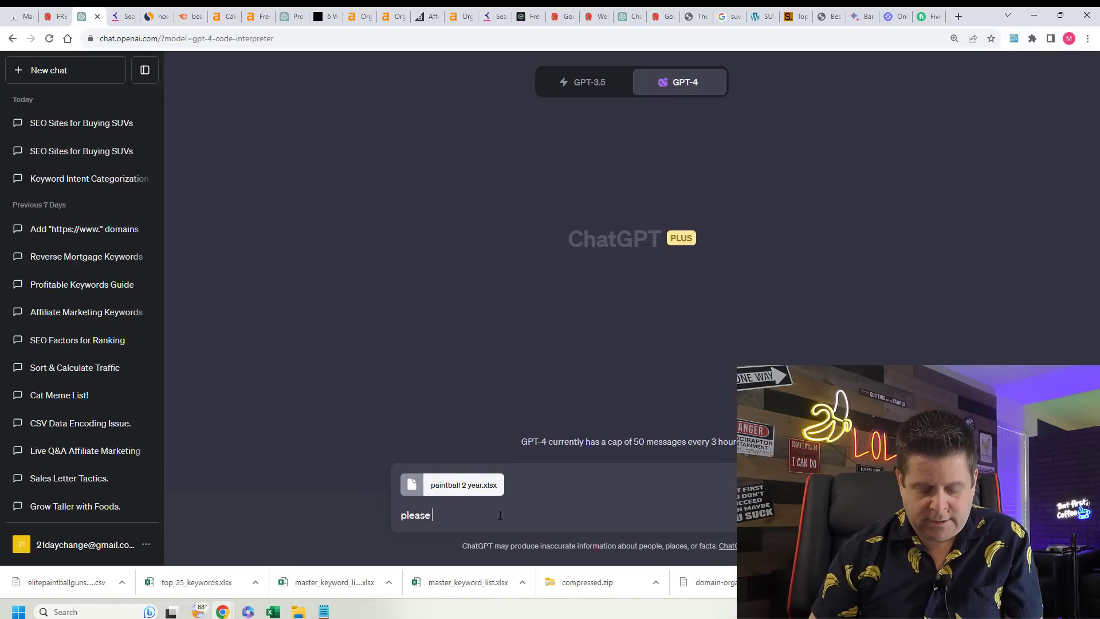
text(take this list... remove all duplicate keywords and the)
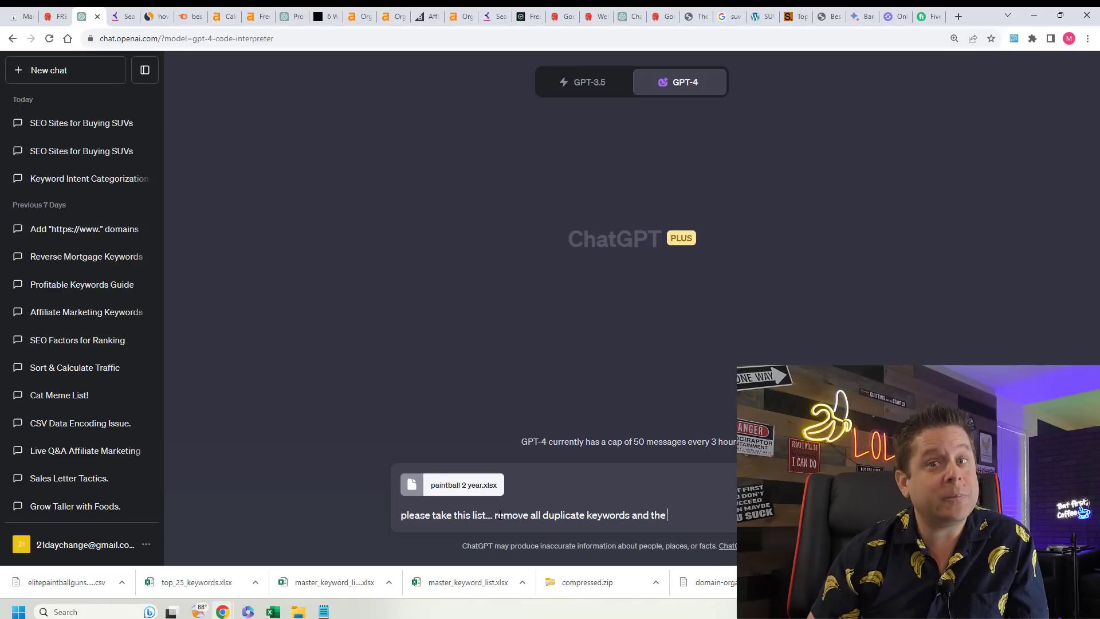
text(row associated.)
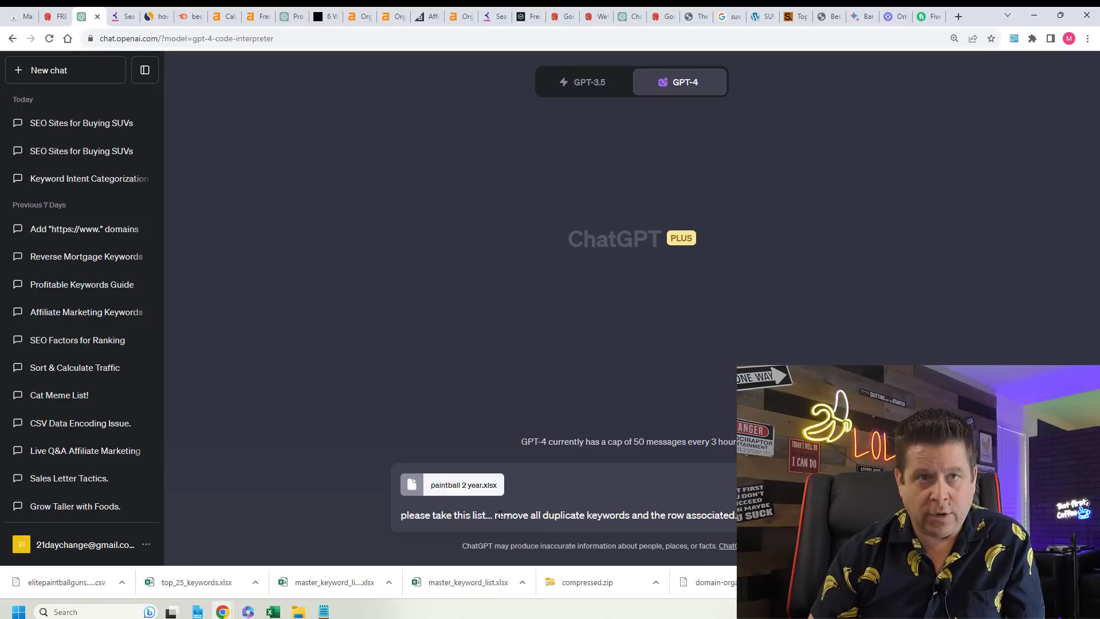
Extend the prompt with "only has one row... then please make a column for the url slugs i want it to be".
key(shift+Return)
text(only has one)
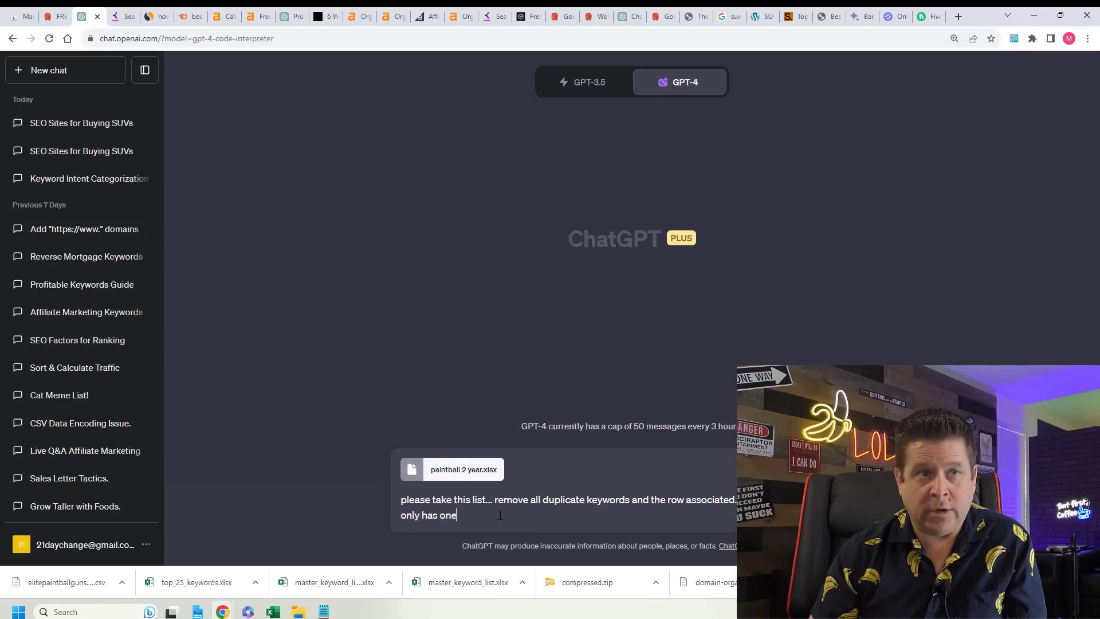
text( row... then pleas ema)
key(BackSpace)
key(BackSpace)
key(BackSpace)
key(BackSpace)
text(ake a )
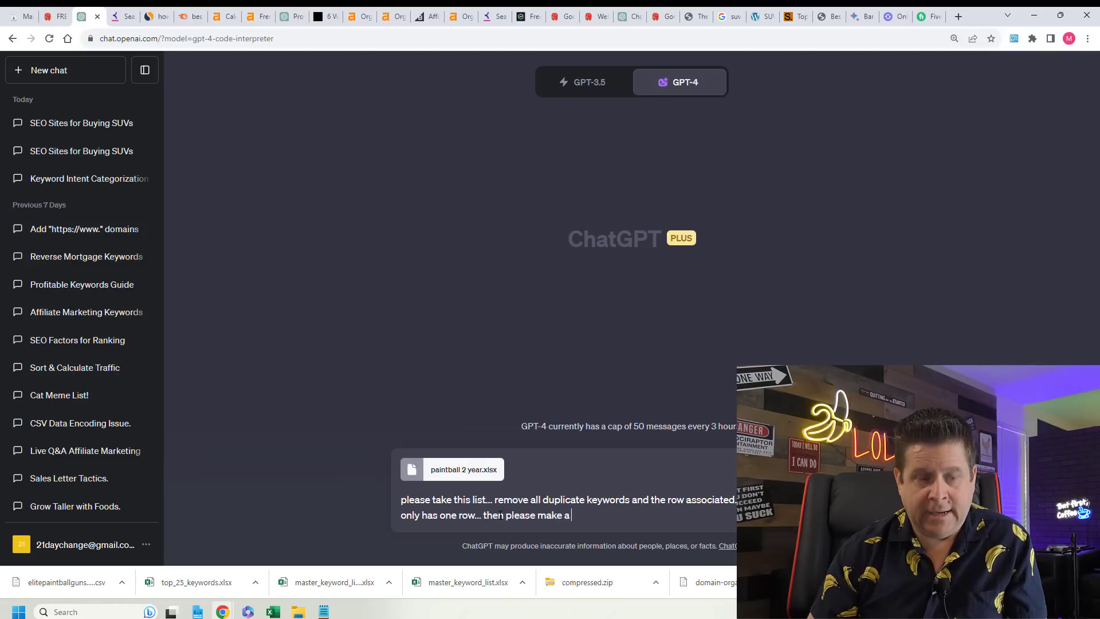
text(column for the url sluds...)
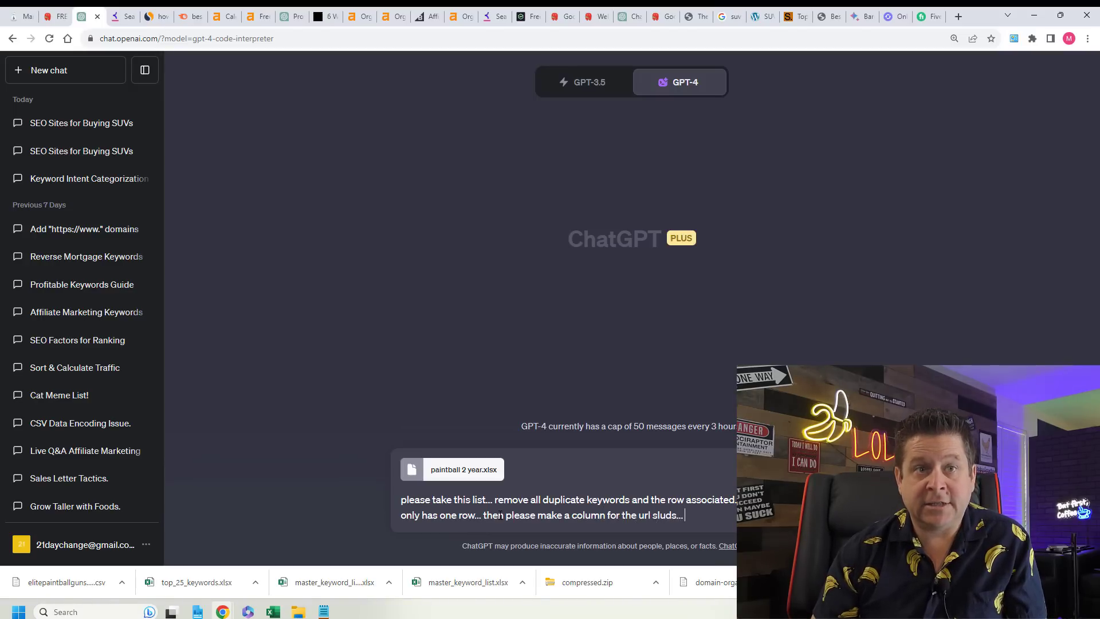
key(BackSpace)
key(BackSpace)
key(BackSpace)
key(BackSpace)
key(BackSpace)
text(gs i want it to be)
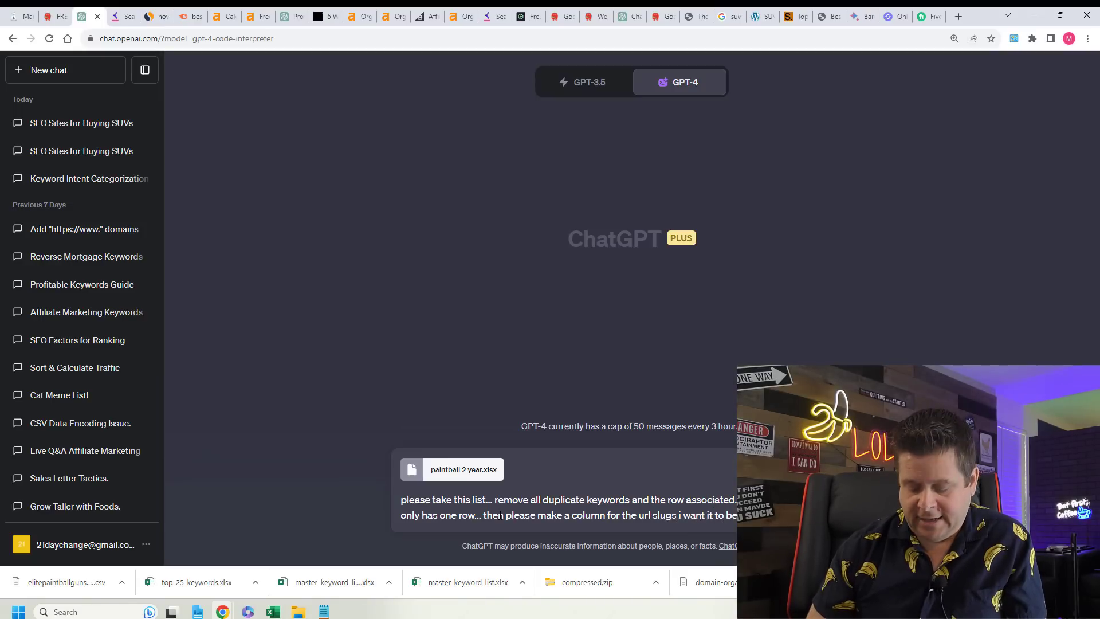
key(shift+Return)
click(327, 611)
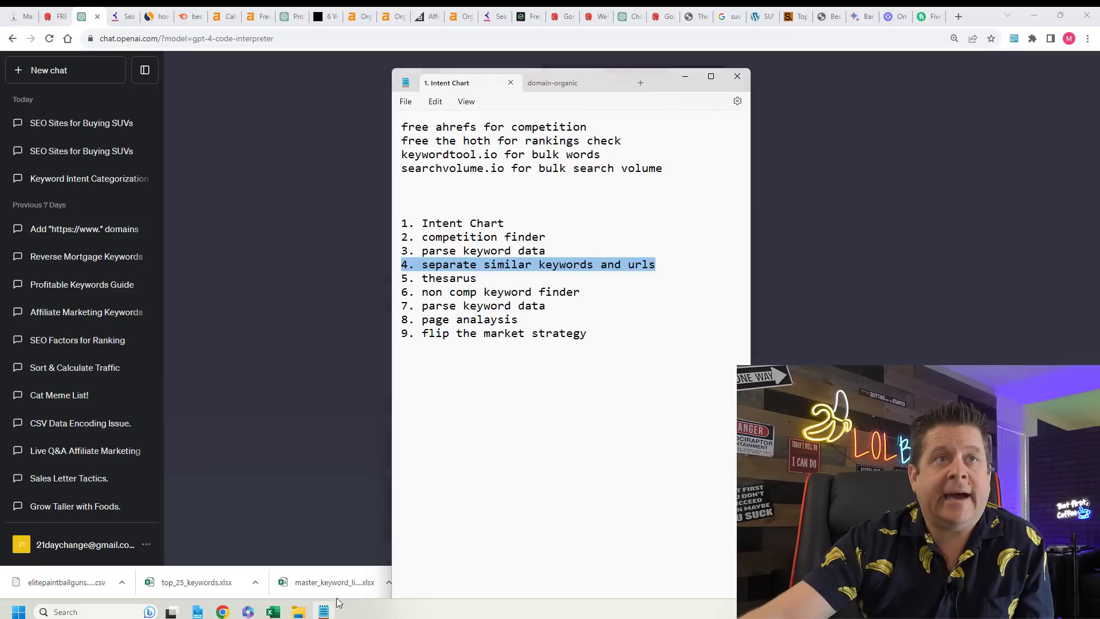
click(274, 611)
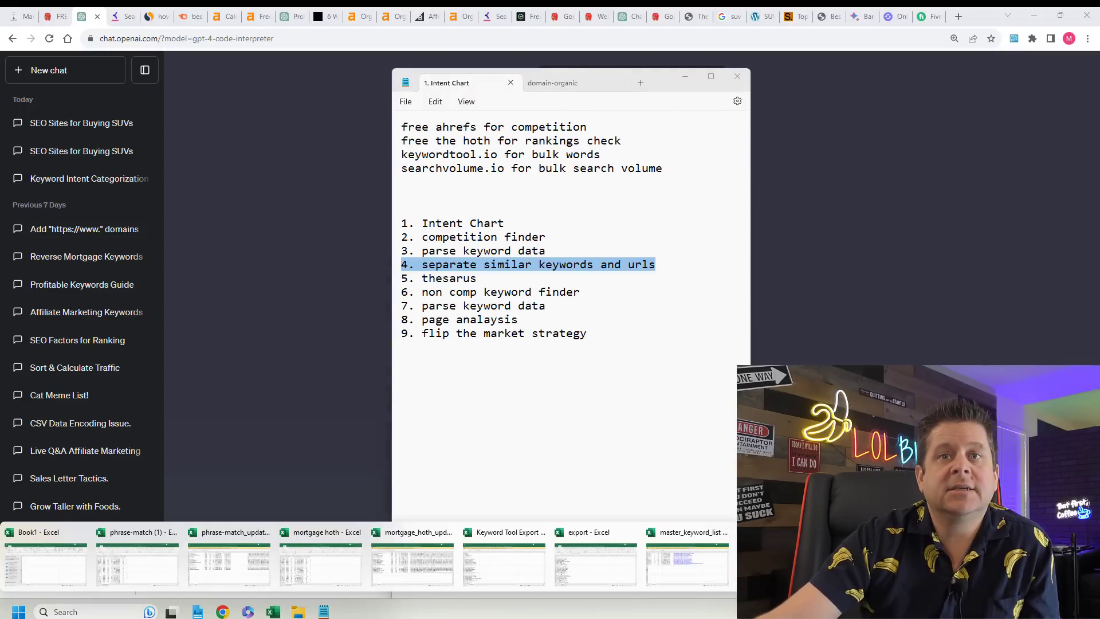
click(779, 564)
click(588, 227)
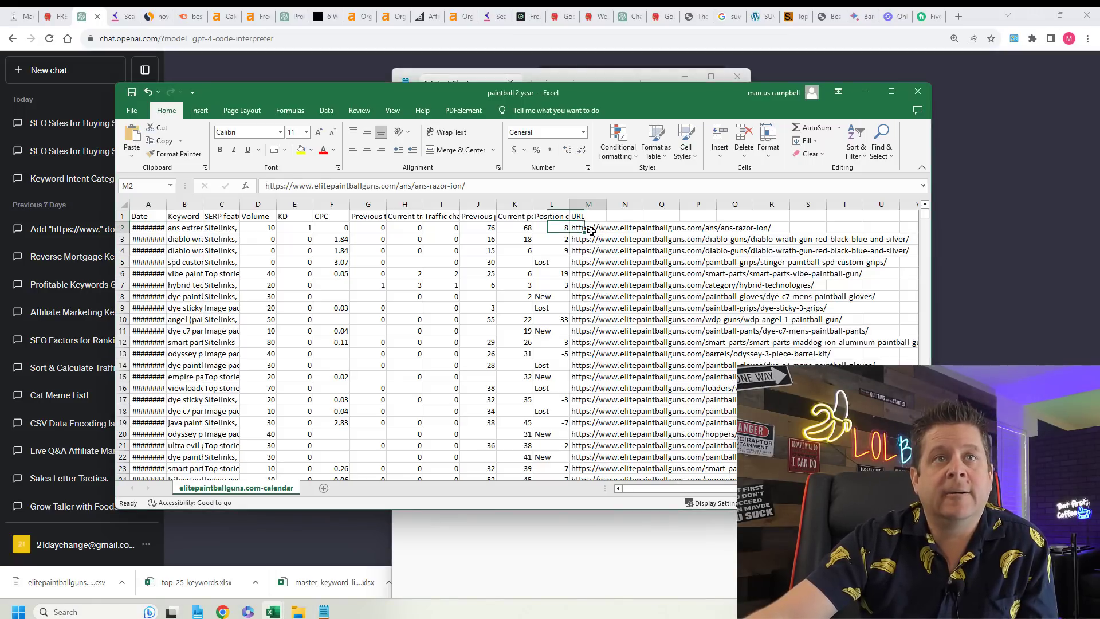
click(323, 552)
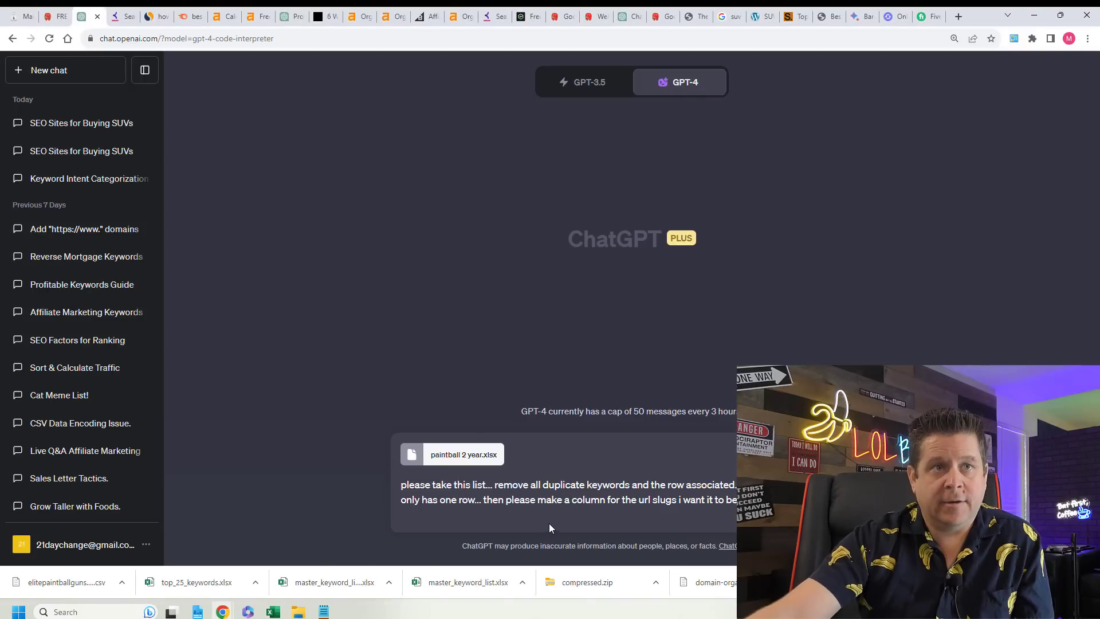
text(be url)
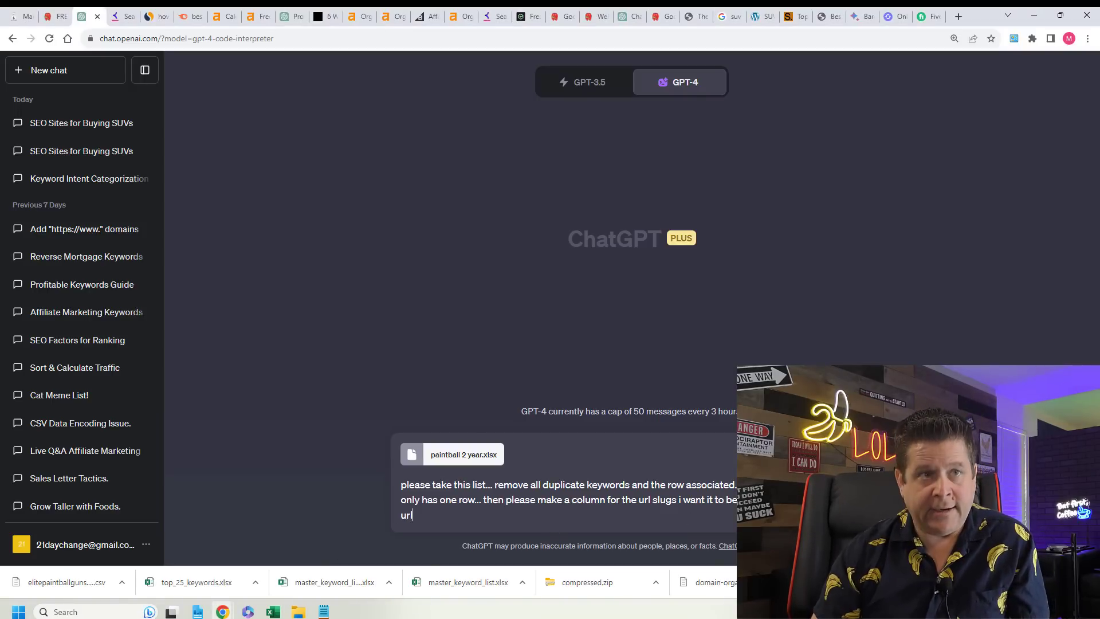
text( =)
text(https://www.elitepaintballguns.com/ans/ans-razor-ion/)
Ask for a folder column where ans would be and a slug column for the final URL part, and send the prompt.
text(i want a column fo)
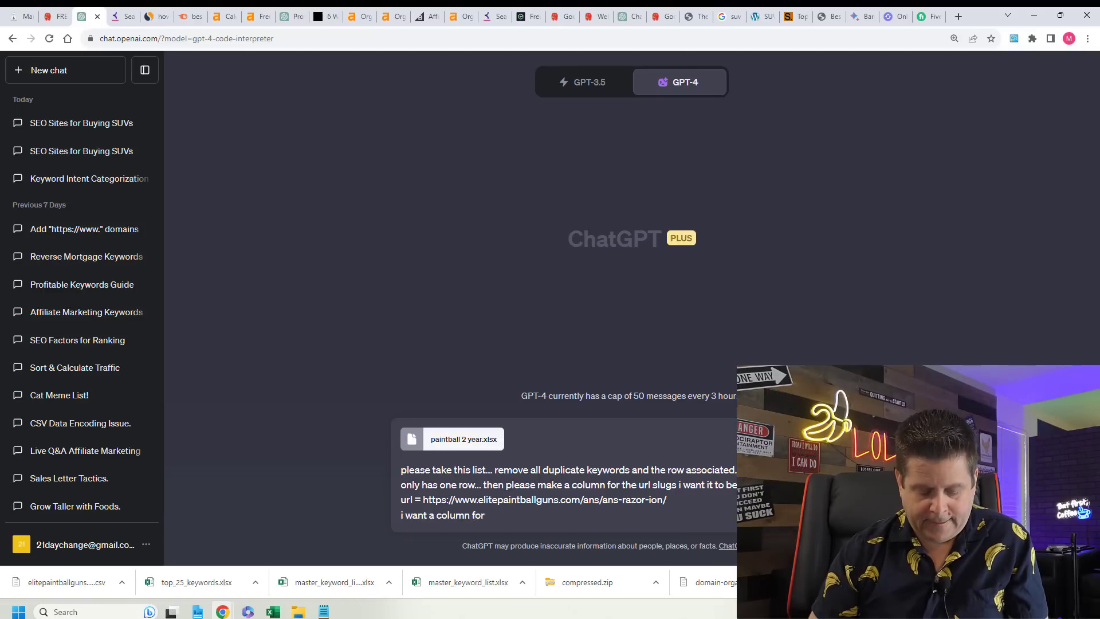
text(r fol)
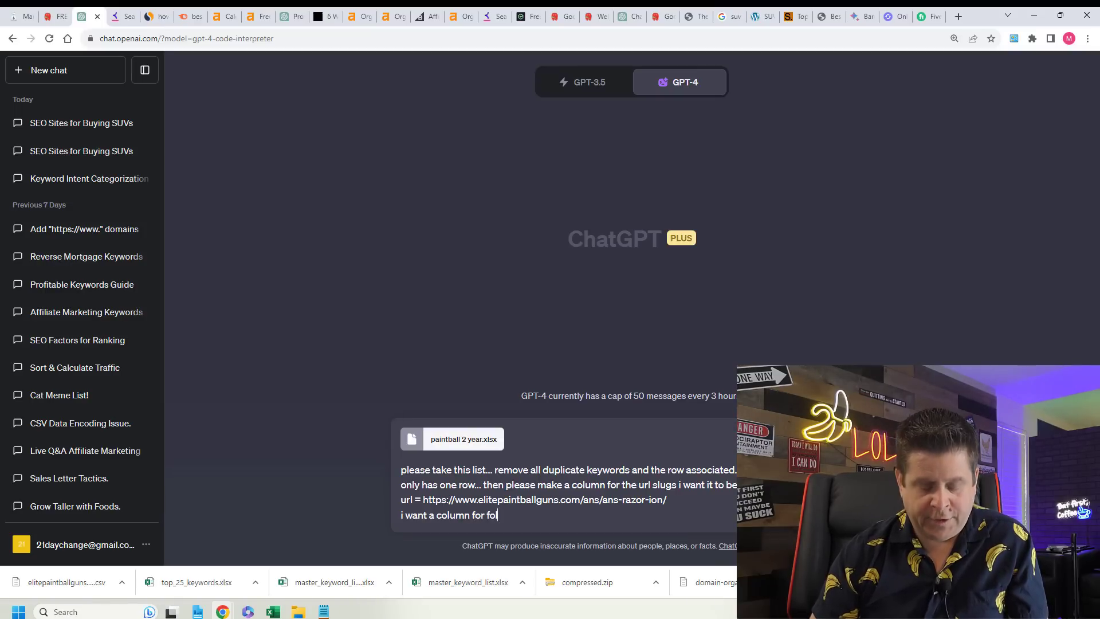
text(der where )
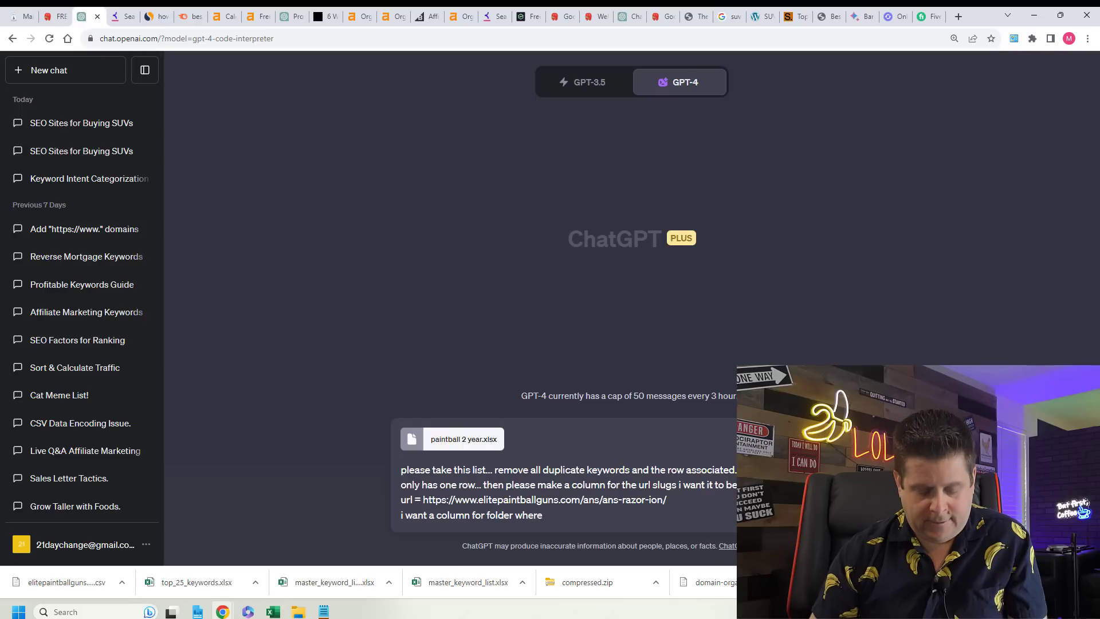
text(and)
text( woud)
text(ld be and a)
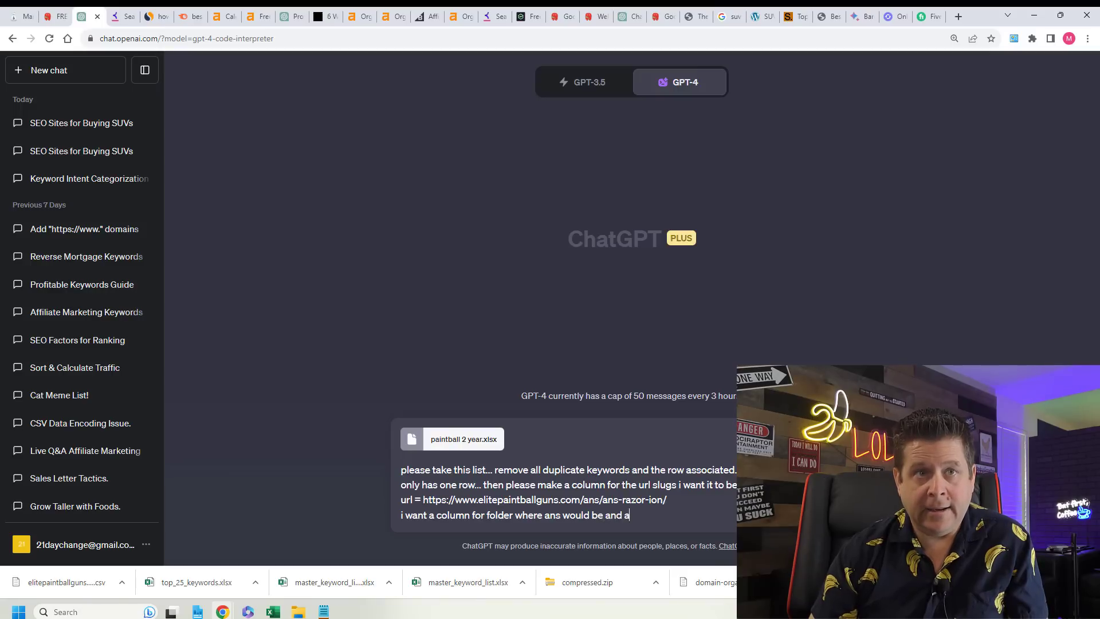
text( column for s)
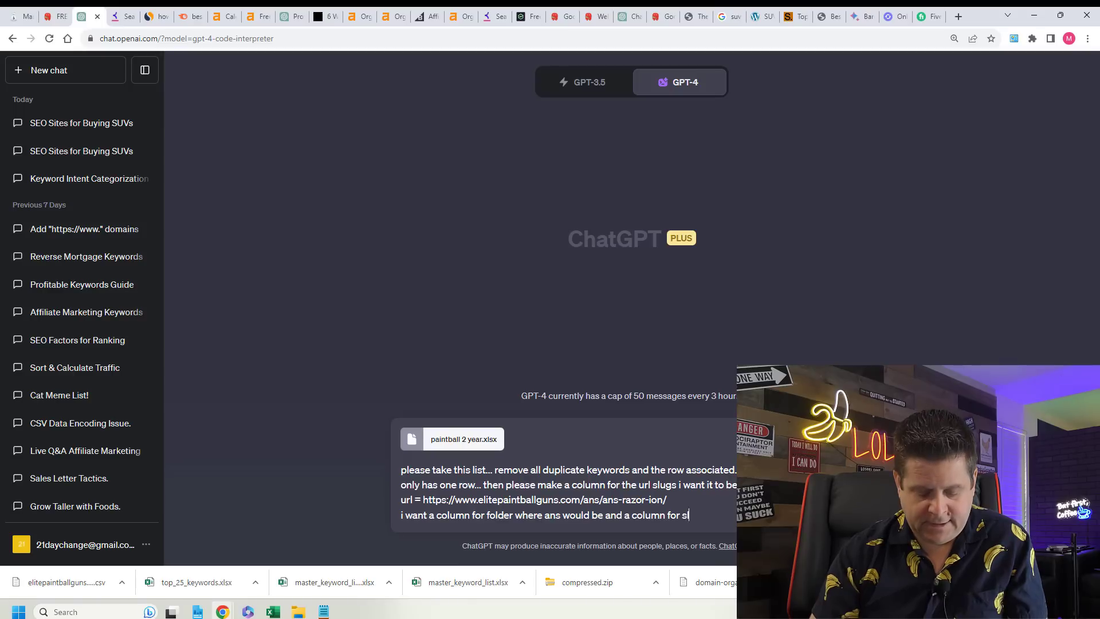
text(lug which w)
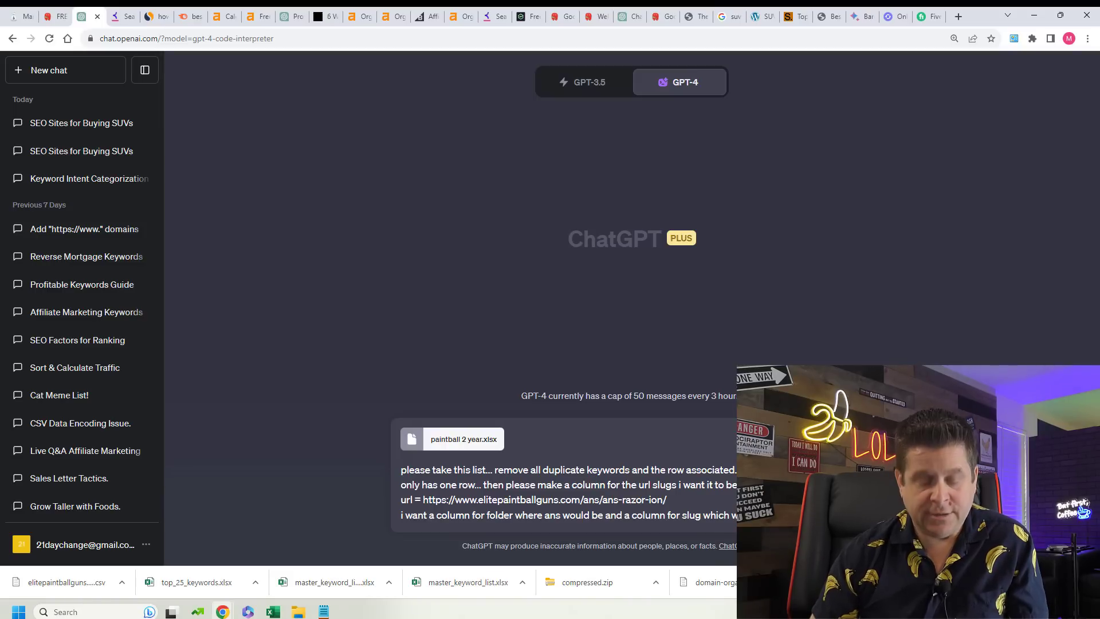
text(ion)
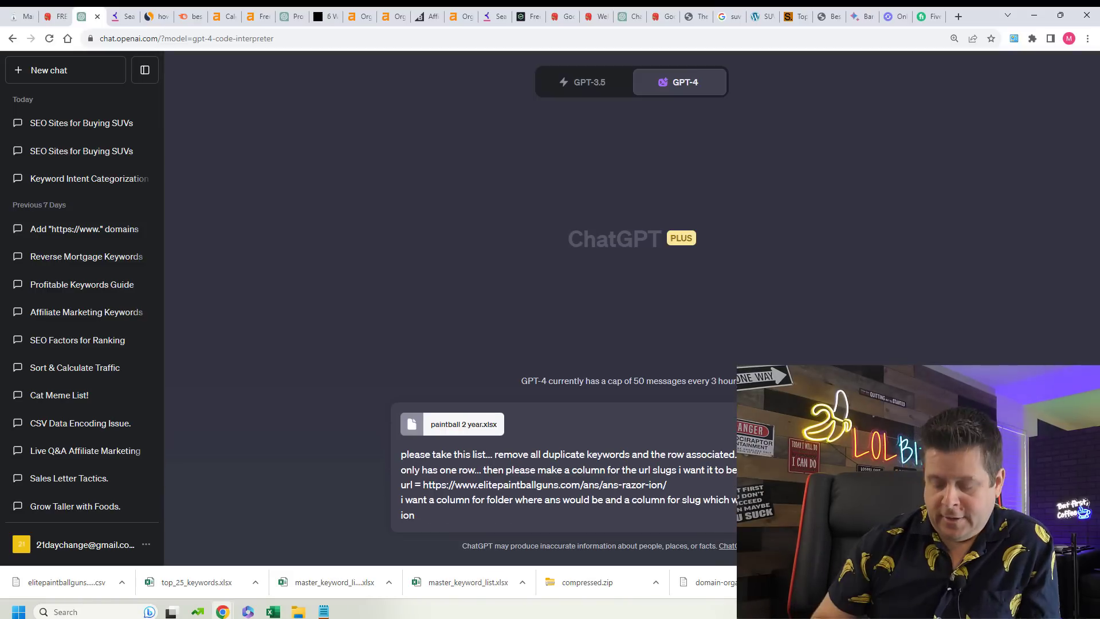
key(Return)
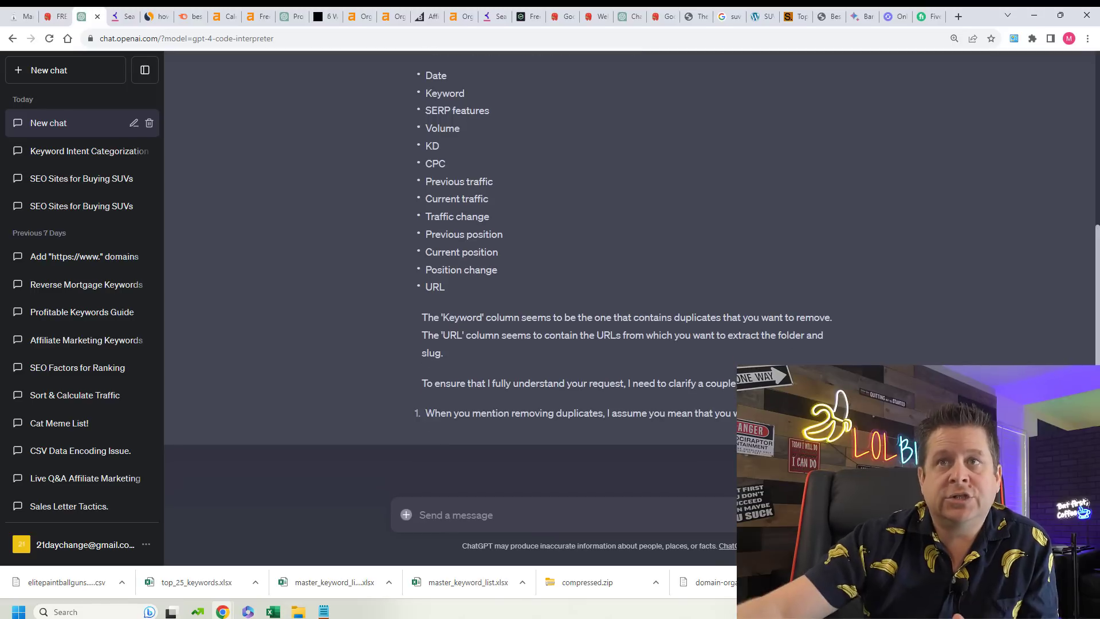
Check the numbered keyword strategy list in Notepad and clear its window off the ChatGPT page.
click(323, 611)
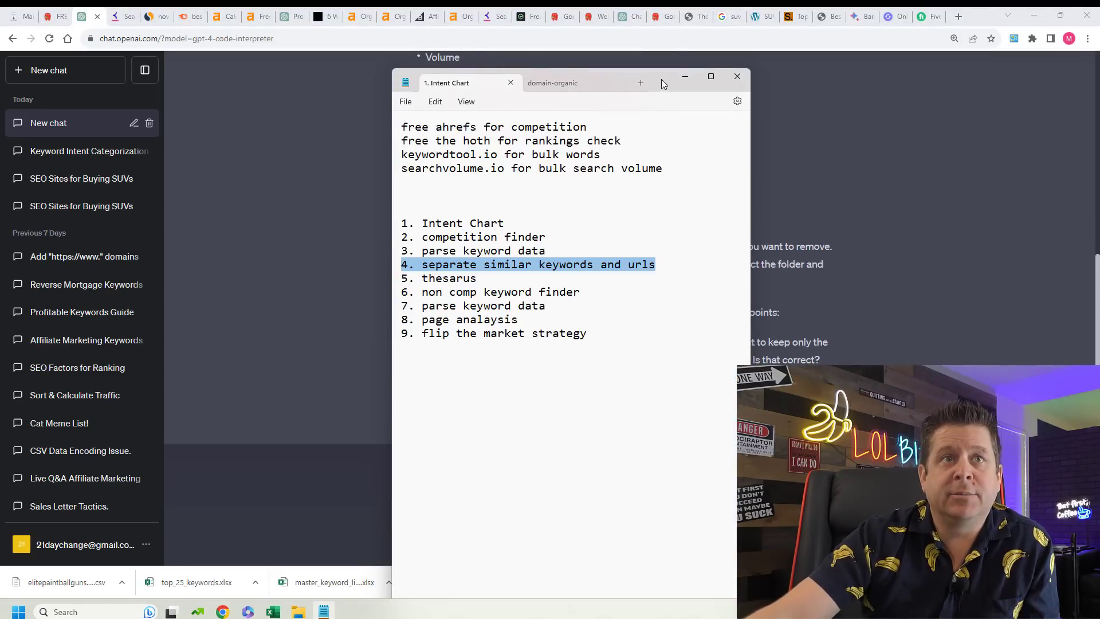
drag(661, 79, 1099, 154)
key(alt+F4)
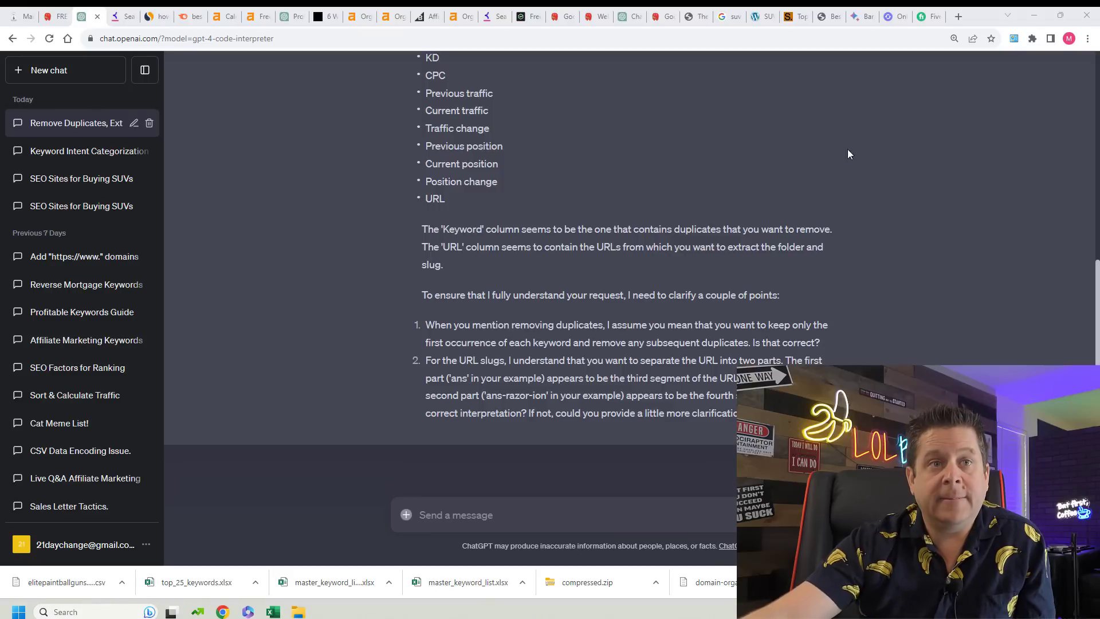
Answer ChatGPT's two clarifying questions with "1. yes 2. yes".
click(652, 519)
text(1. yes 2. yes)
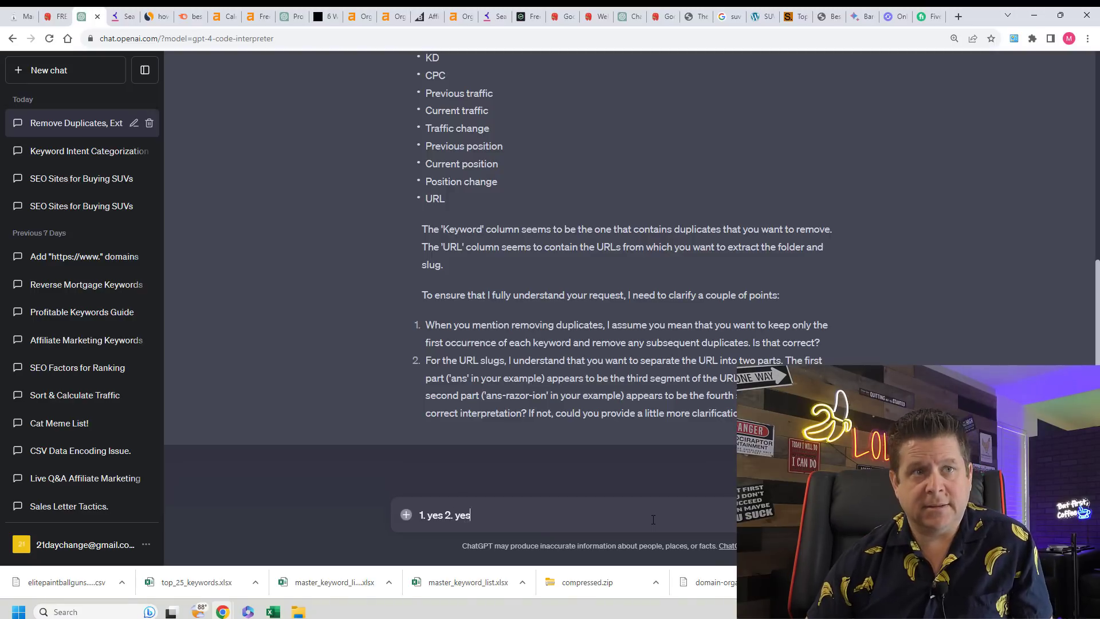
key(Return)
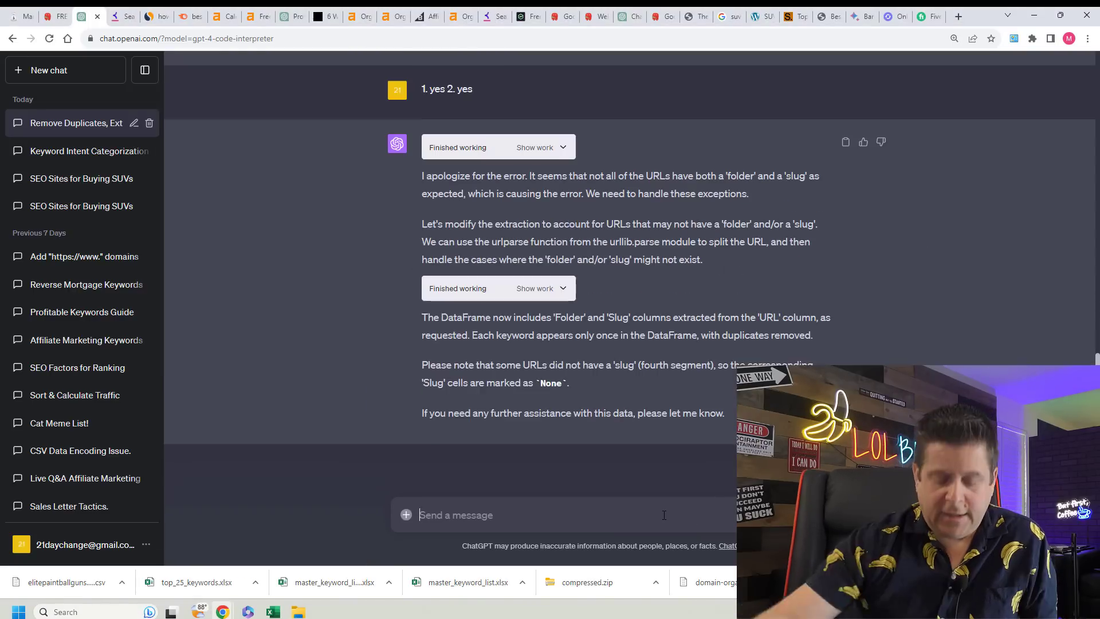
Ask ChatGPT "ok now please make it downloadable for me".
text(ok now poleas)
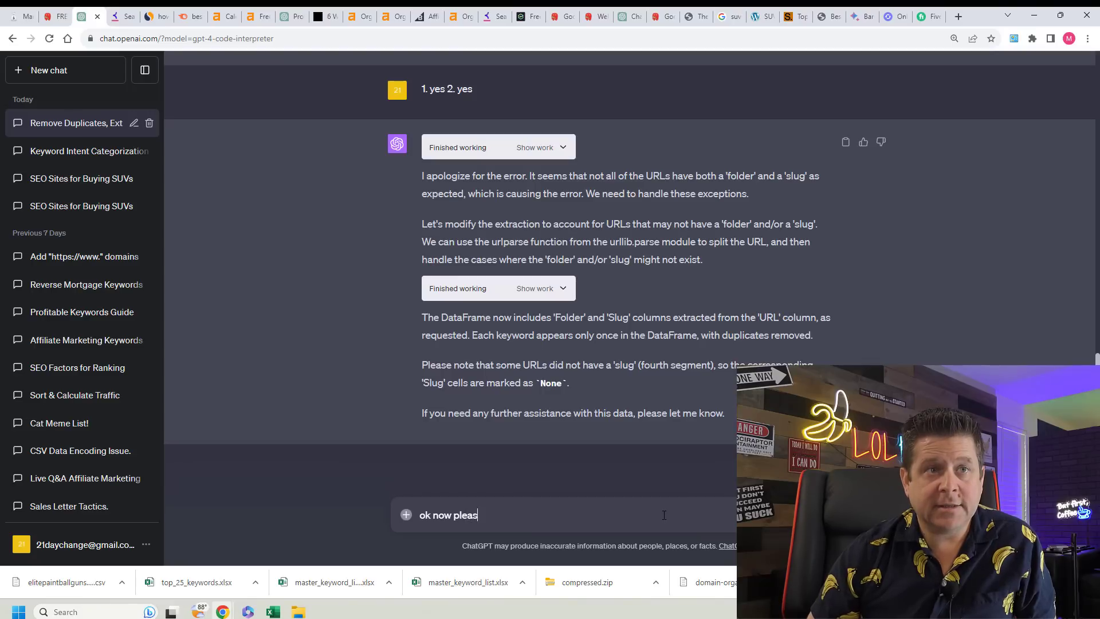
text(e make it download)
text(abkle)
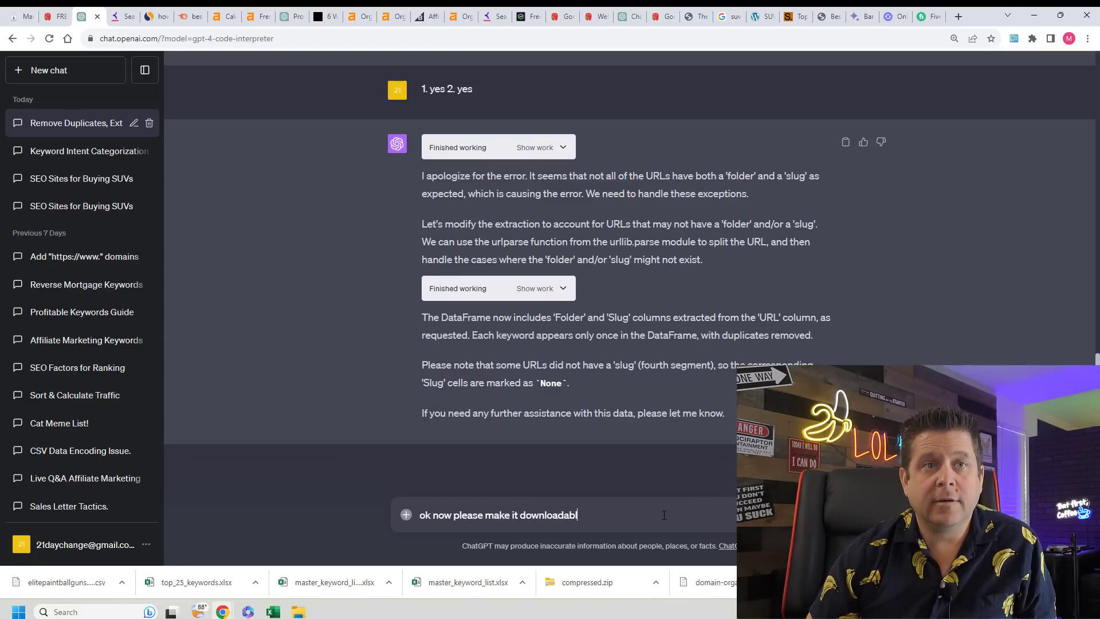
text( for me)
key(Return)
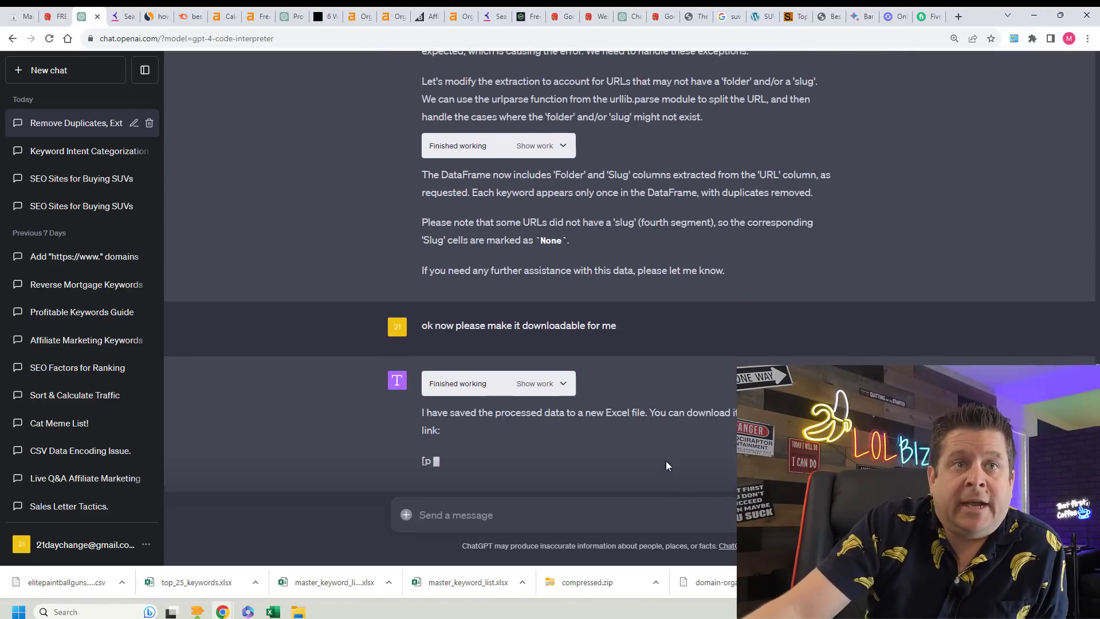
Download and open paintball_2_year_processed.xlsx, and widen the URL column to compare the full URLs with the Folder column.
click(546, 417)
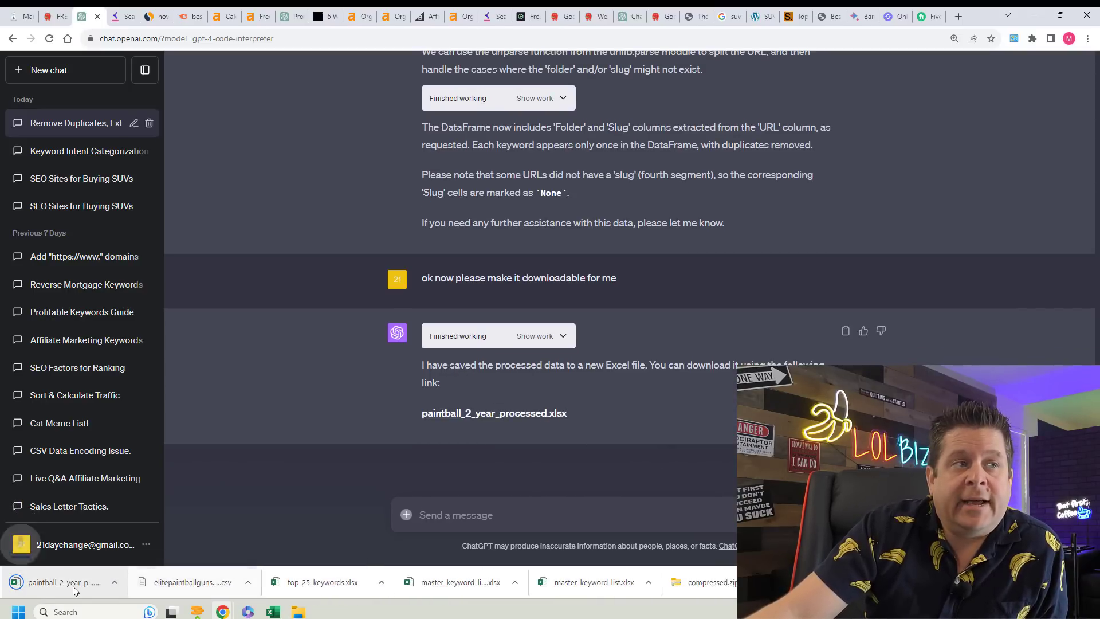
click(67, 588)
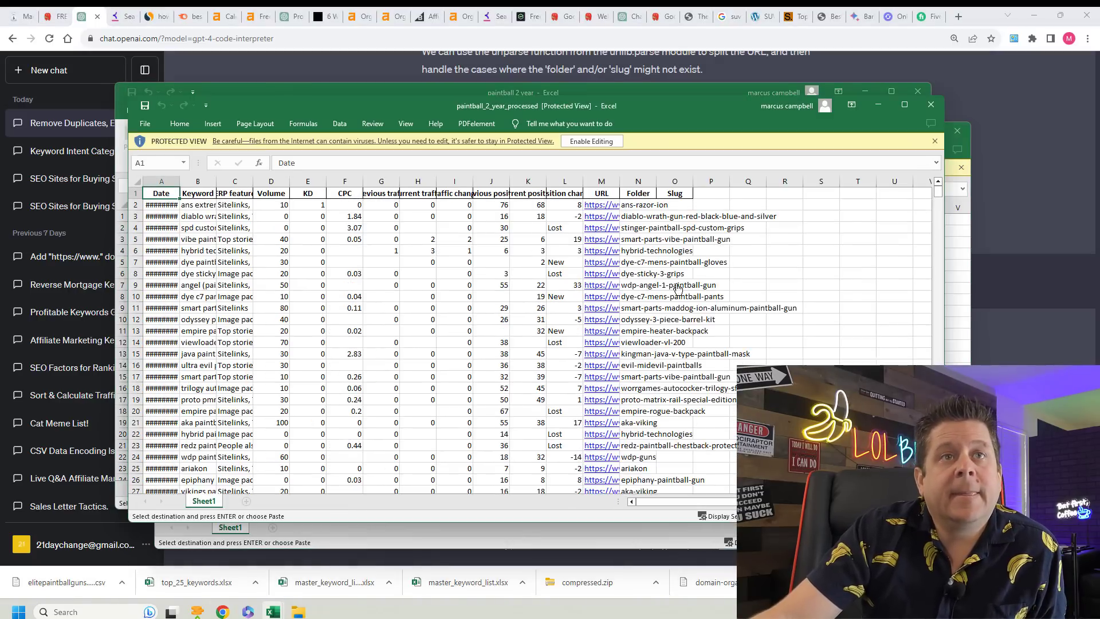
drag(617, 184, 964, 185)
click(791, 181)
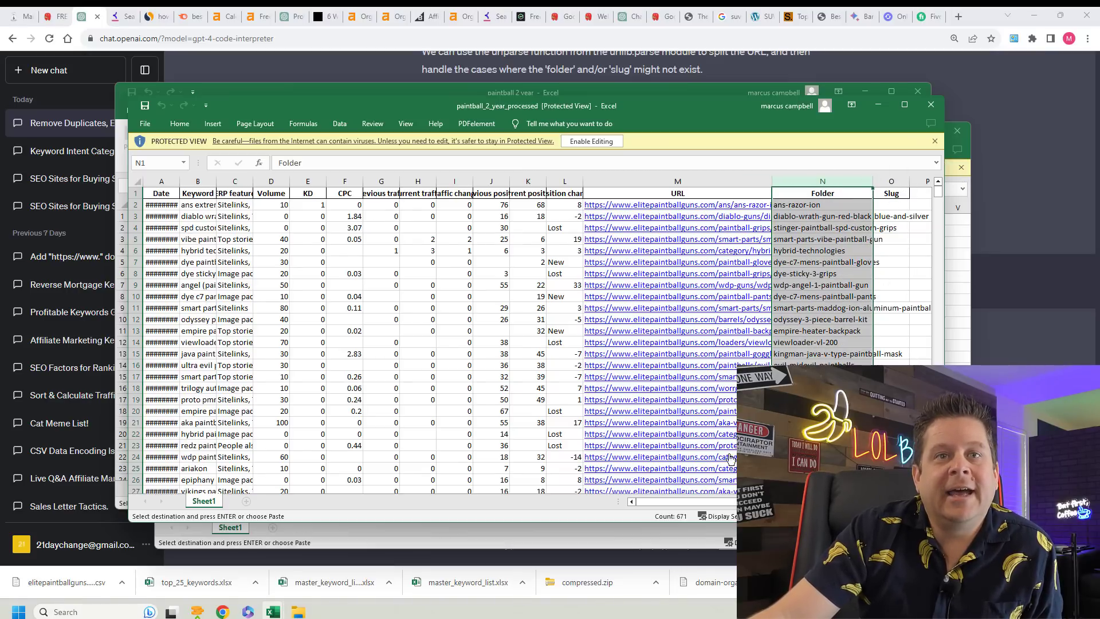
scroll(908, 345, down, 6)
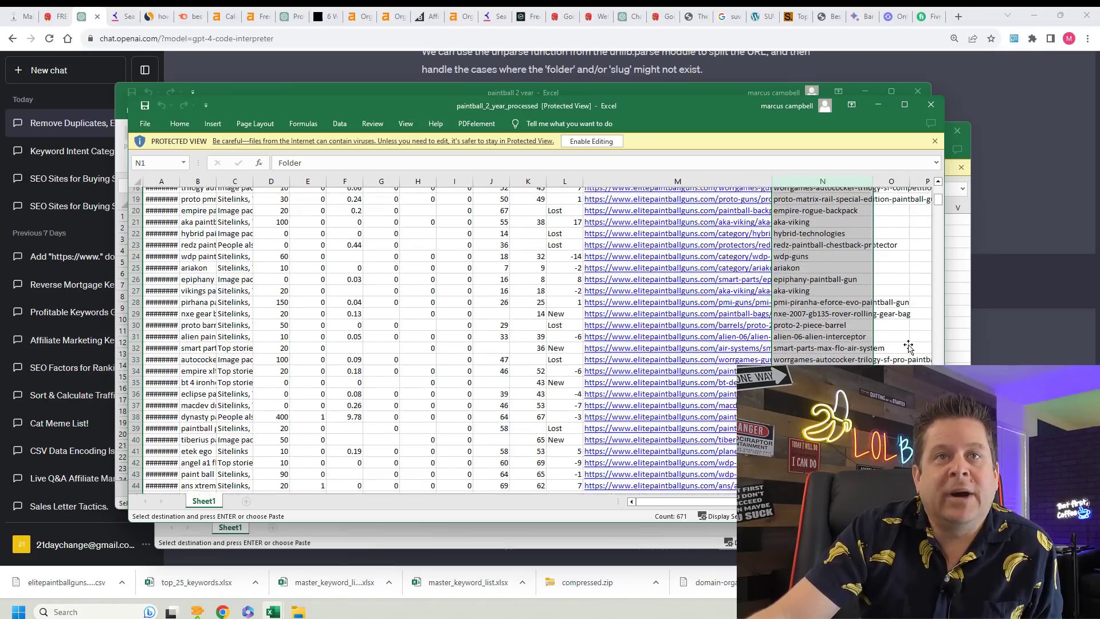
scroll(908, 345, up, 6)
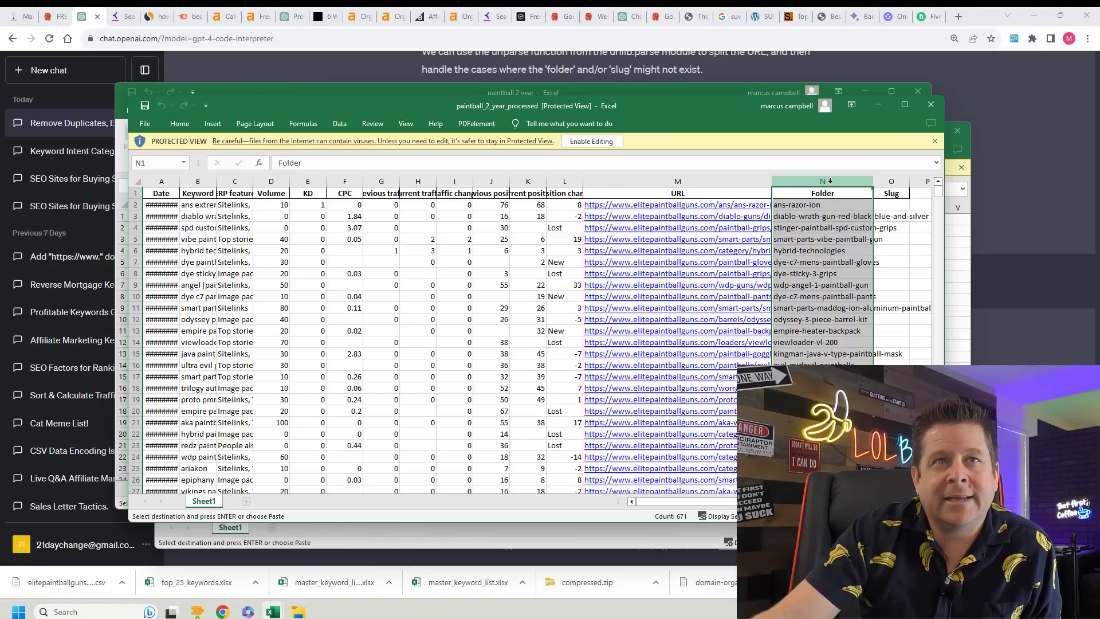
Enable editing in the processed workbook, maximize it, and start a custom sort from the Folder column with the selection expanded.
click(608, 142)
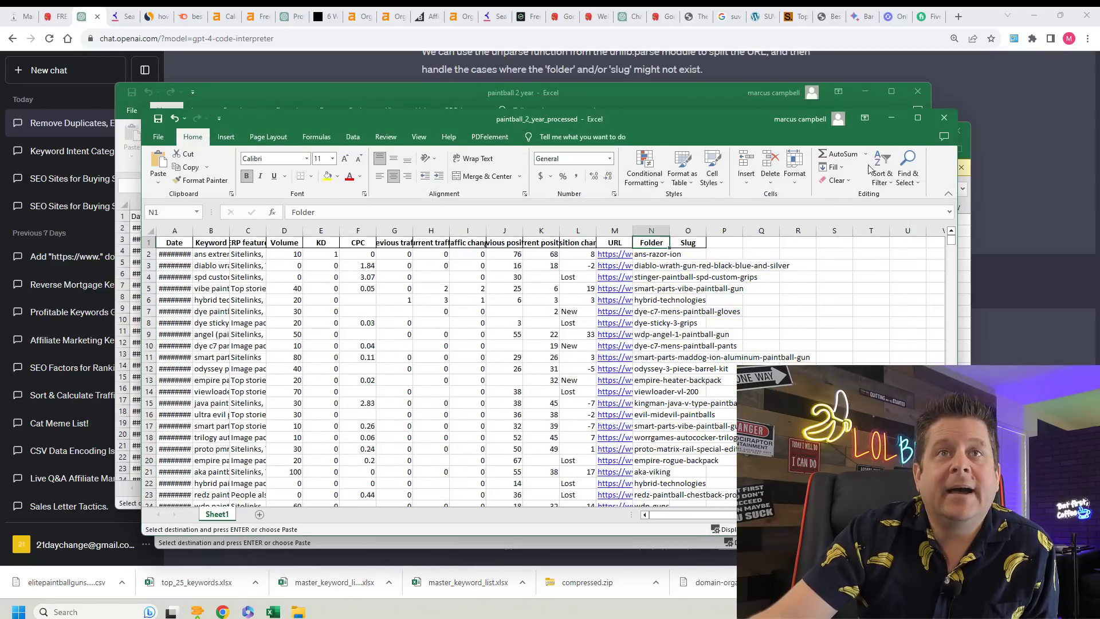
click(917, 118)
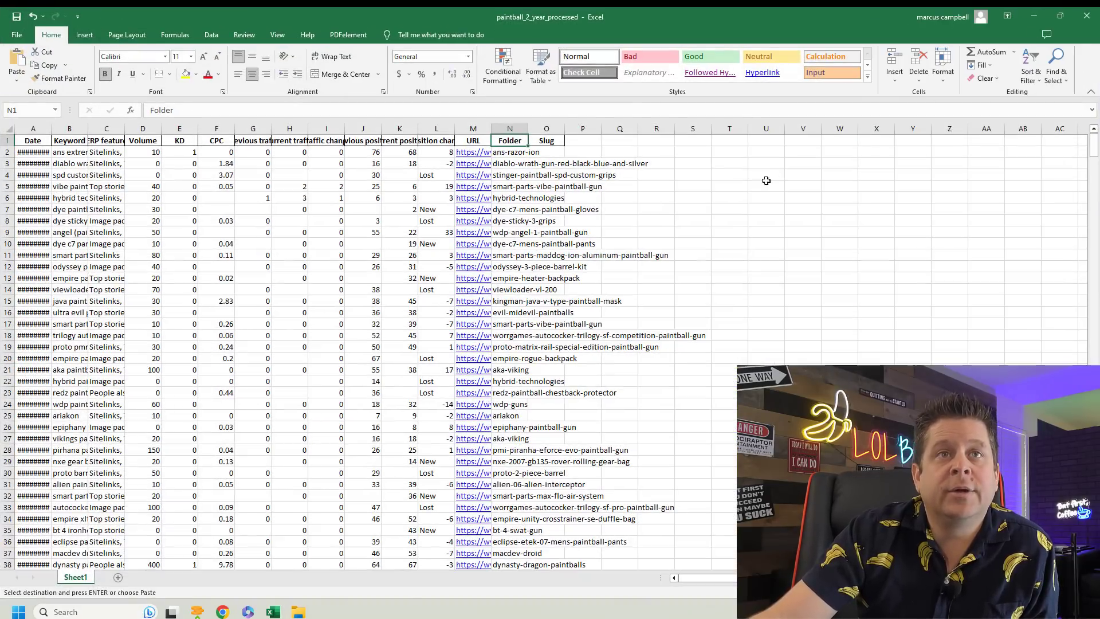
click(510, 130)
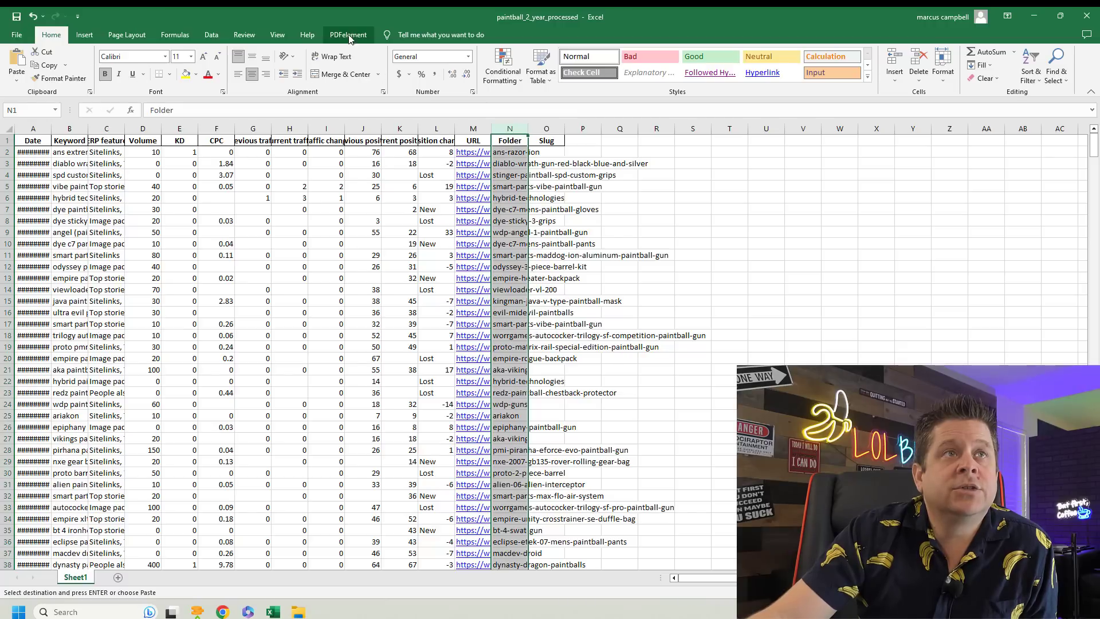
click(213, 35)
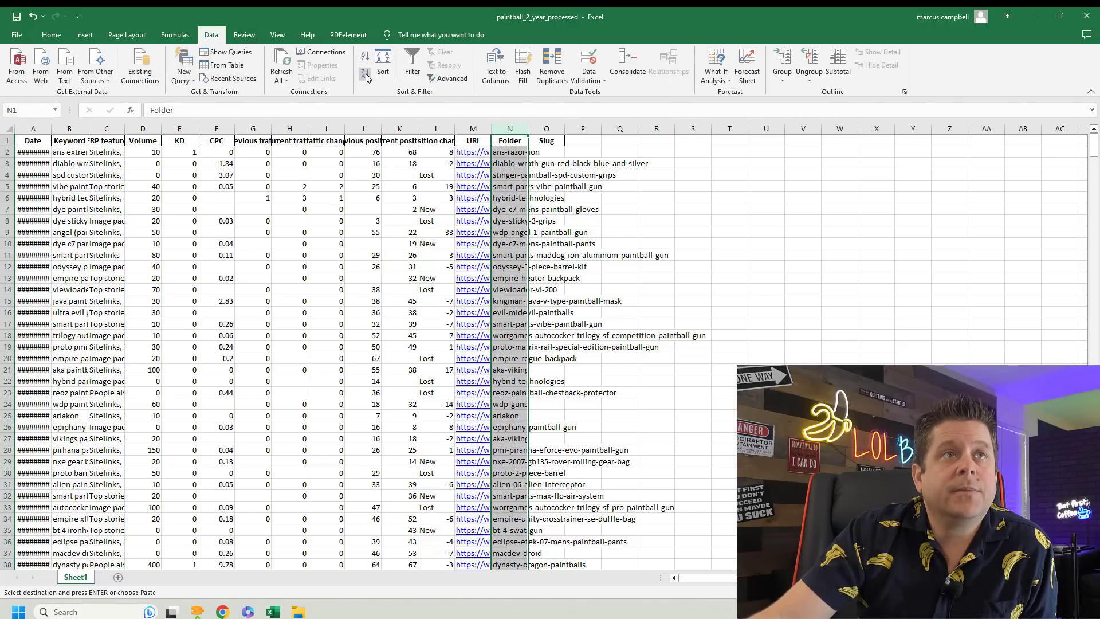
click(383, 63)
click(579, 334)
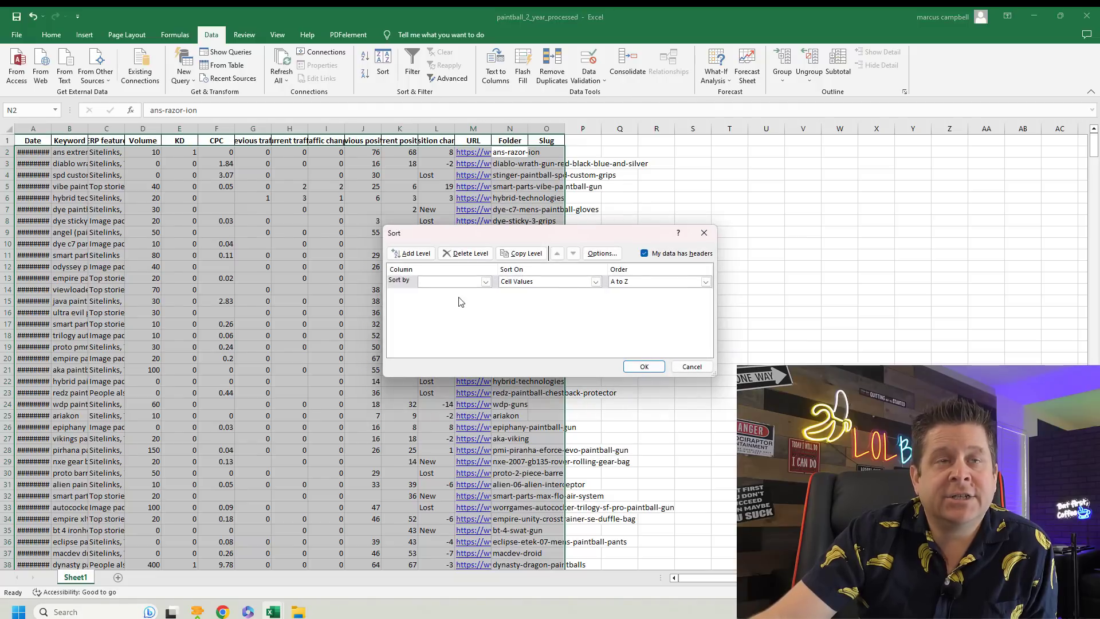
click(485, 282)
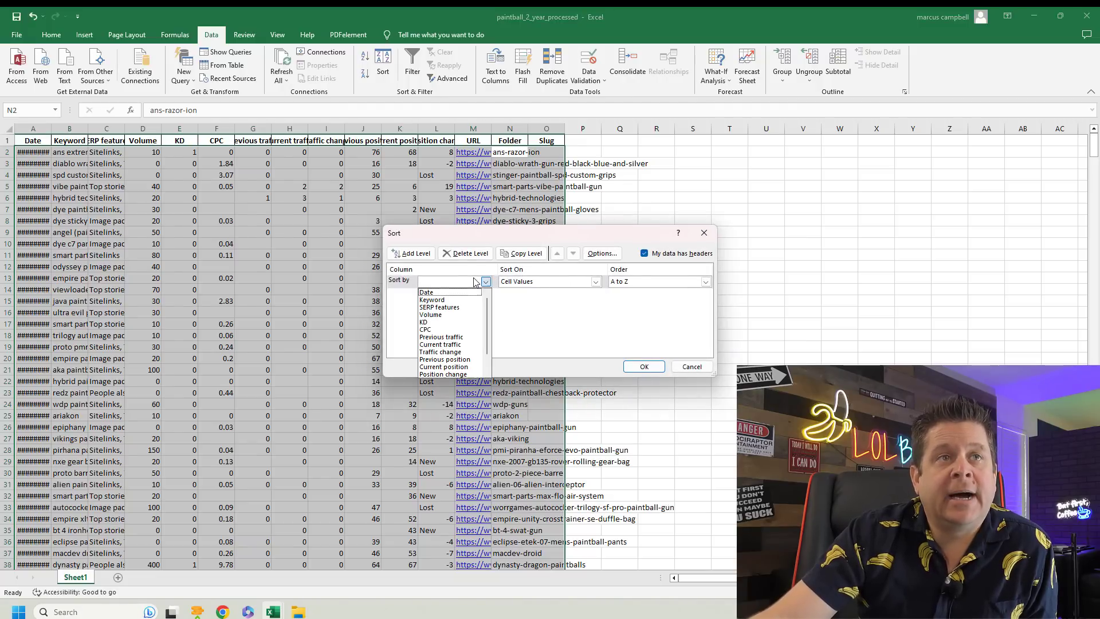
click(451, 352)
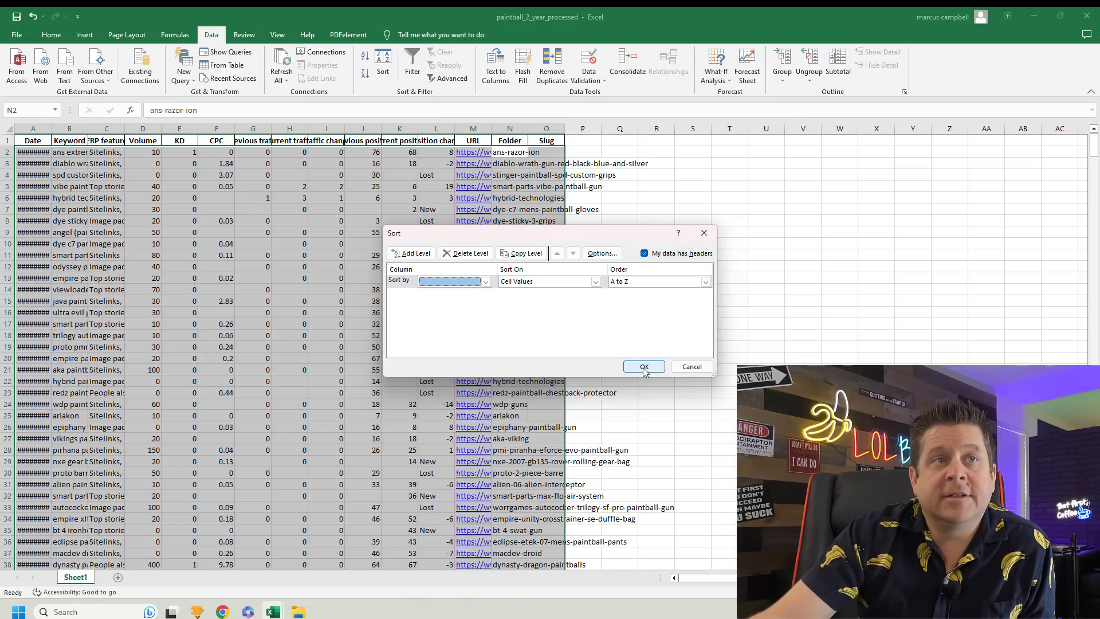
click(644, 368)
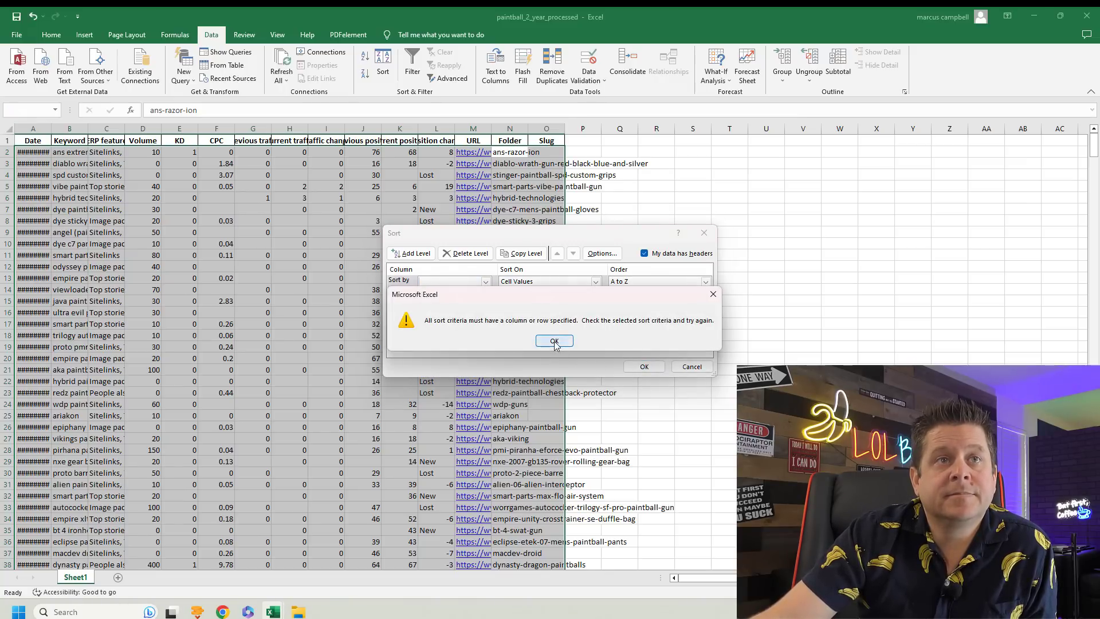
click(555, 346)
Sort the whole table by the Folder column's cell values from A to Z.
click(482, 285)
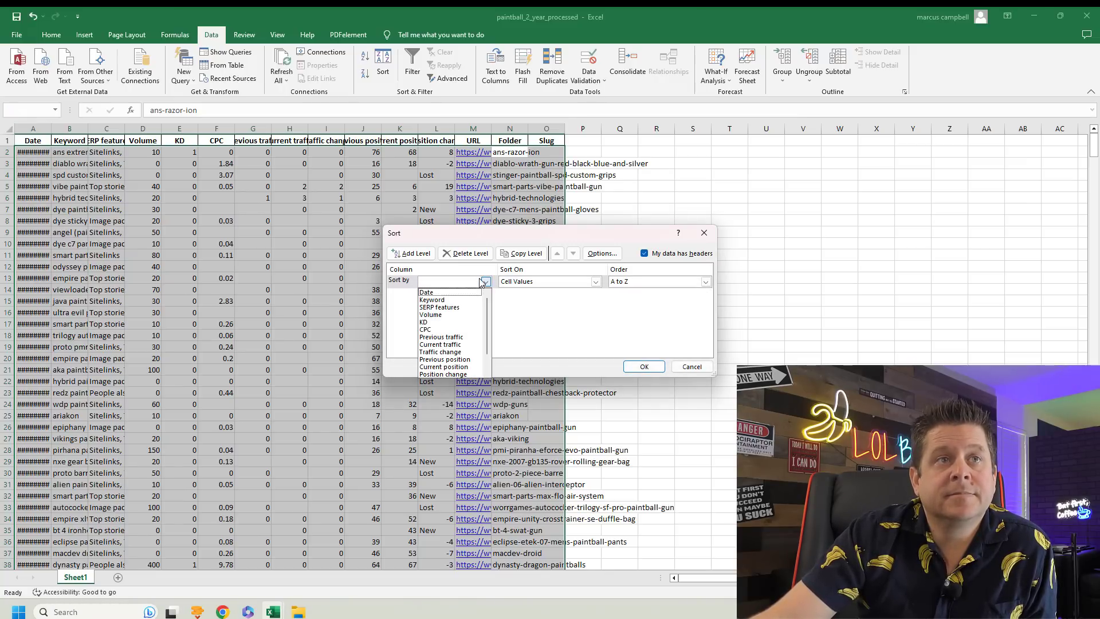
click(464, 367)
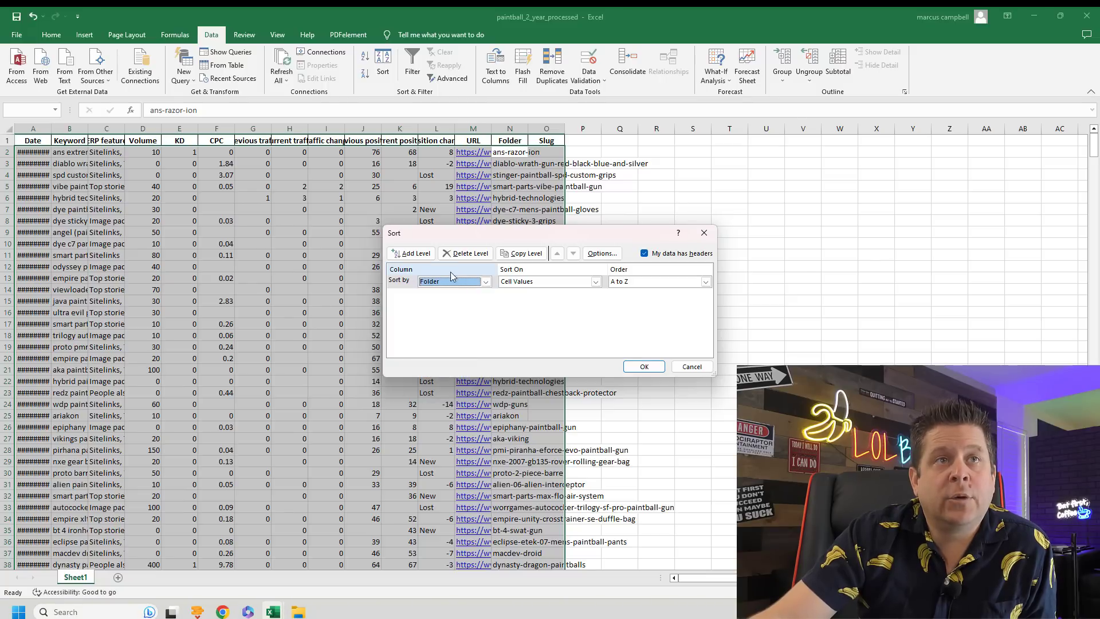
click(477, 282)
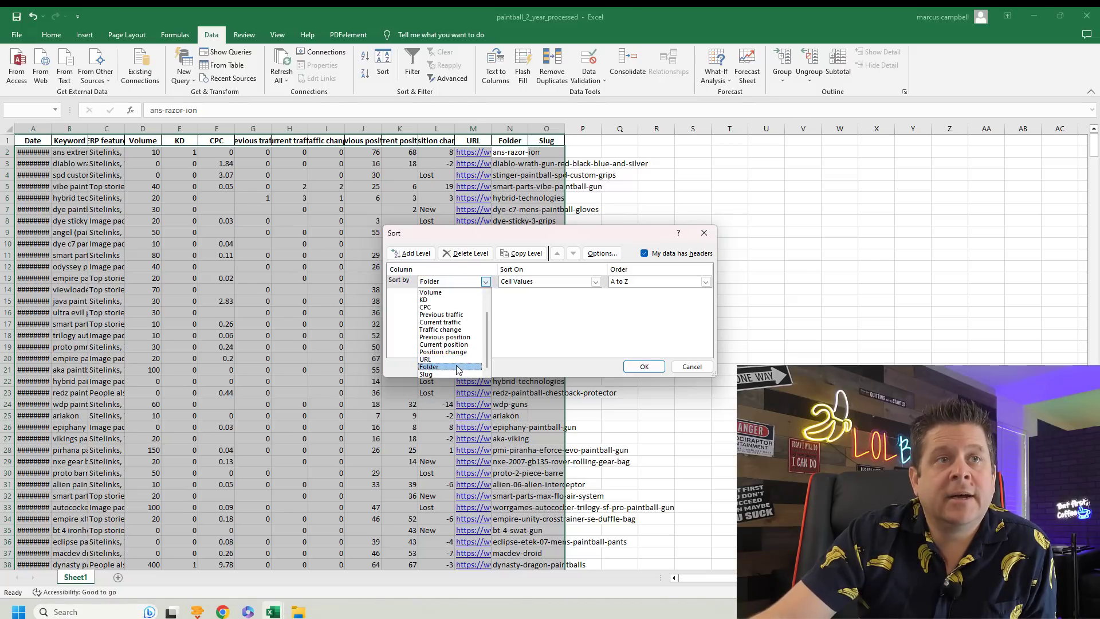
click(459, 366)
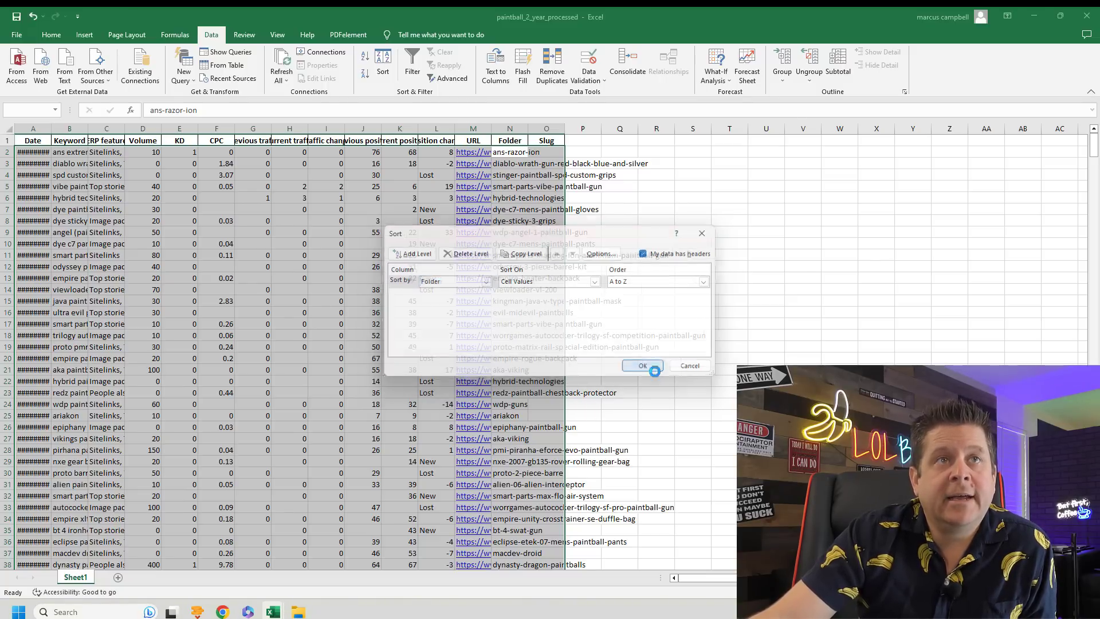
click(644, 366)
Select the first rows with 32-degrees folders and fit the Date column's width to its contents.
click(546, 230)
drag(592, 210, 22, 143)
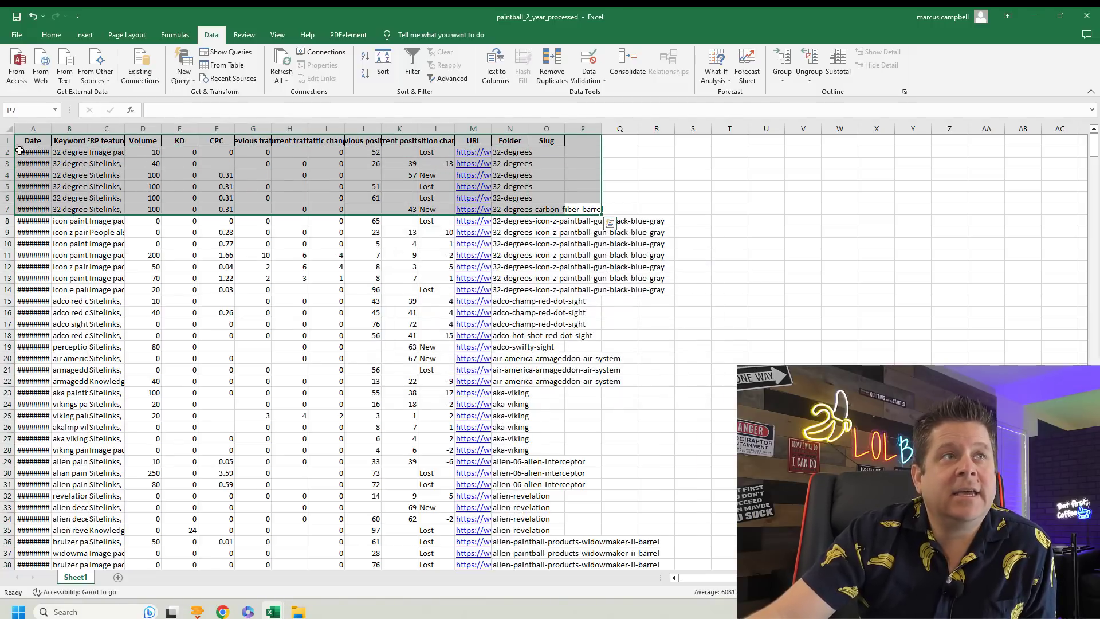
click(34, 163)
key(alt+o)
key(c)
key(a)
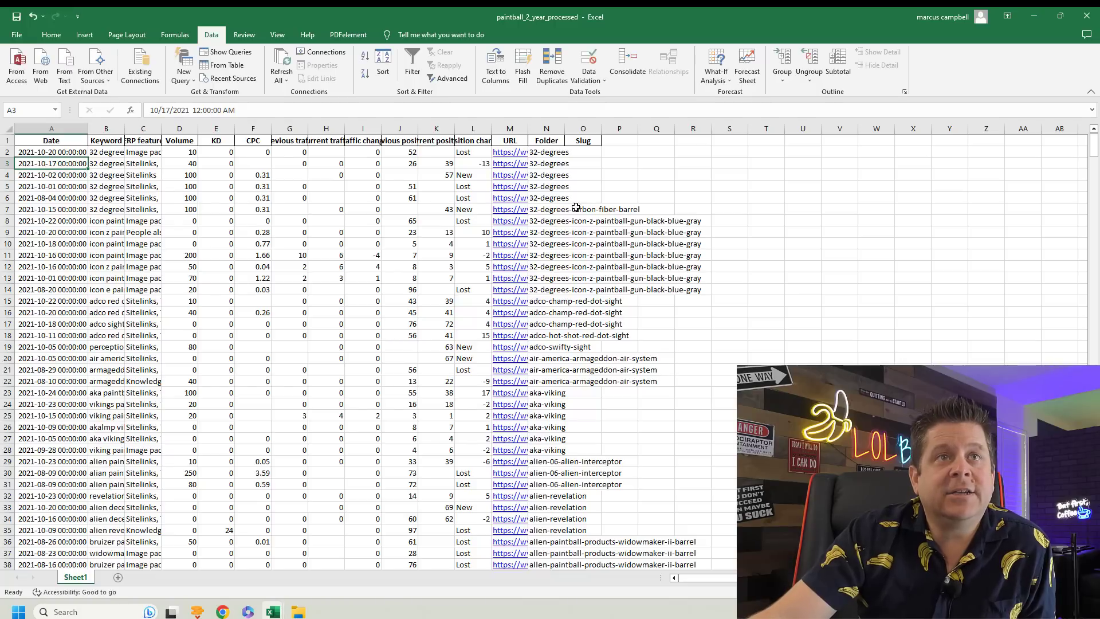
Select the 32-degrees and icon-z paintball gun row groups, and examine how keywords cluster by folder down the whole sheet.
drag(607, 200, 34, 150)
drag(694, 290, 122, 236)
drag(1, 228, 4, 221)
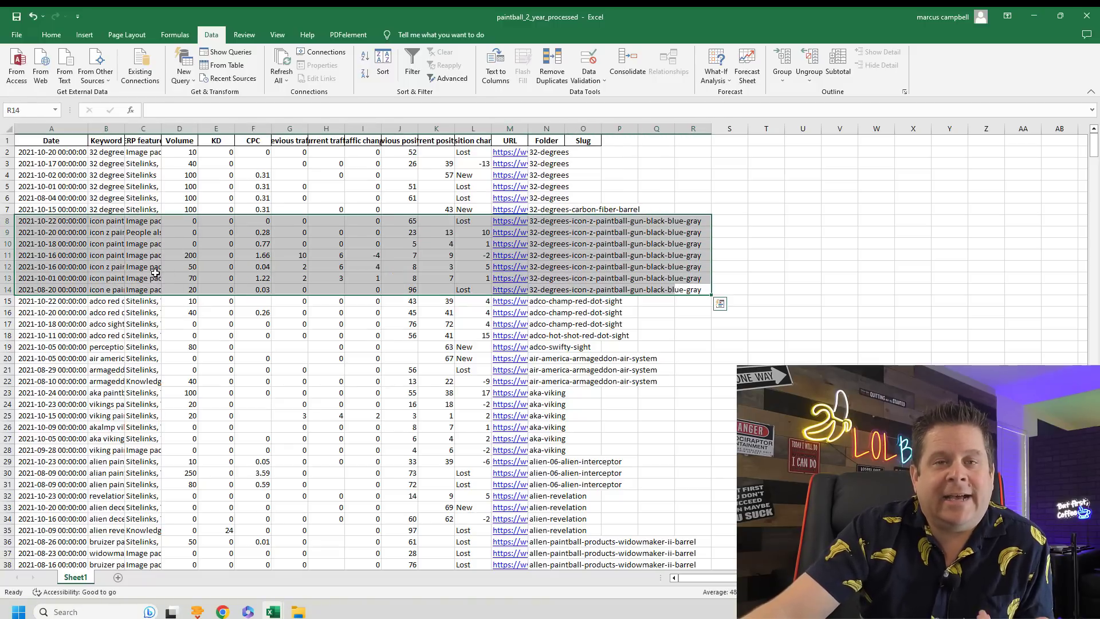
scroll(467, 371, down, 20)
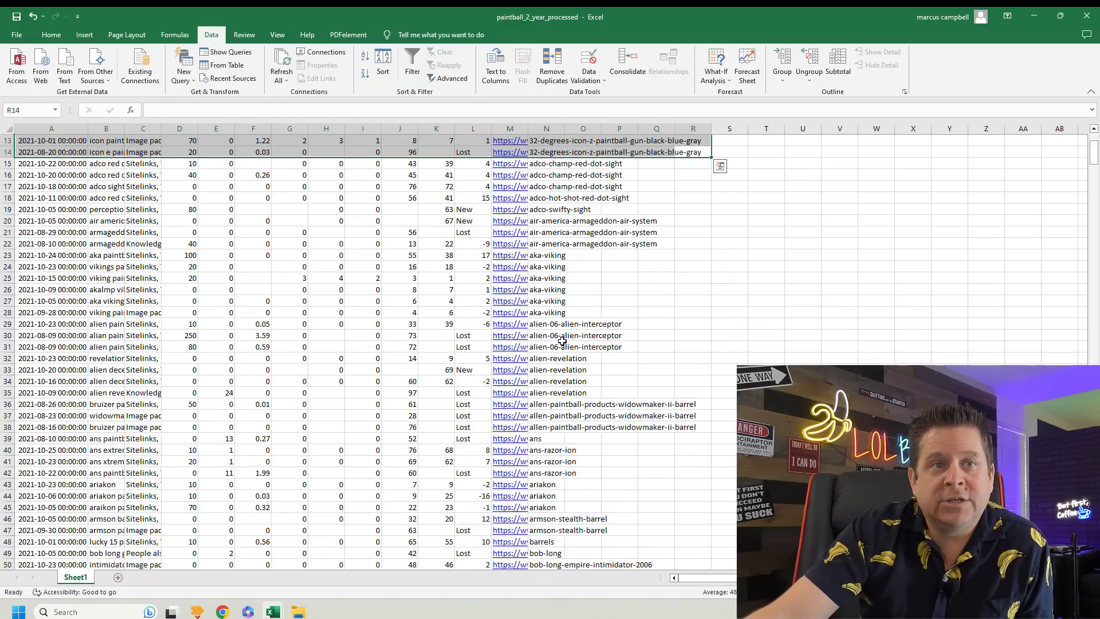
scroll(555, 335, down, 20)
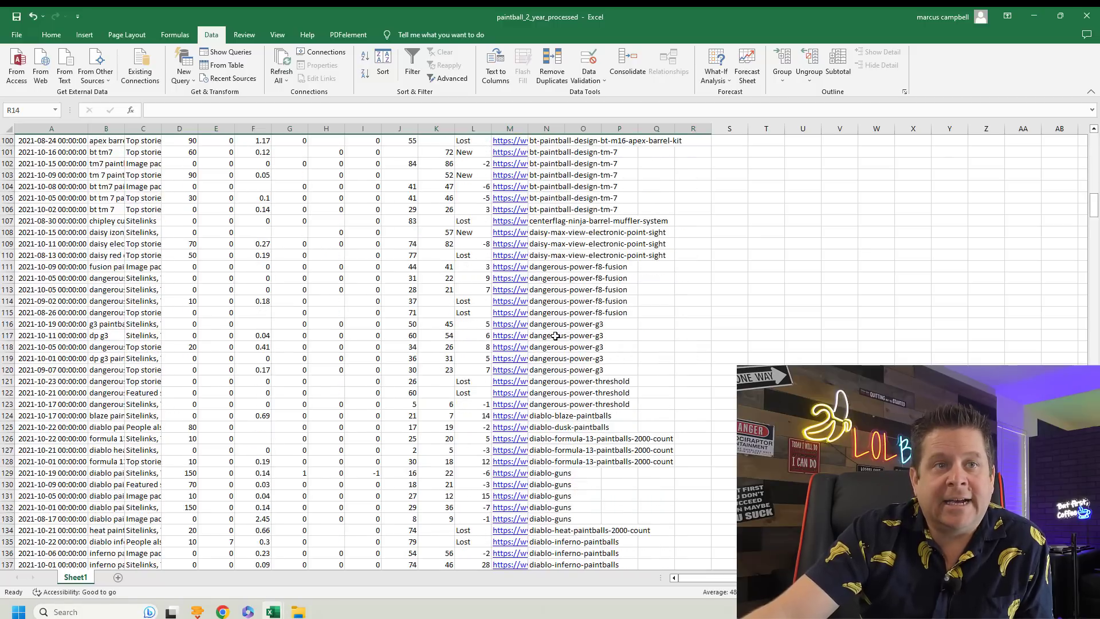
scroll(555, 336, down, 20)
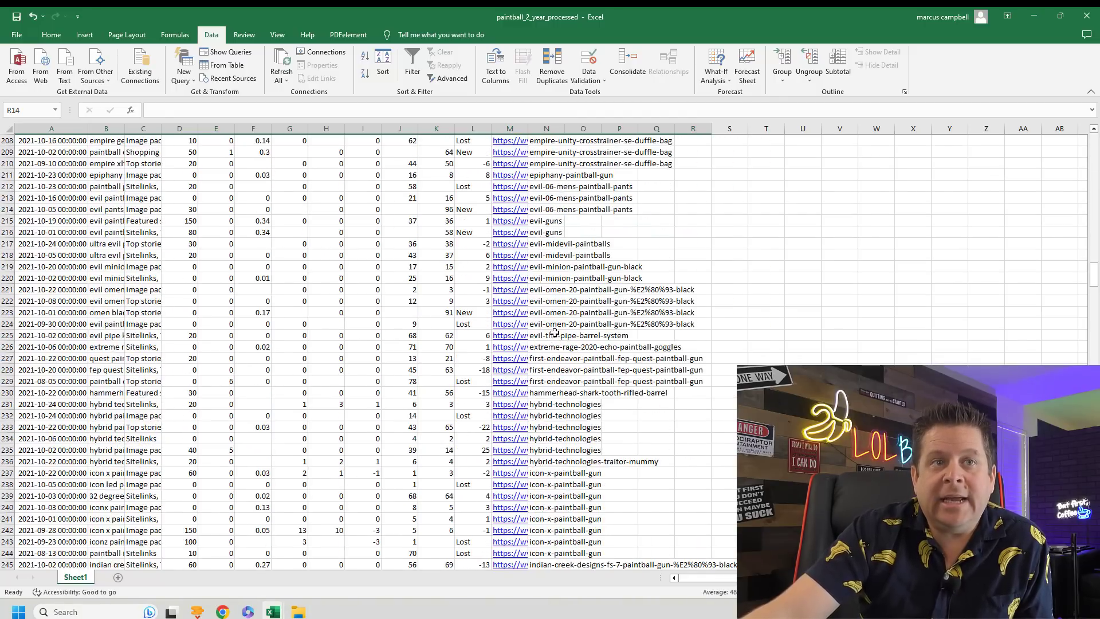
scroll(552, 334, down, 20)
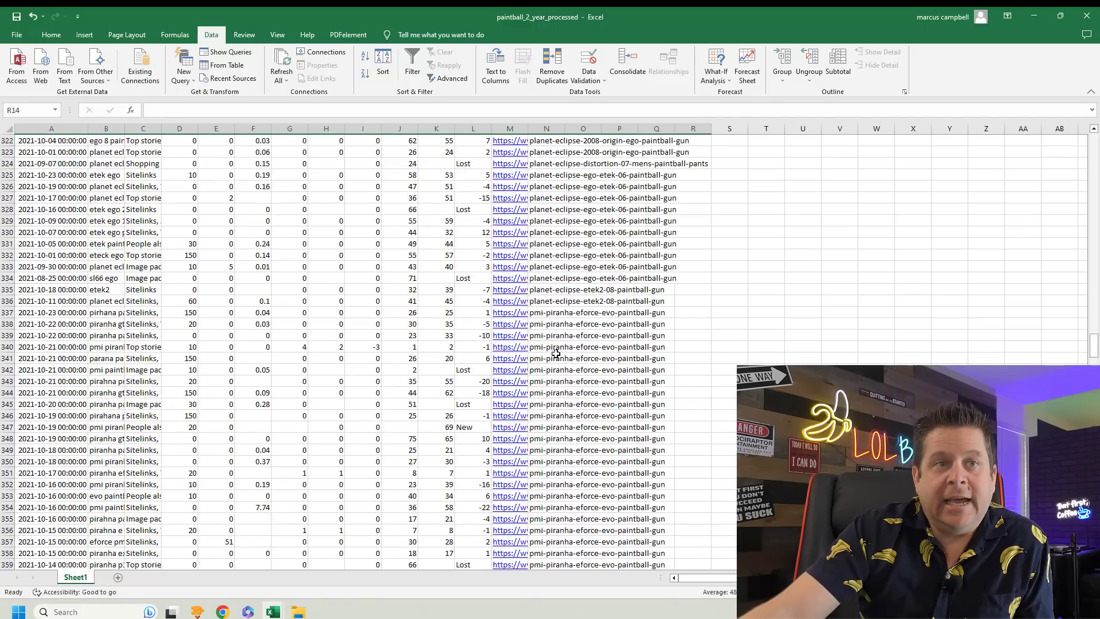
scroll(566, 362, down, 20)
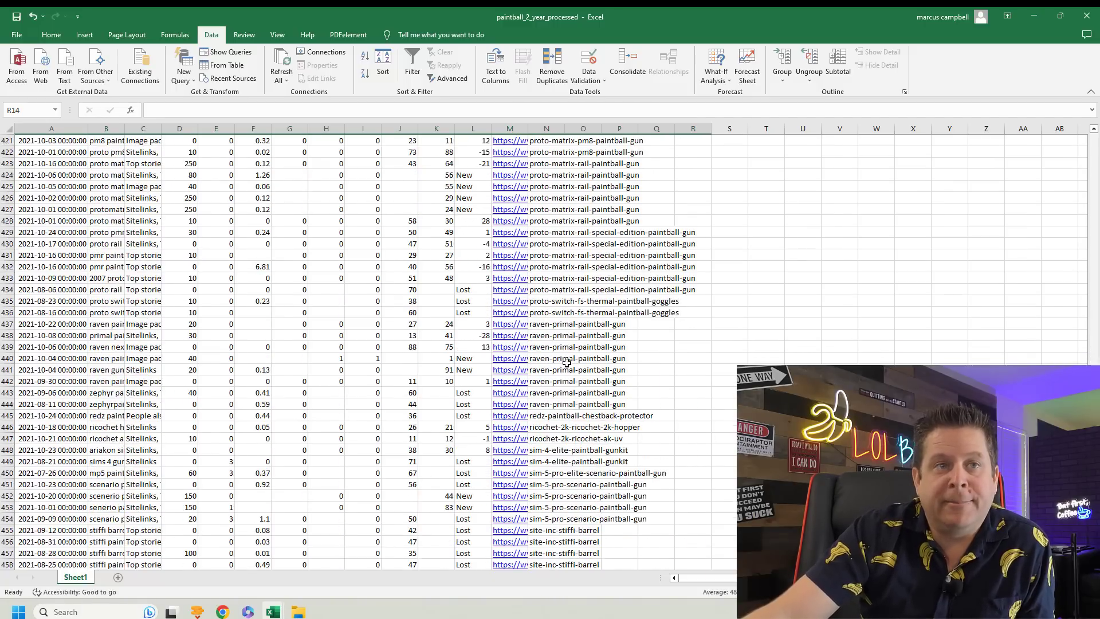
scroll(567, 361, down, 20)
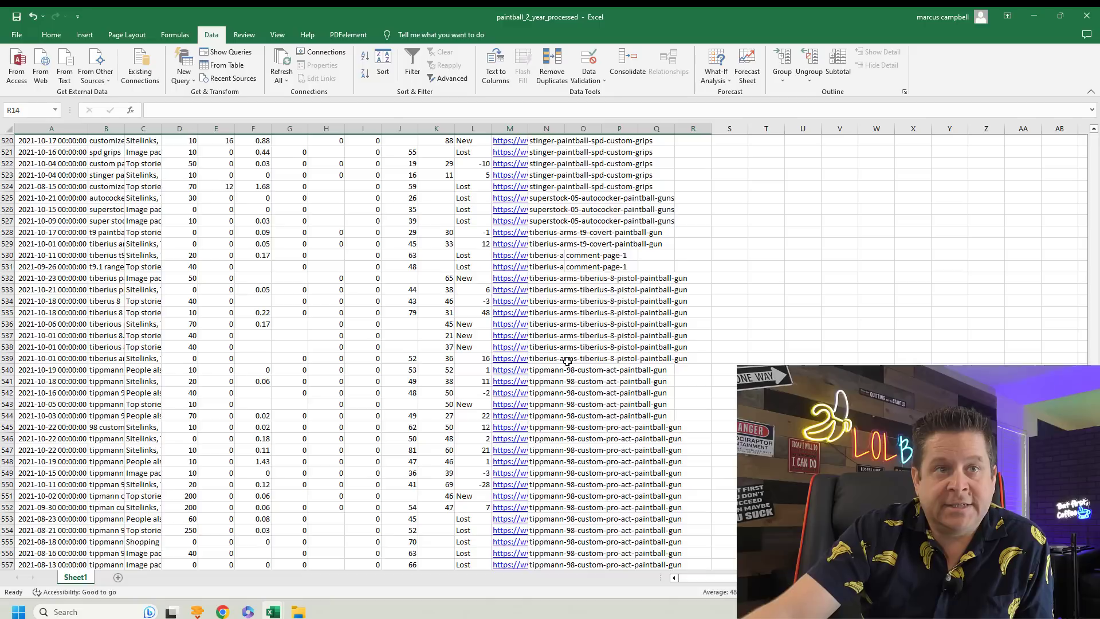
scroll(567, 359, down, 17)
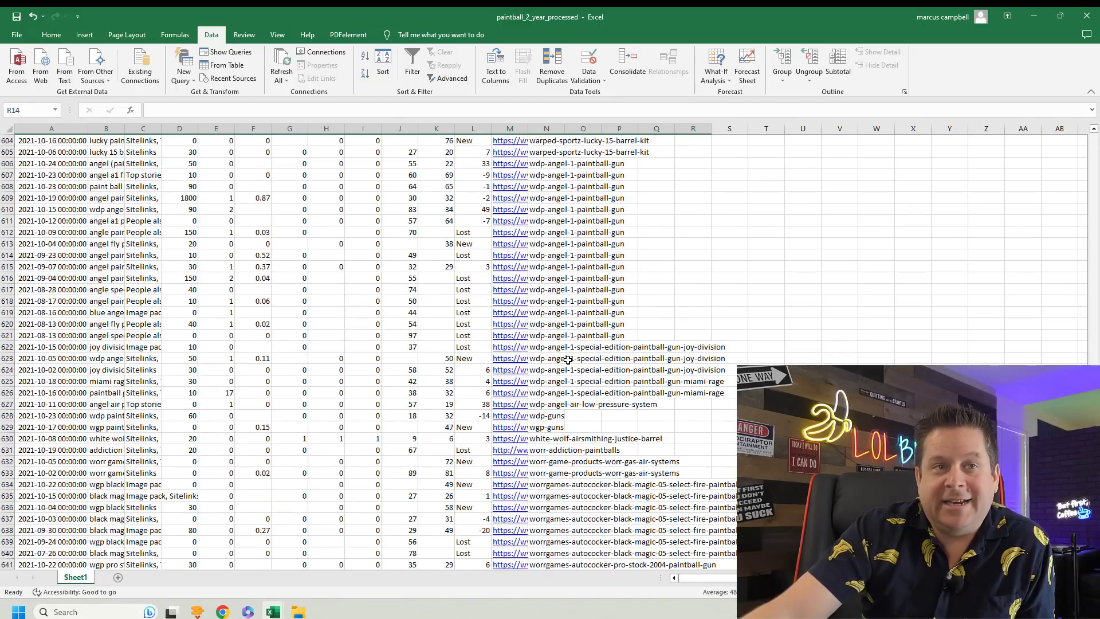
scroll(567, 366, down, 4)
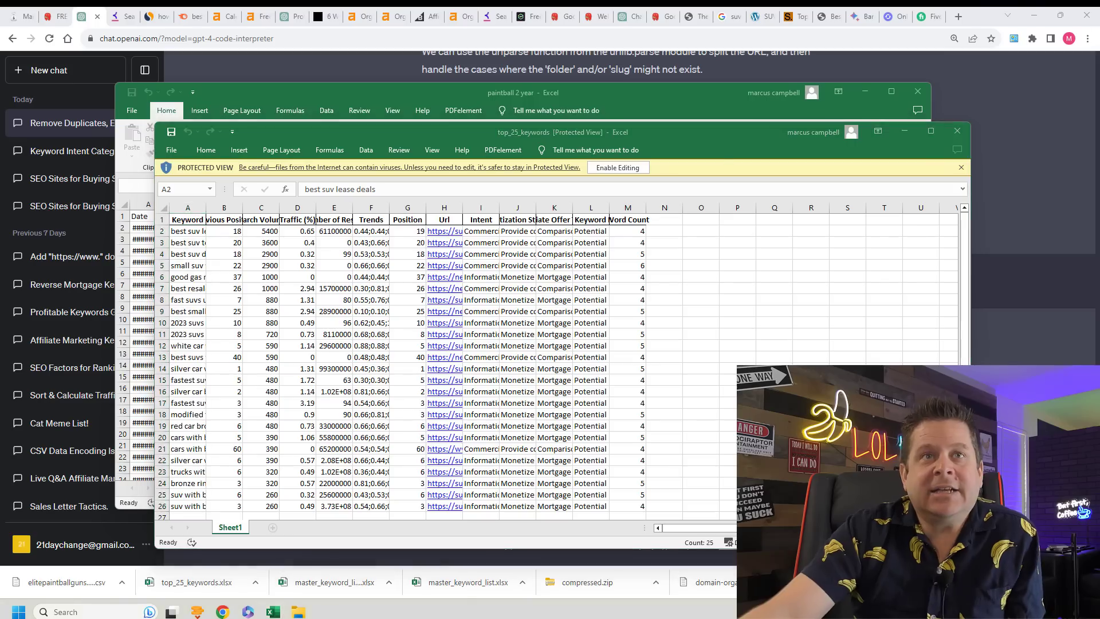
Switch to the Notepad strategy list and highlight item "5. thesarus".
key(alt+Tab)
drag(497, 243, 414, 243)
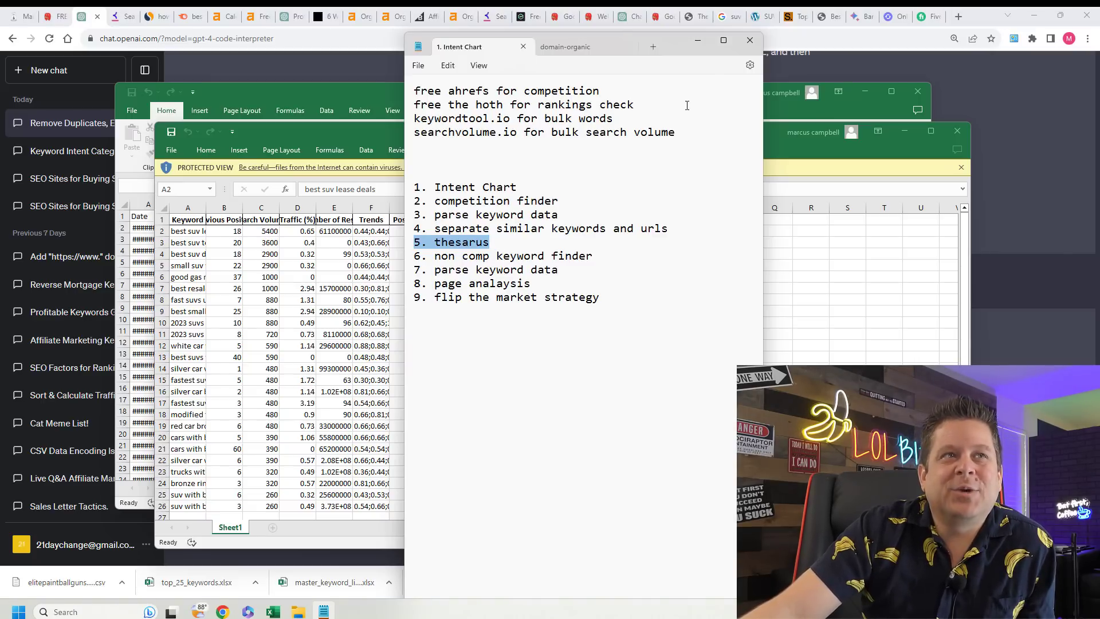
click(497, 244)
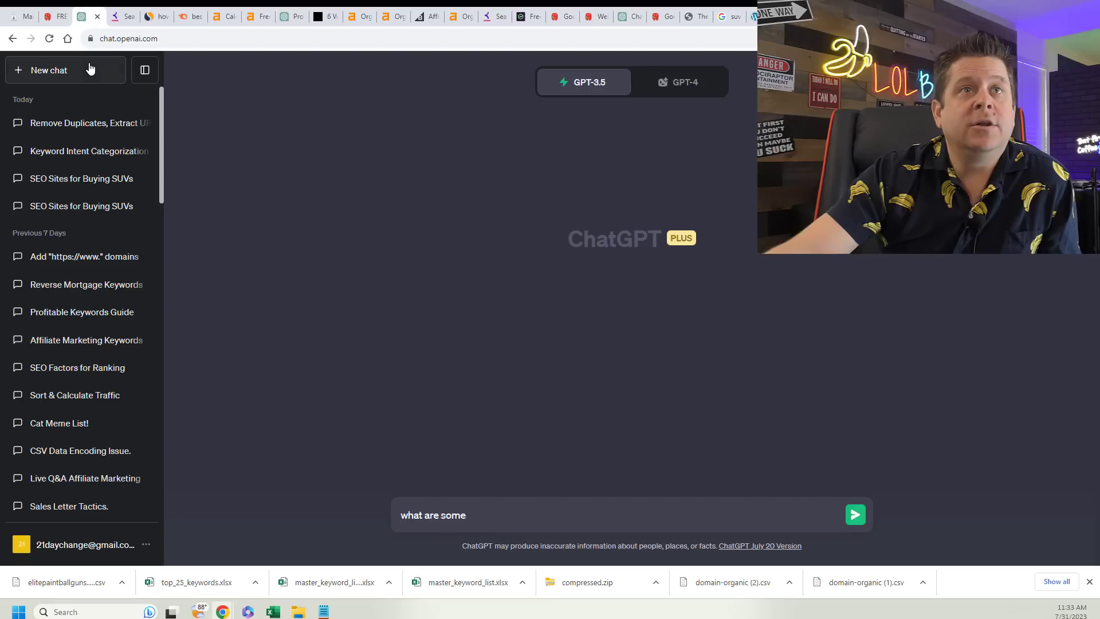
Start a new ChatGPT chat using GPT-4 with Code Interpreter.
click(90, 70)
click(669, 89)
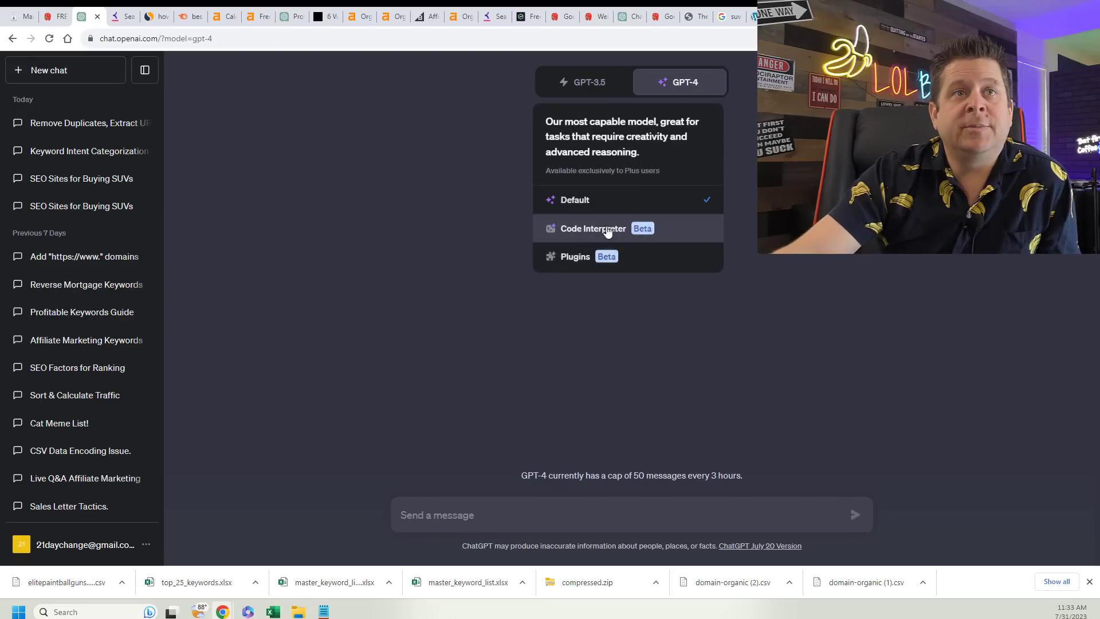
click(592, 227)
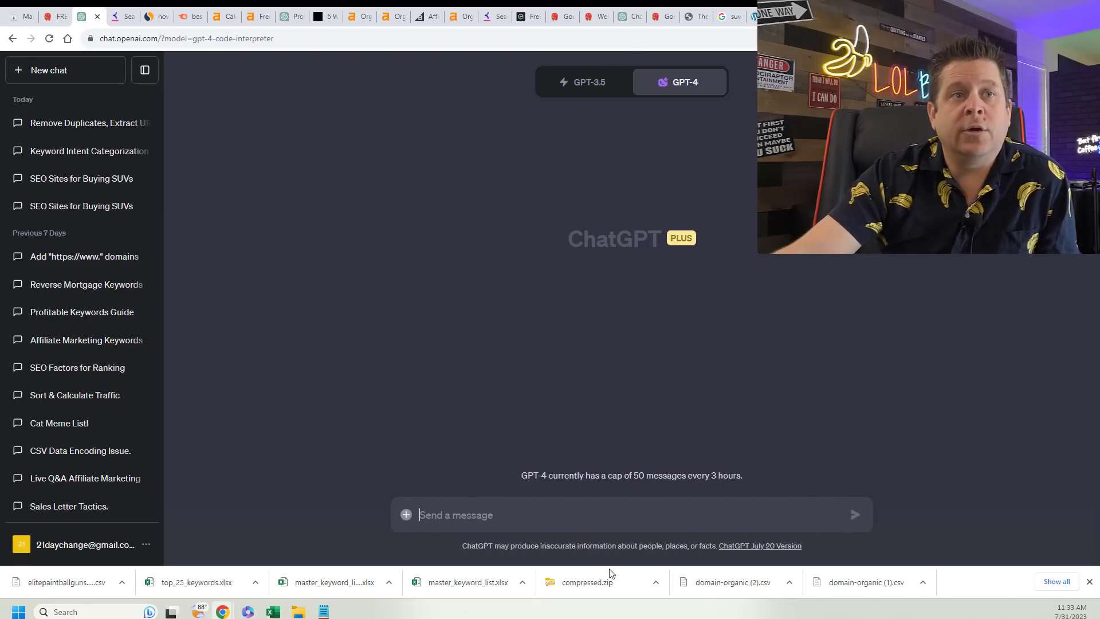
Send a prompt with top_25_keywords.xlsx attached, asking to use the file's keywords and come up with 5 different thesaurus type words for each.
click(564, 507)
text(please use the keywords in this)
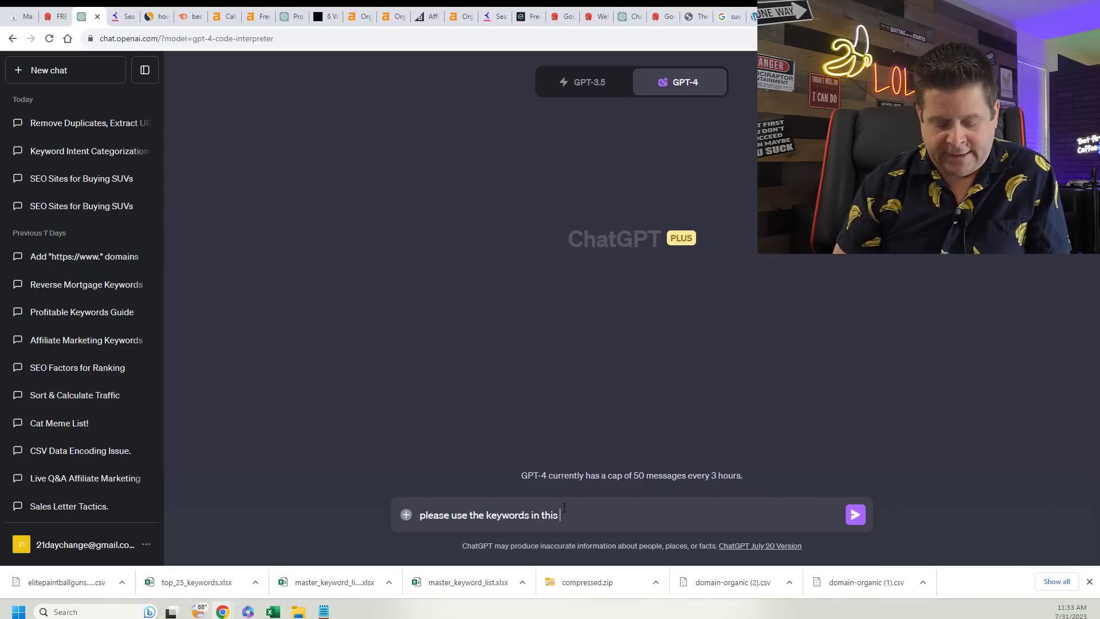
text( file and come up with 25 differennt thesarus type wor)
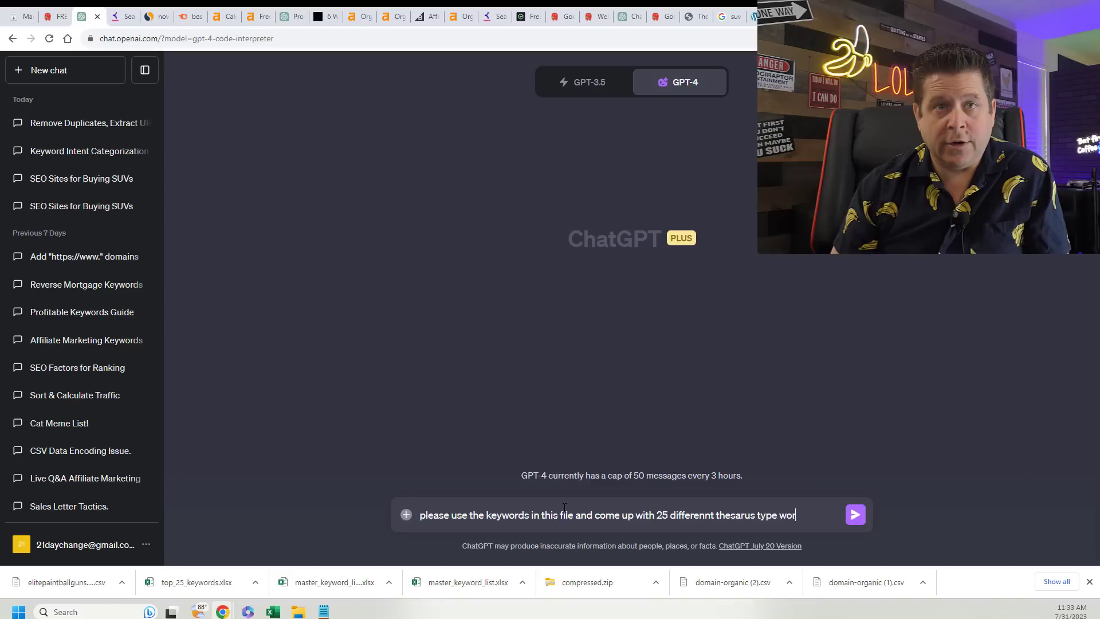
text(h)
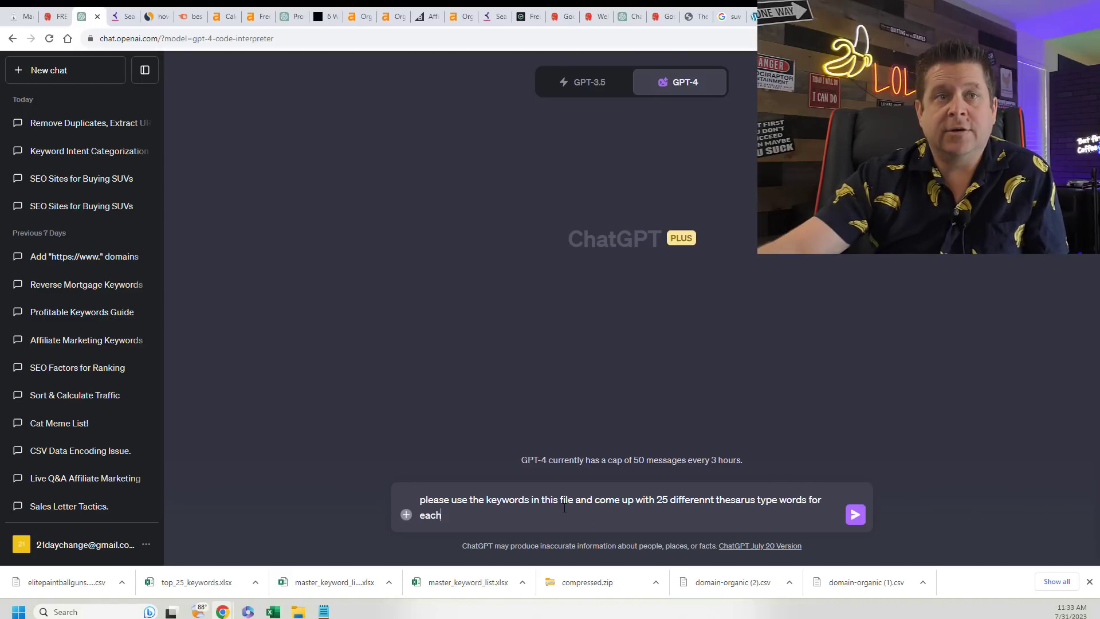
double_click(660, 499)
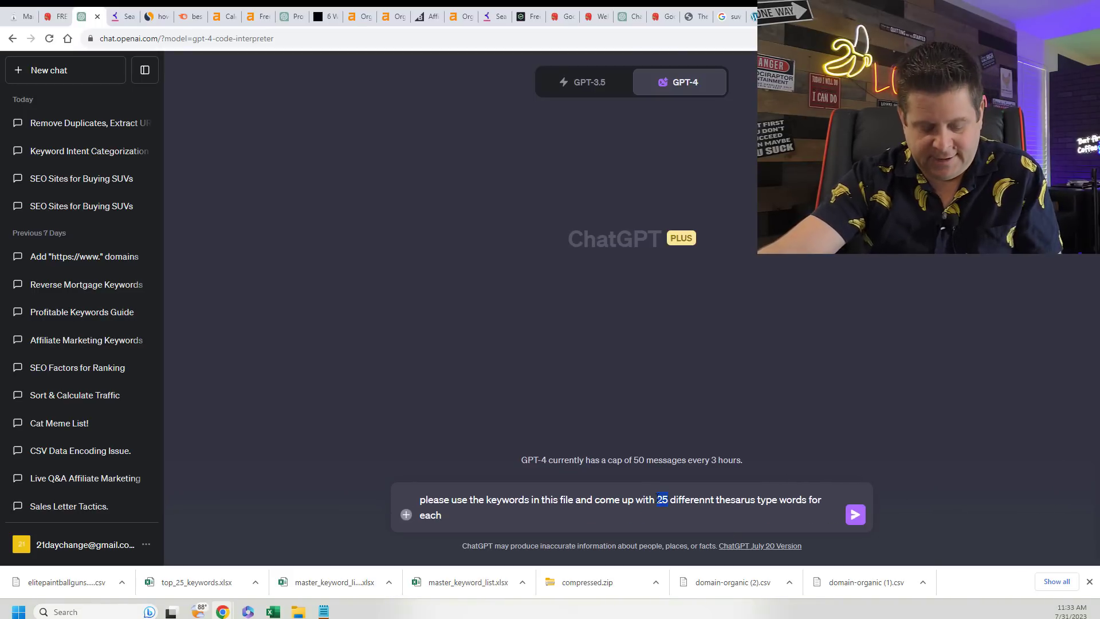
text(5)
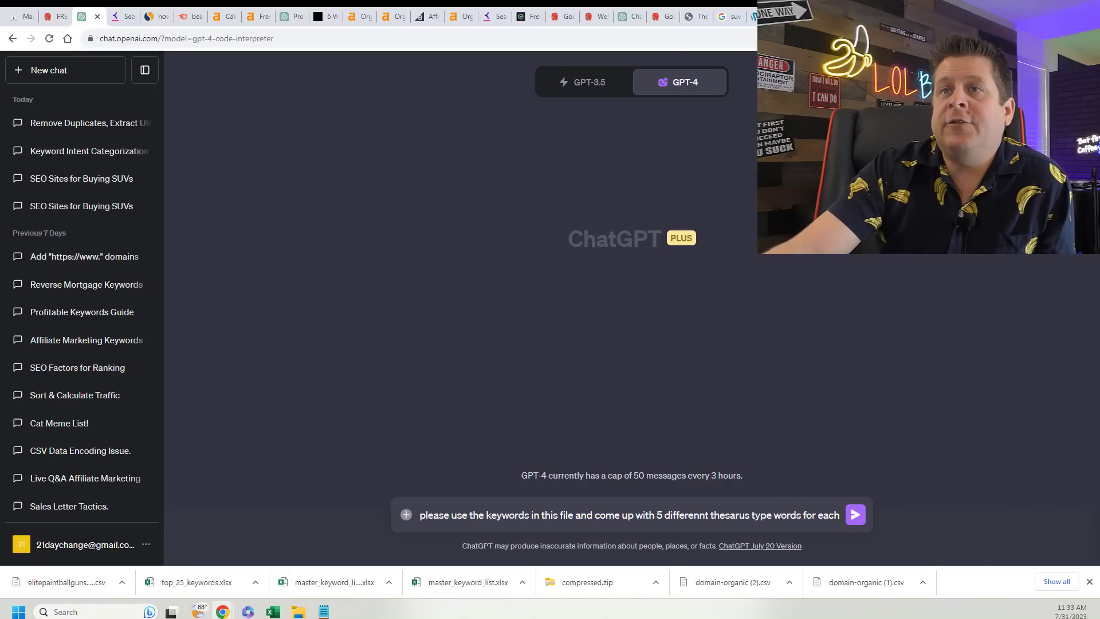
drag(744, 269, 706, 520)
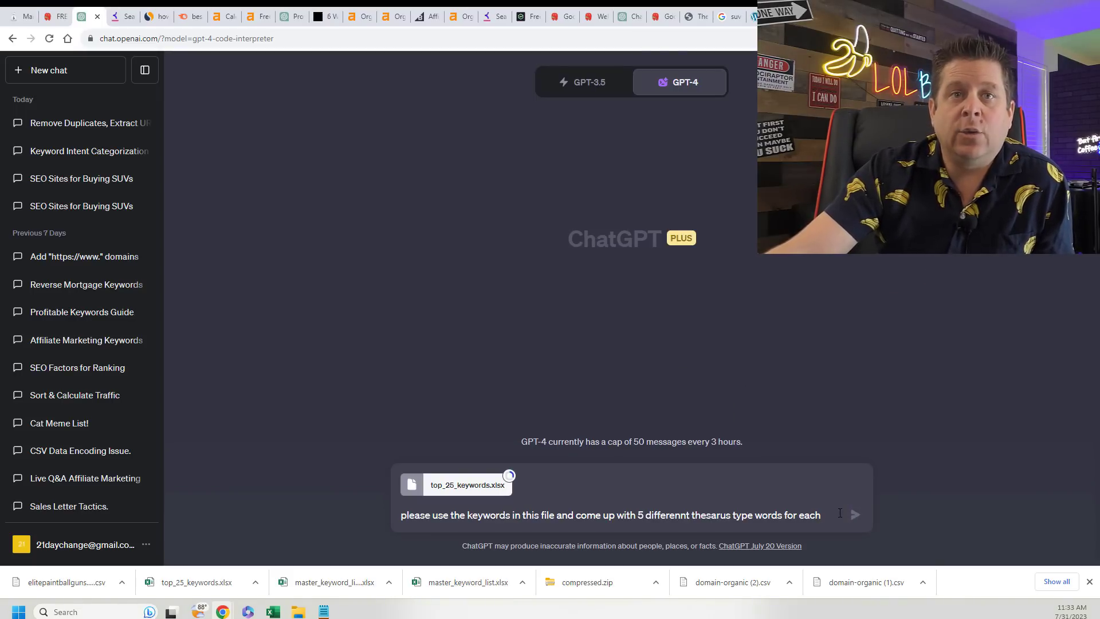
key(Return)
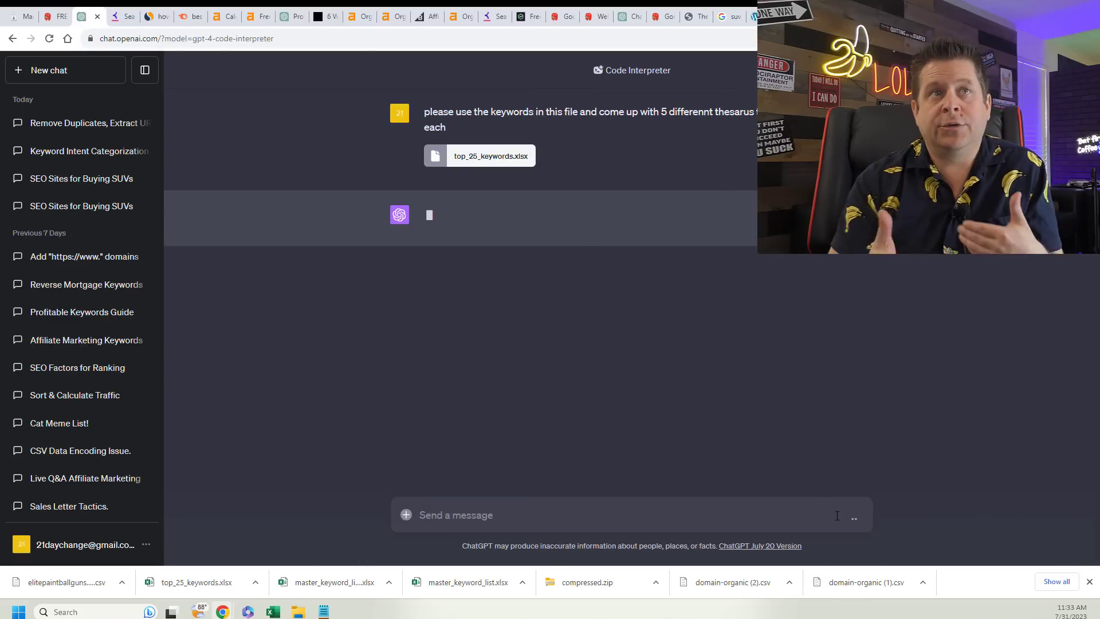